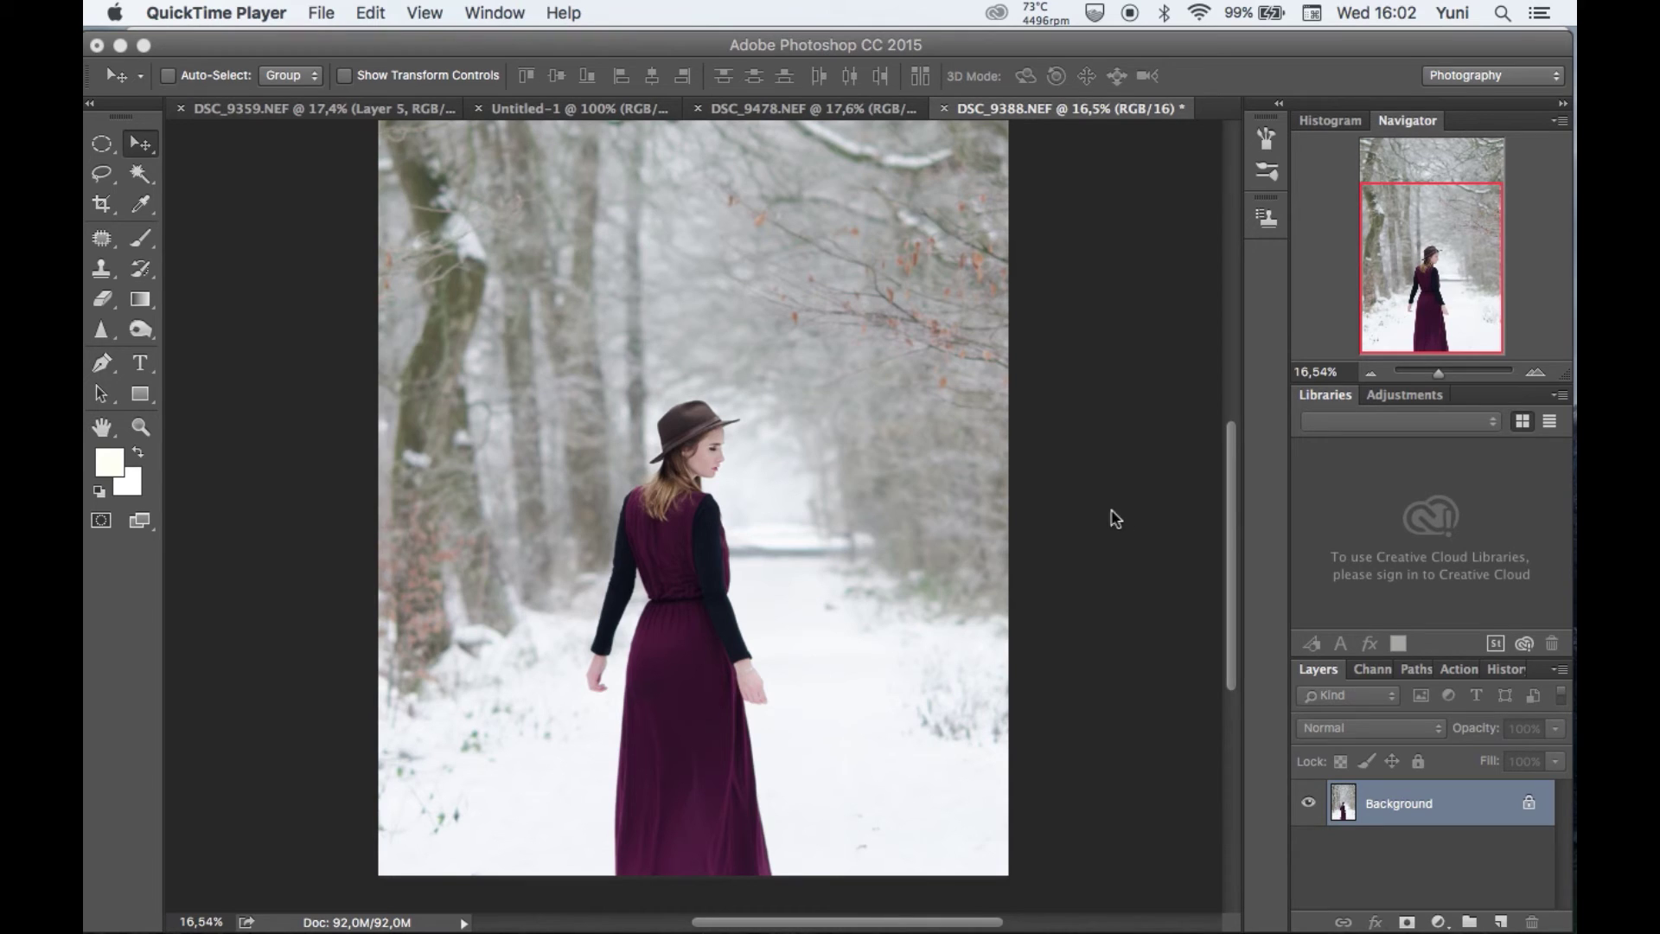
Create a new 500×500 px document with a White background in Photoshop
click(455, 890)
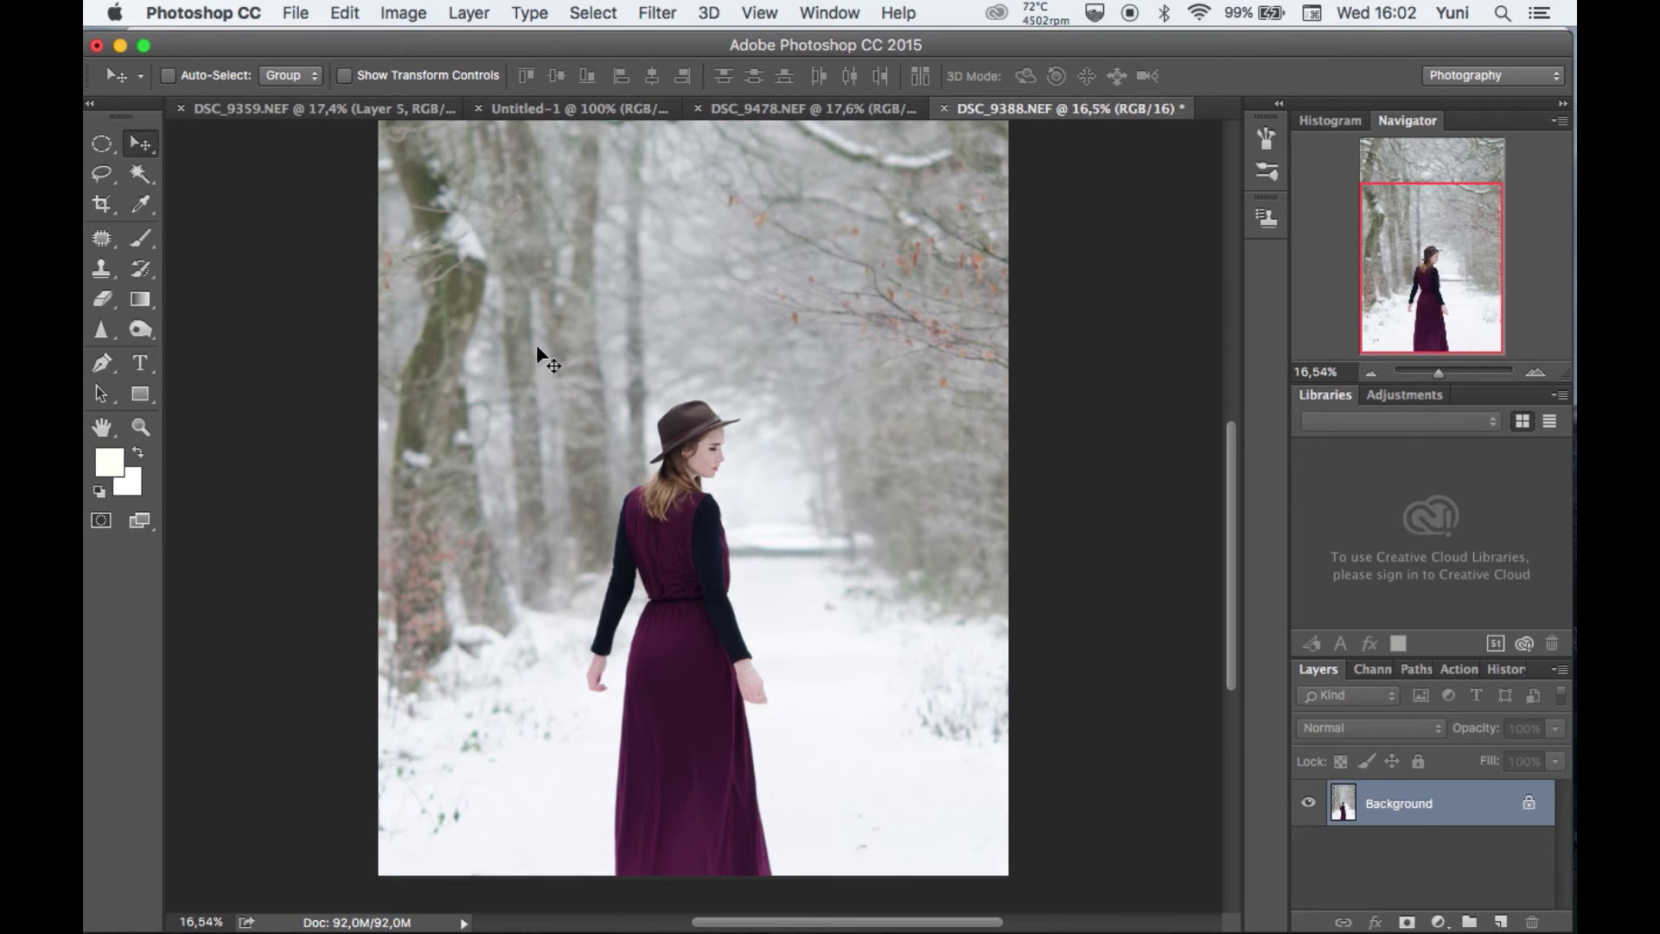
click(346, 12)
mouse_move(296, 12)
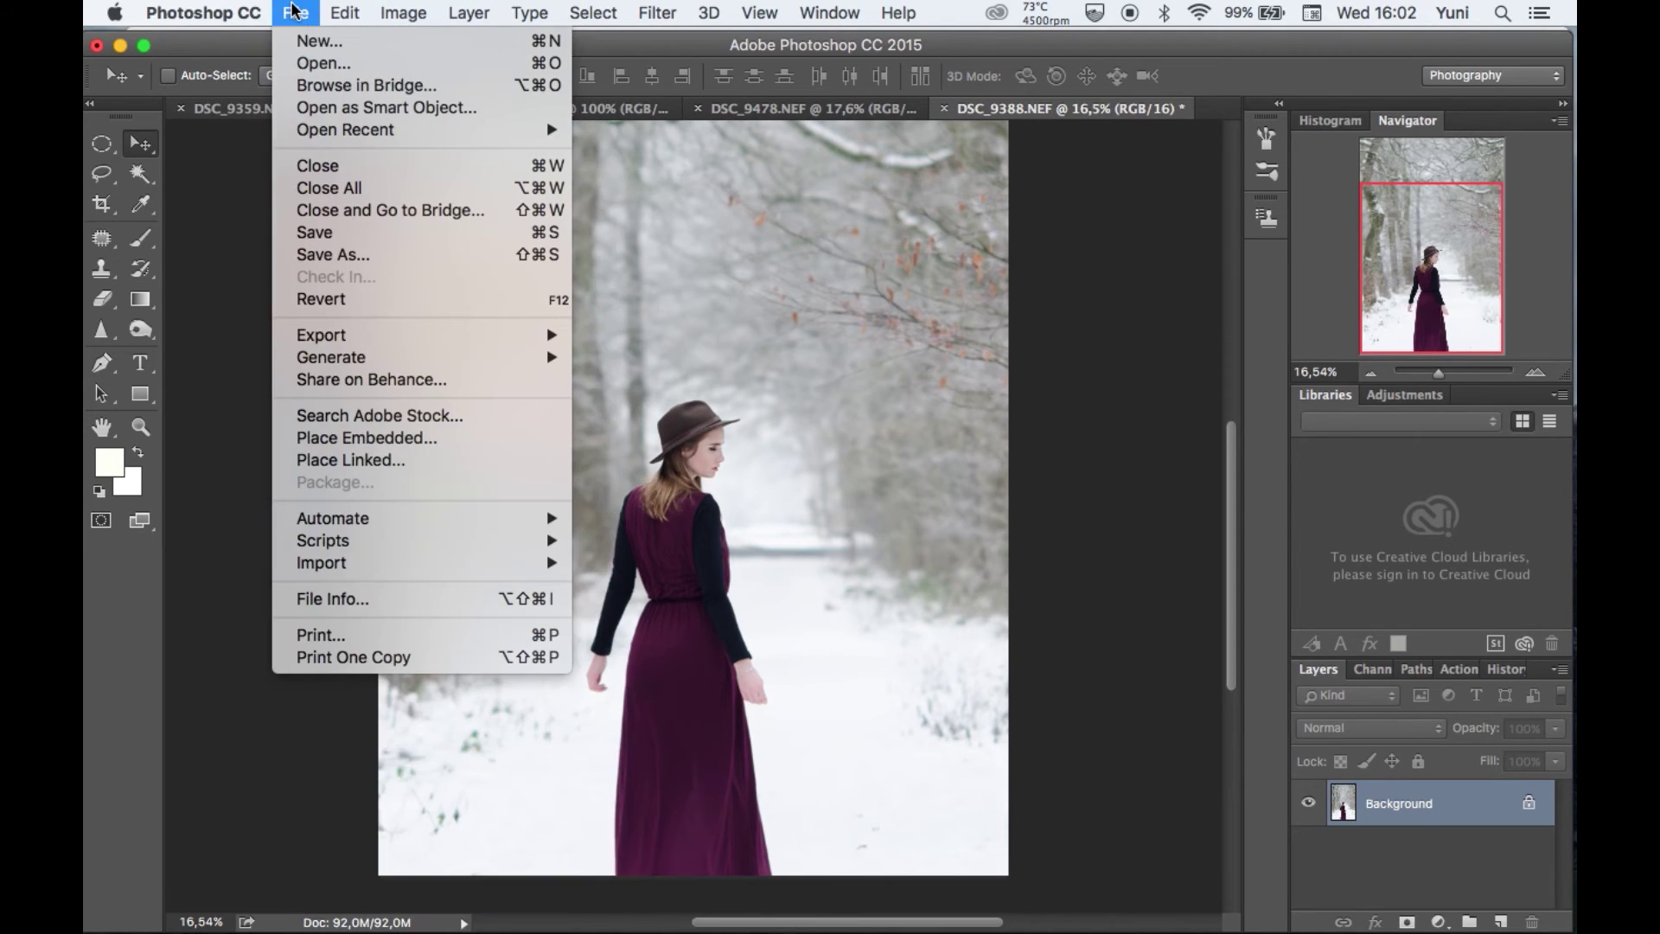
click(322, 42)
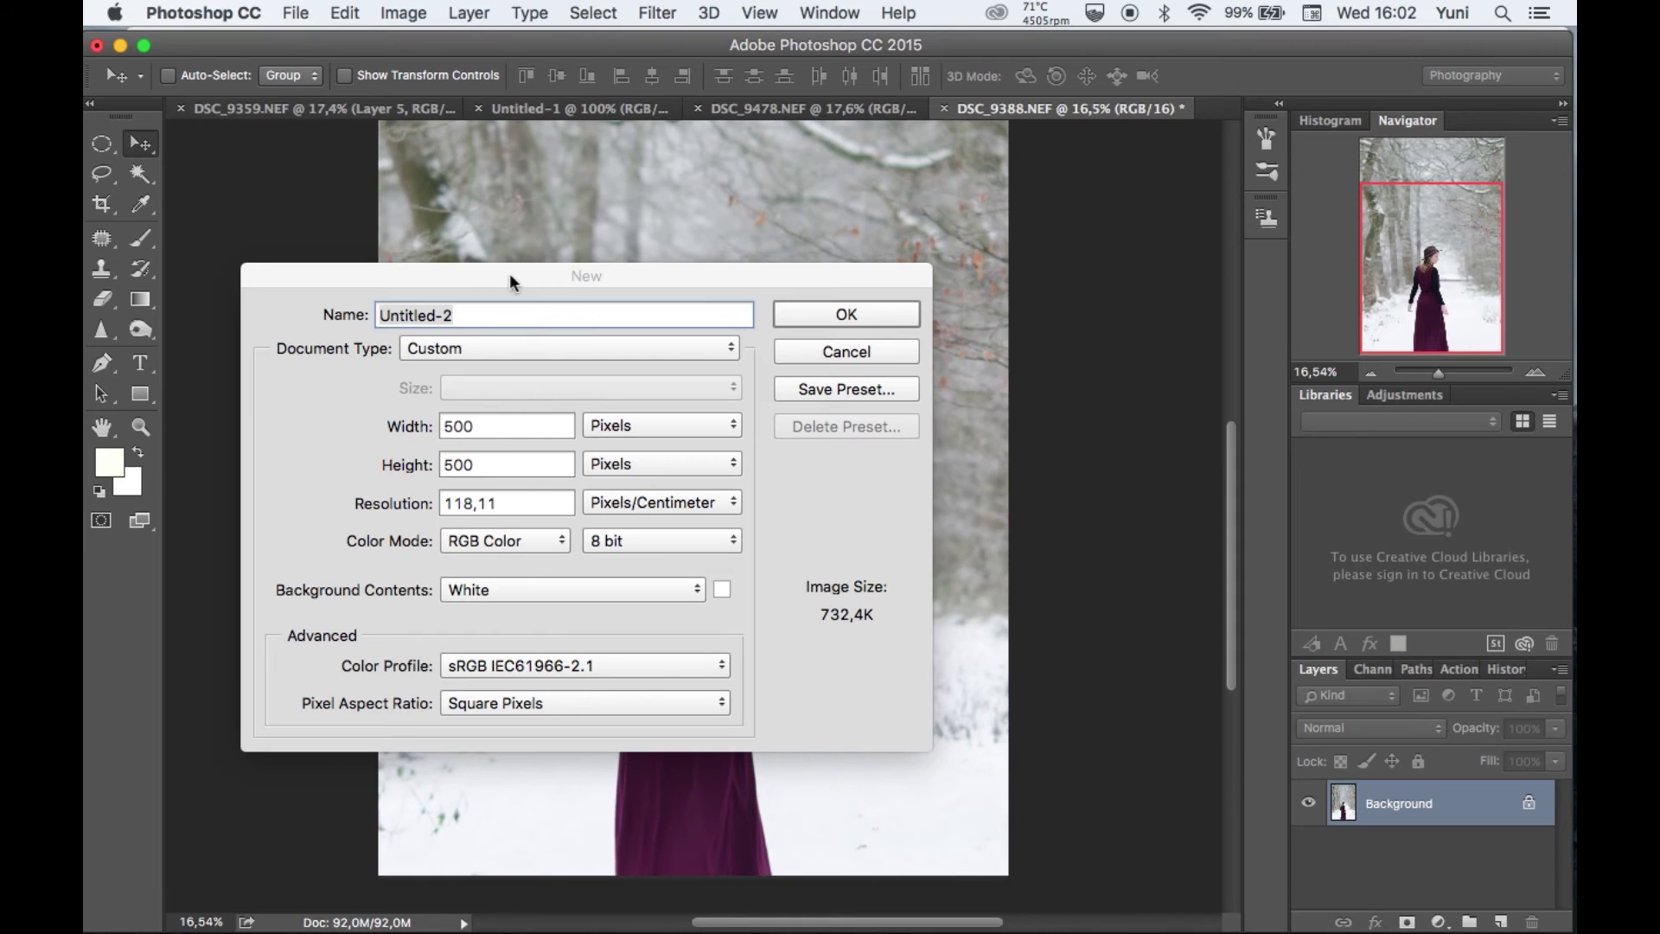
click(846, 314)
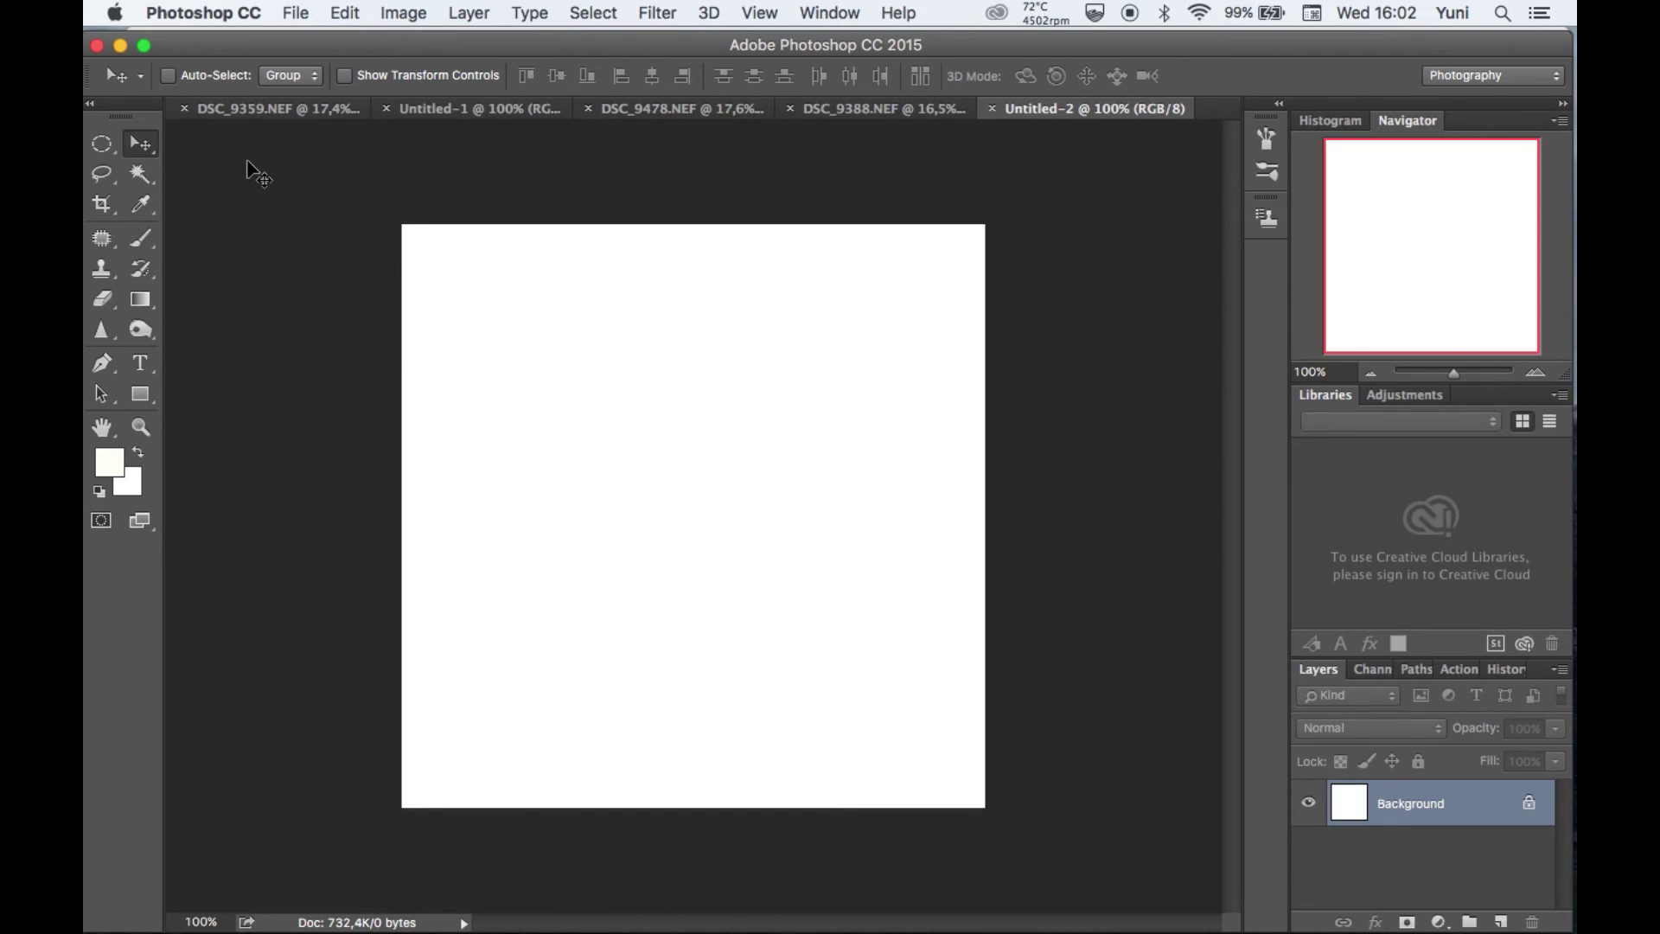
Draw an elliptical selection near the lower-right corner and fill it with Black
click(102, 146)
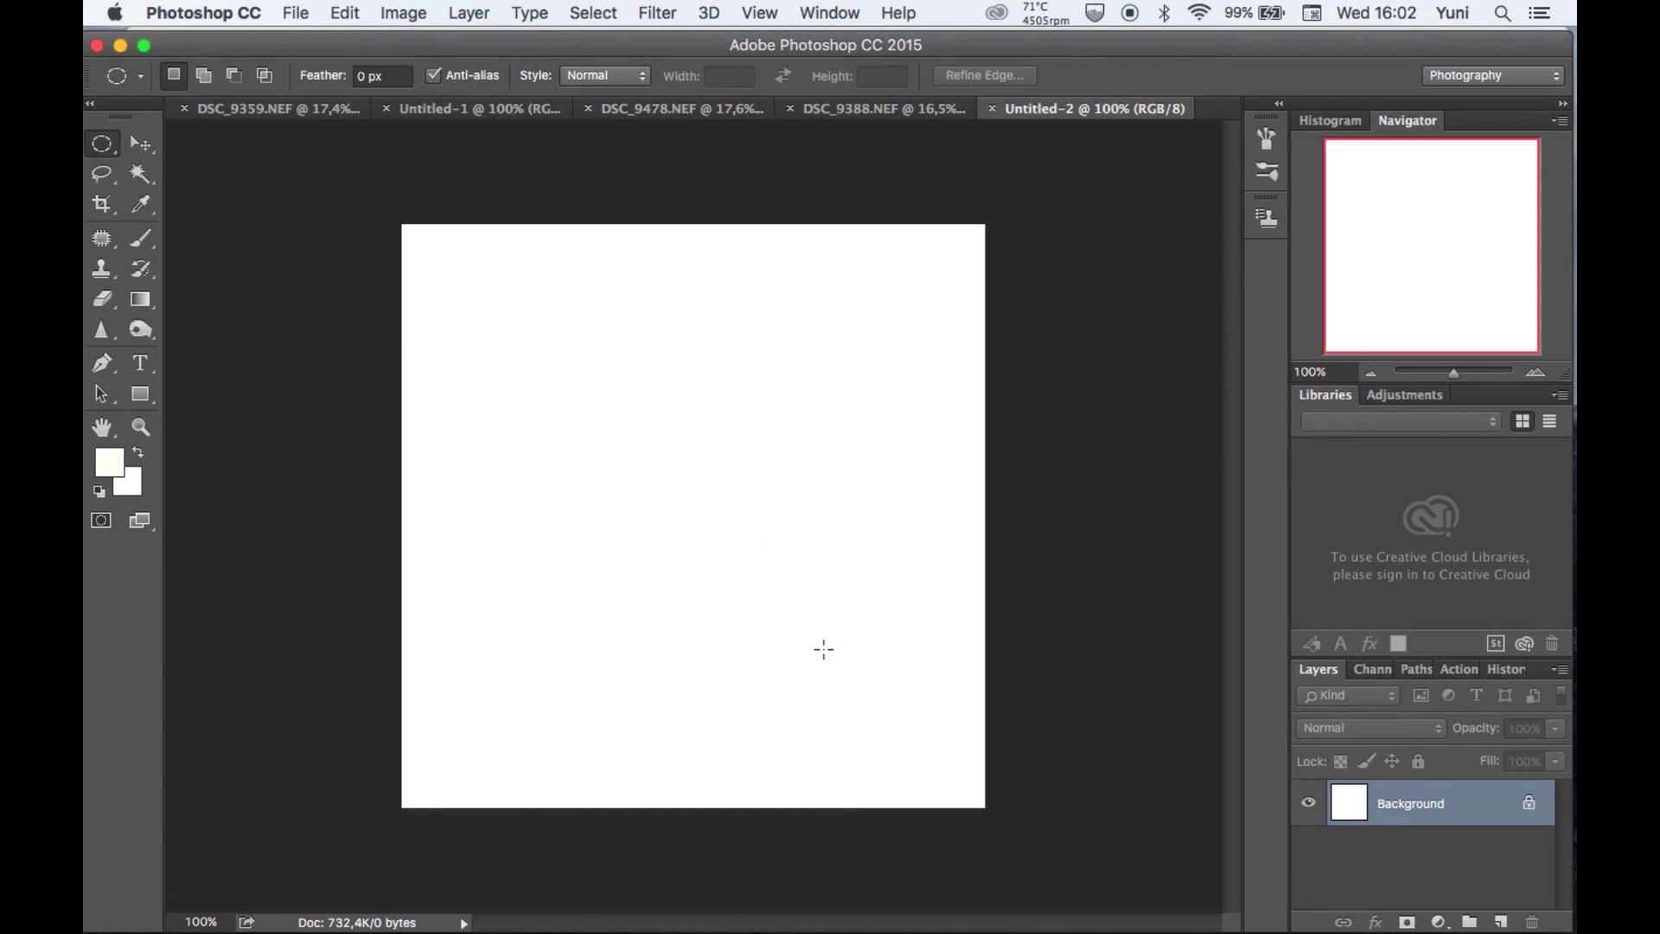
drag(826, 647, 961, 784)
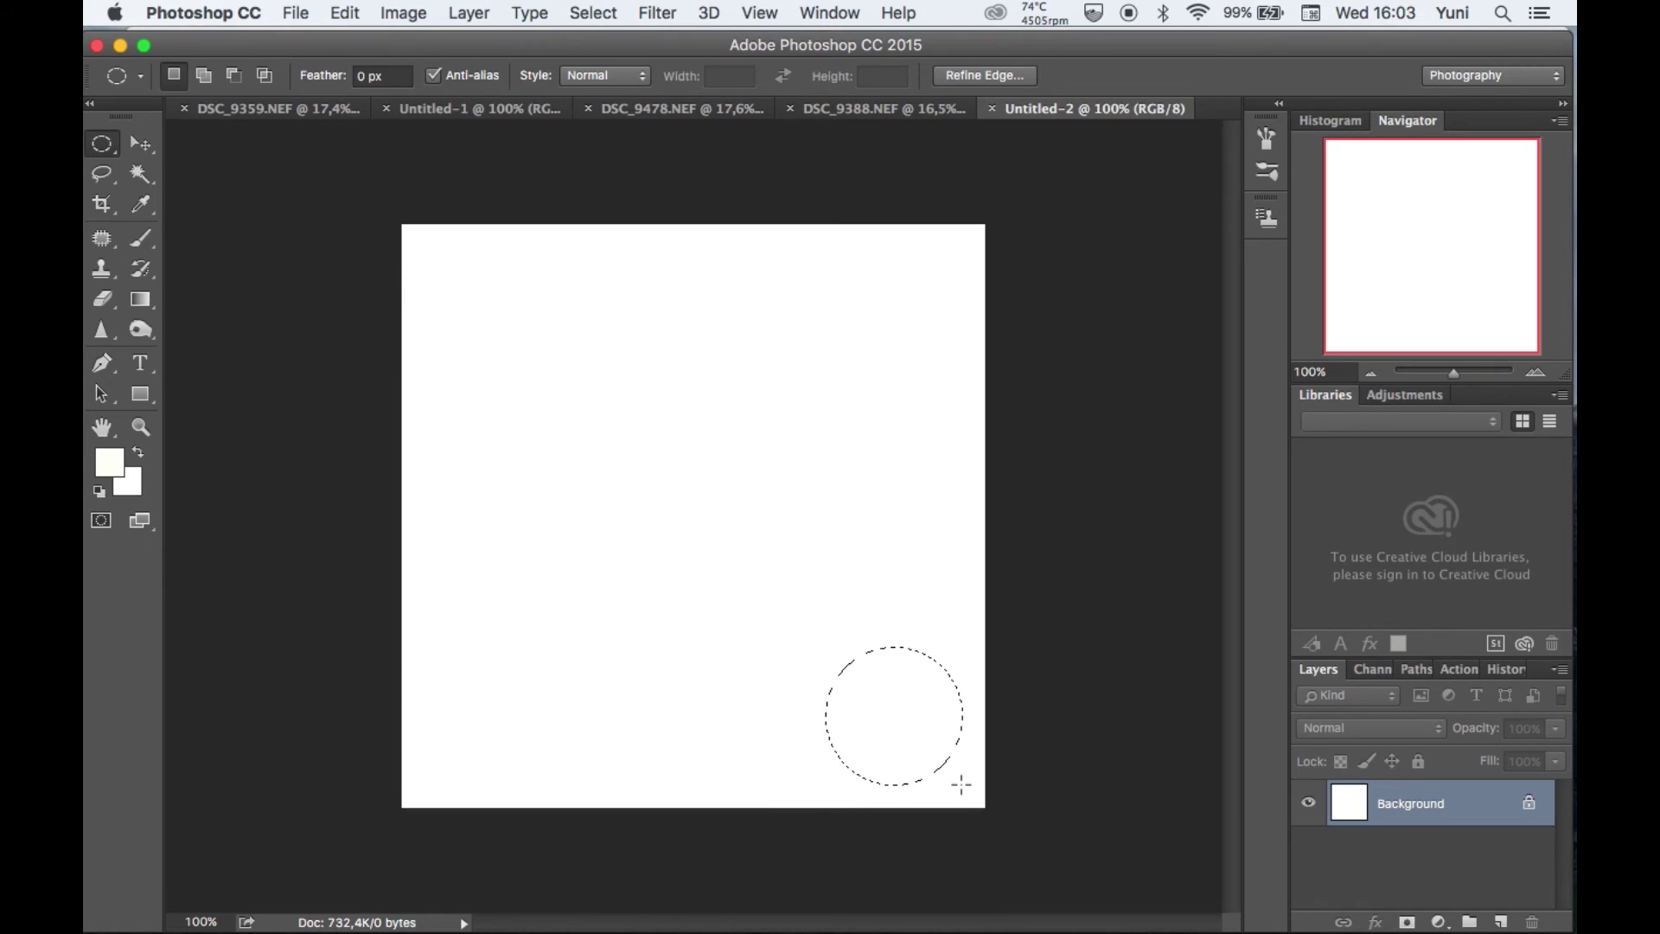
key(shift)
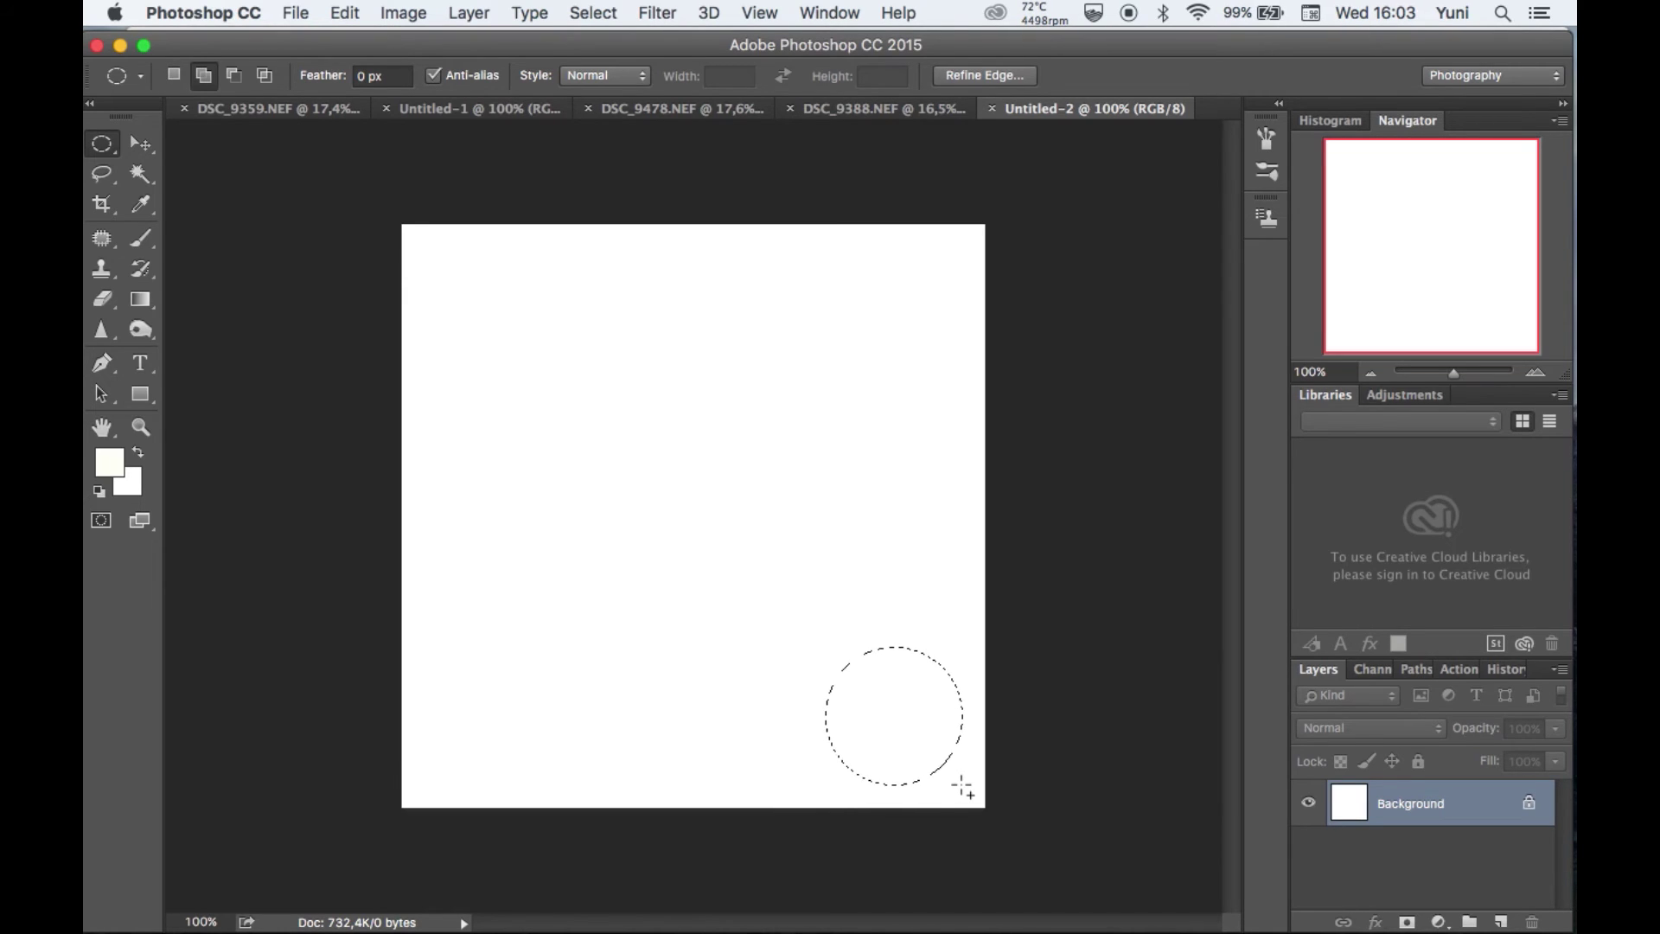
key(shift+BackSpace)
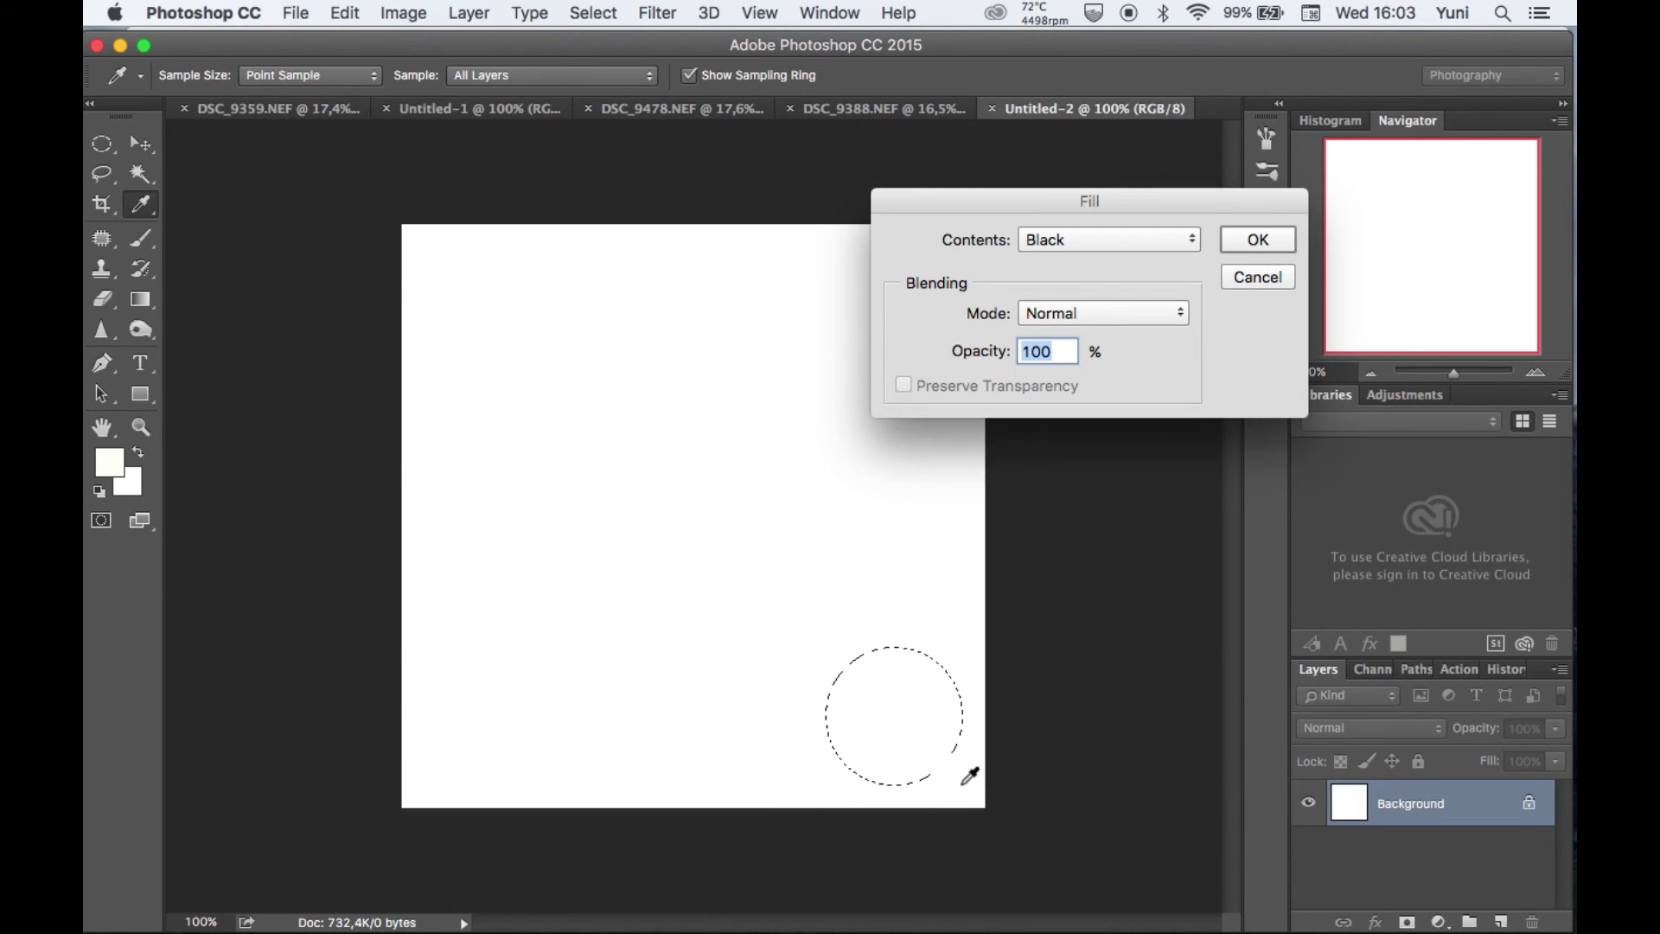
click(1097, 240)
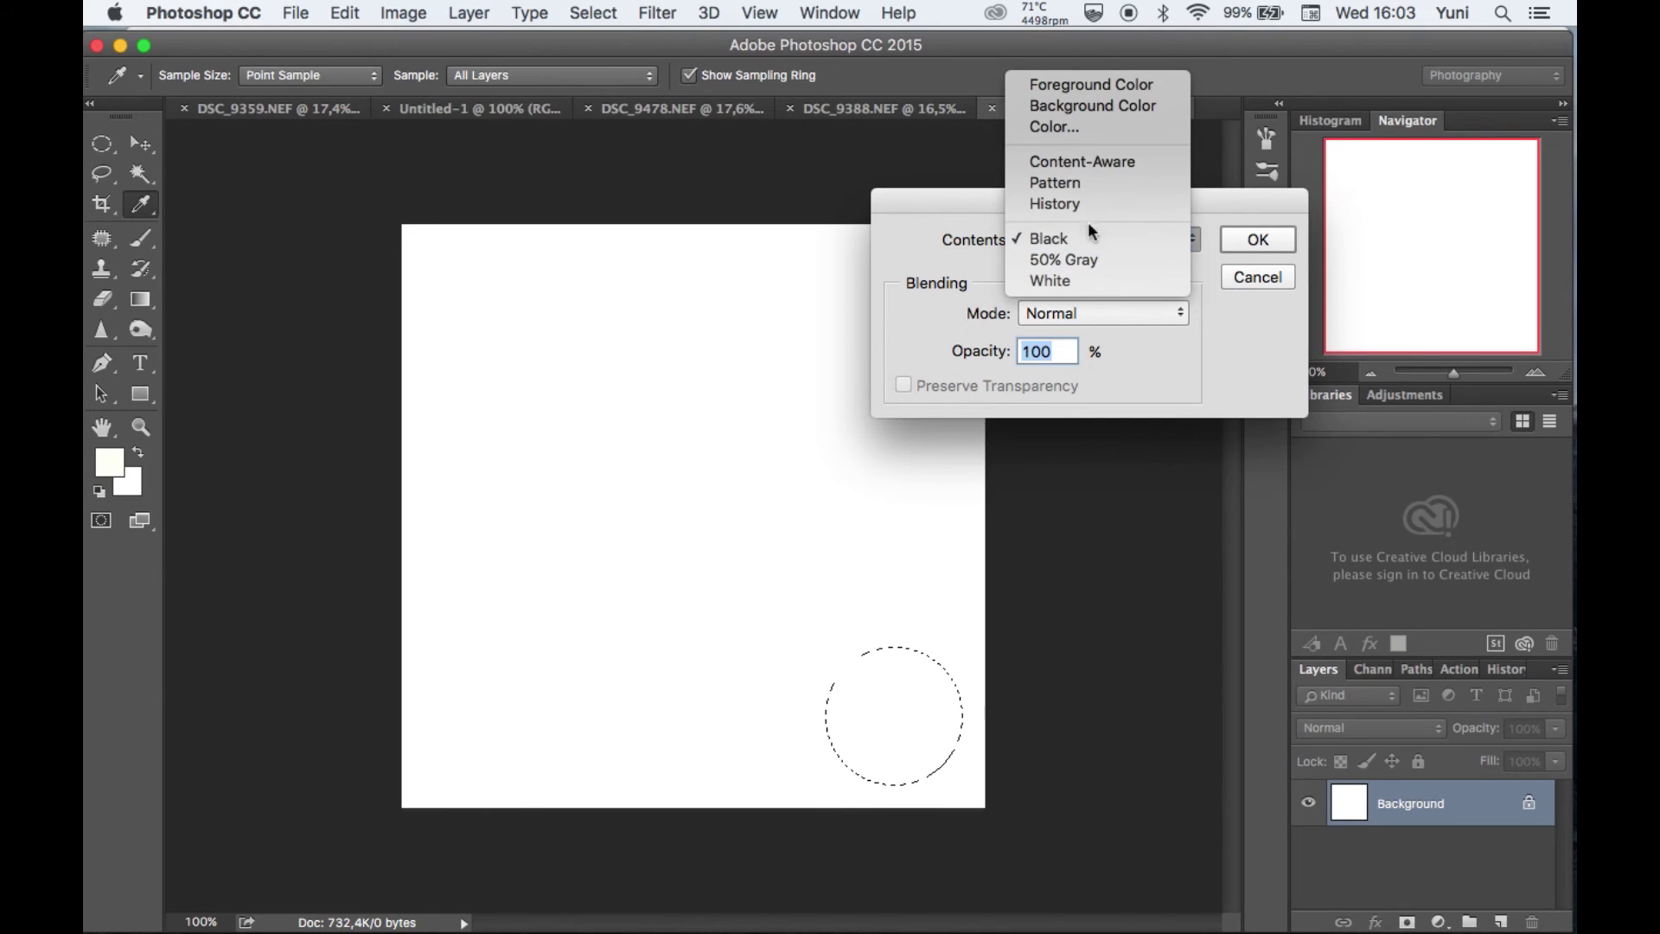
click(1081, 238)
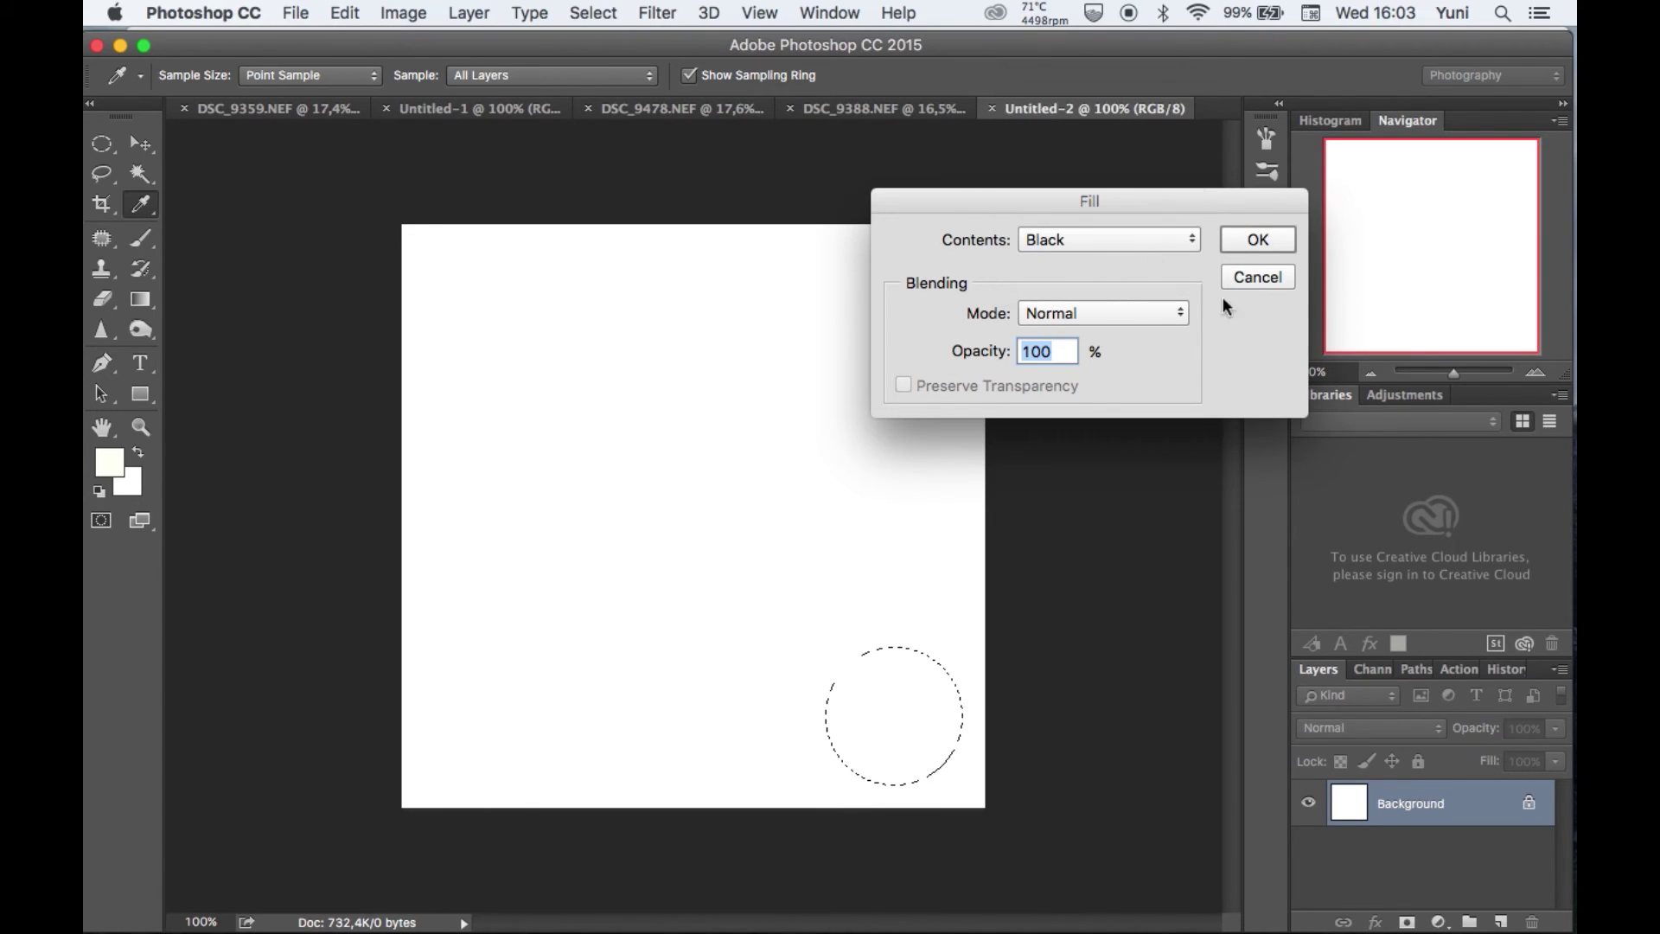
click(1276, 238)
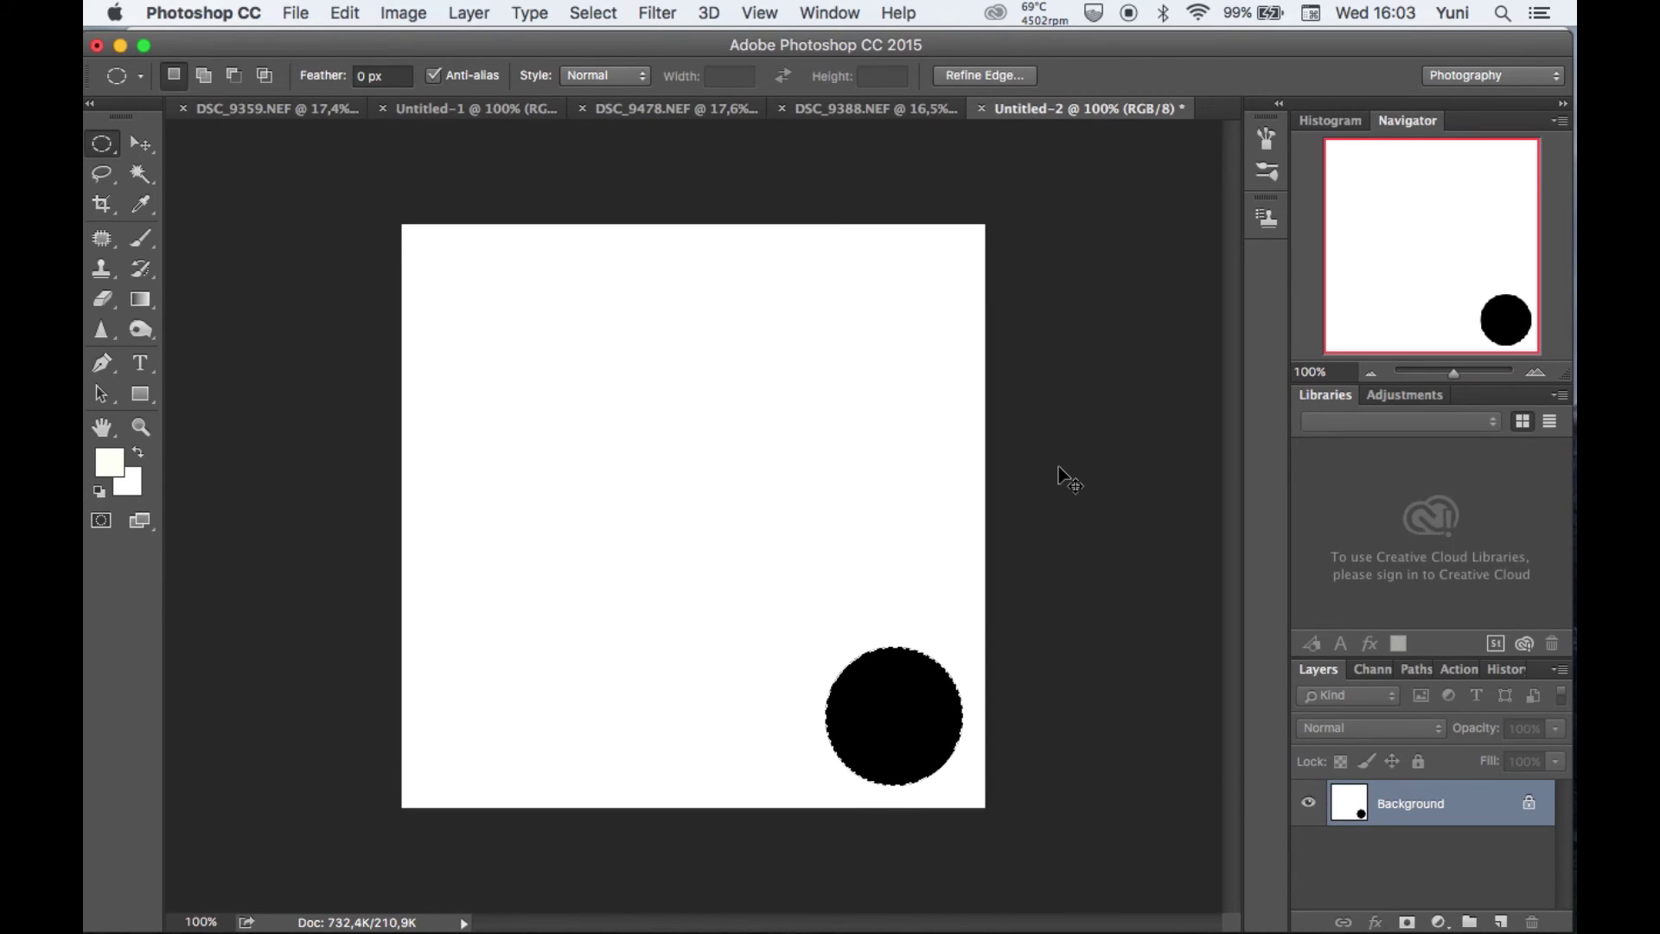
Select a small circle near the top-left, fill it with black, and deselect
key(super+d)
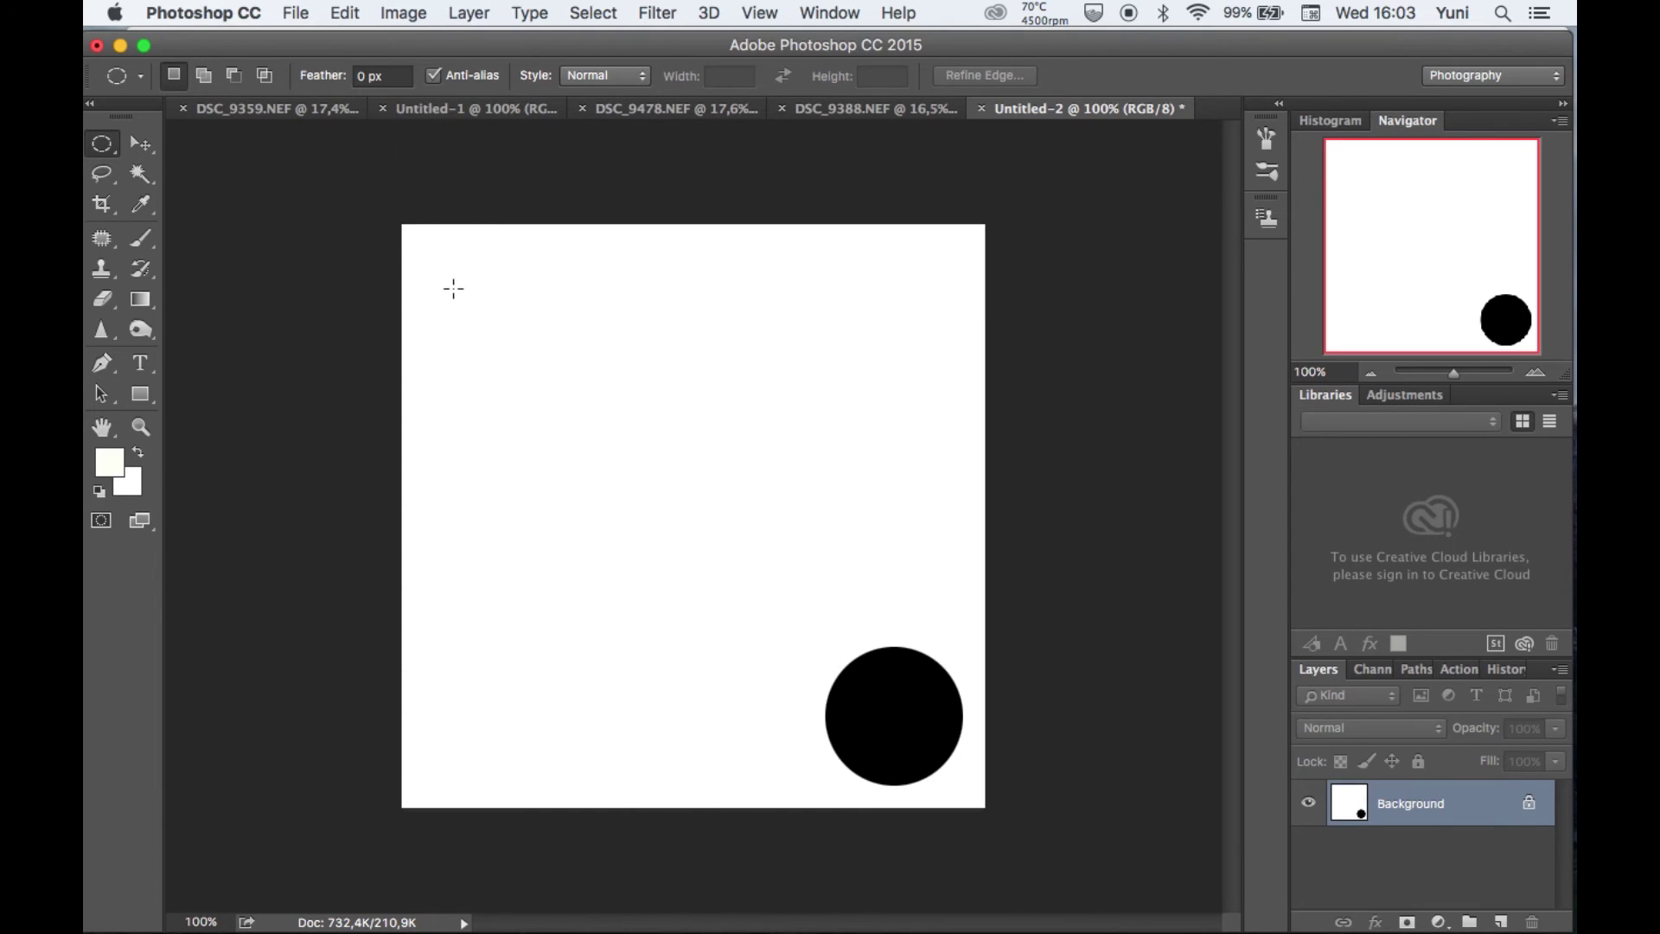
drag(443, 281, 501, 341)
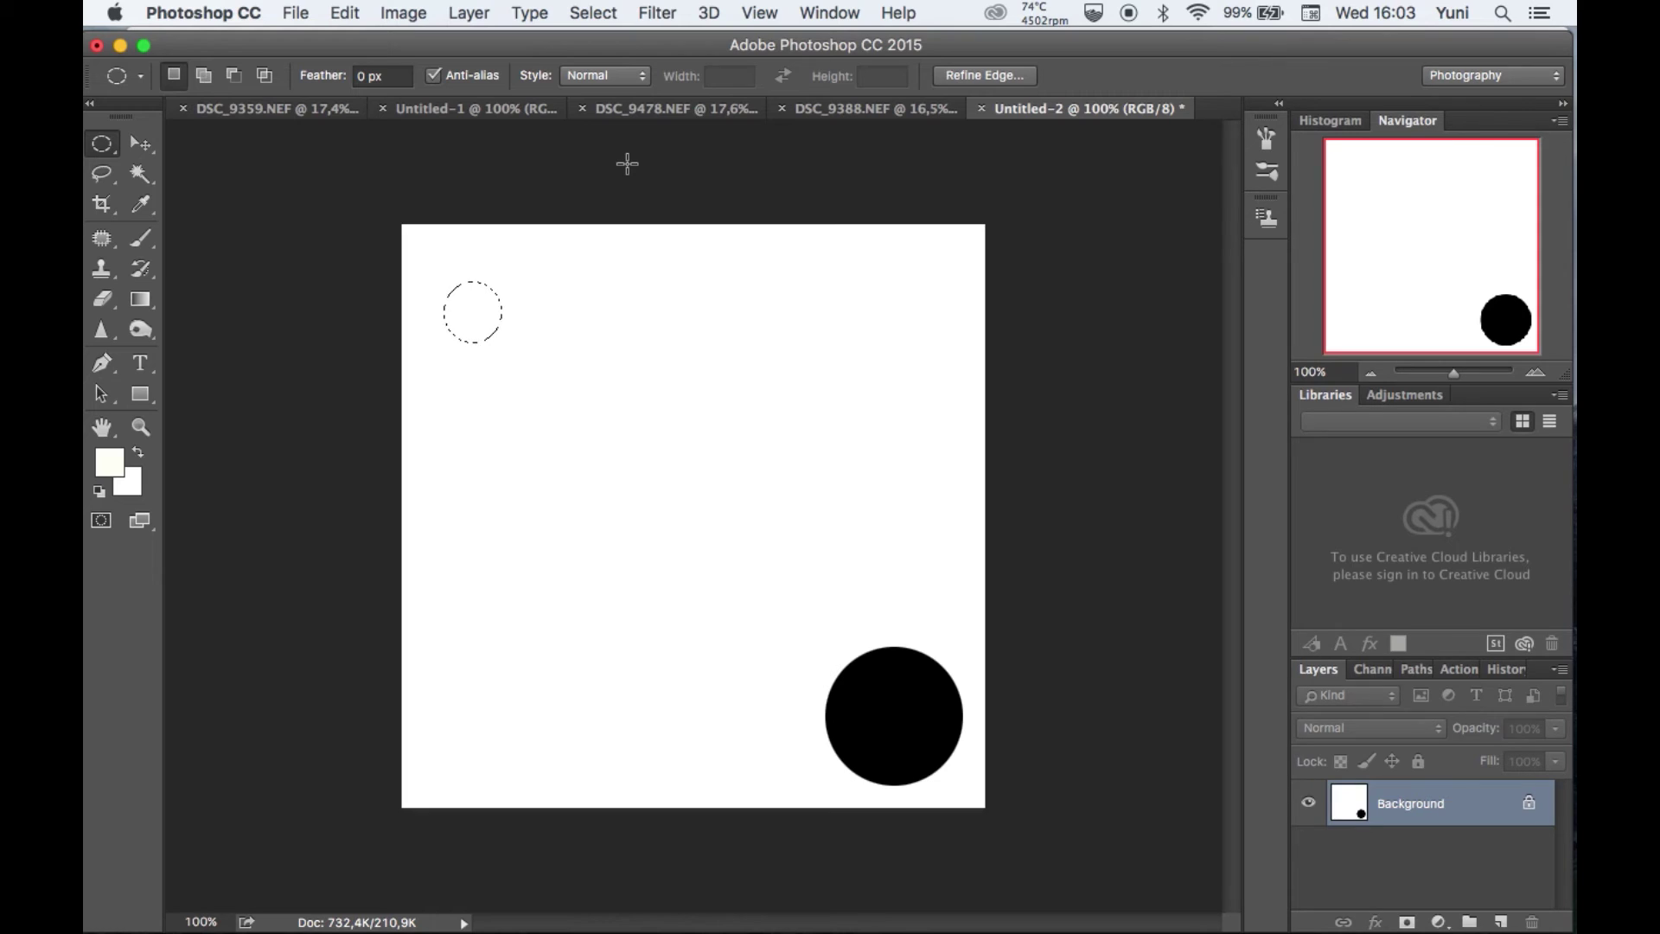
key(shift)
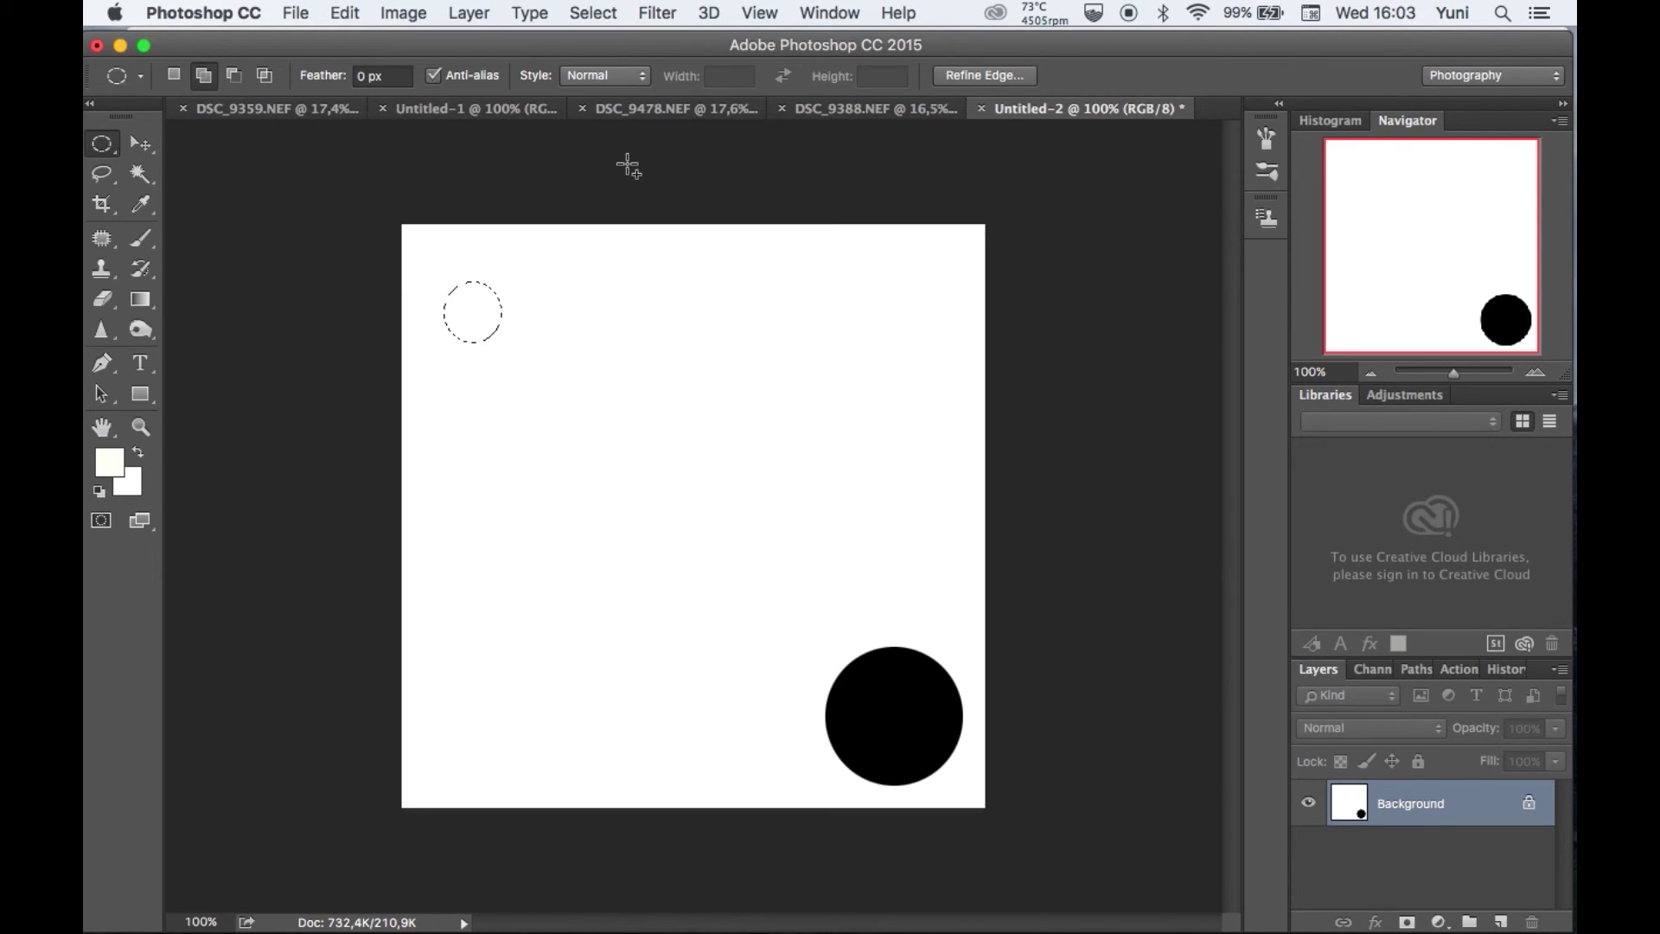
key(shift+BackSpace)
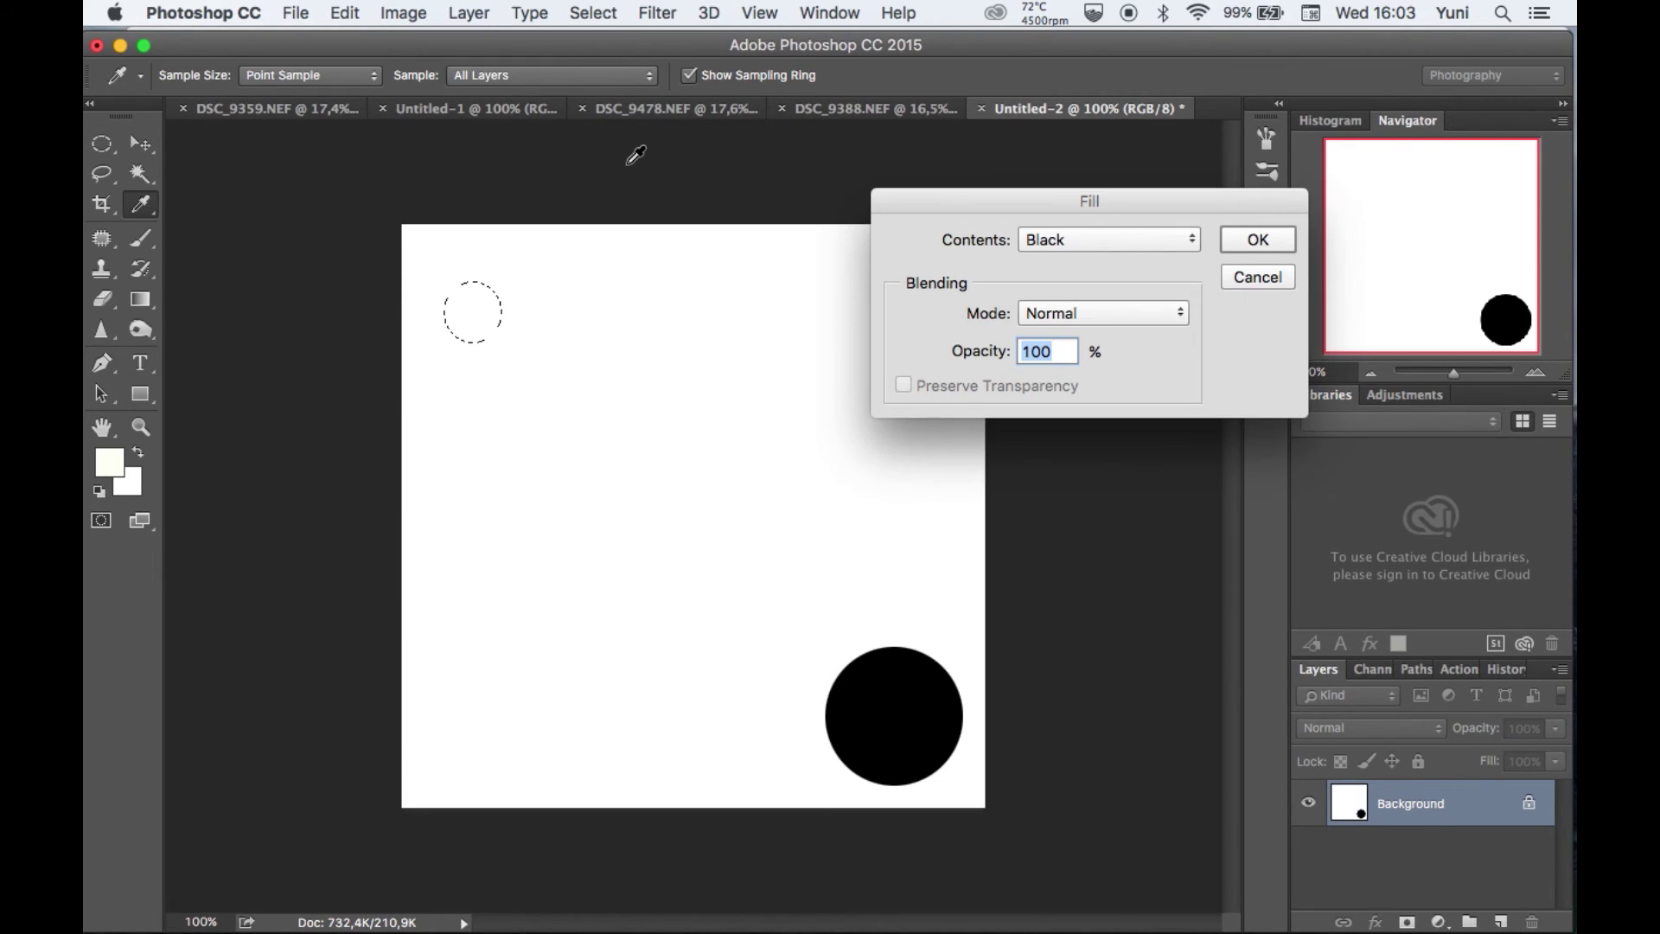
click(1280, 239)
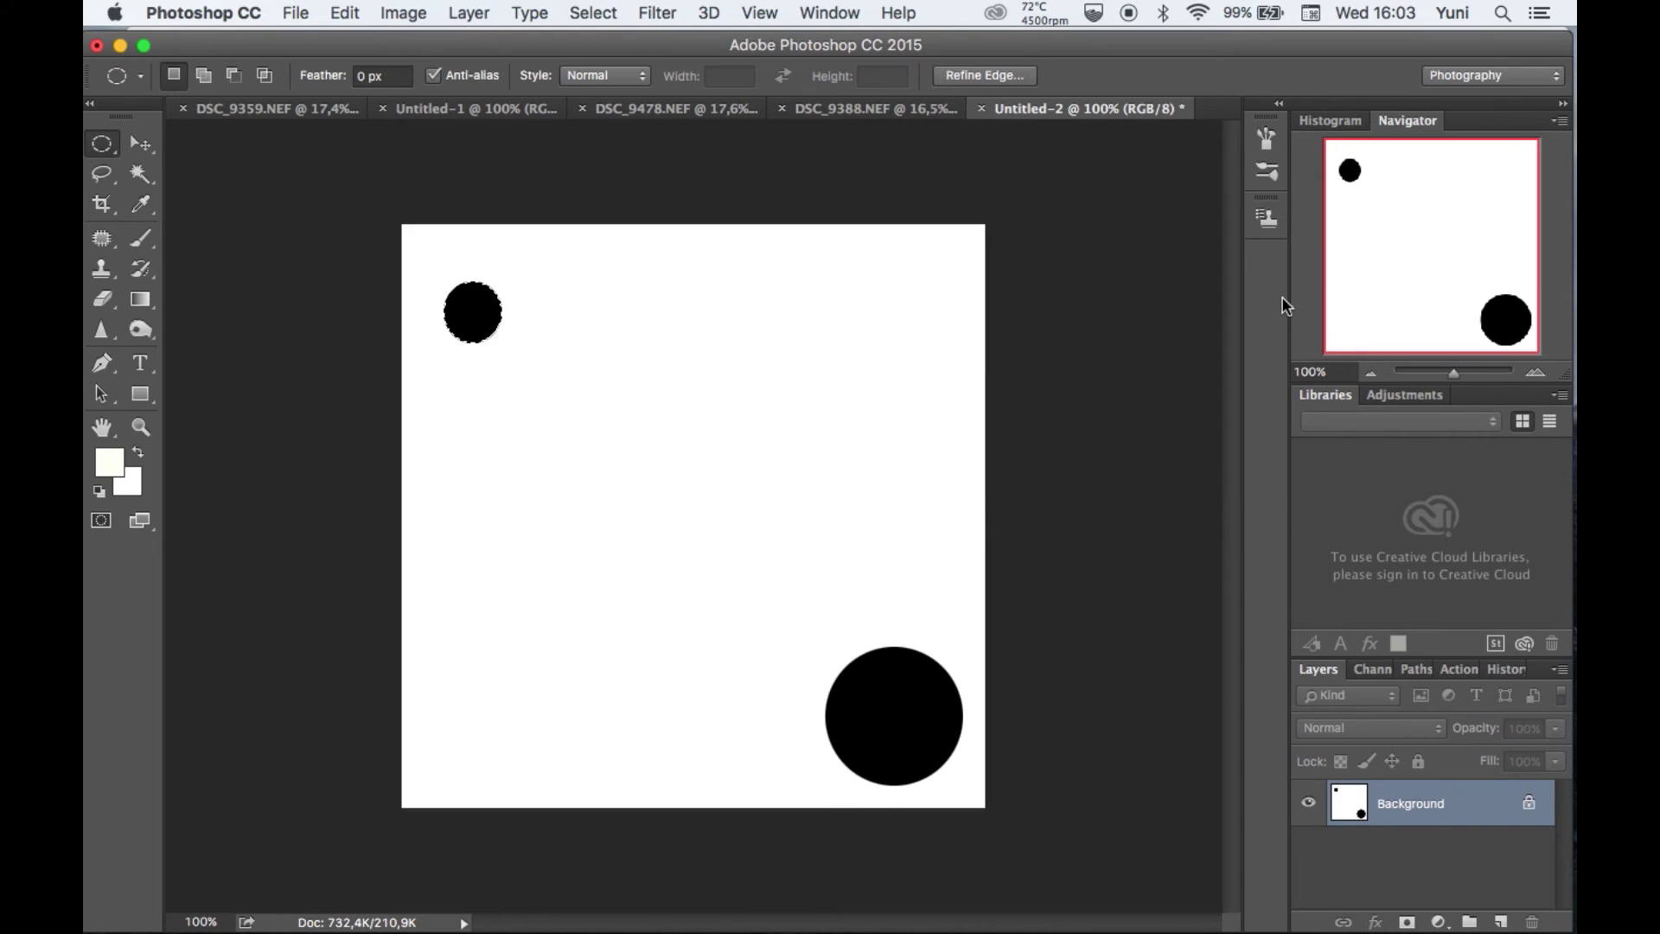
key(super+d)
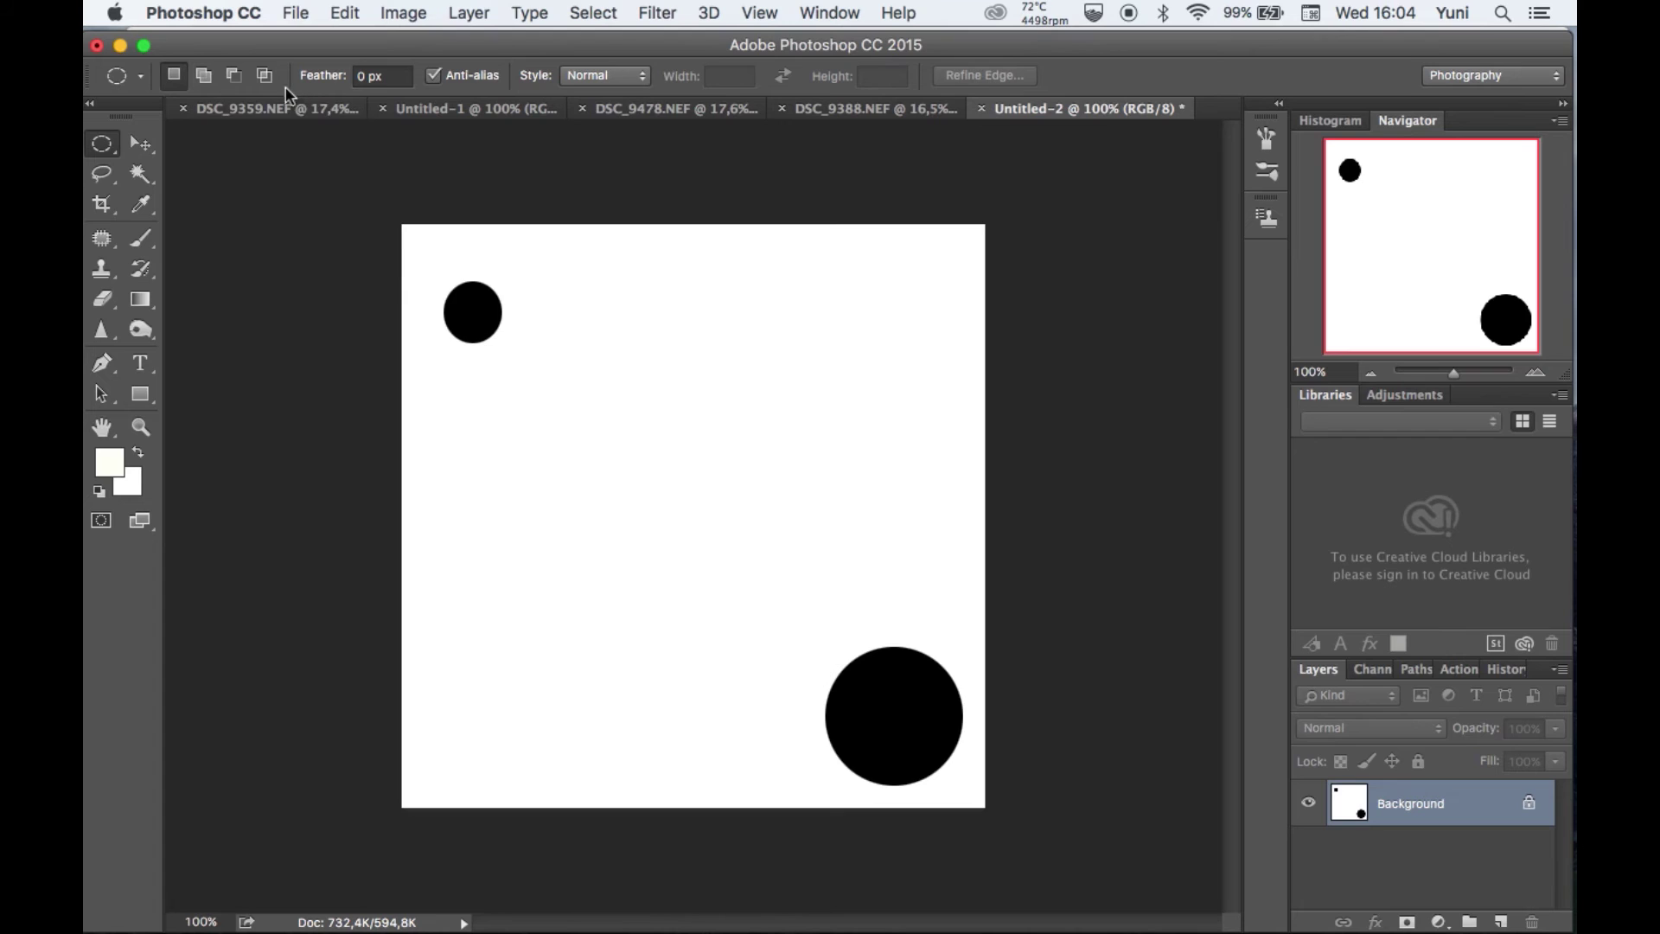
Define the two-circle canvas as a brush preset named 'Snow flakes brush'
click(141, 144)
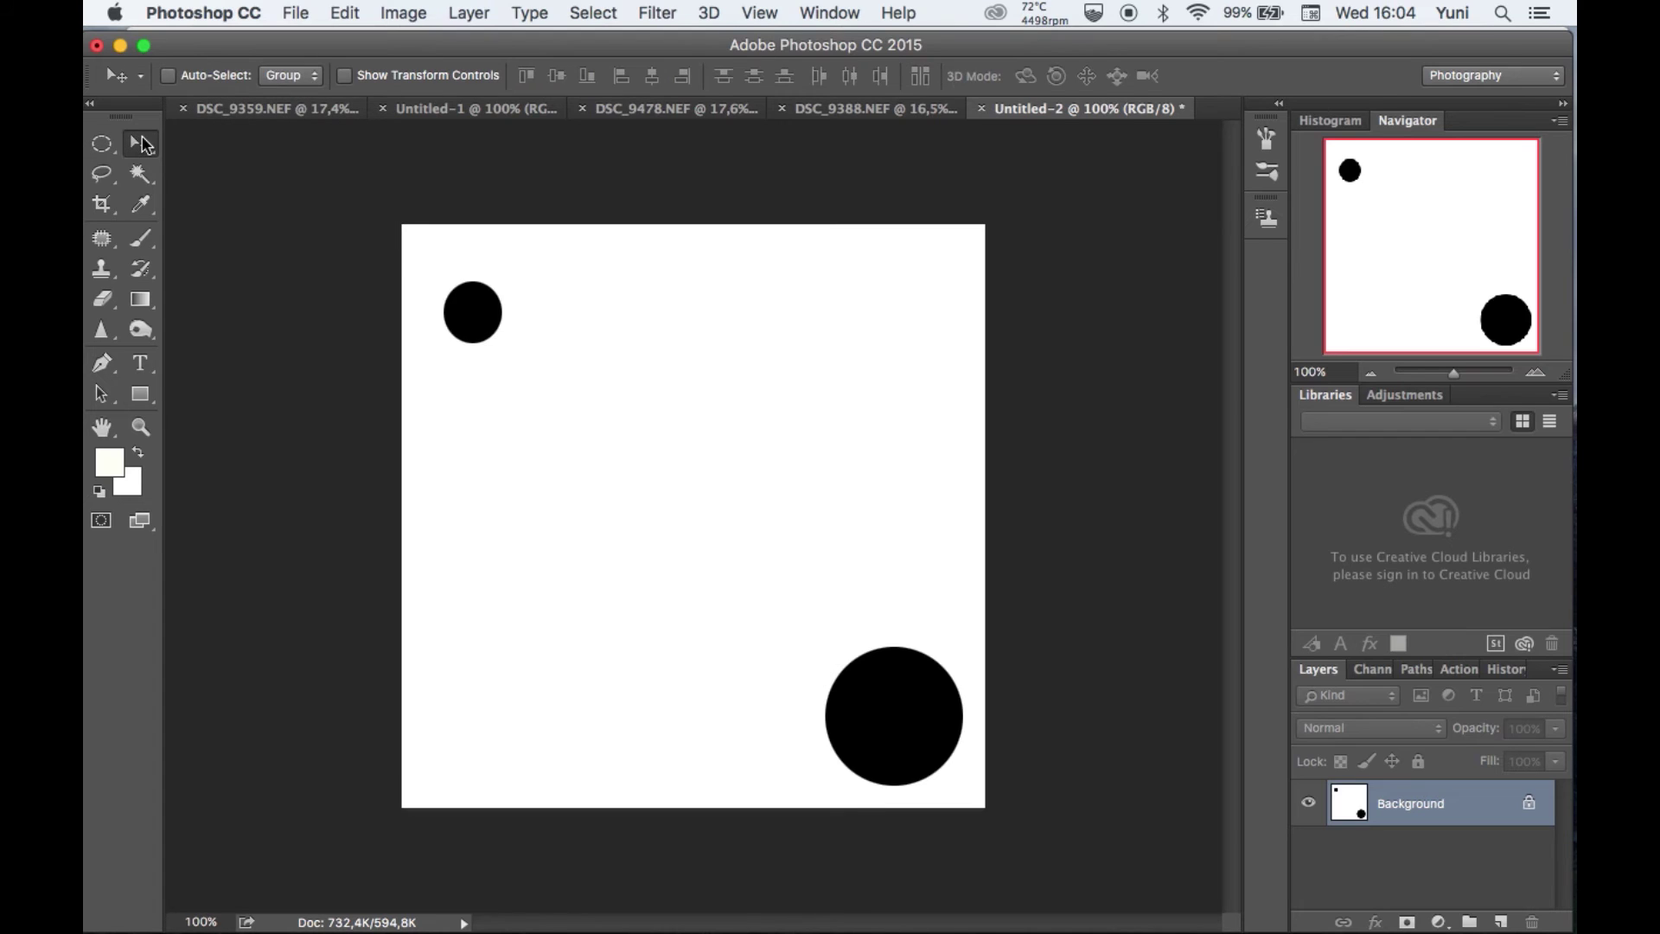
click(403, 13)
mouse_move(346, 13)
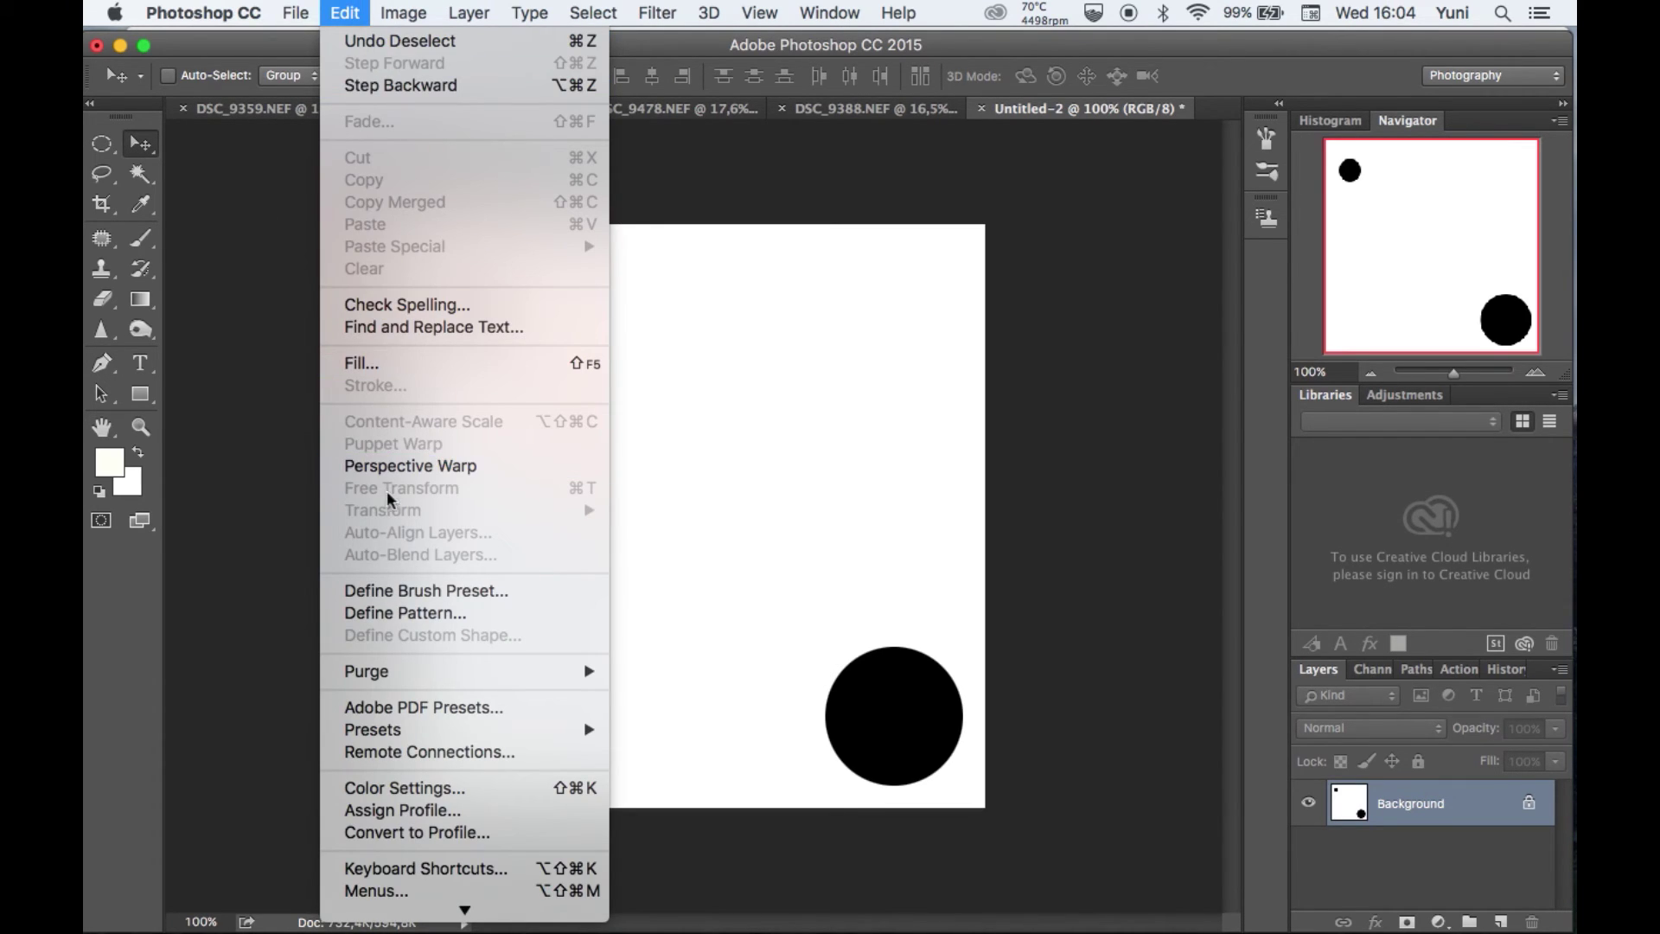
click(410, 596)
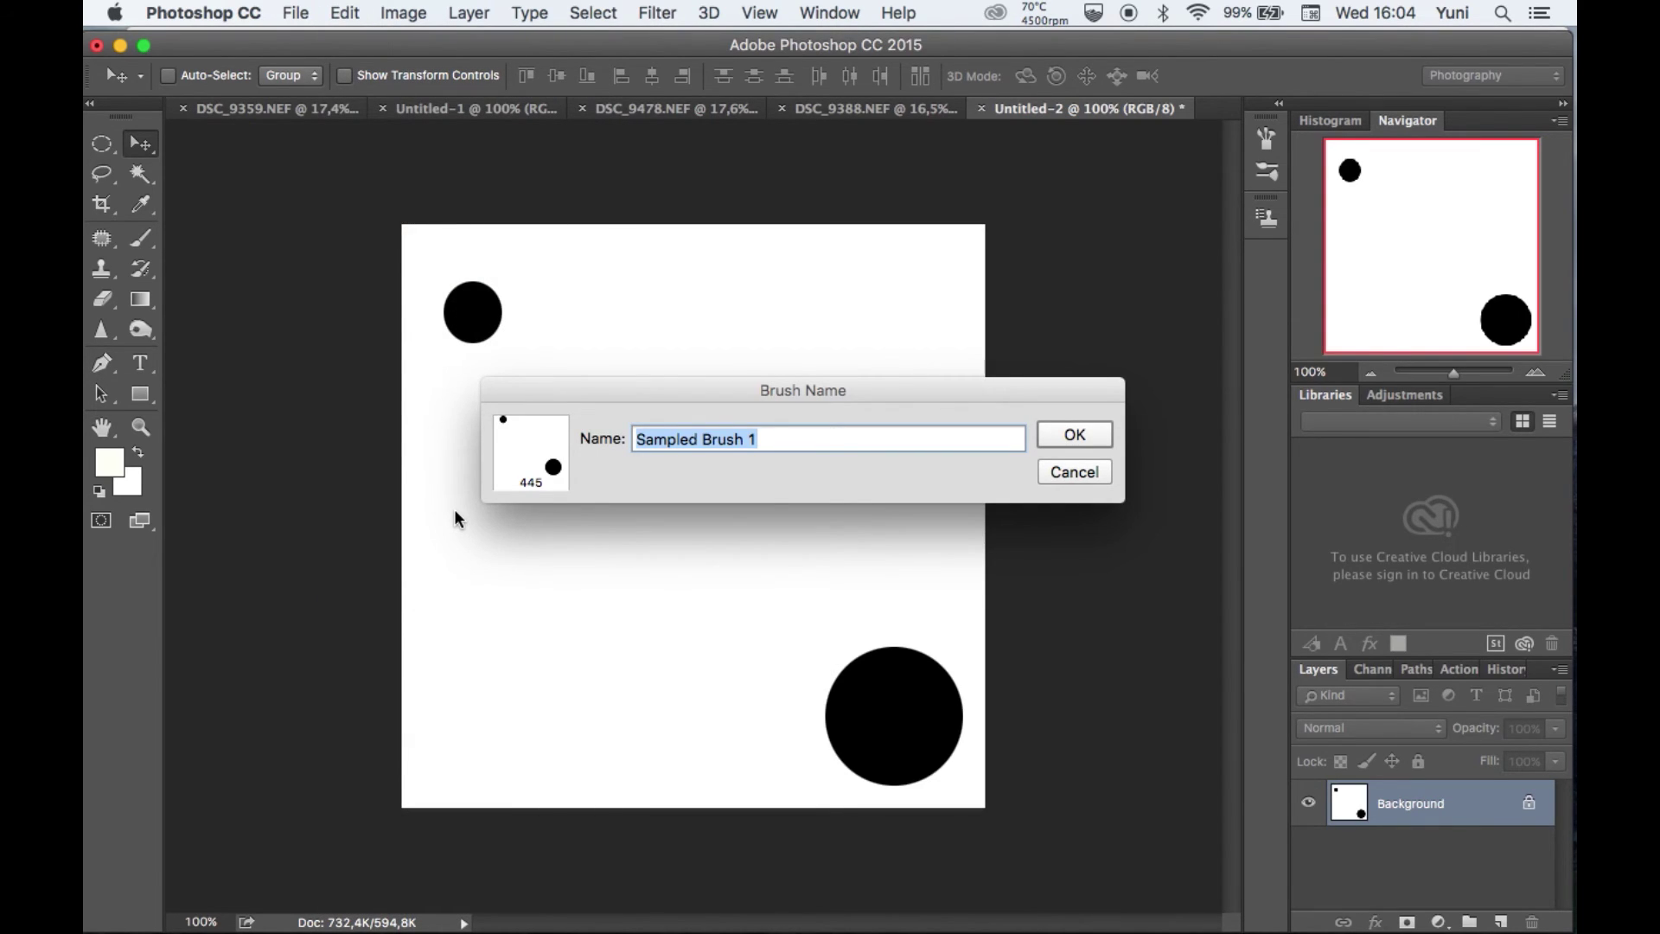
text(S)
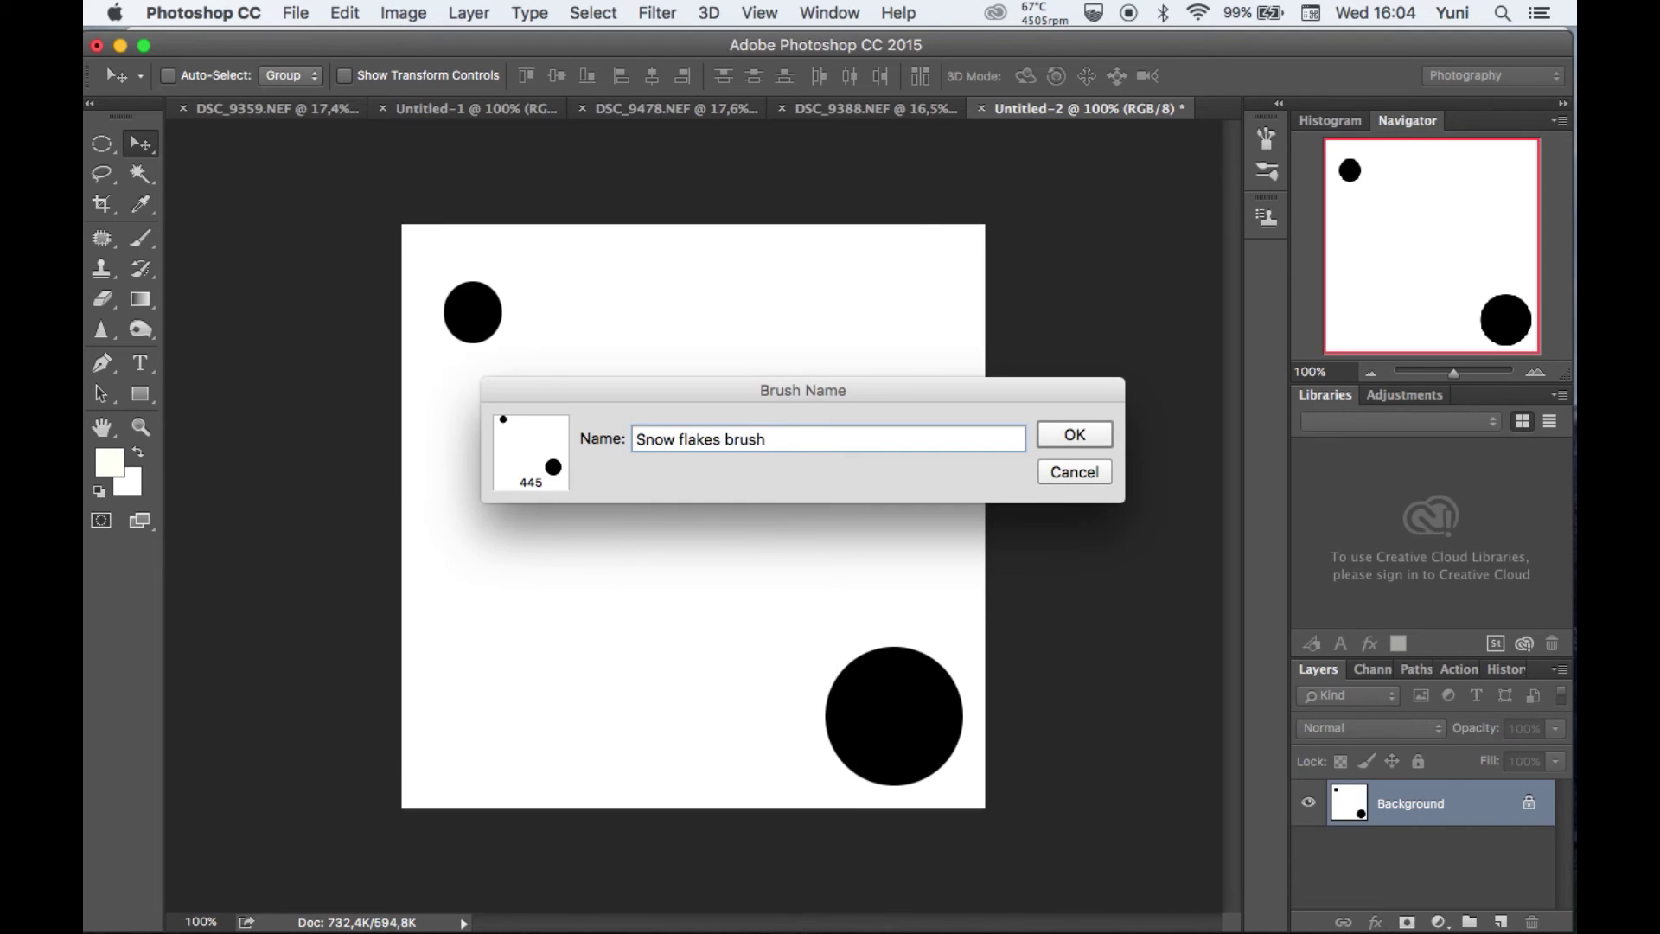
click(1085, 437)
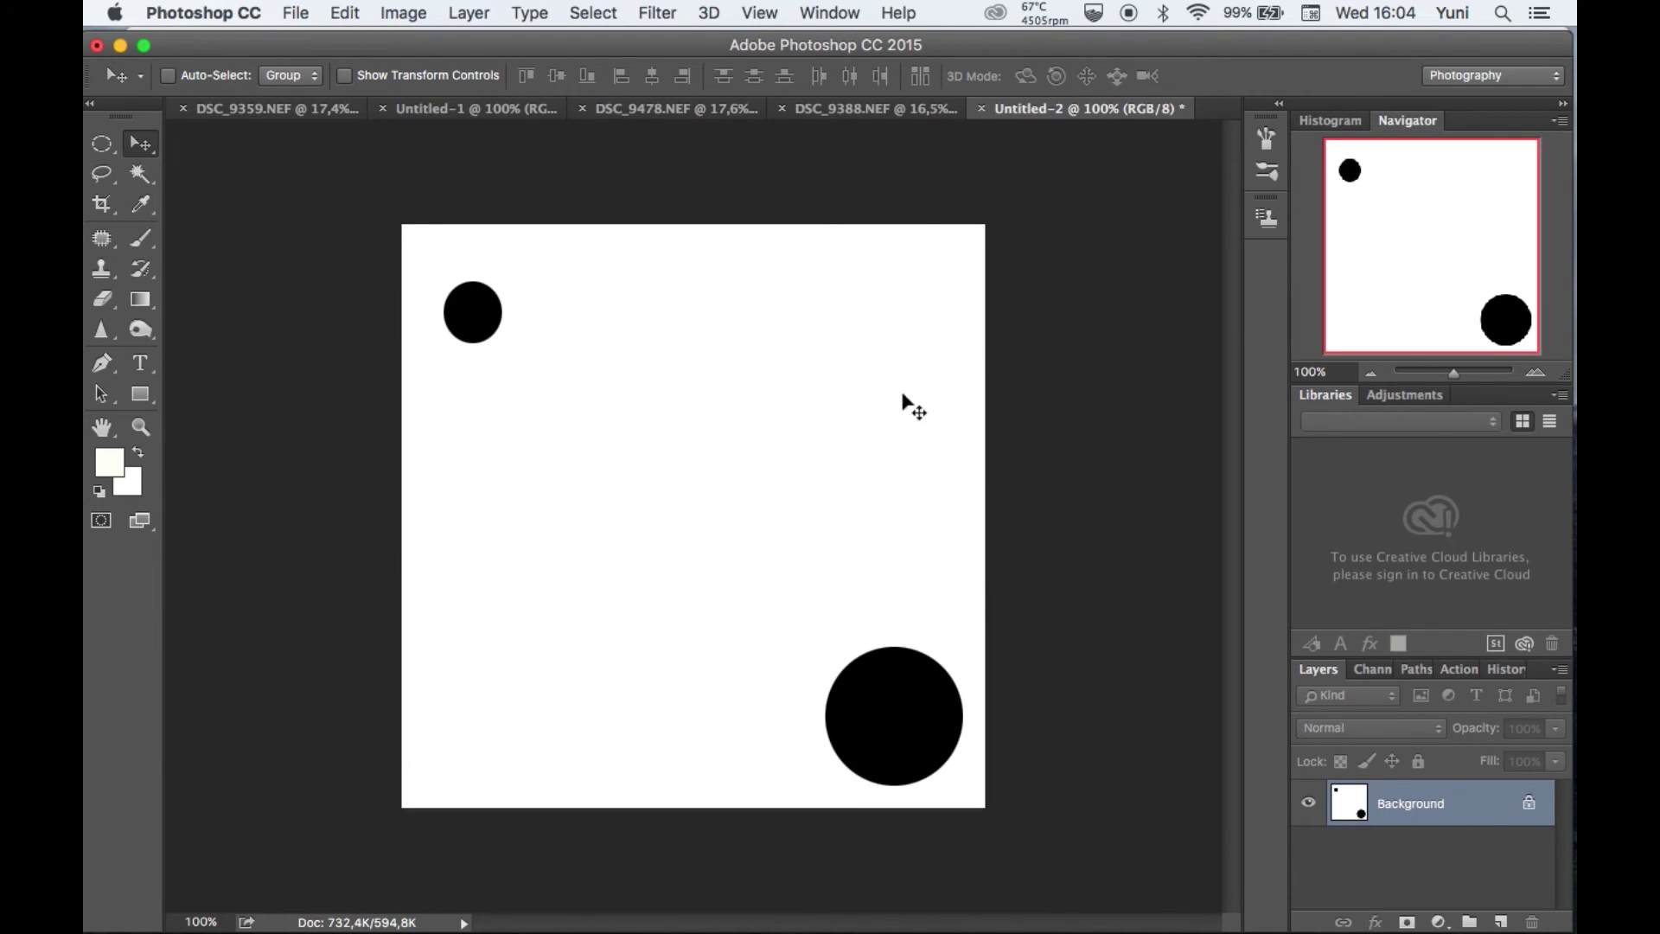
Switch to the DSC_9388.NEF portrait, add empty Layer 1, and pick the 445 px brush
click(892, 111)
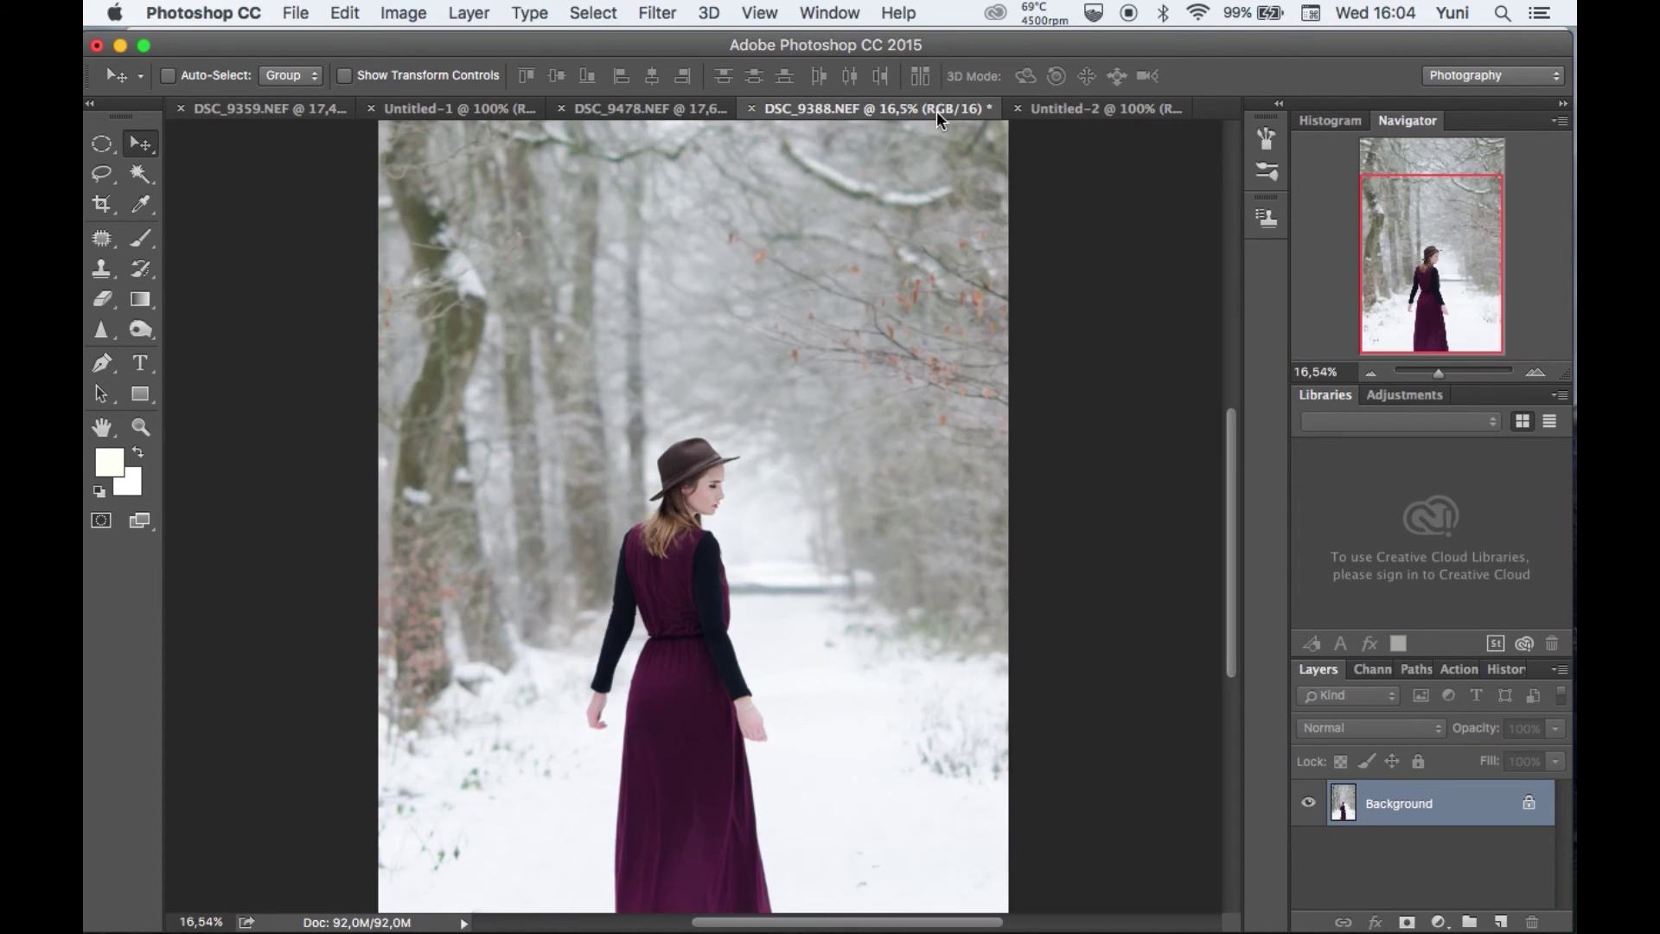
key(super+minus)
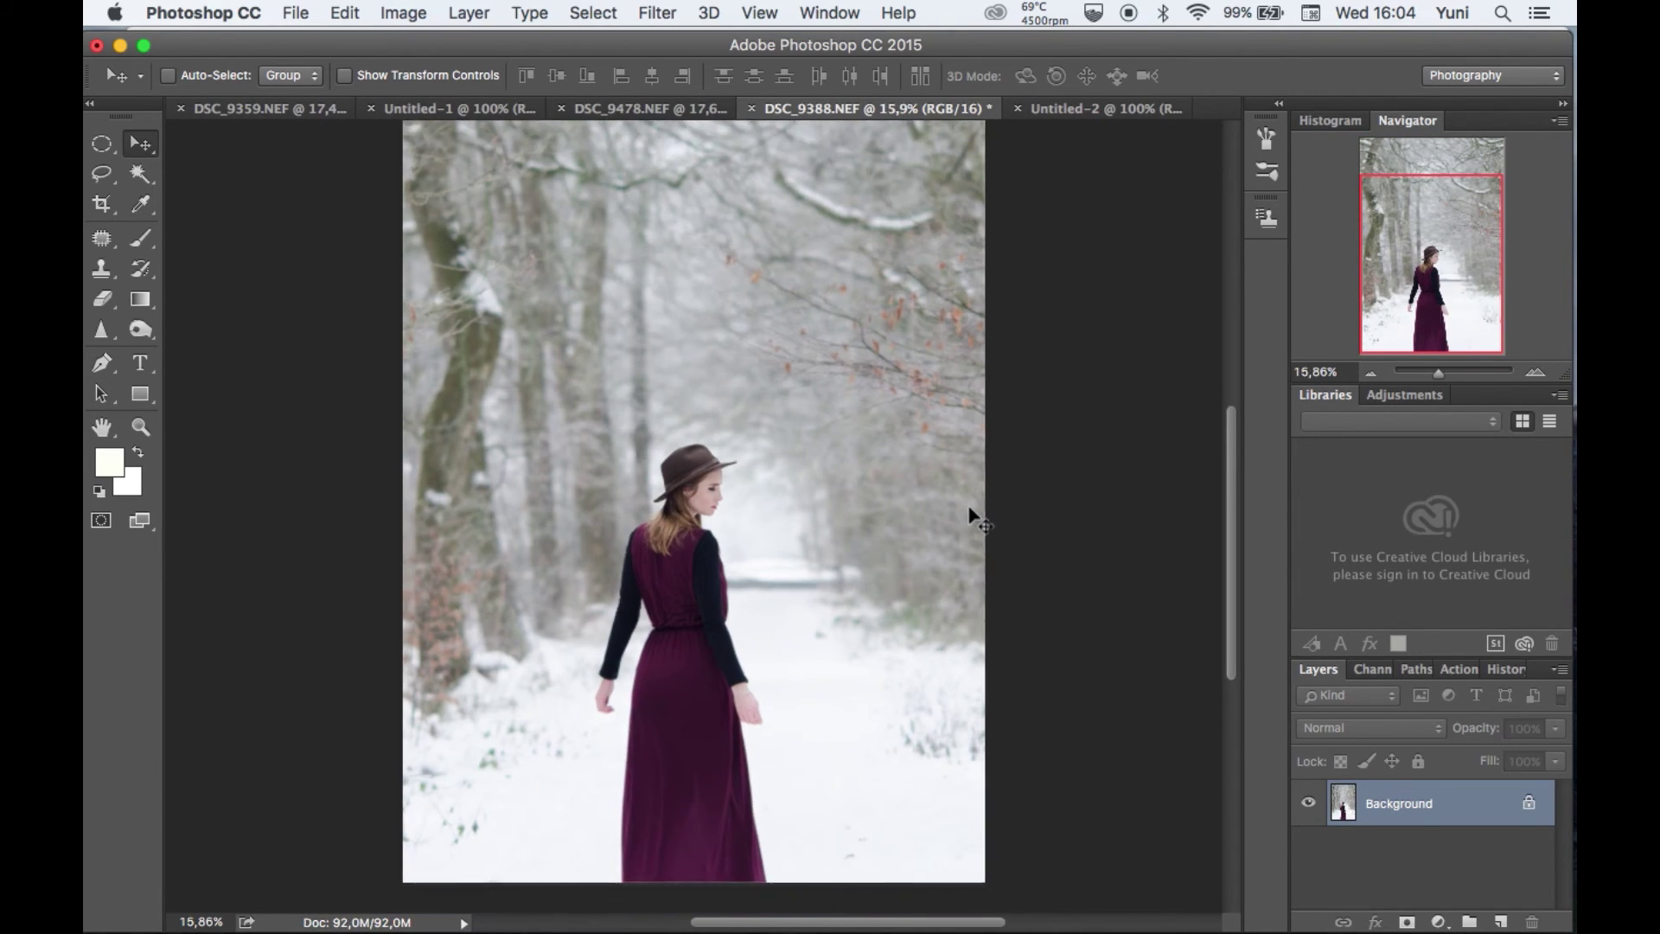
key(super+plus)
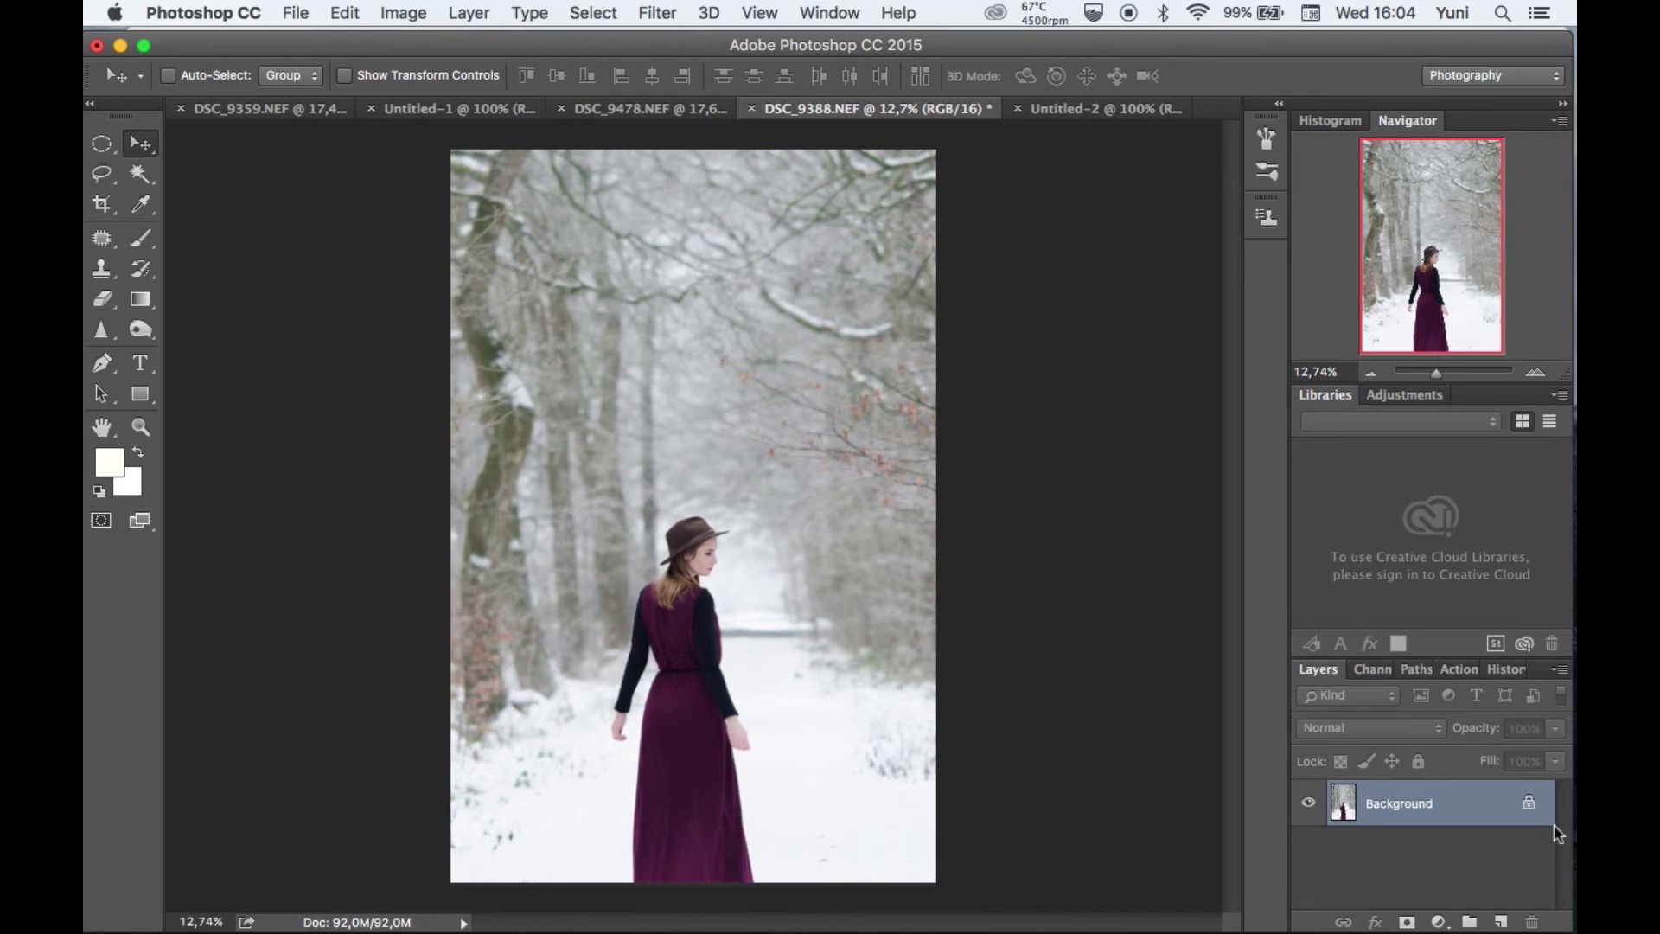
click(1501, 921)
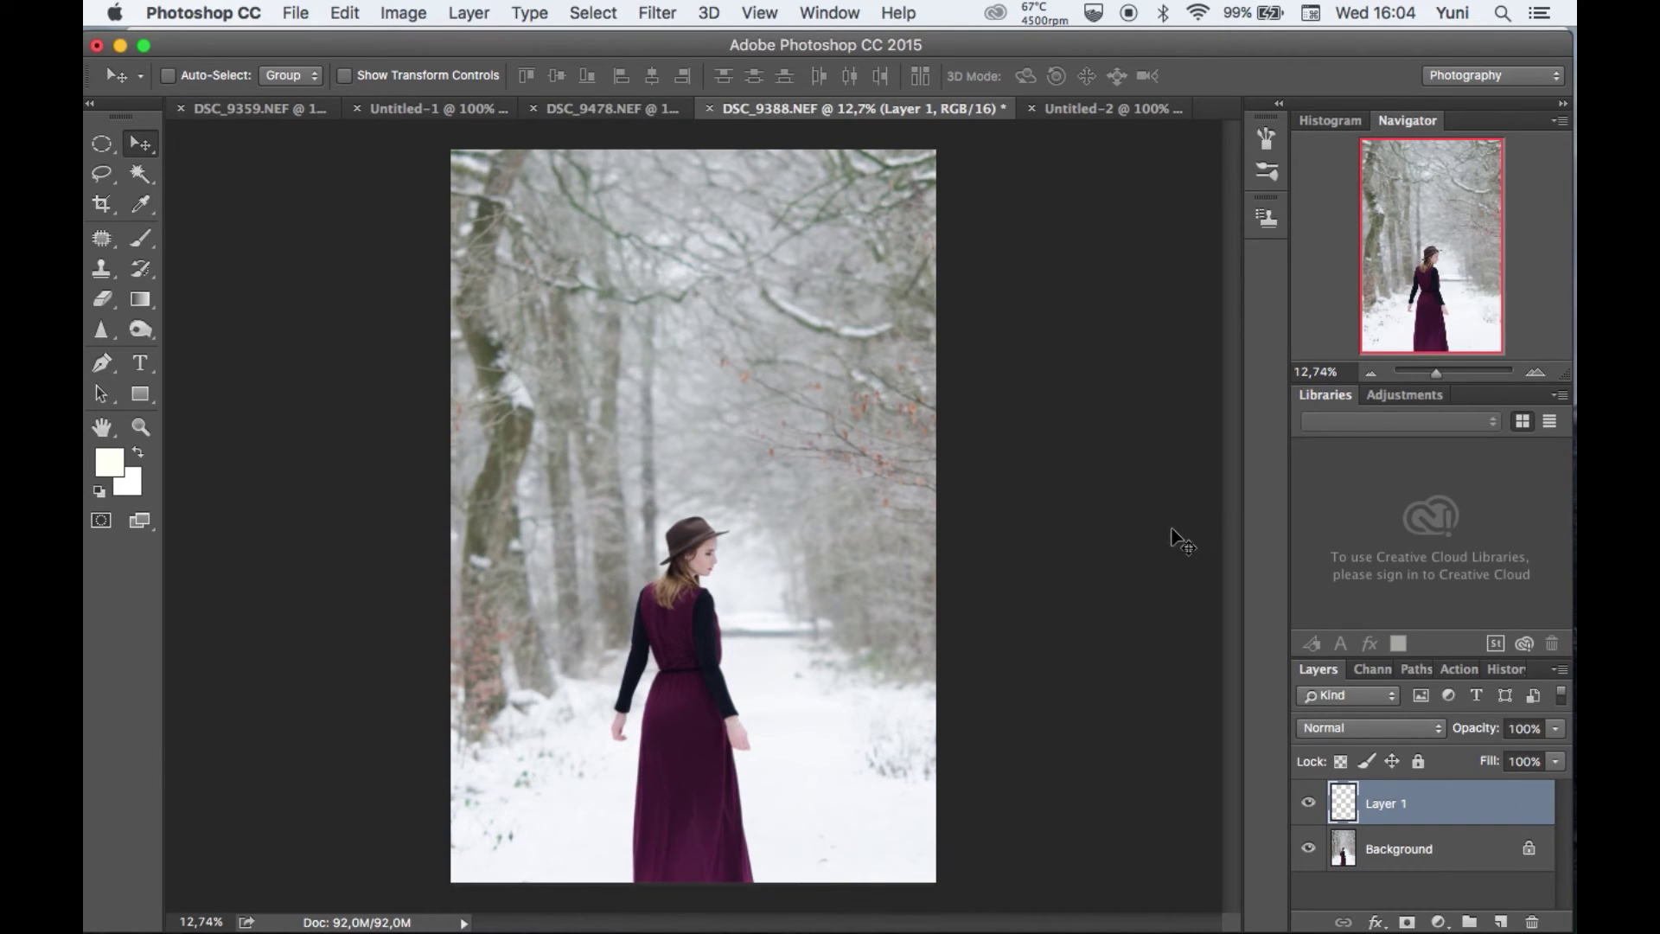
click(142, 241)
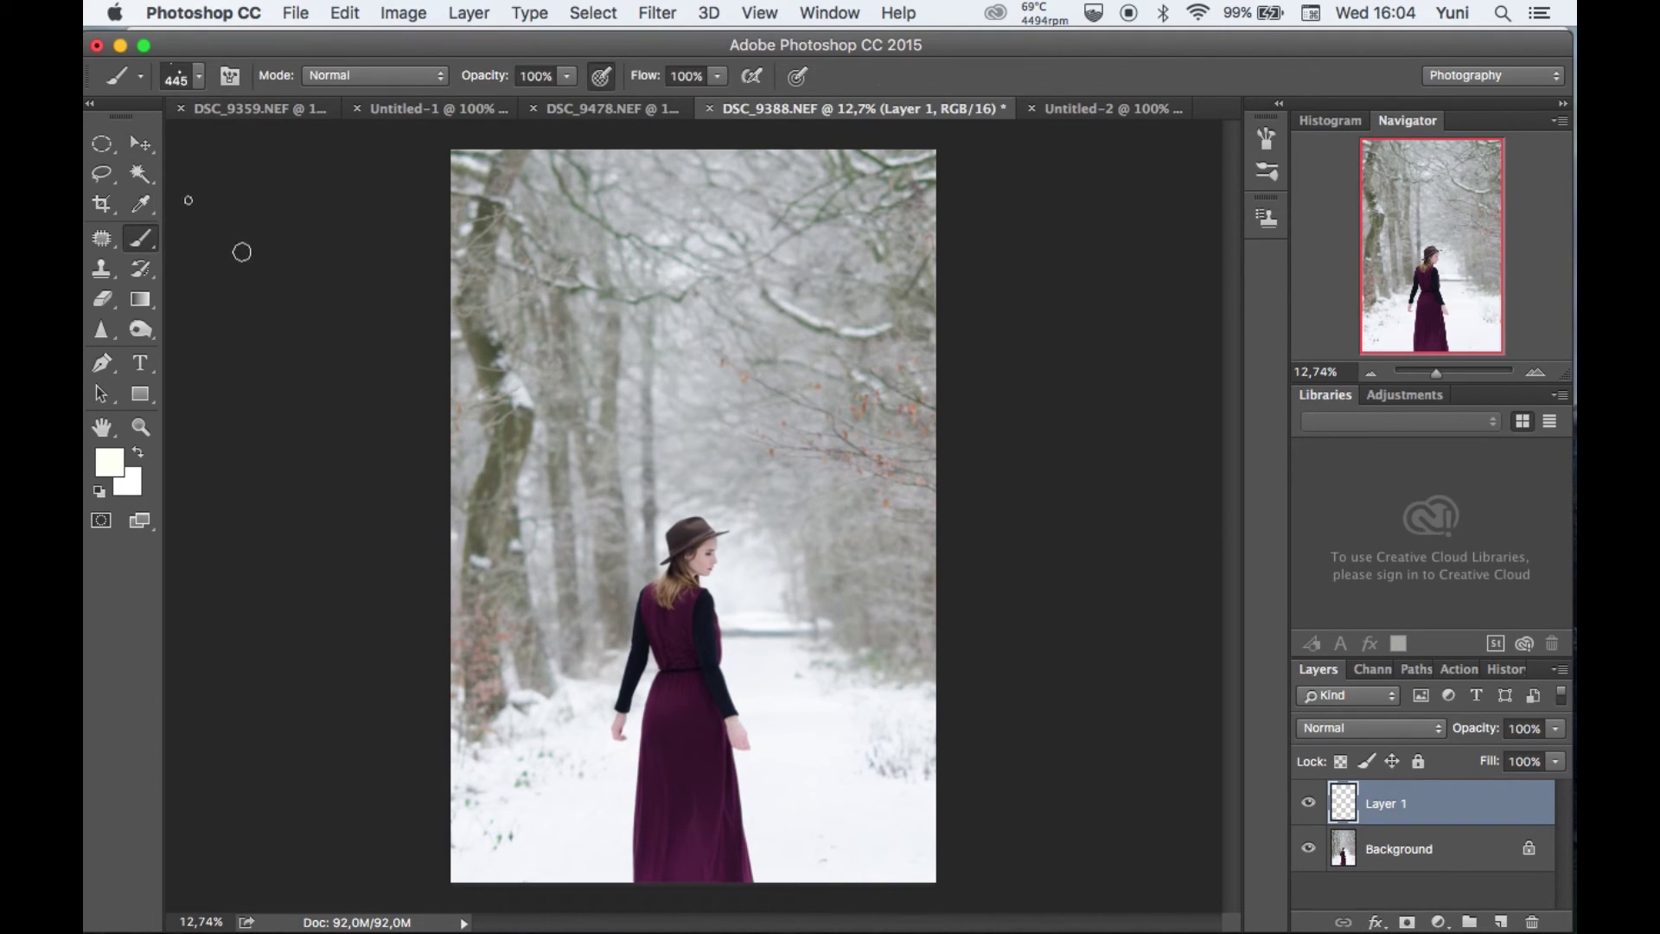
click(198, 77)
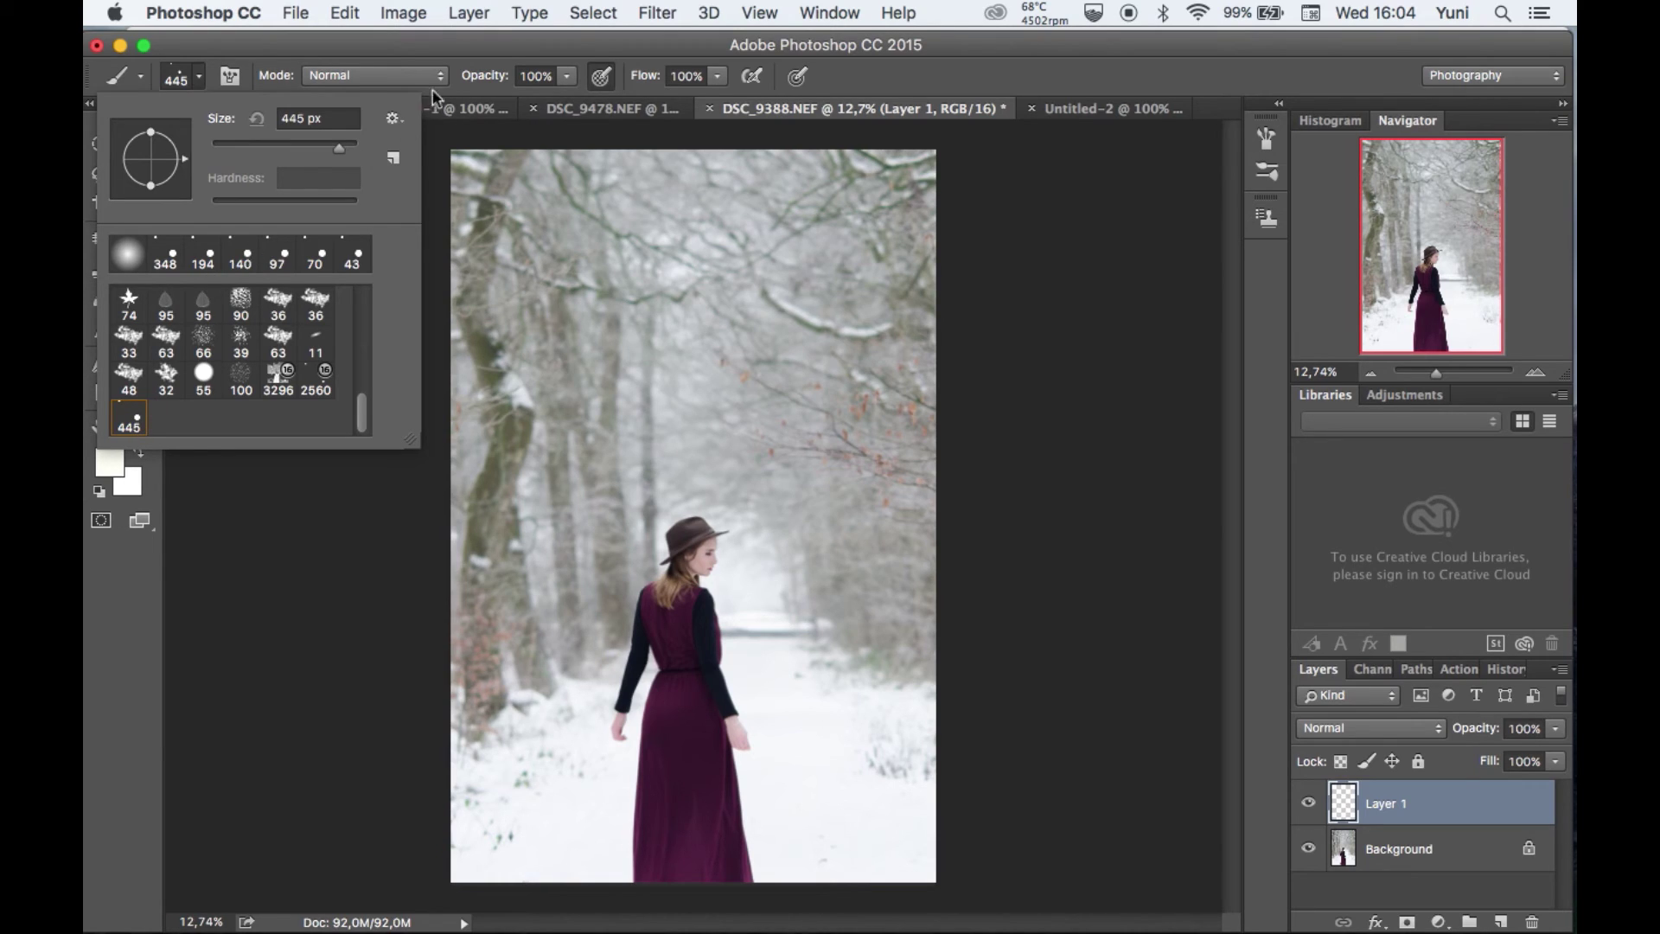
Paint trial white snowflake dabs across the trees on Layer 1
click(519, 48)
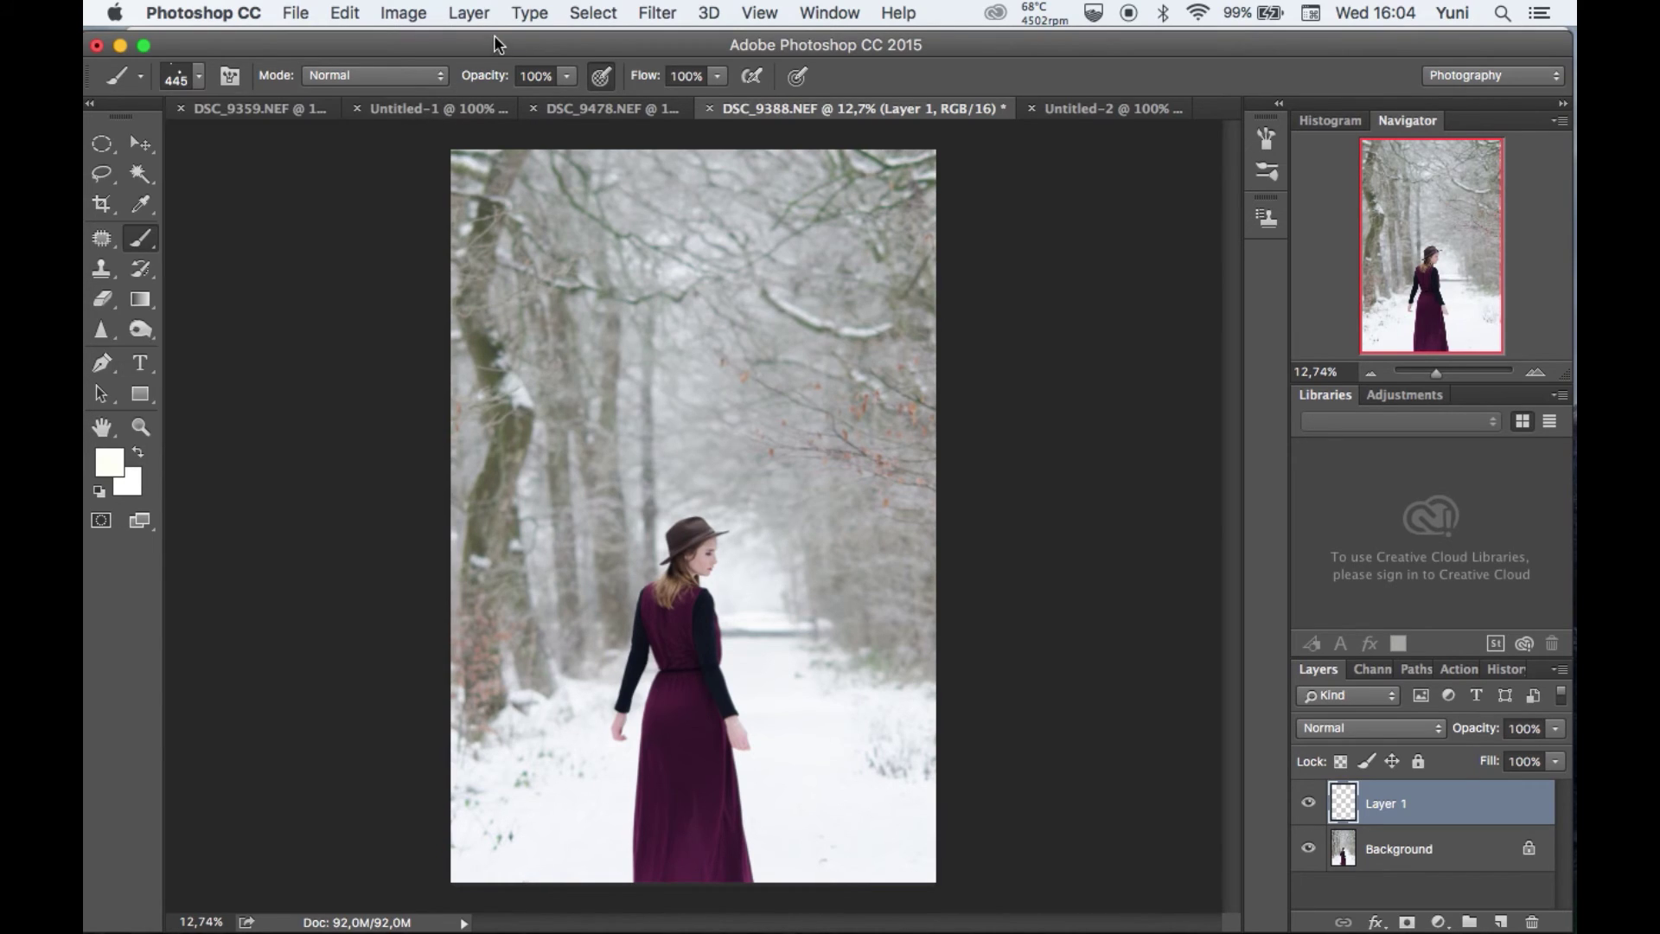
click(782, 432)
click(862, 348)
click(810, 294)
click(679, 411)
click(625, 359)
click(609, 469)
click(556, 417)
click(692, 319)
click(625, 305)
click(582, 344)
click(639, 430)
click(761, 486)
click(820, 562)
click(891, 533)
click(869, 399)
click(805, 346)
click(847, 260)
click(749, 205)
click(643, 213)
click(594, 323)
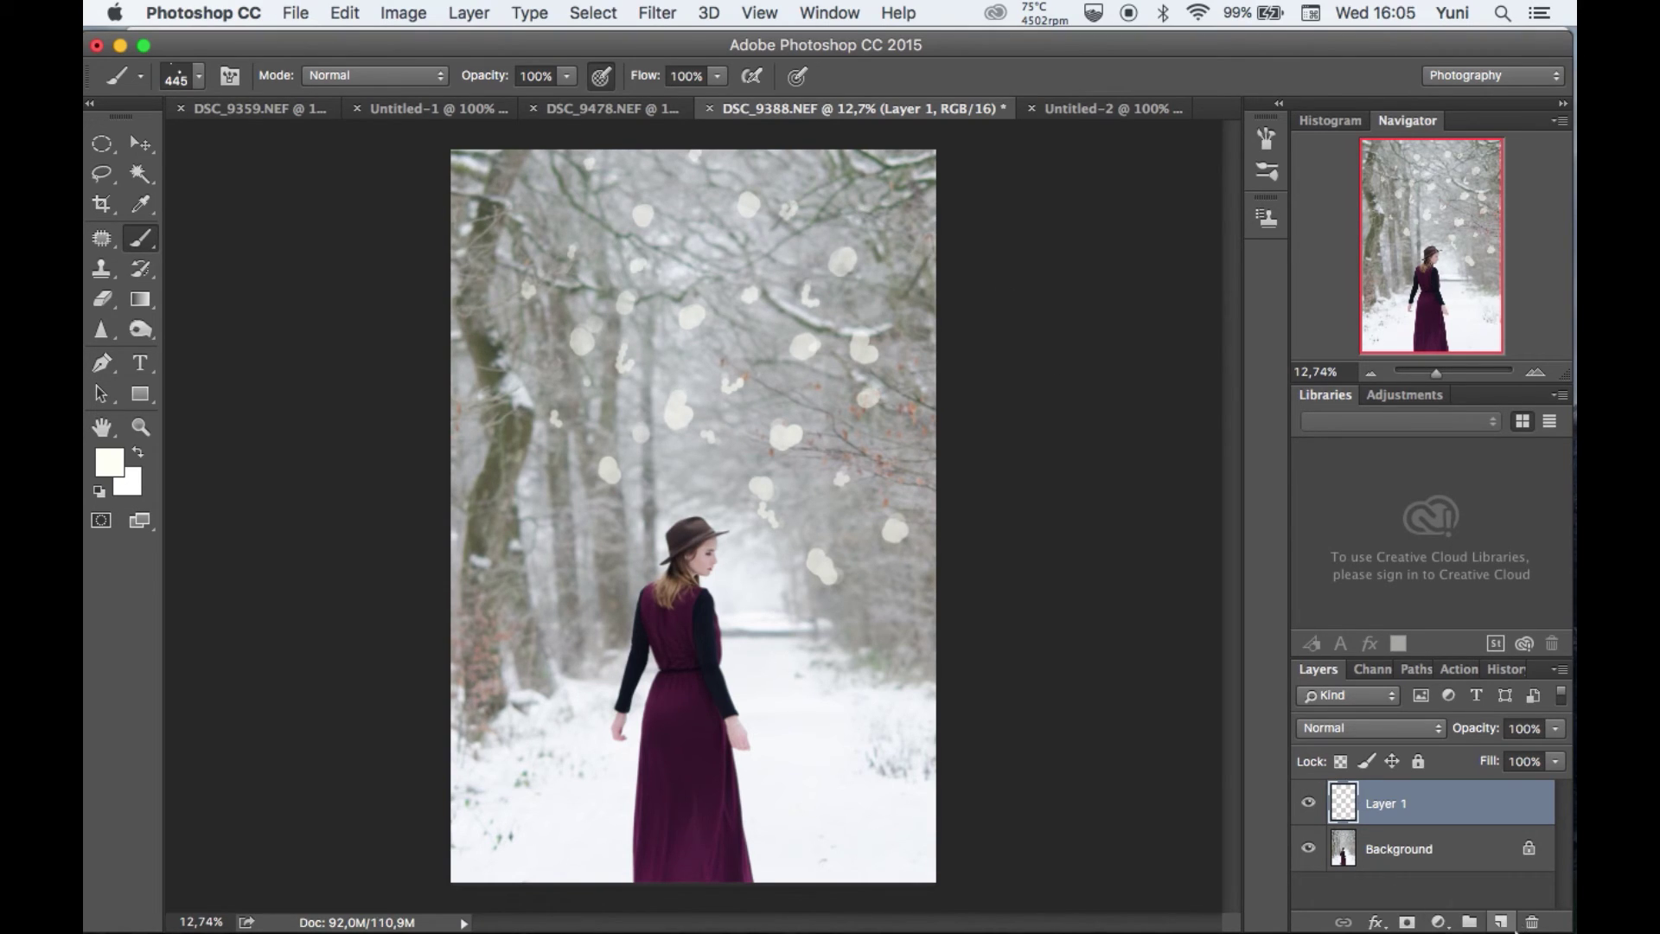
Delete the trial dab layer and add a fresh empty Layer 1
click(1532, 921)
click(1020, 352)
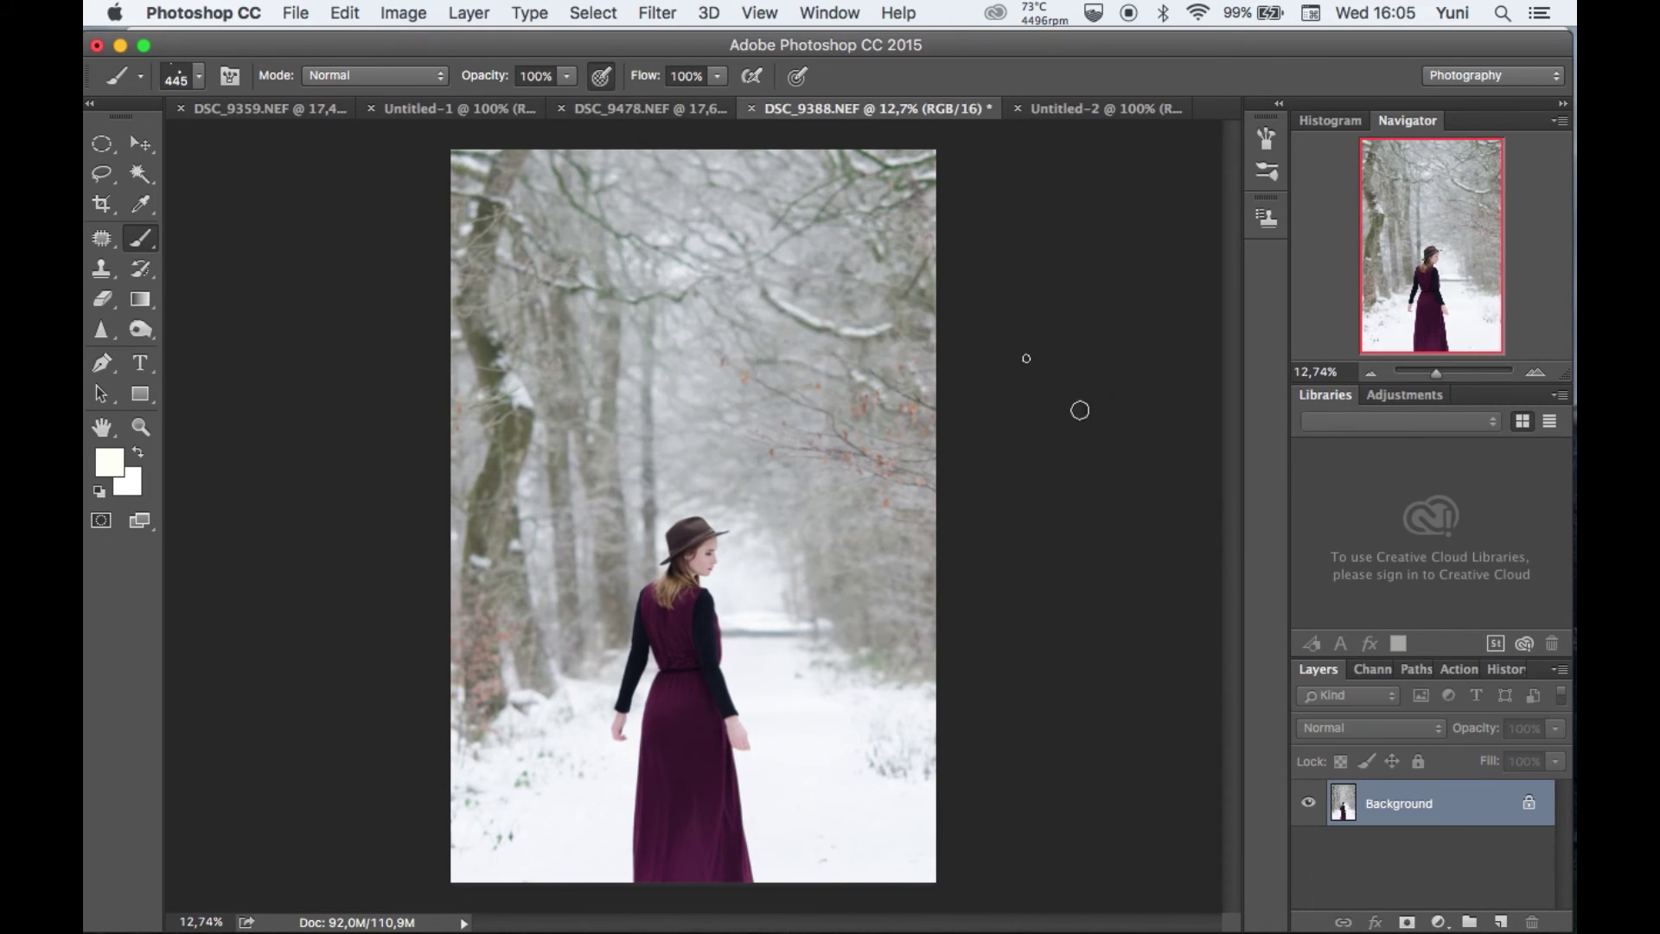
click(1500, 921)
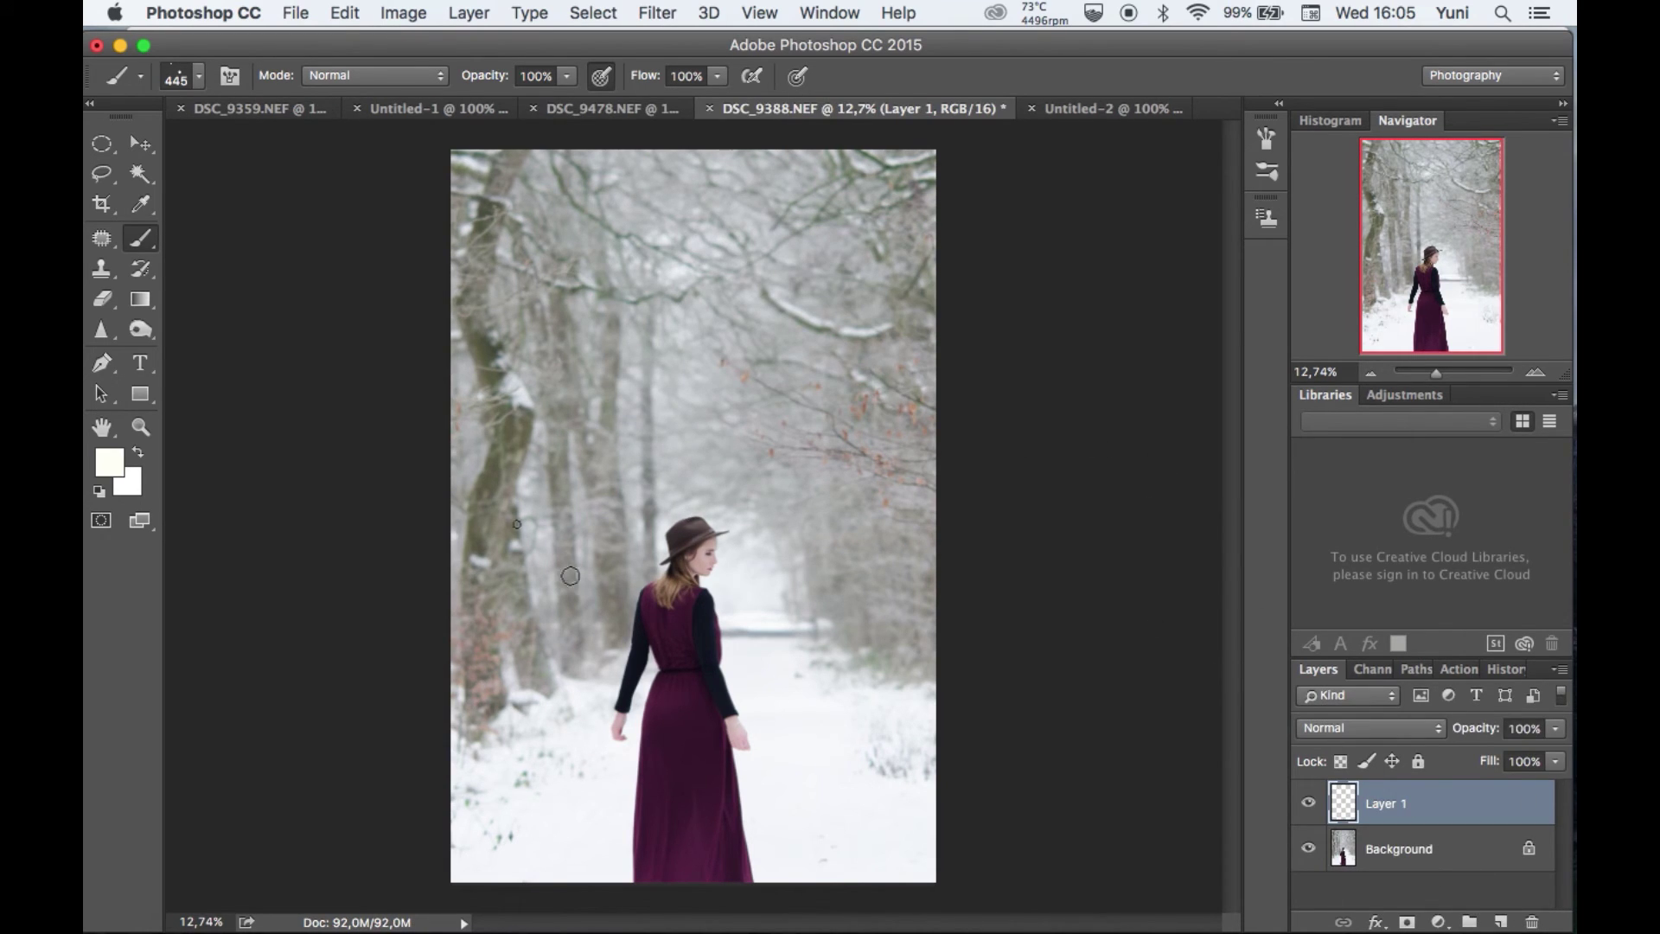
Look through the menus for the Window > Brush settings
click(708, 12)
mouse_move(677, 11)
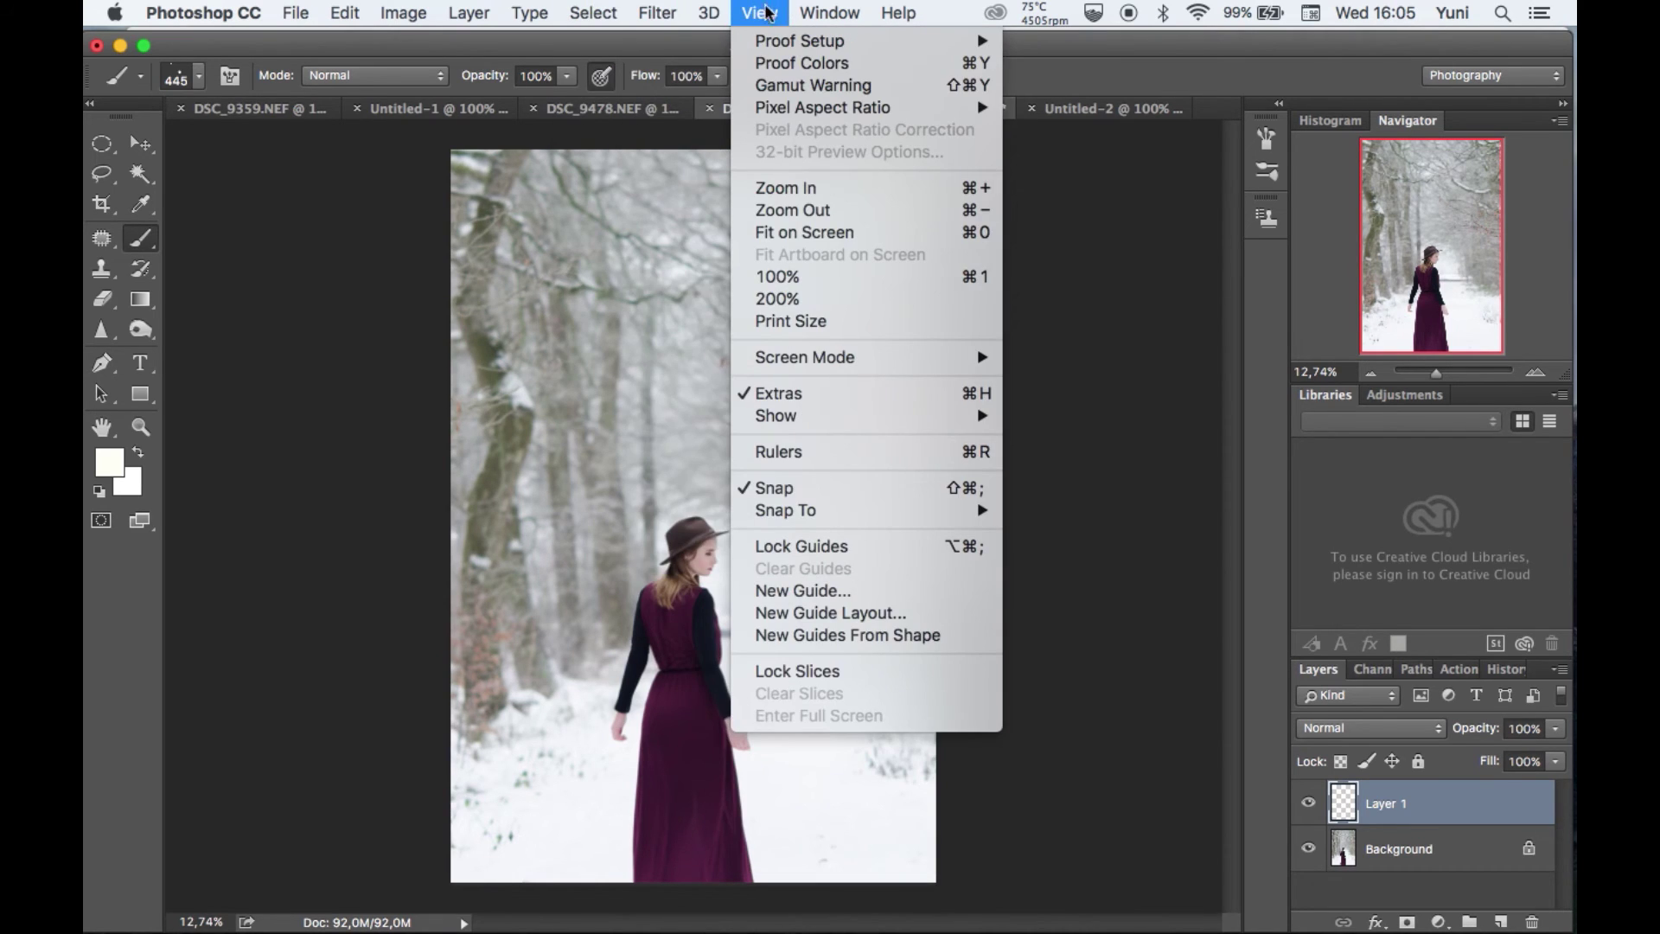
mouse_move(767, 16)
mouse_move(831, 10)
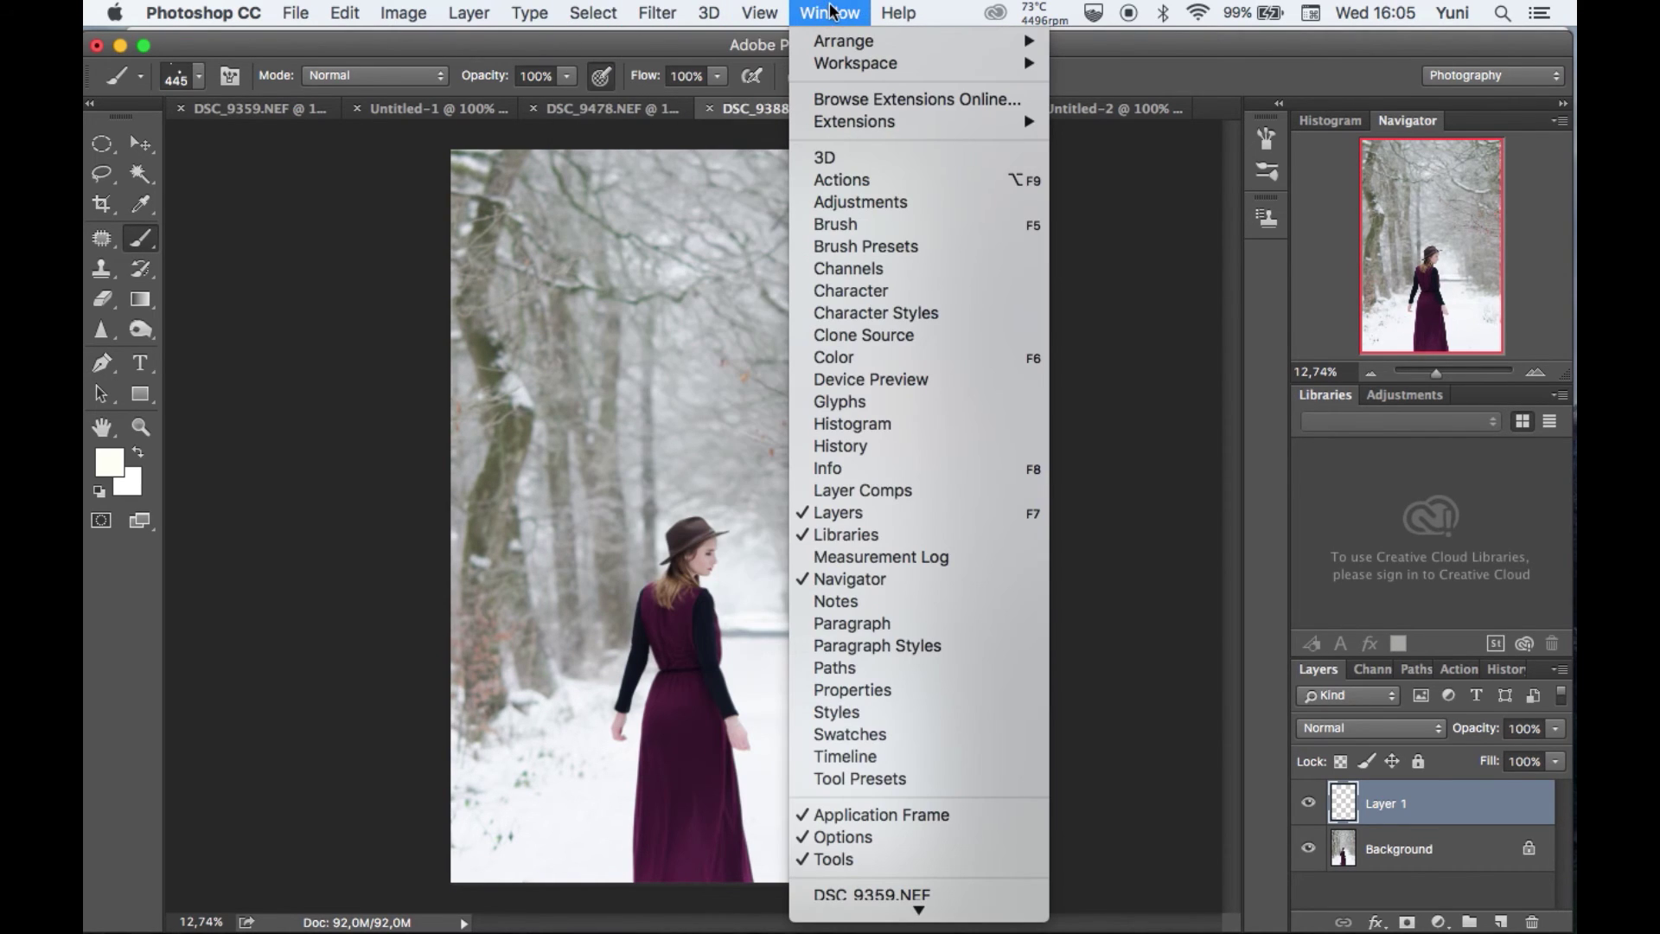
Enable Shape Dynamics with 100% Size Jitter and test bokeh dabs on the trees
click(852, 224)
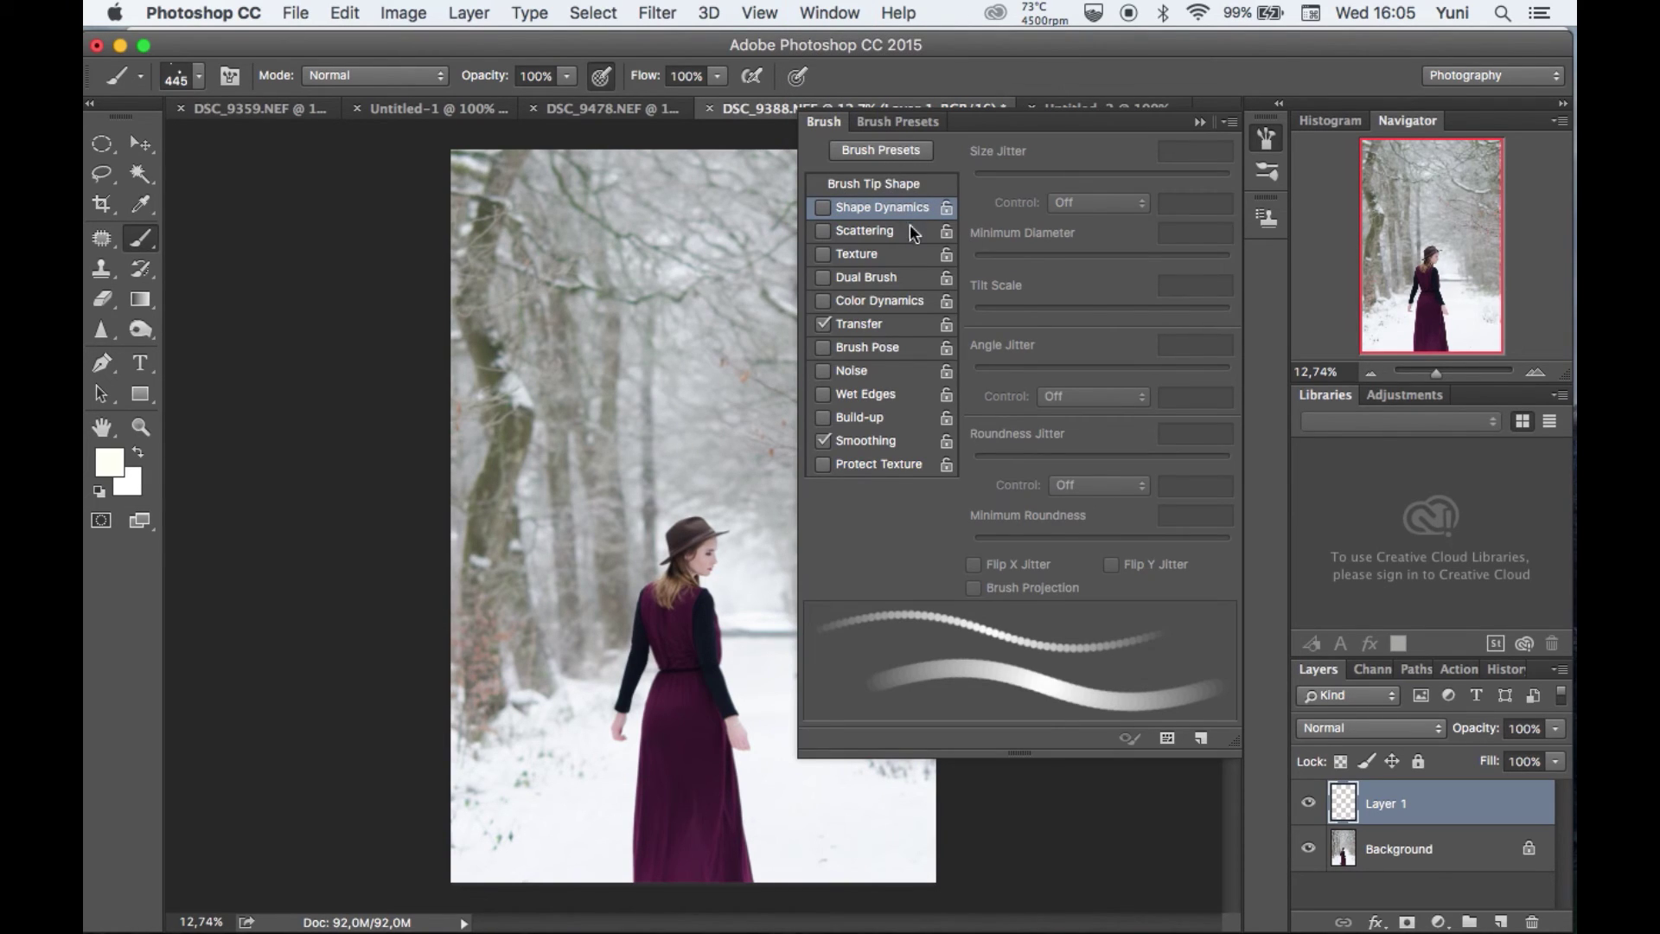
click(864, 211)
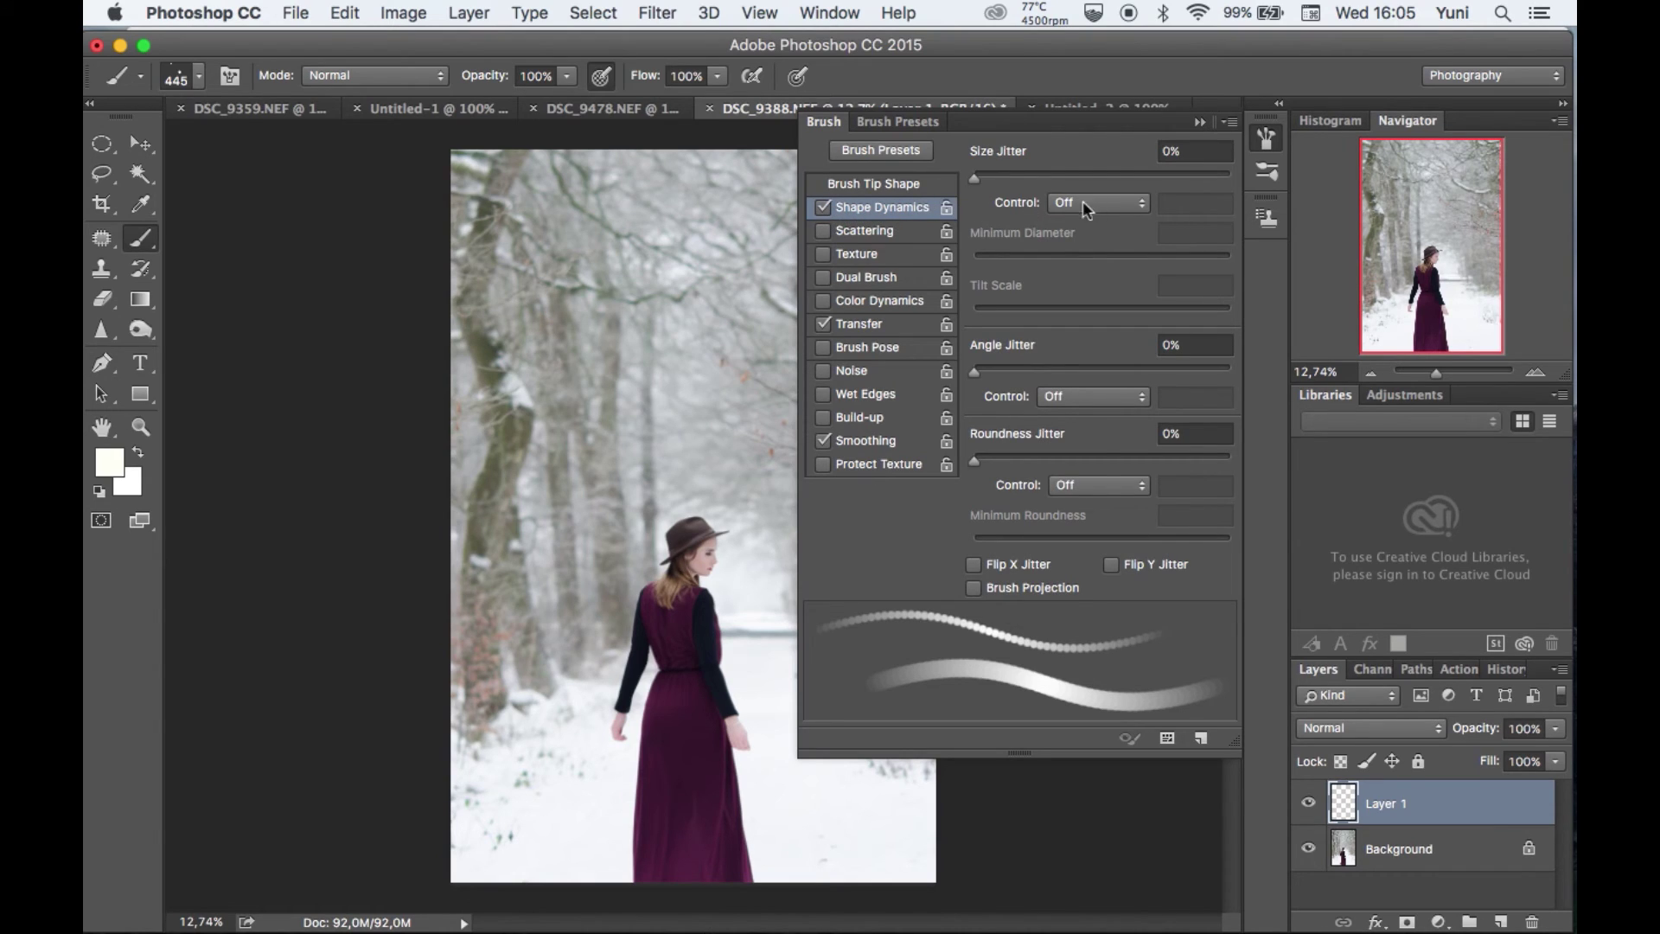
drag(977, 173, 1271, 200)
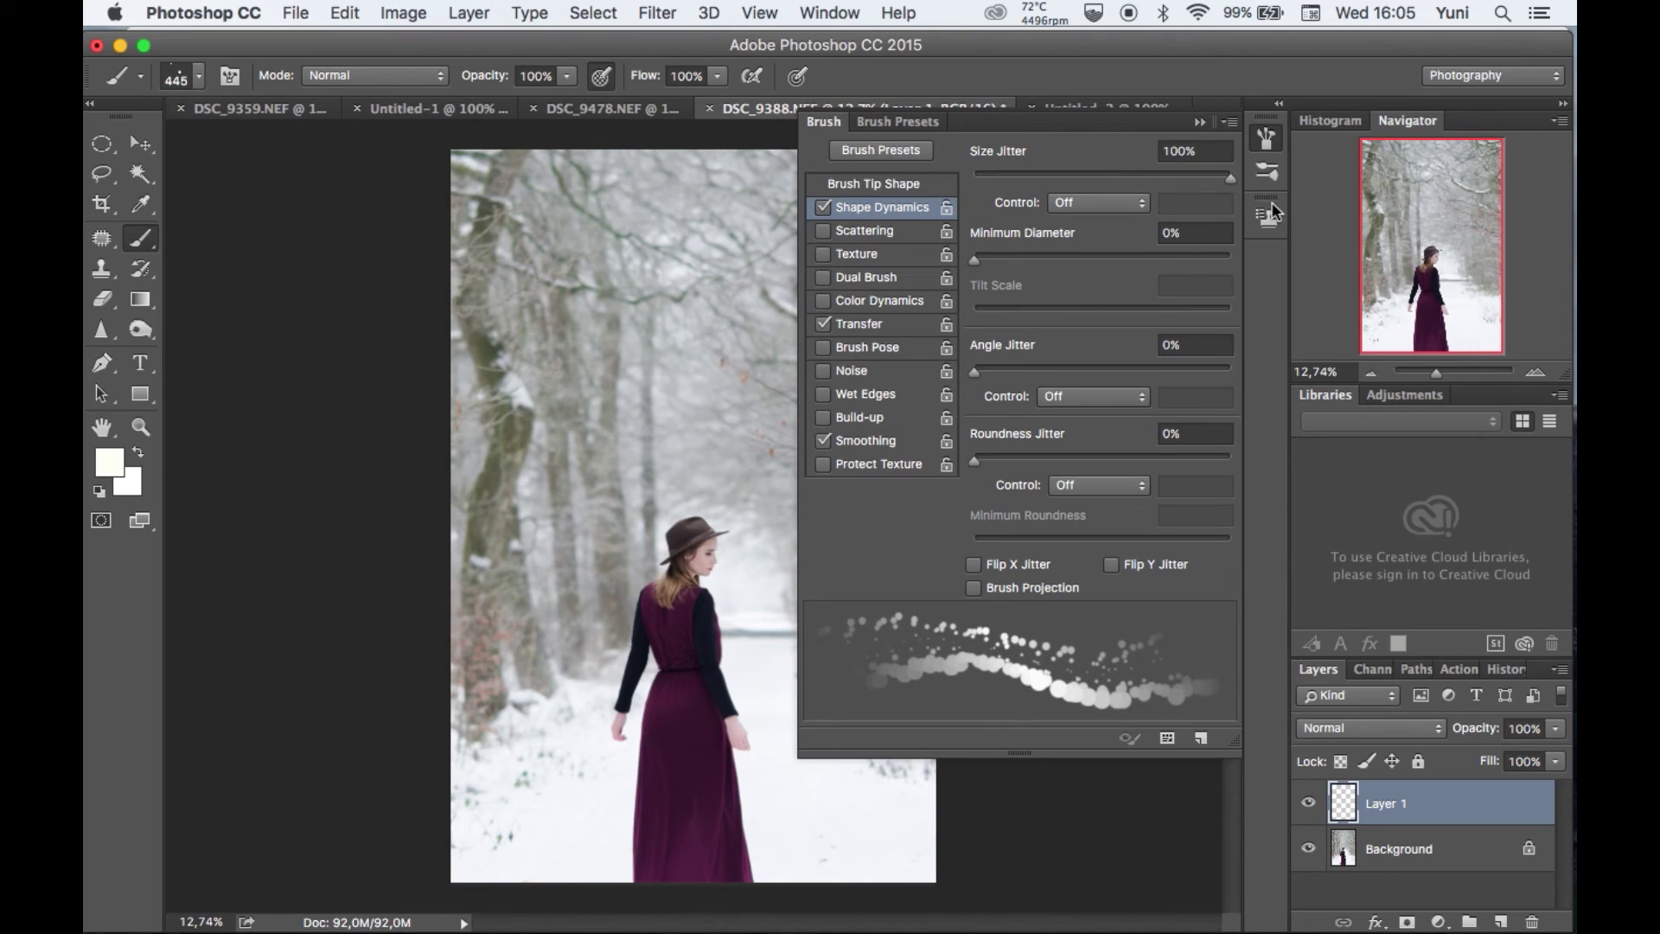
mouse_move(649, 329)
mouse_down()
mouse_move(644, 406)
mouse_move(594, 388)
mouse_up()
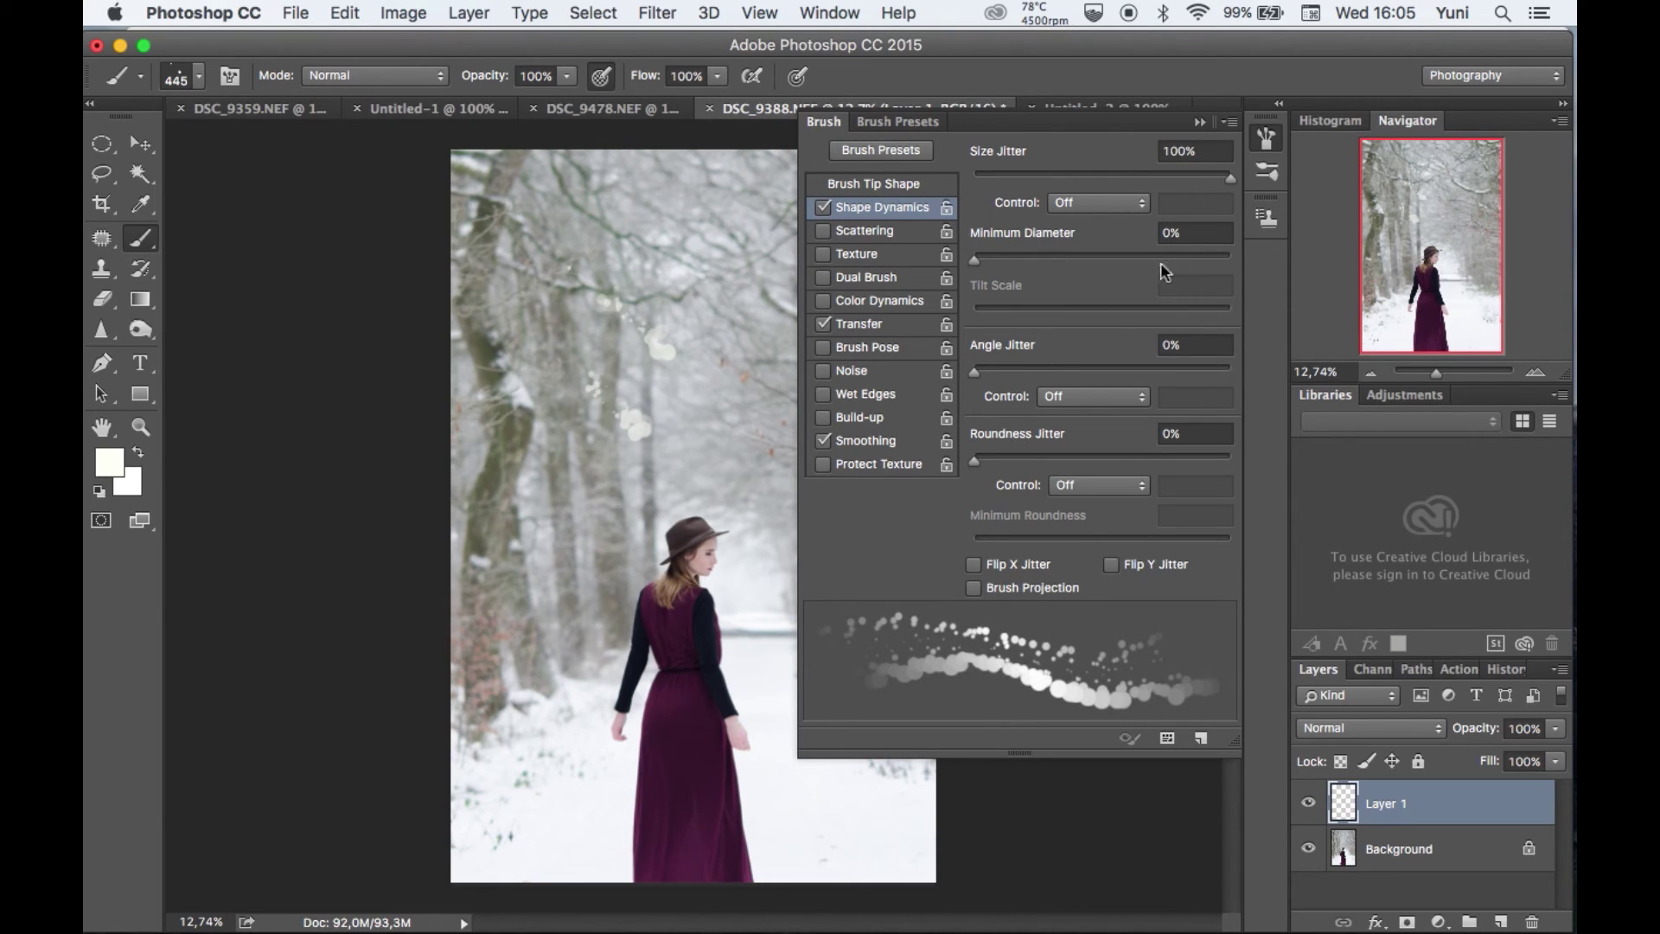
mouse_move(994, 258)
mouse_down()
mouse_move(1063, 260)
mouse_move(974, 260)
mouse_up()
Set Angle Jitter to 100%, add roundness jitter, and test dabs over the trees
mouse_move(979, 368)
mouse_down()
mouse_move(1141, 384)
mouse_move(1030, 402)
mouse_move(1196, 366)
mouse_up()
drag(1174, 373, 1232, 375)
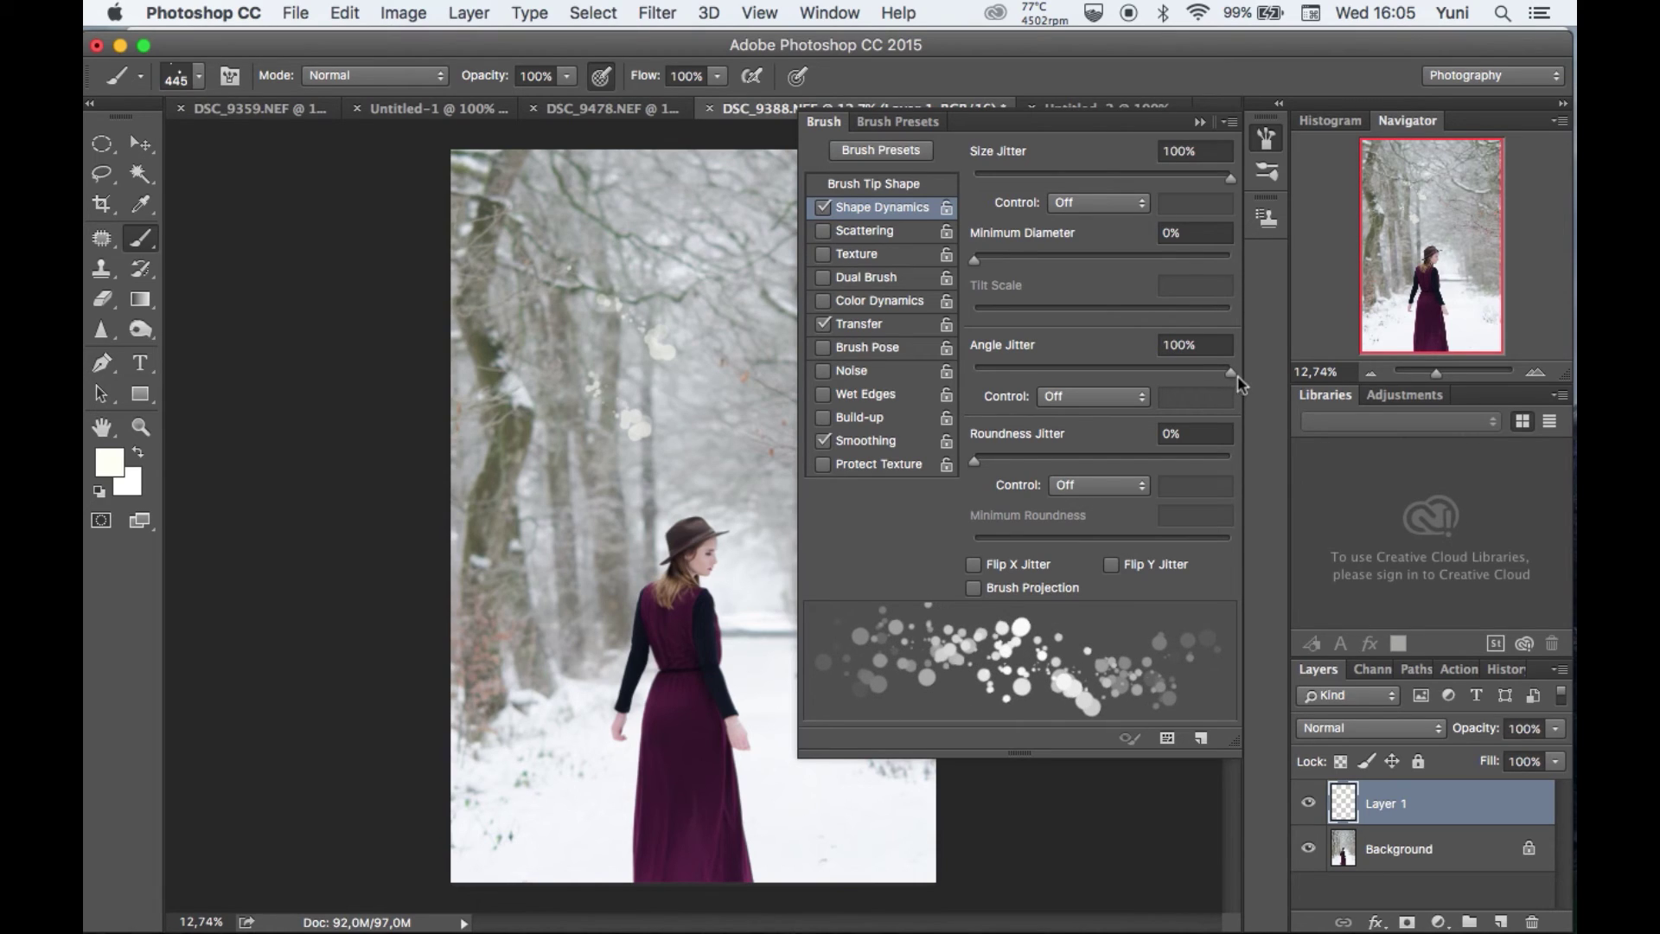
drag(980, 459, 1013, 461)
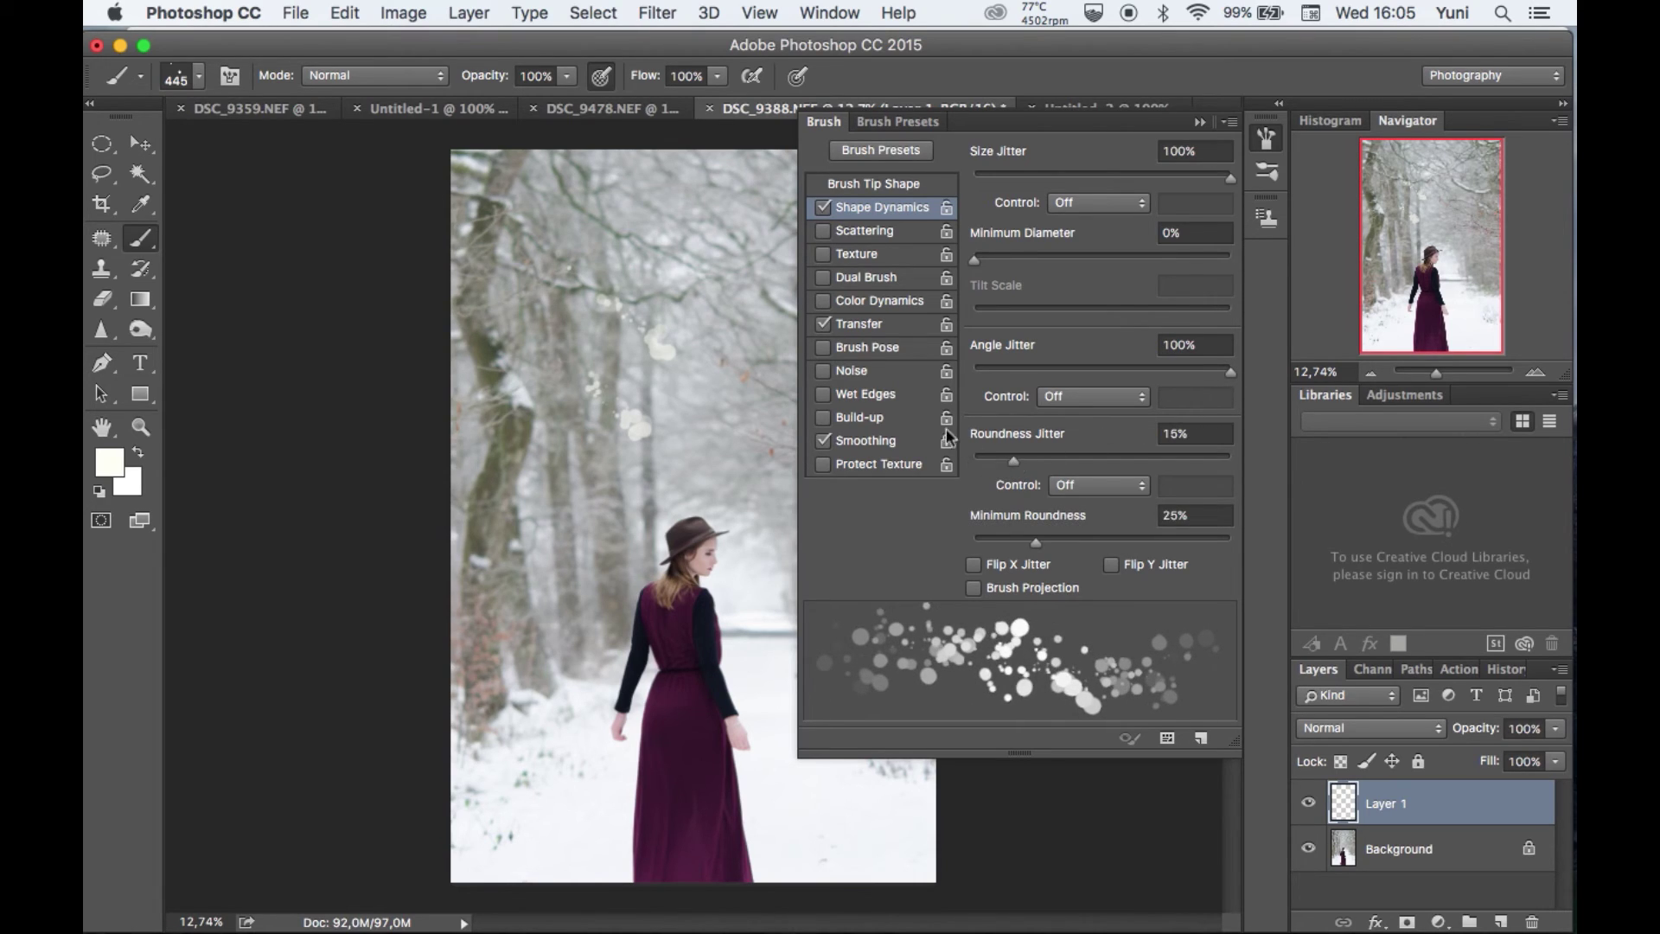
click(715, 389)
drag(735, 438, 685, 447)
mouse_move(575, 319)
mouse_down()
mouse_move(570, 367)
mouse_move(596, 206)
mouse_move(627, 258)
mouse_move(548, 287)
mouse_move(543, 422)
mouse_move(571, 475)
mouse_up()
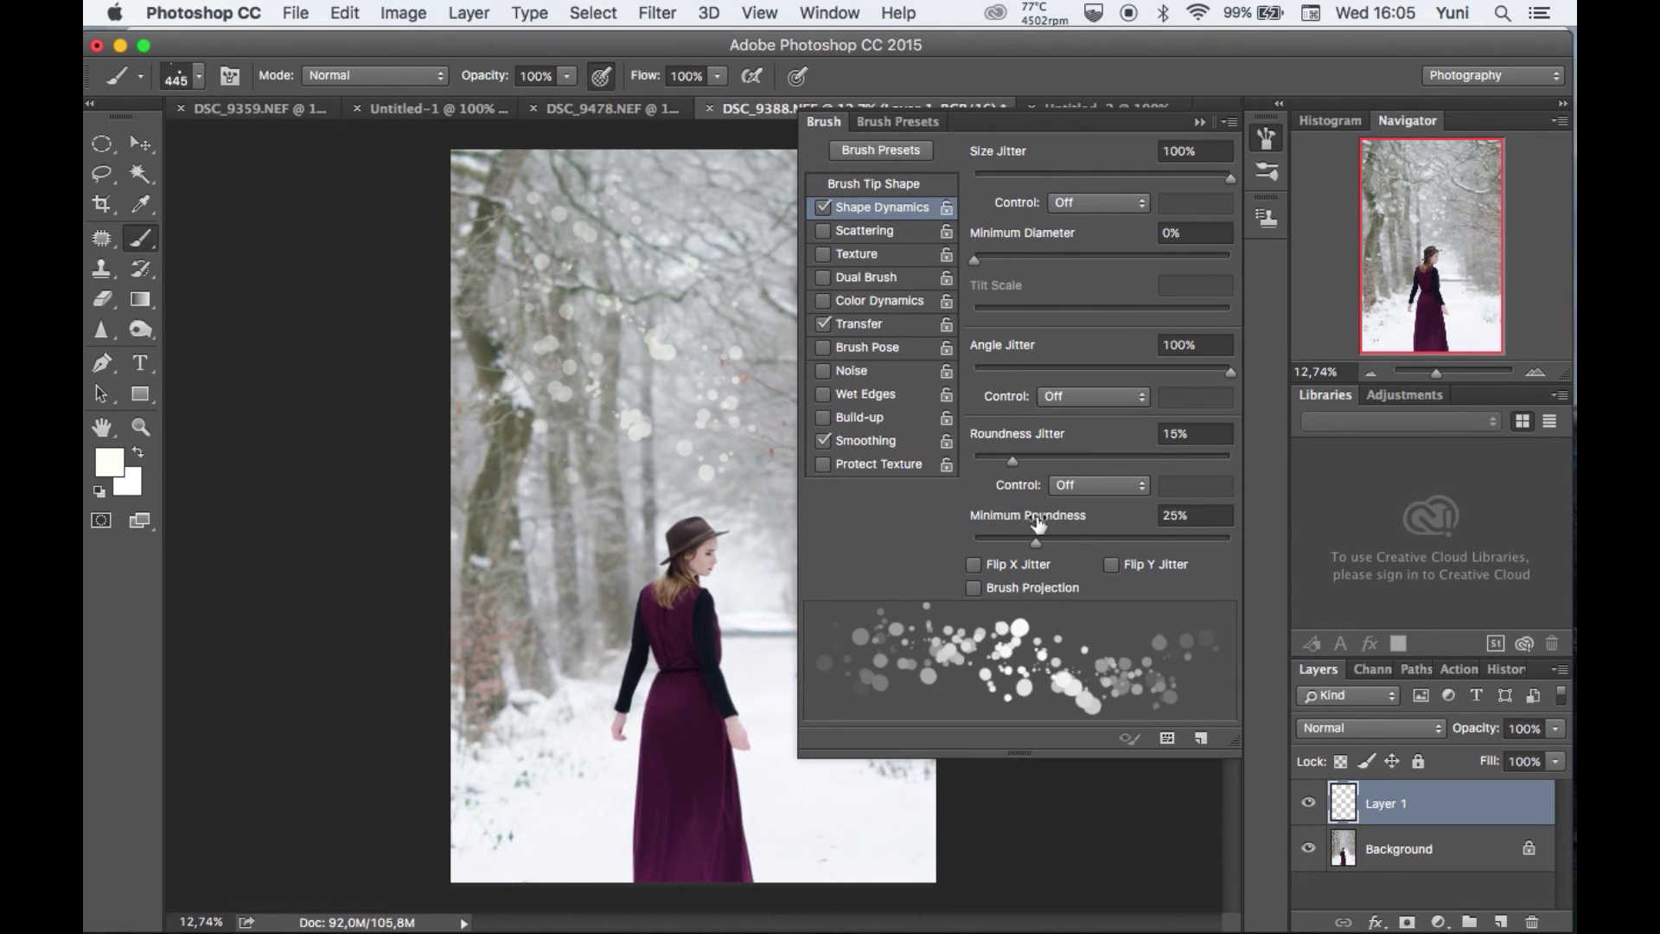
Set Roundness Jitter to 88% and Minimum Roundness to 67%
drag(1065, 547, 1089, 547)
drag(1013, 460, 1199, 467)
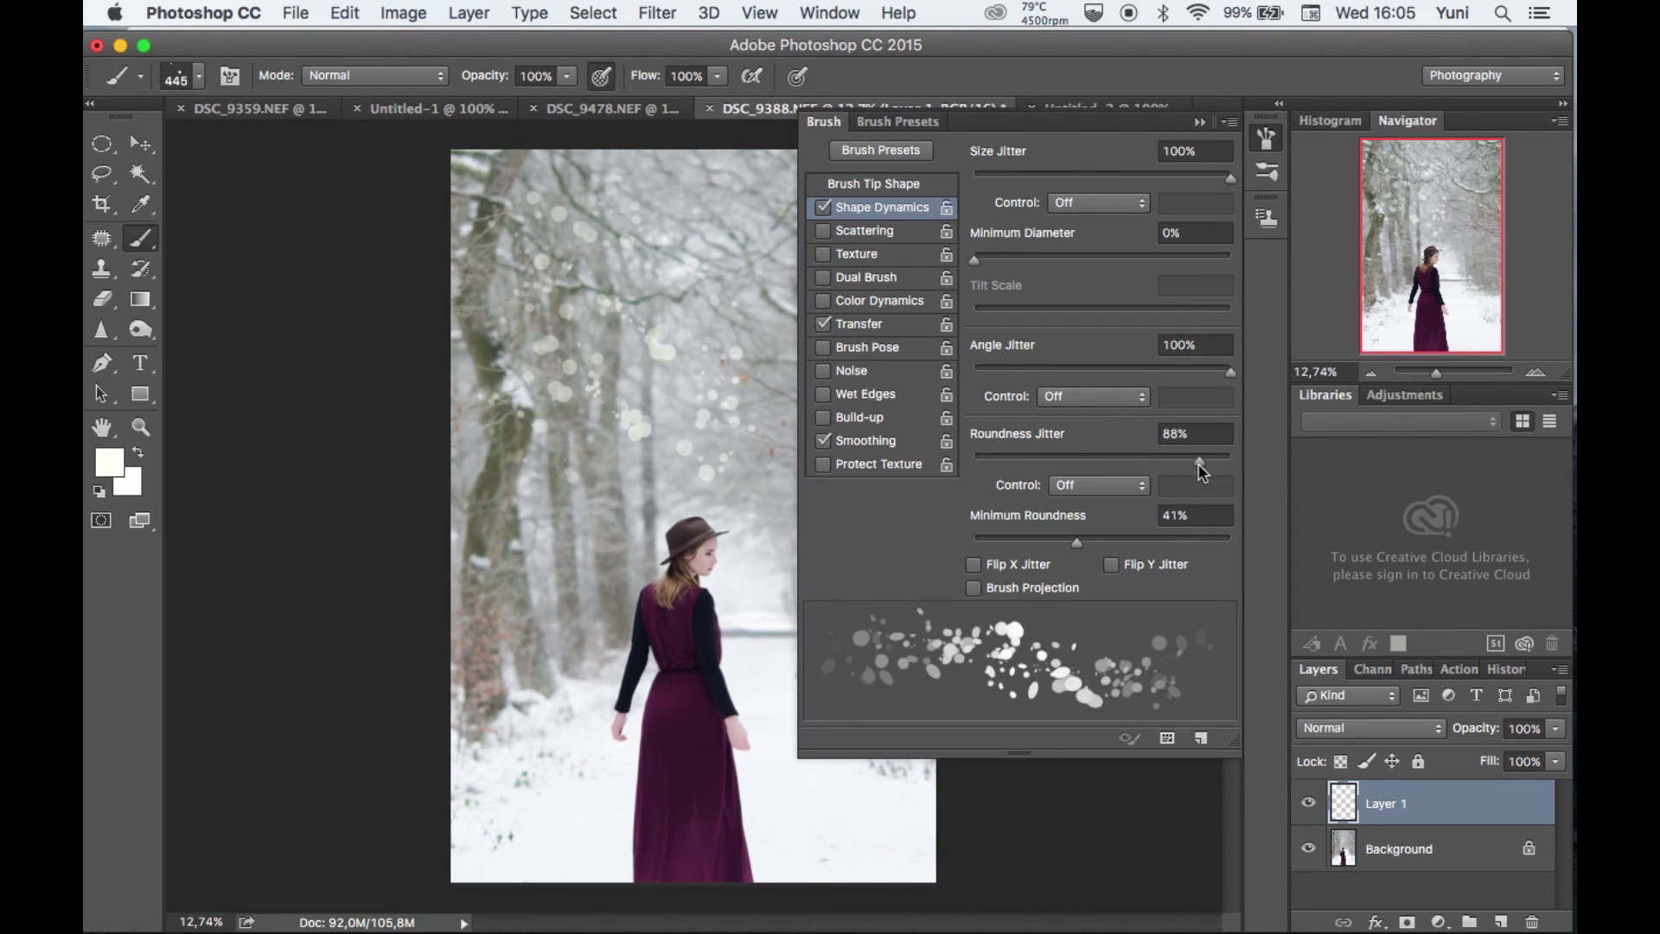
mouse_move(1078, 541)
mouse_down()
mouse_move(1160, 545)
mouse_move(1046, 555)
mouse_move(1147, 564)
mouse_up()
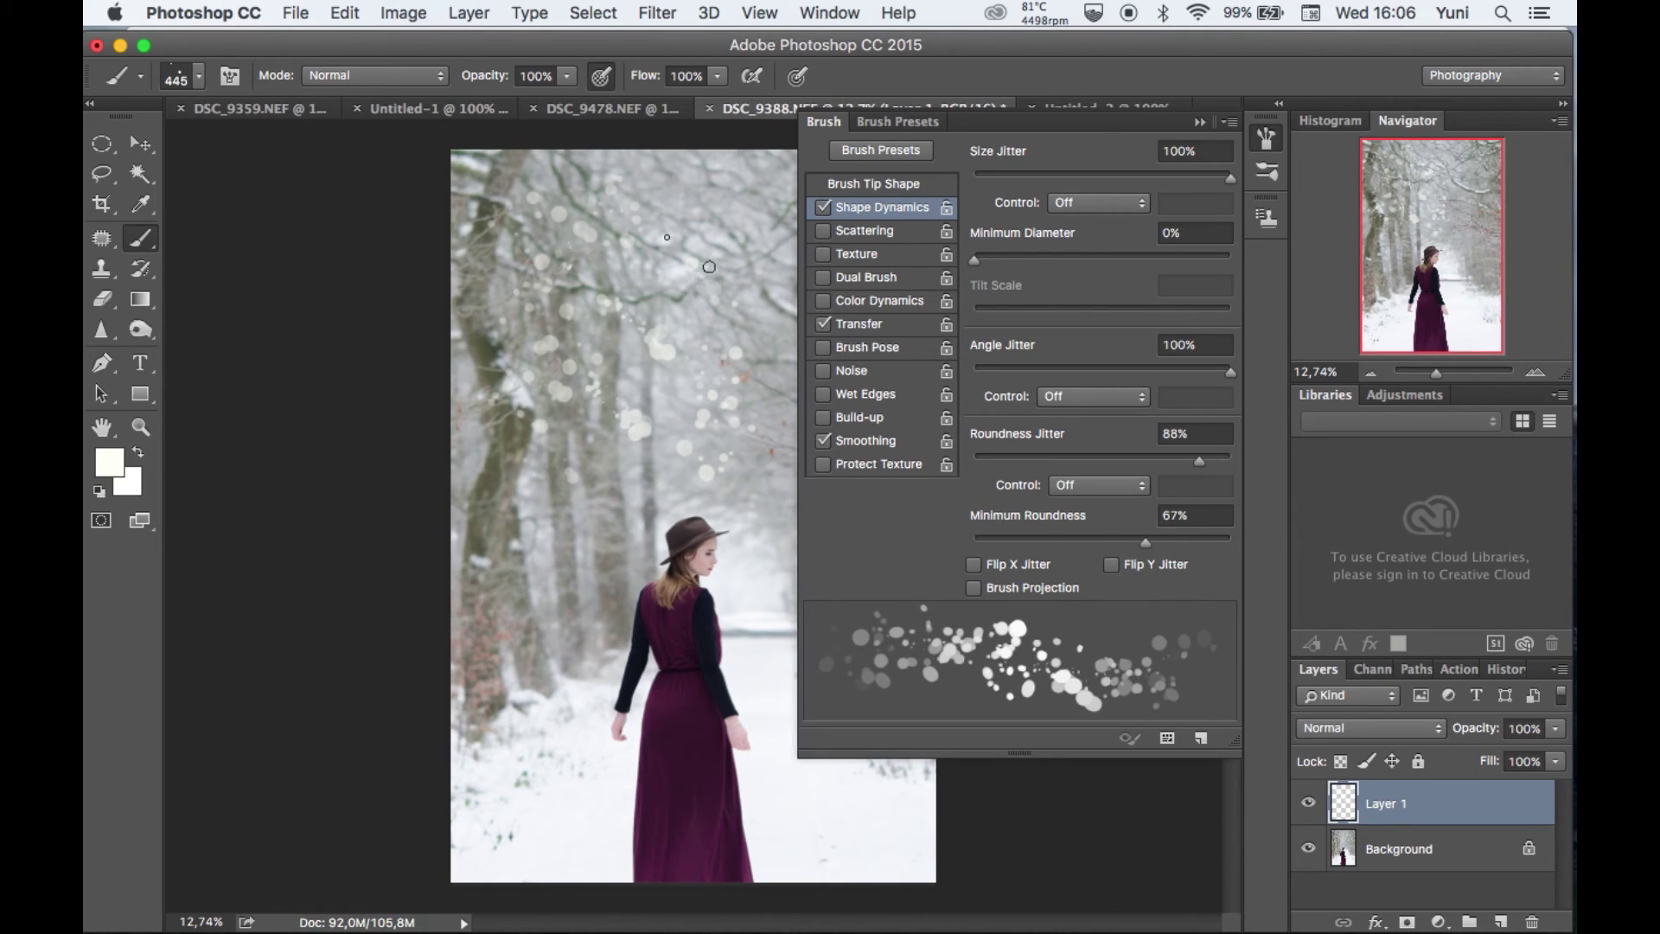
Paint bokeh snowflakes across the treetops on Layer 1
click(694, 329)
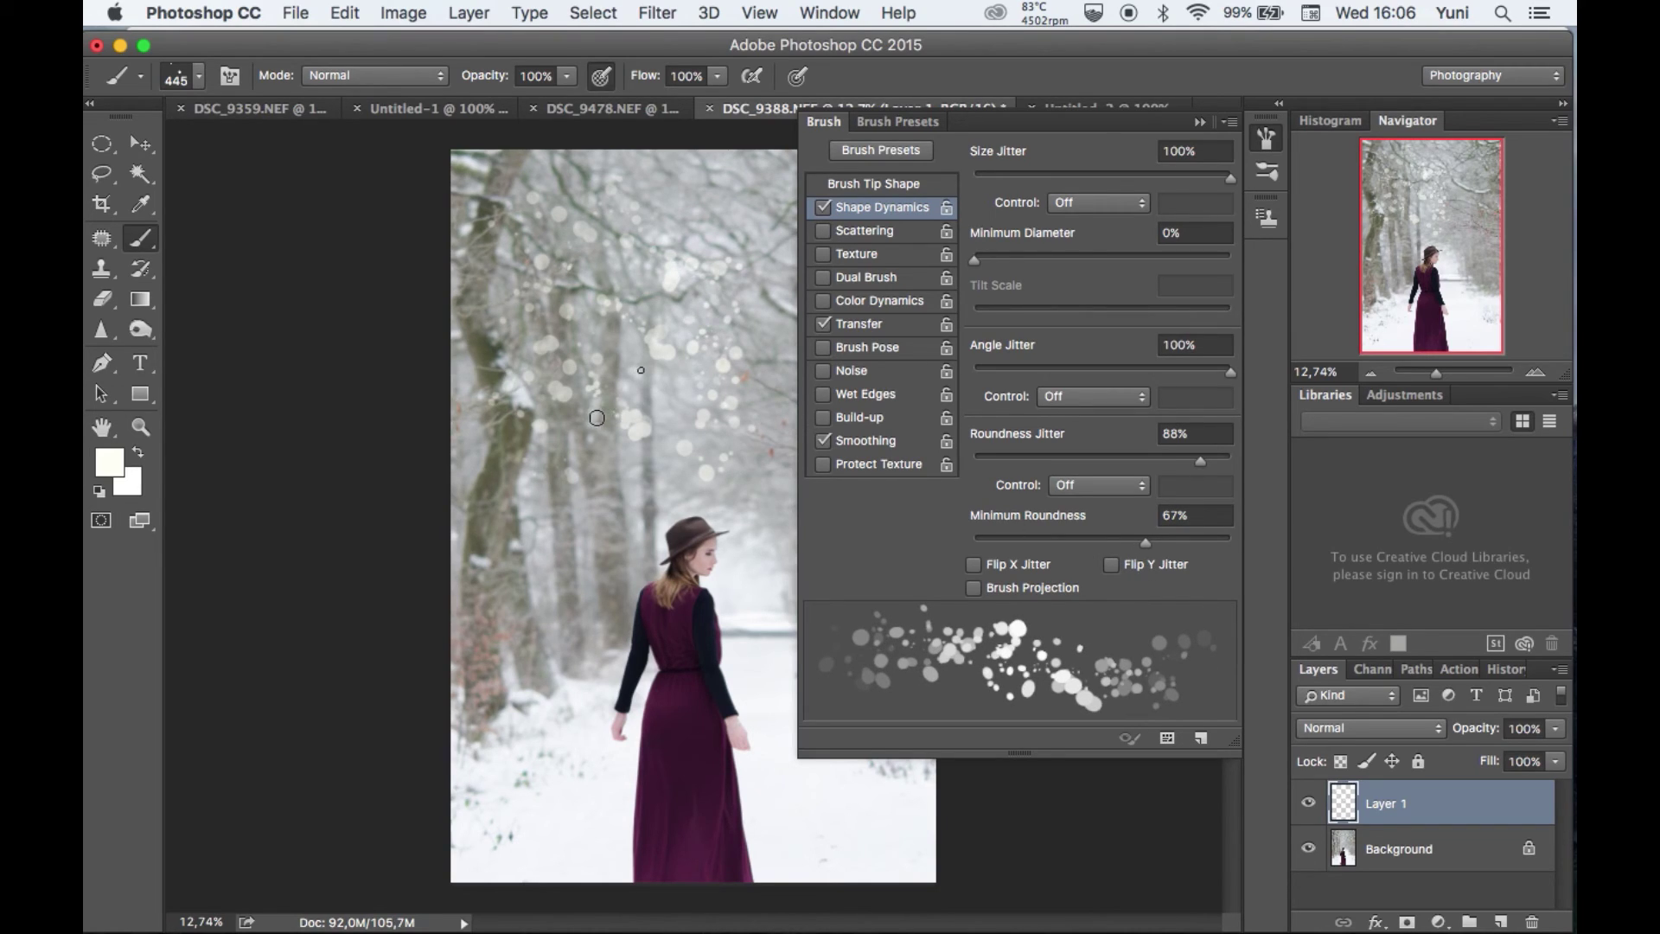
mouse_move(567, 474)
mouse_down()
mouse_move(535, 590)
mouse_move(466, 502)
mouse_move(508, 442)
mouse_move(496, 236)
mouse_up()
mouse_move(595, 227)
mouse_down()
mouse_move(661, 236)
mouse_move(699, 210)
mouse_up()
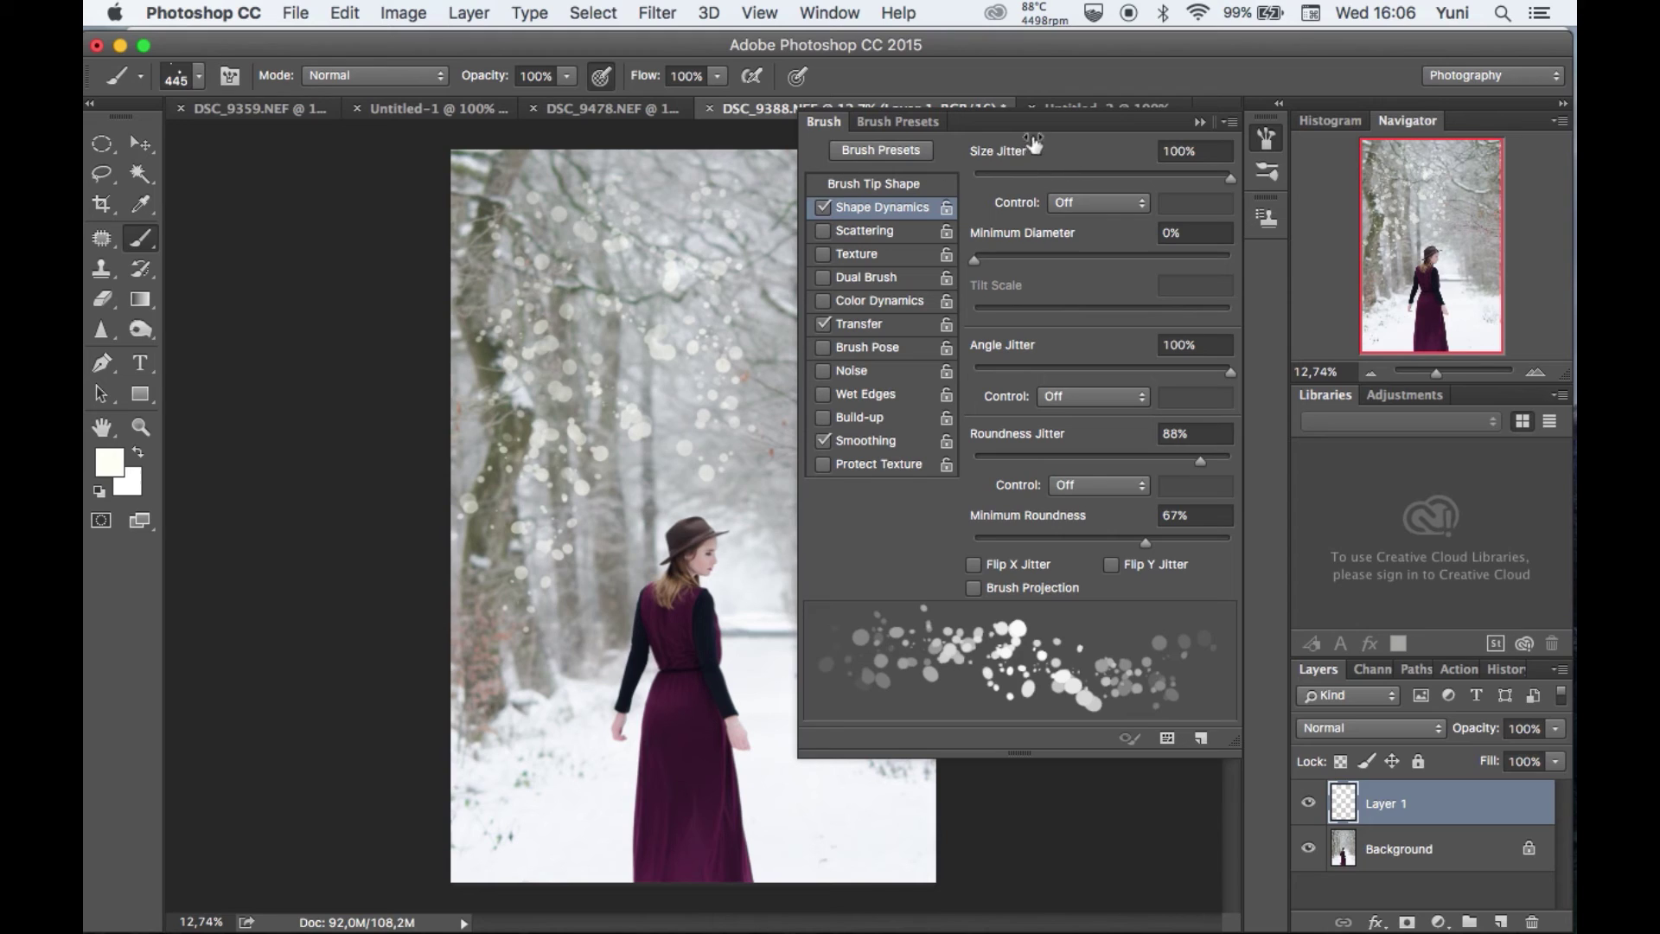
drag(1079, 129, 1173, 130)
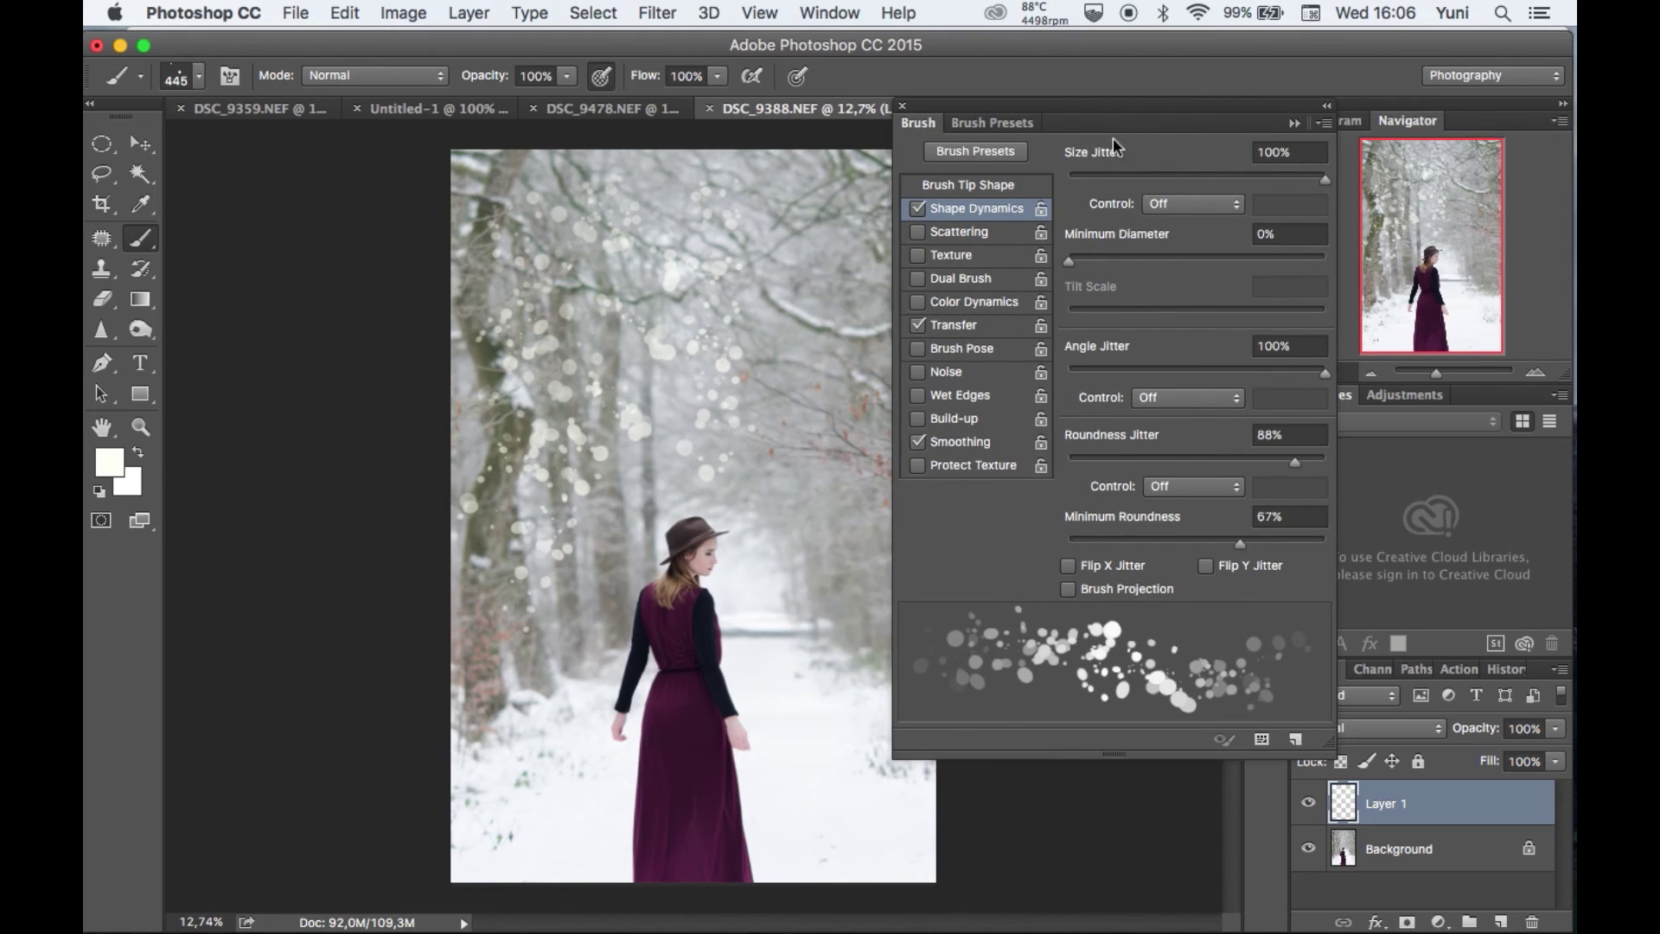
Enable Scattering at 1000% with 25% Count Jitter and sprinkle flakes across the image
click(963, 233)
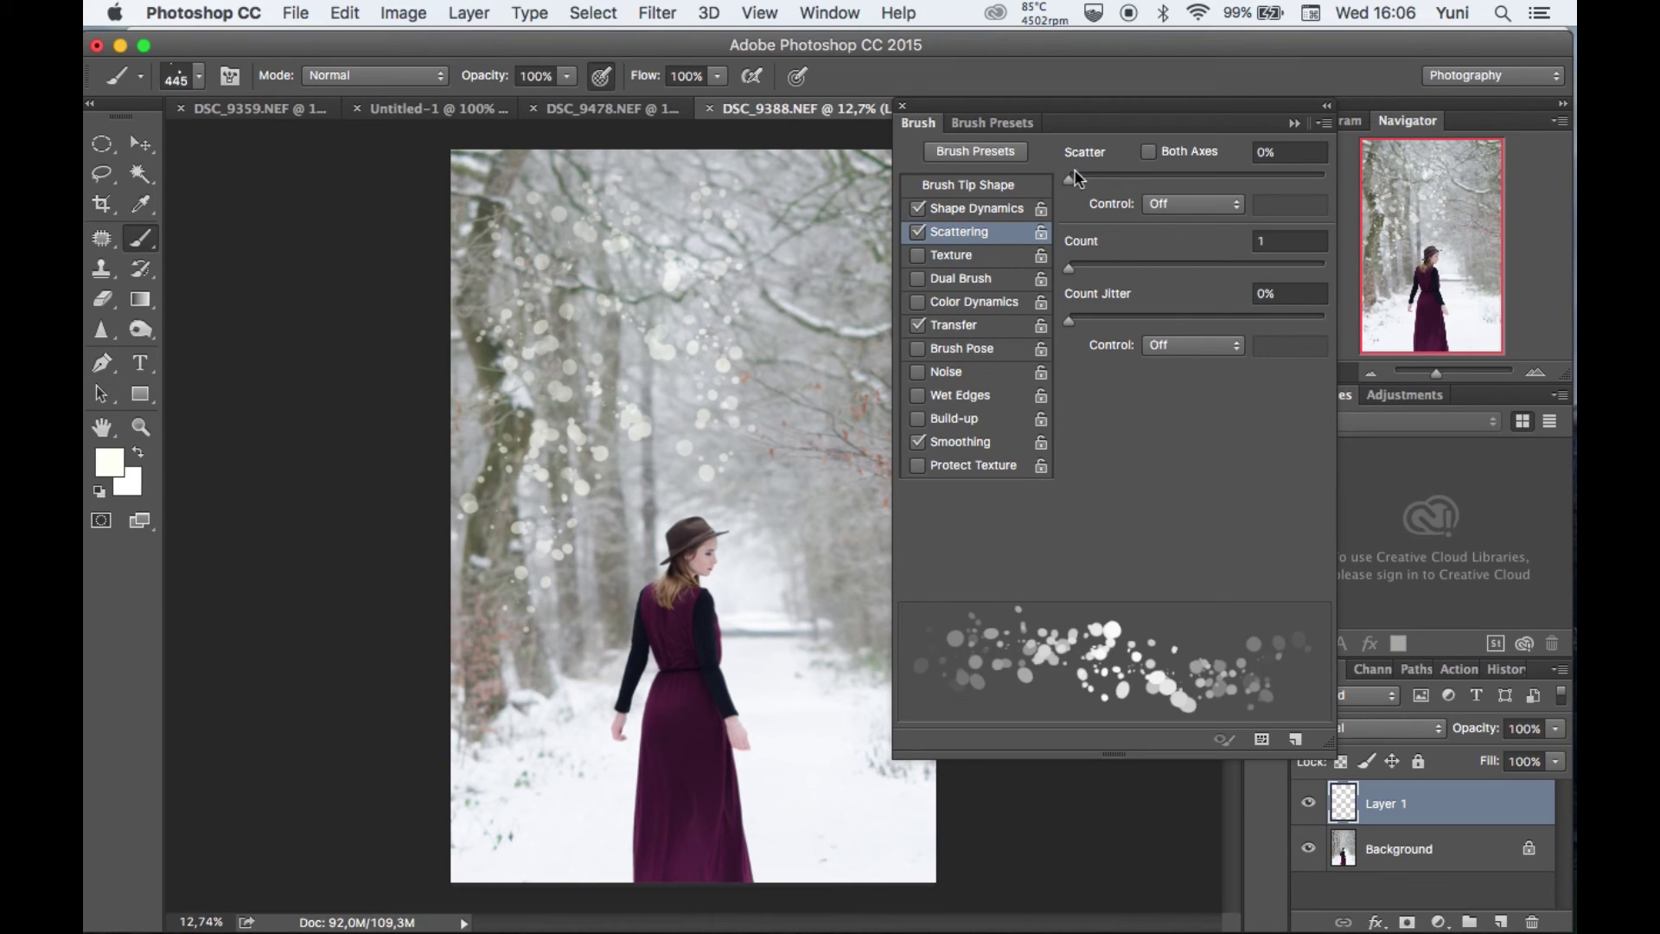
mouse_move(1070, 176)
mouse_down()
mouse_move(1270, 196)
mouse_move(1327, 177)
mouse_move(1349, 192)
mouse_up()
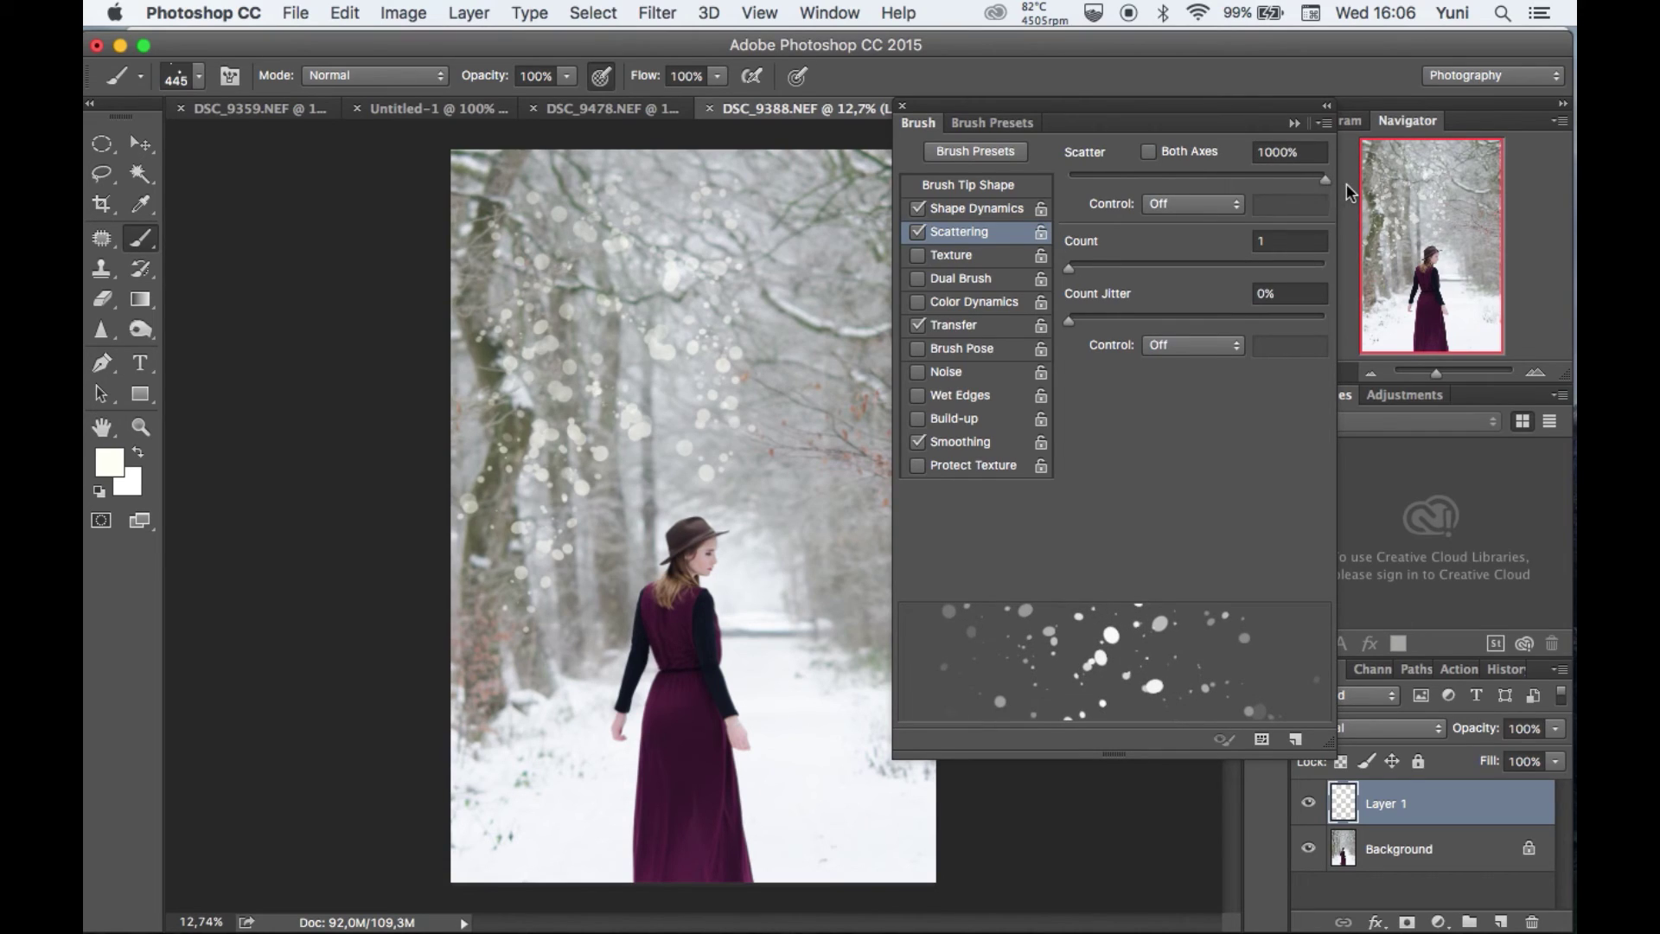
mouse_move(1104, 318)
mouse_down()
mouse_move(1159, 318)
mouse_move(1134, 318)
mouse_up()
mouse_move(813, 346)
mouse_down()
mouse_move(815, 479)
mouse_move(834, 488)
mouse_move(847, 371)
mouse_move(827, 343)
mouse_move(698, 320)
mouse_move(619, 229)
mouse_move(679, 171)
mouse_move(786, 177)
mouse_move(787, 201)
mouse_move(854, 246)
mouse_move(823, 277)
mouse_move(780, 427)
mouse_move(798, 445)
mouse_move(781, 536)
mouse_move(797, 517)
mouse_move(547, 633)
mouse_move(577, 713)
mouse_move(723, 674)
mouse_move(785, 720)
mouse_move(600, 752)
mouse_move(527, 753)
mouse_move(524, 733)
mouse_move(598, 592)
mouse_move(658, 521)
mouse_move(634, 460)
mouse_move(677, 457)
mouse_move(765, 646)
mouse_move(683, 683)
mouse_move(561, 787)
mouse_move(786, 782)
mouse_move(650, 715)
mouse_move(655, 536)
mouse_move(631, 503)
mouse_up()
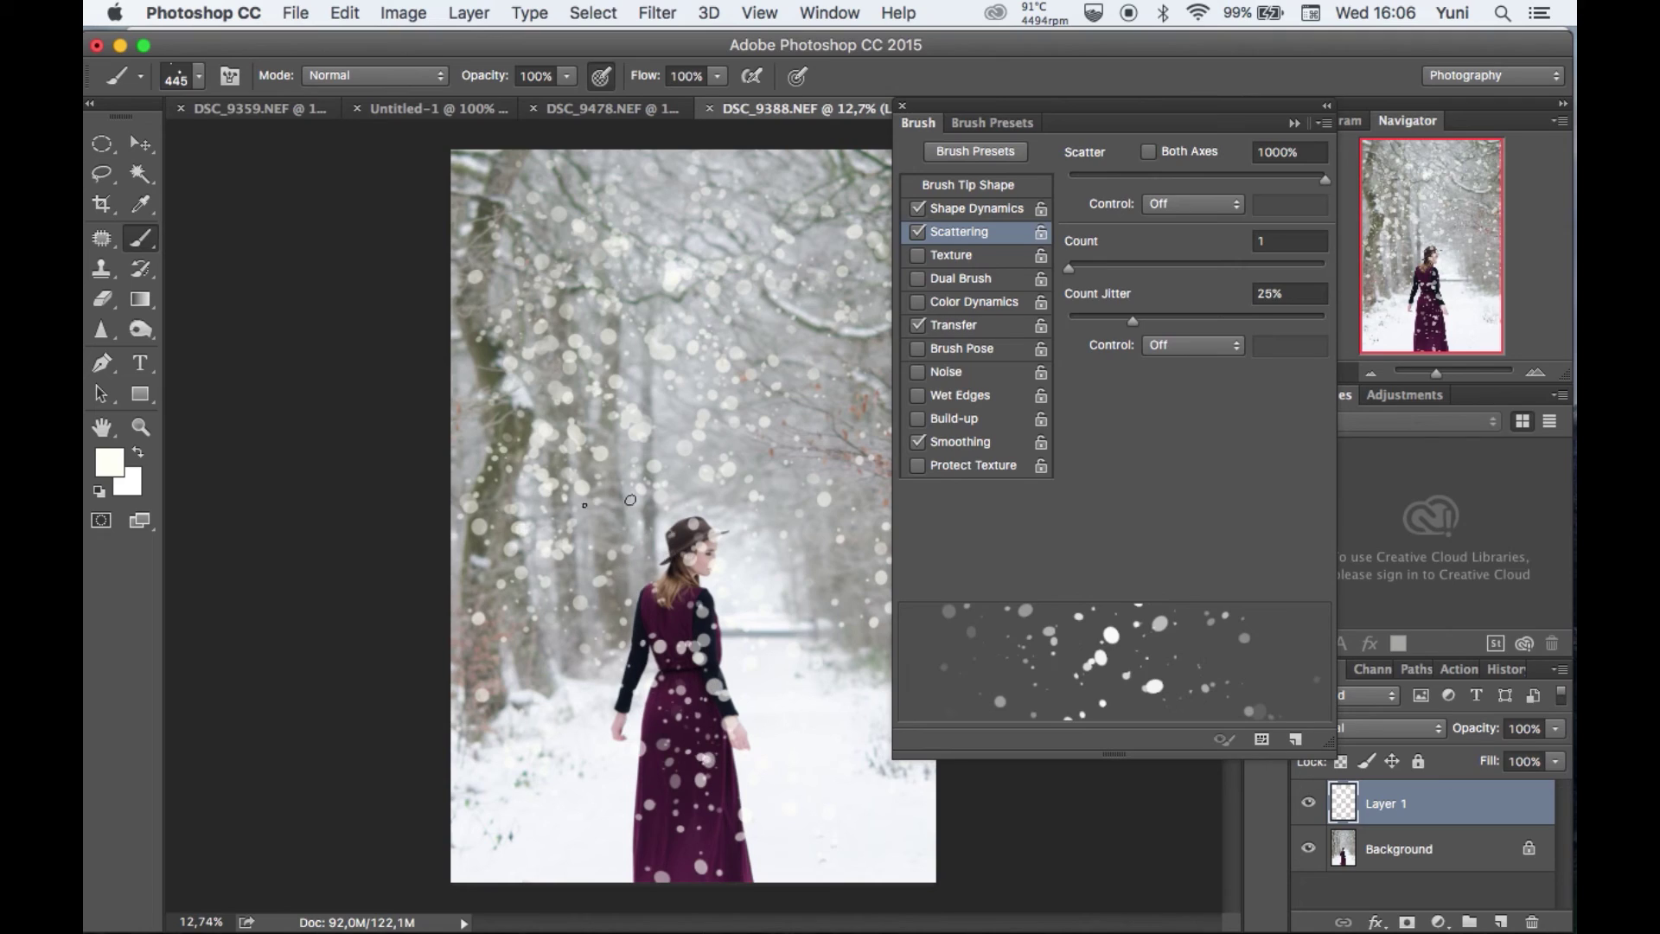
Try Transfer opacity and flow jitter, reset both to 0%, and collapse the Brush panel
click(989, 329)
drag(1106, 180, 1350, 209)
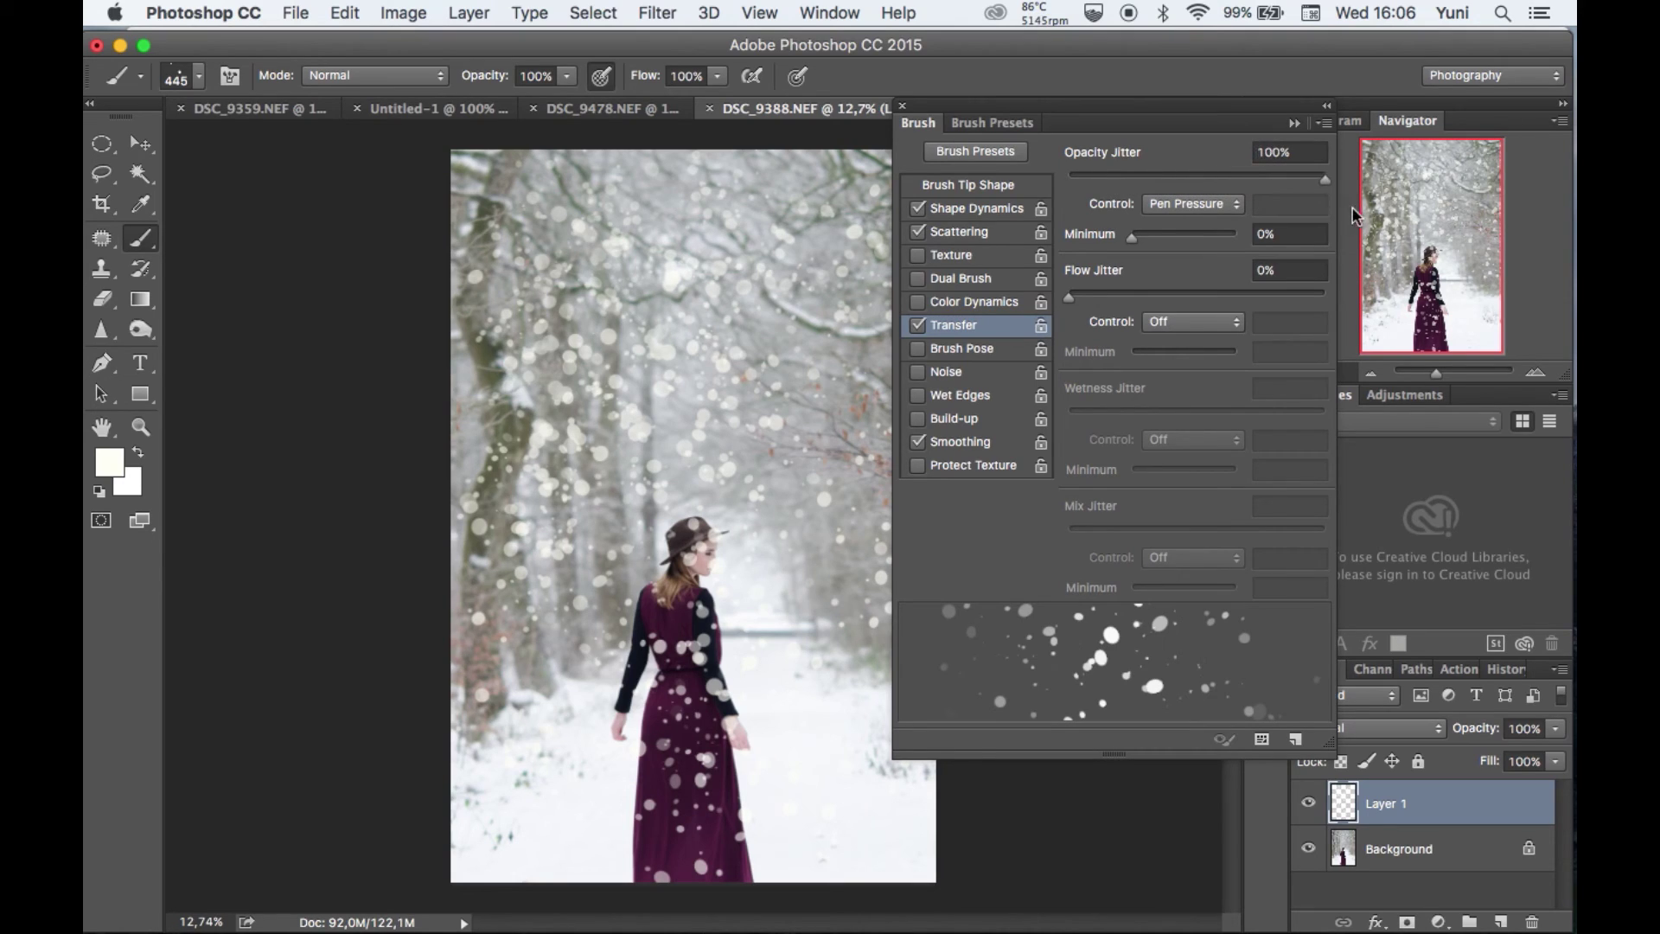
drag(1114, 291, 1068, 295)
drag(1324, 179, 1069, 180)
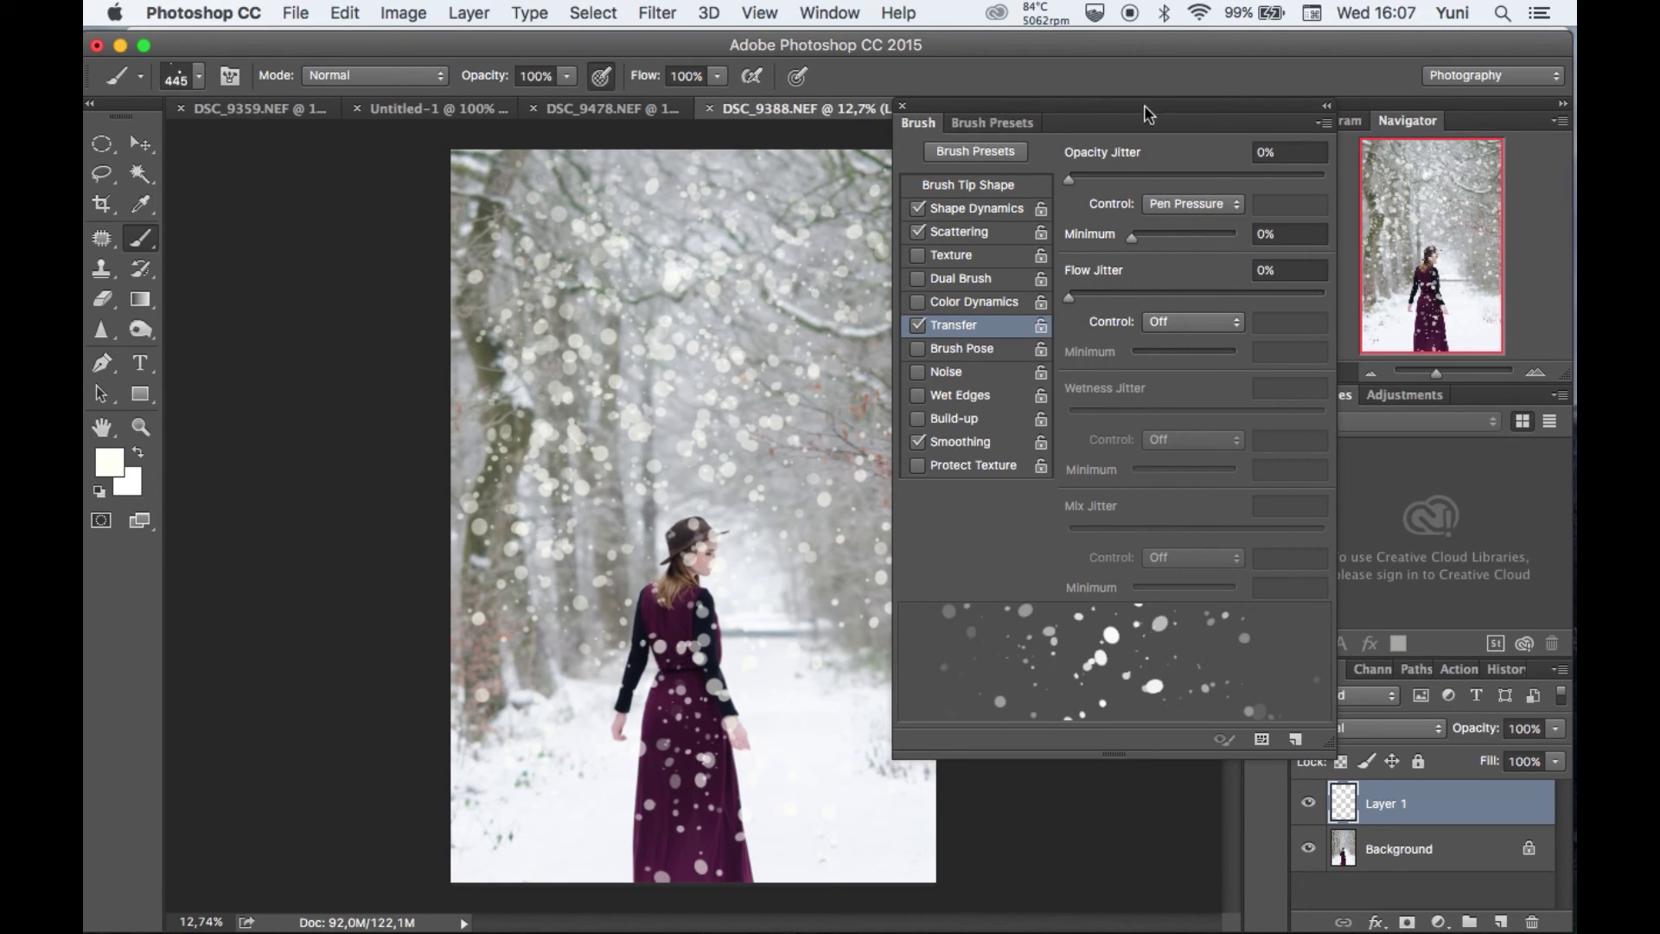
click(1326, 105)
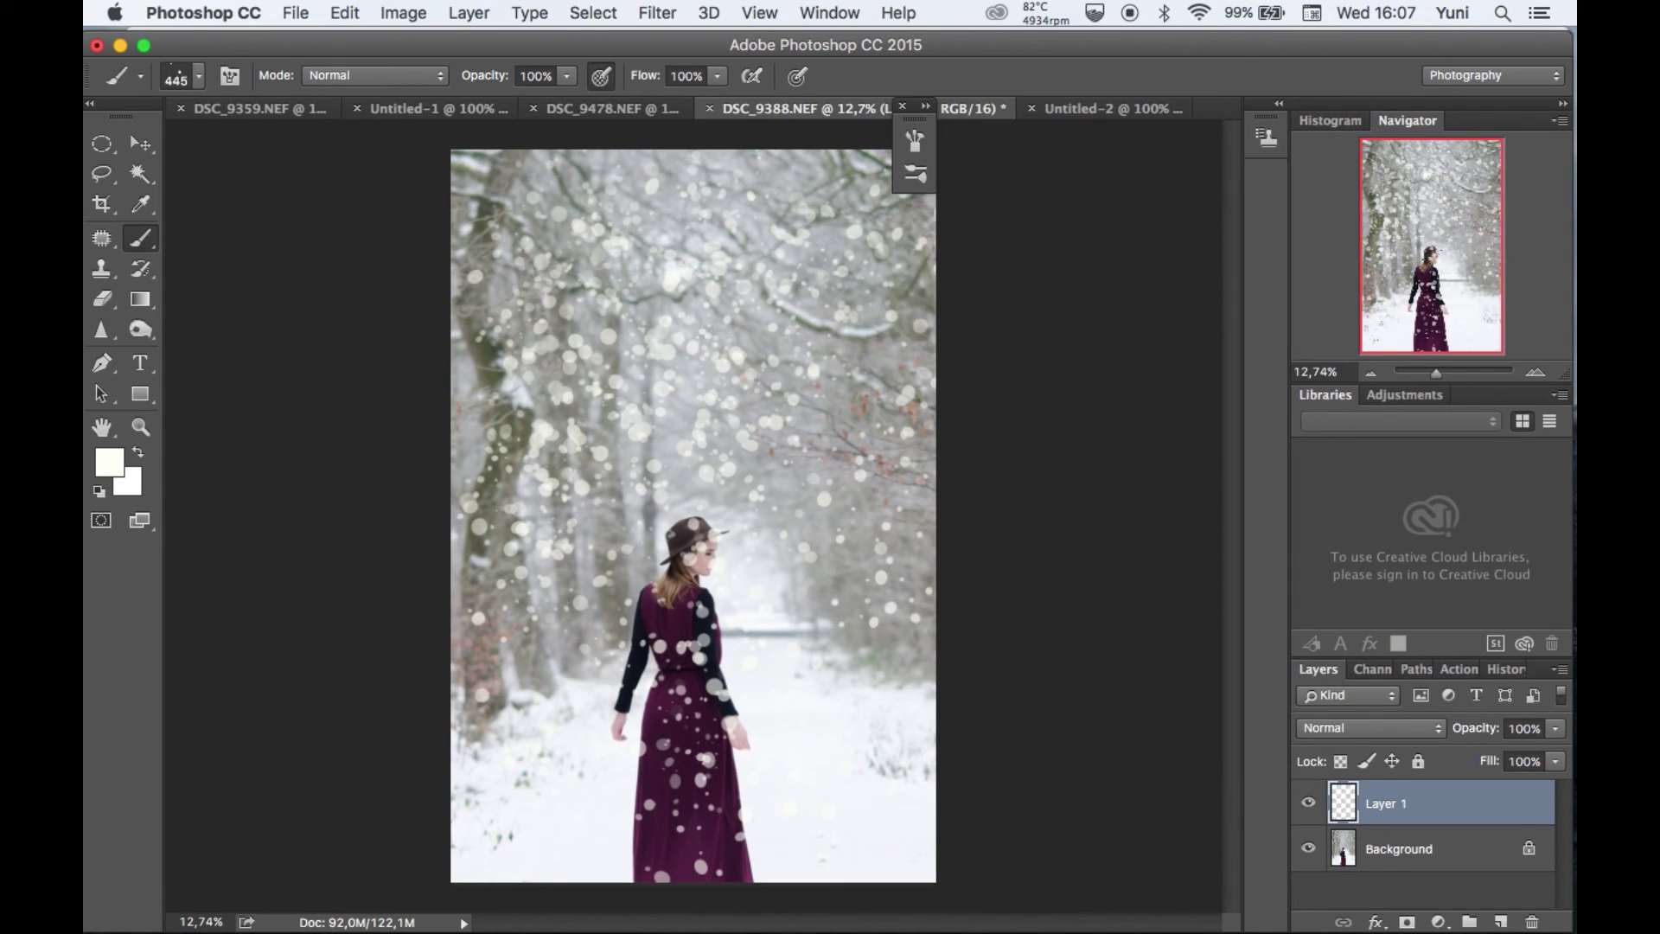
Delete the snowflake layer, add a fresh empty Layer 1, and zoom in on the subject
click(1532, 922)
click(1047, 367)
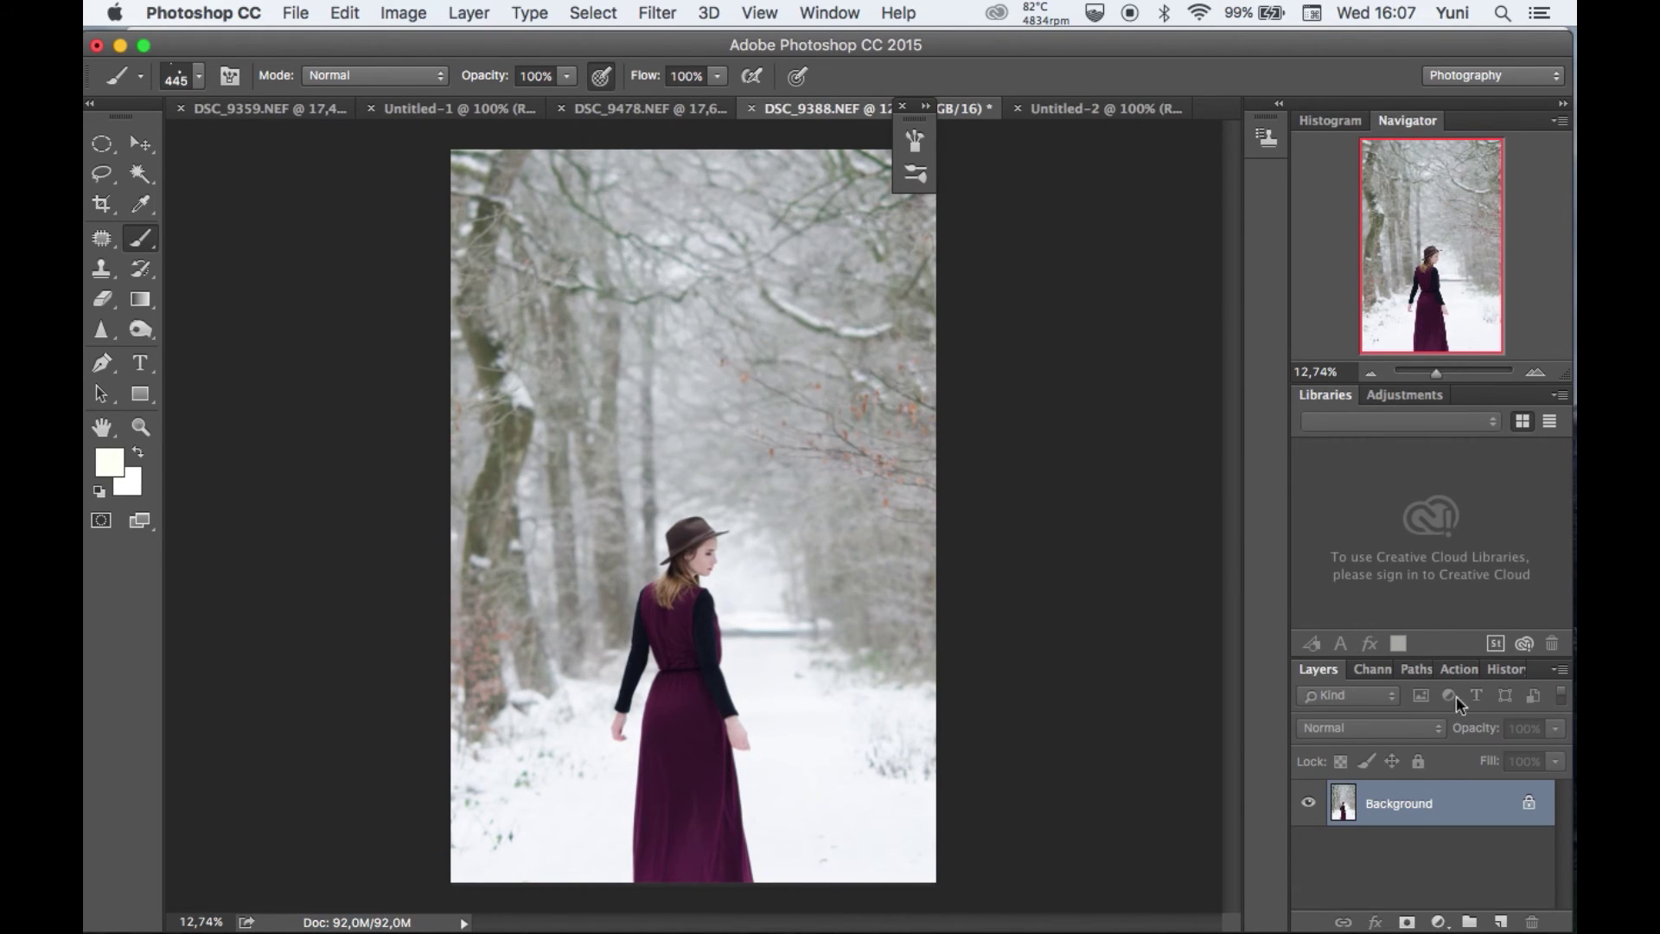
click(1502, 921)
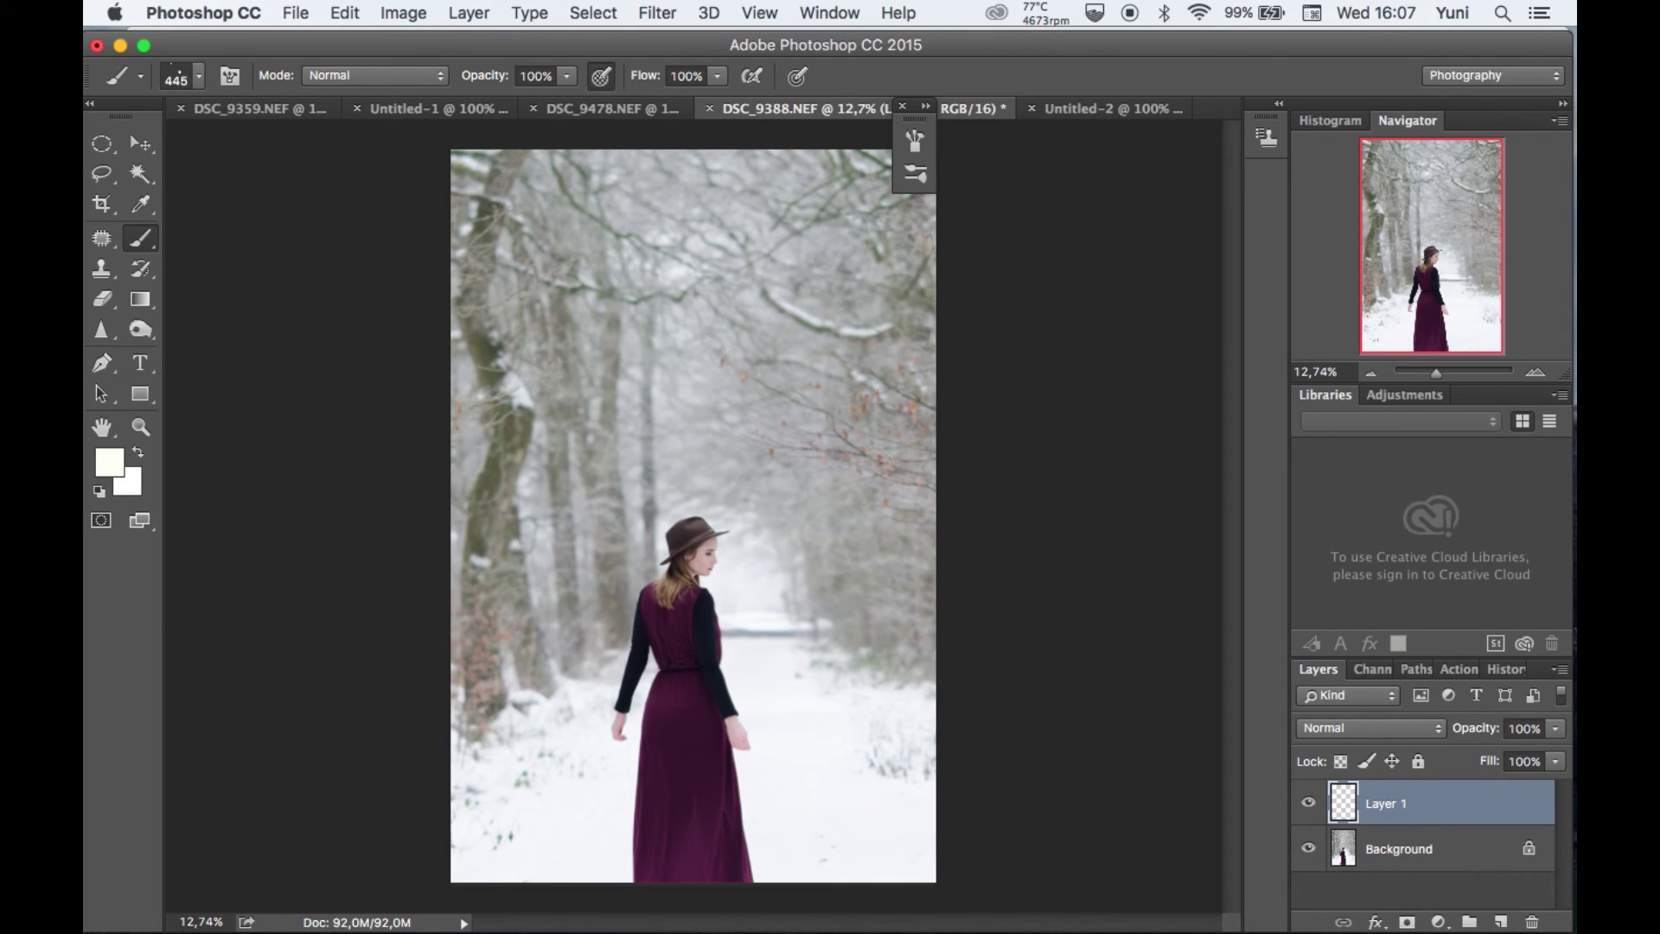
scroll(694, 518, up, 5)
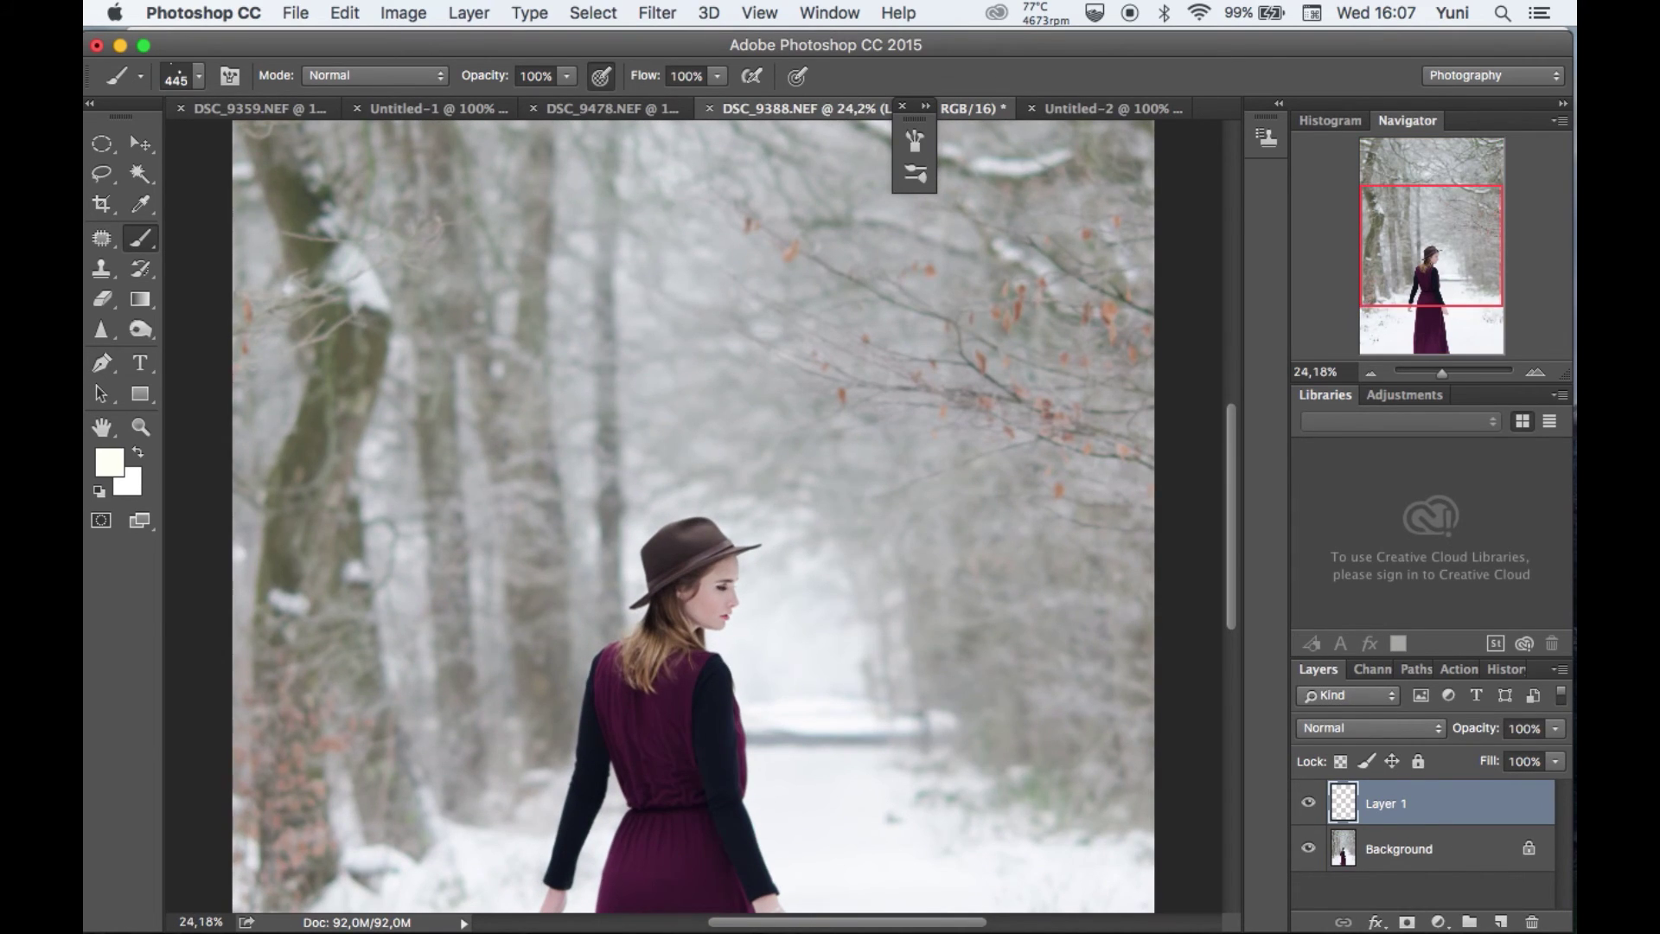
scroll(937, 527, up, 3)
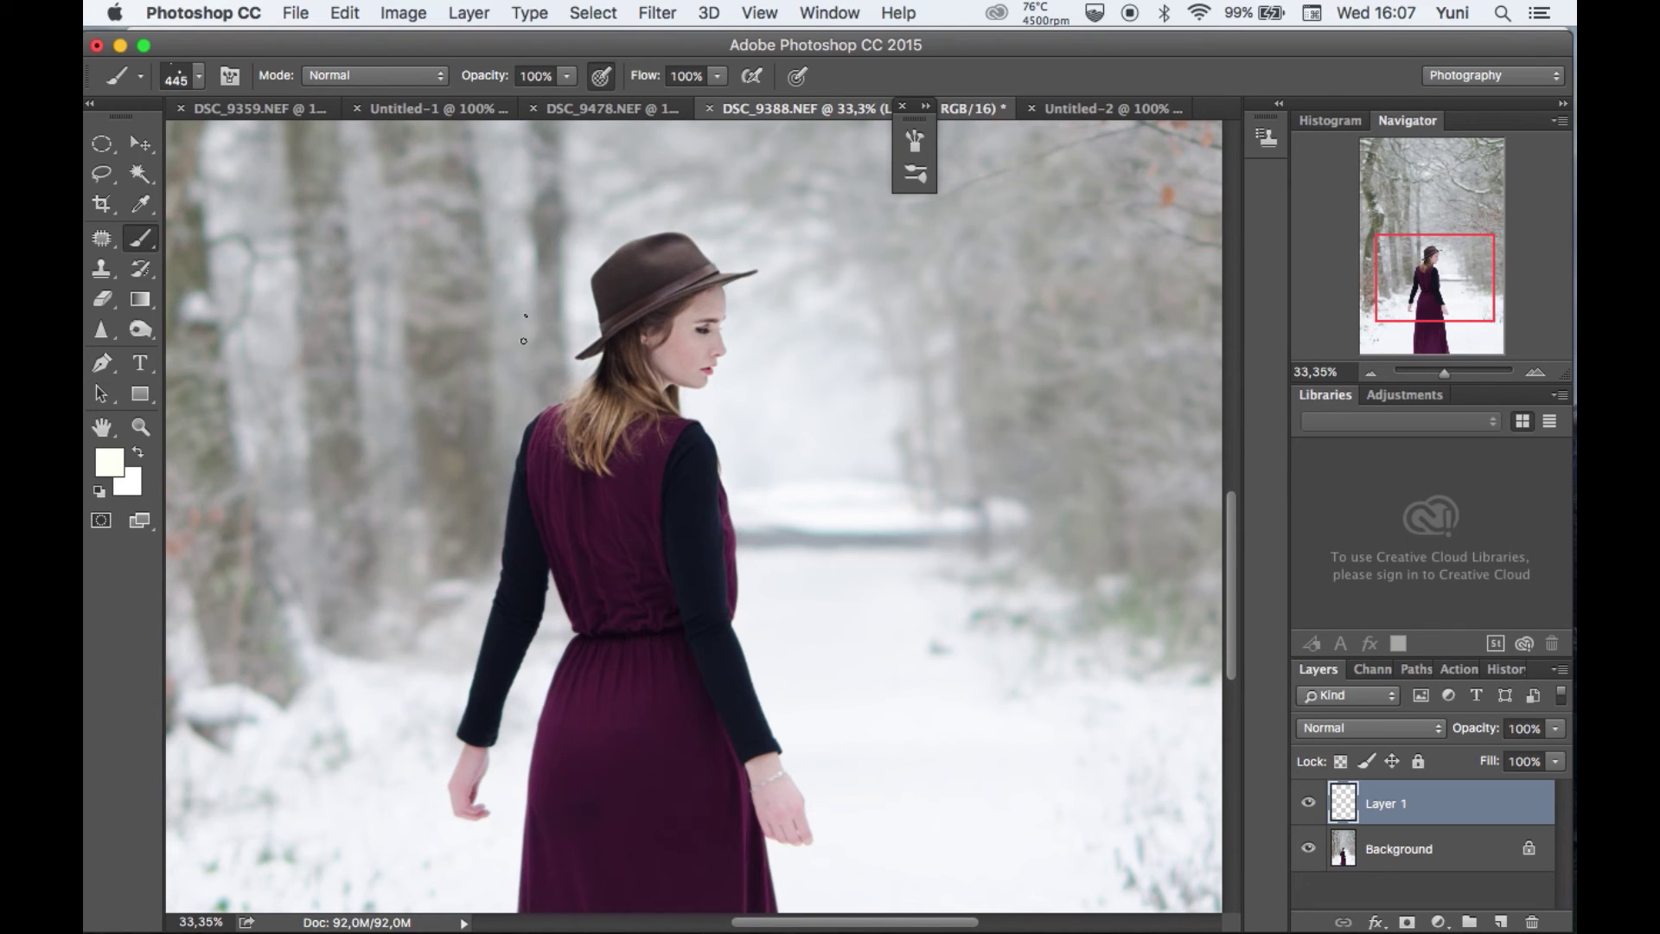
scroll(524, 340, up, 5)
scroll(524, 340, left, 5)
scroll(341, 576, up, 4)
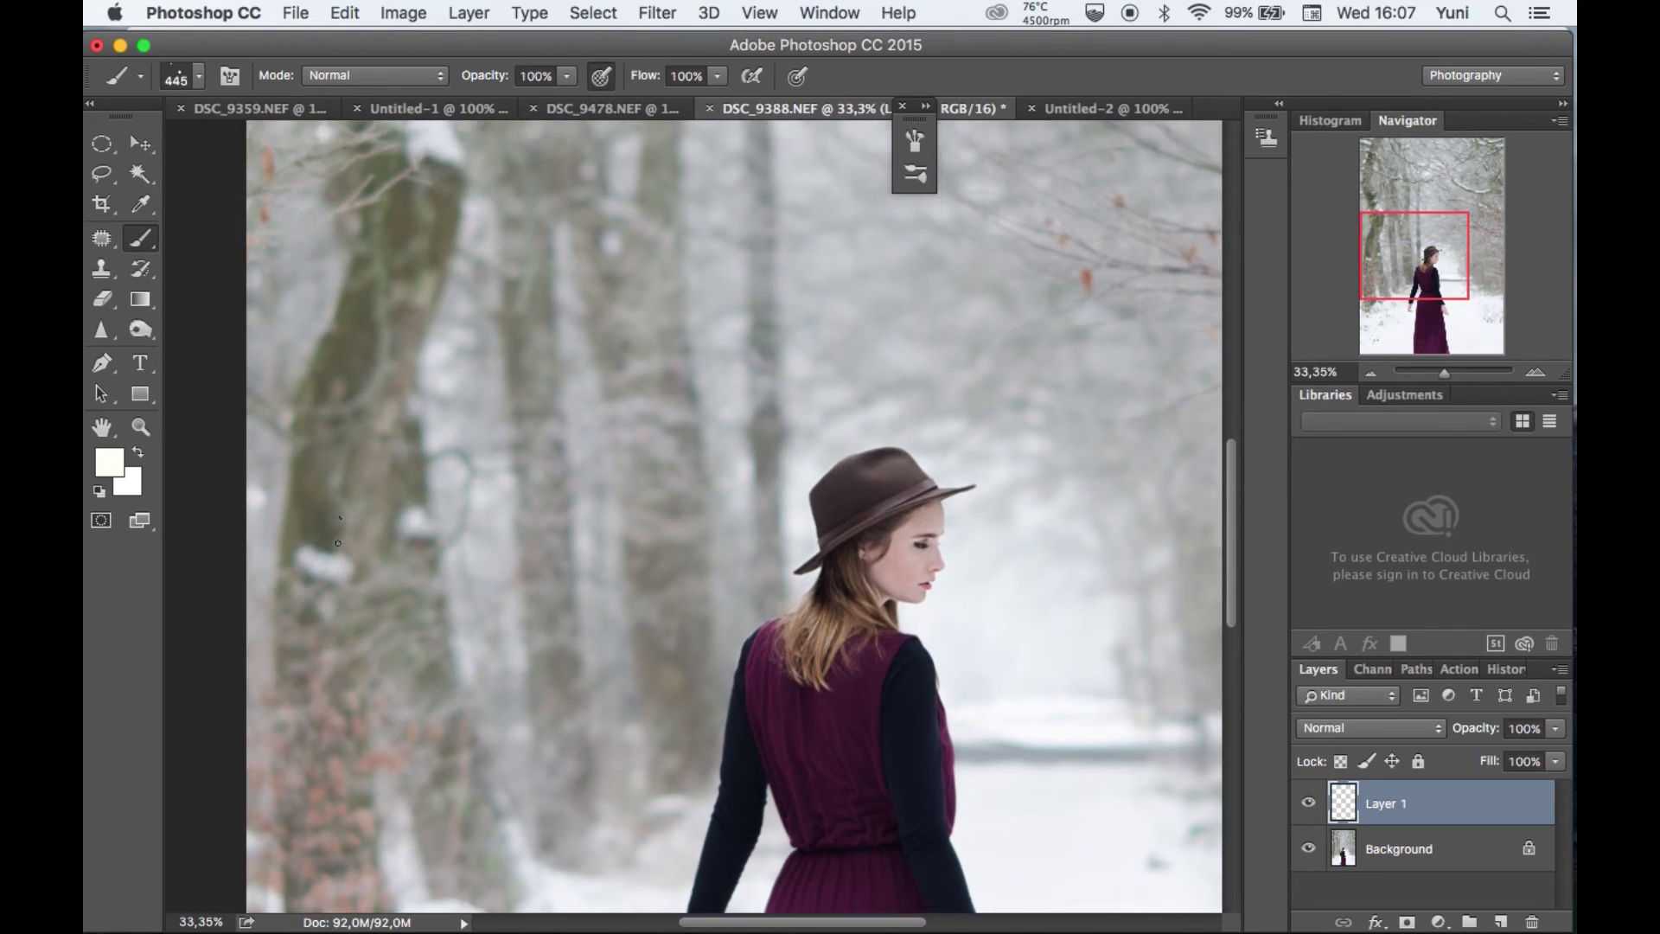
scroll(321, 396, right, 1)
scroll(401, 285, down, 9)
scroll(401, 284, right, 5)
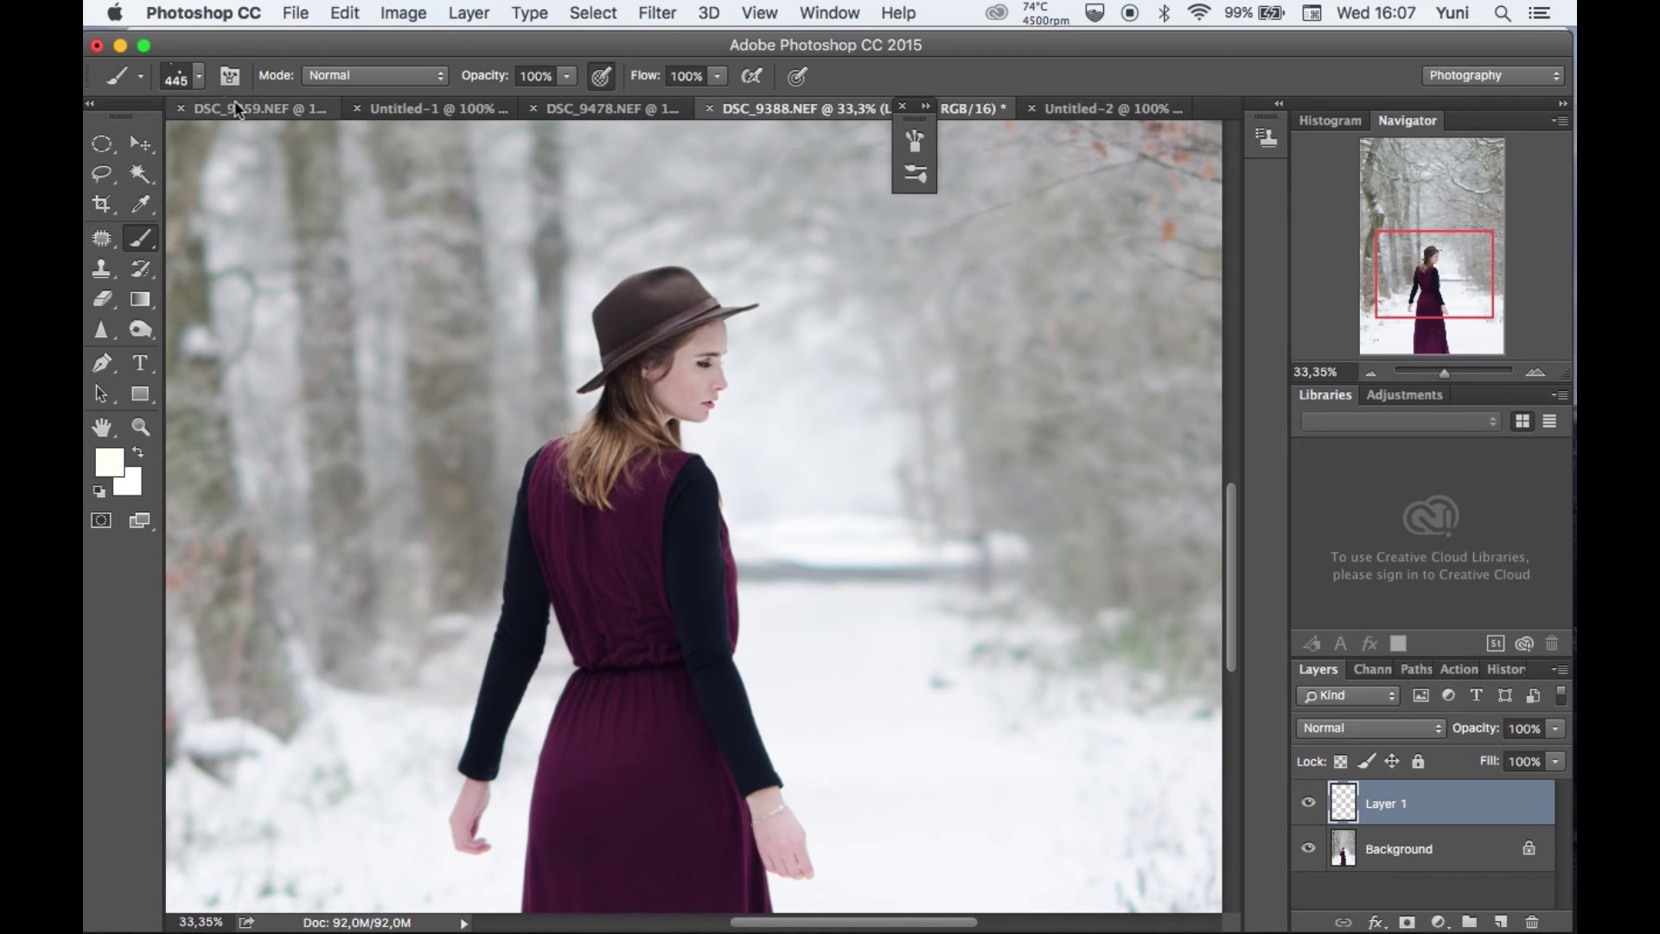
Shrink the brush to 4 px and dot tiny white specks over the sleeve and dress
click(198, 76)
drag(244, 153, 216, 153)
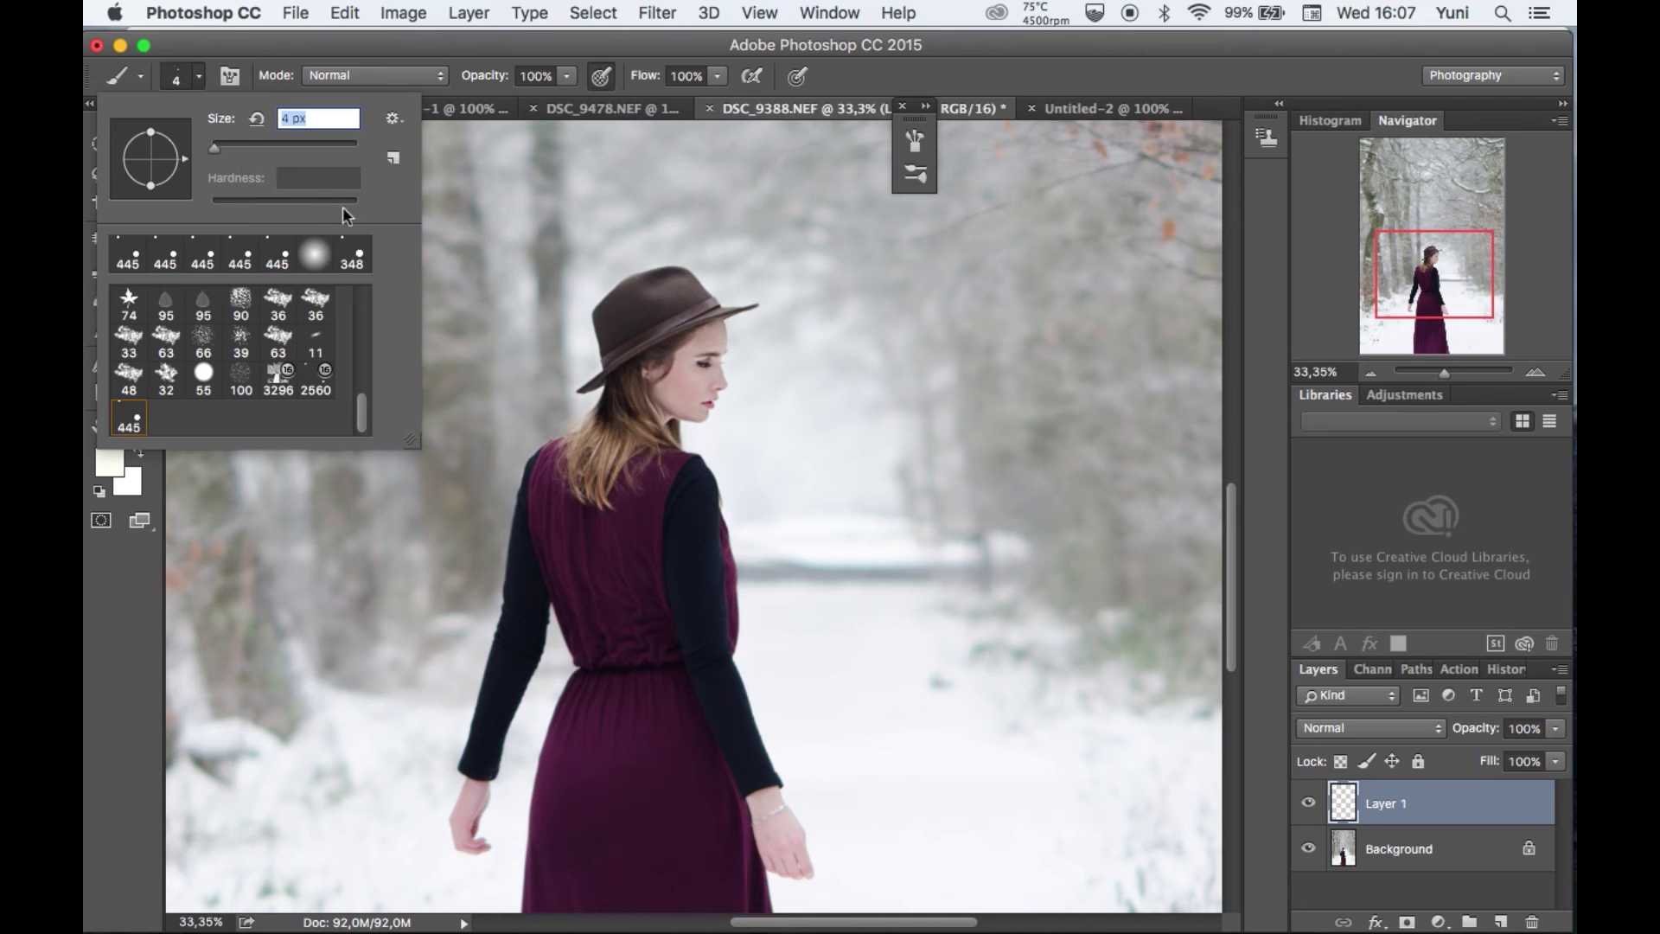
click(653, 467)
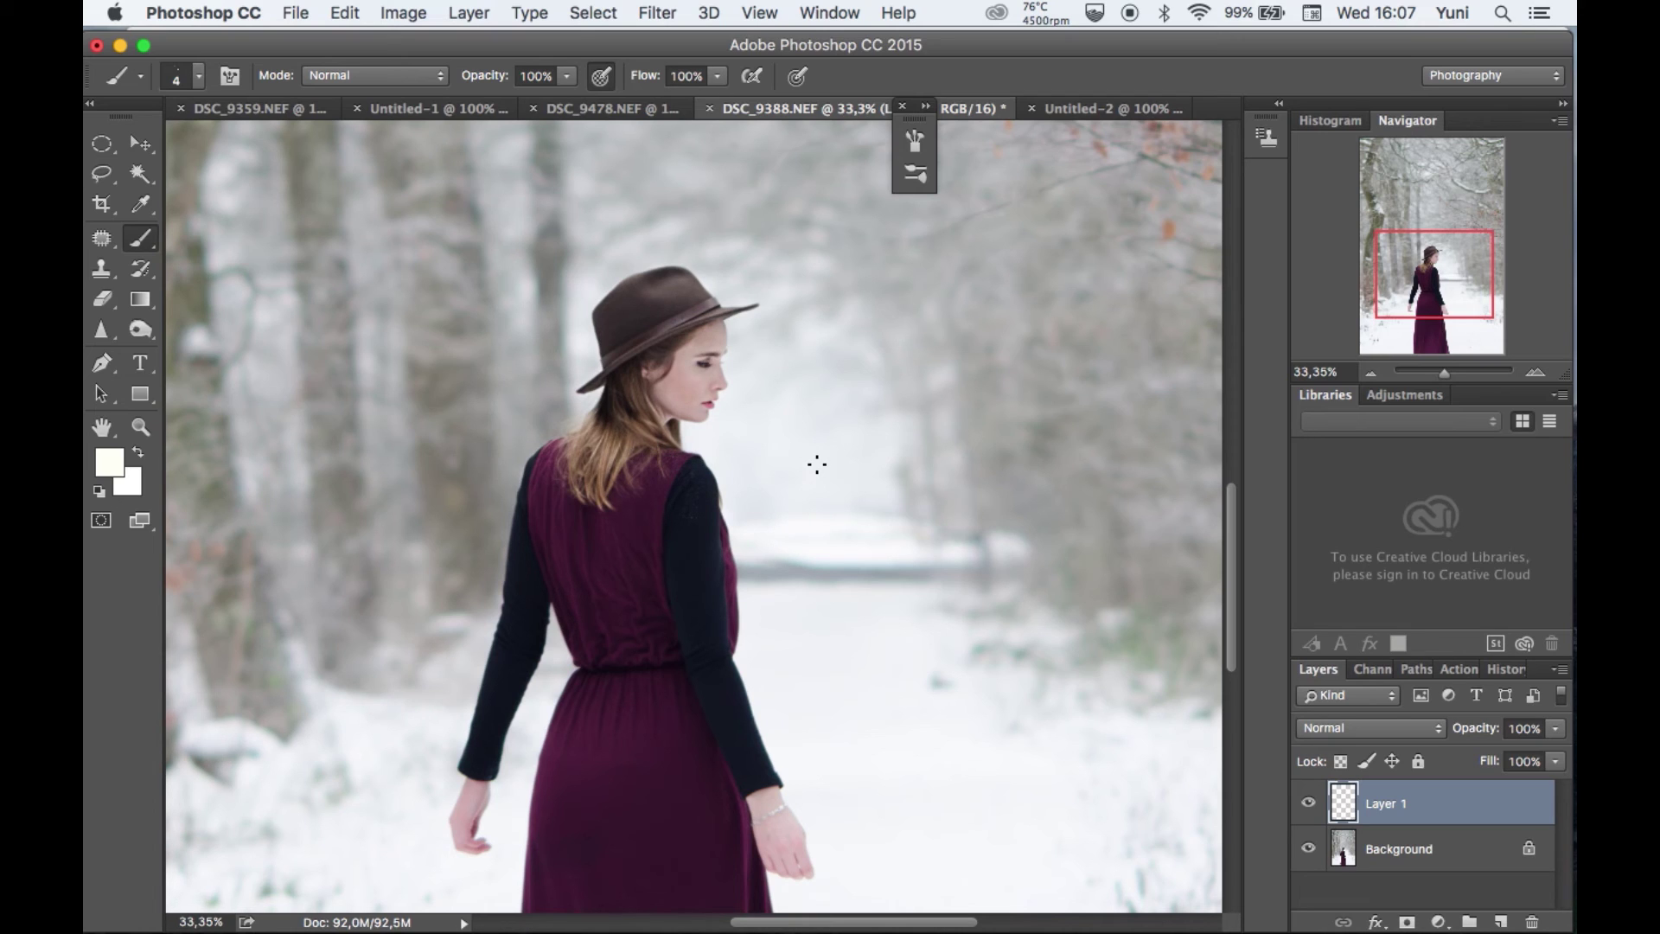
scroll(830, 464, up, 5)
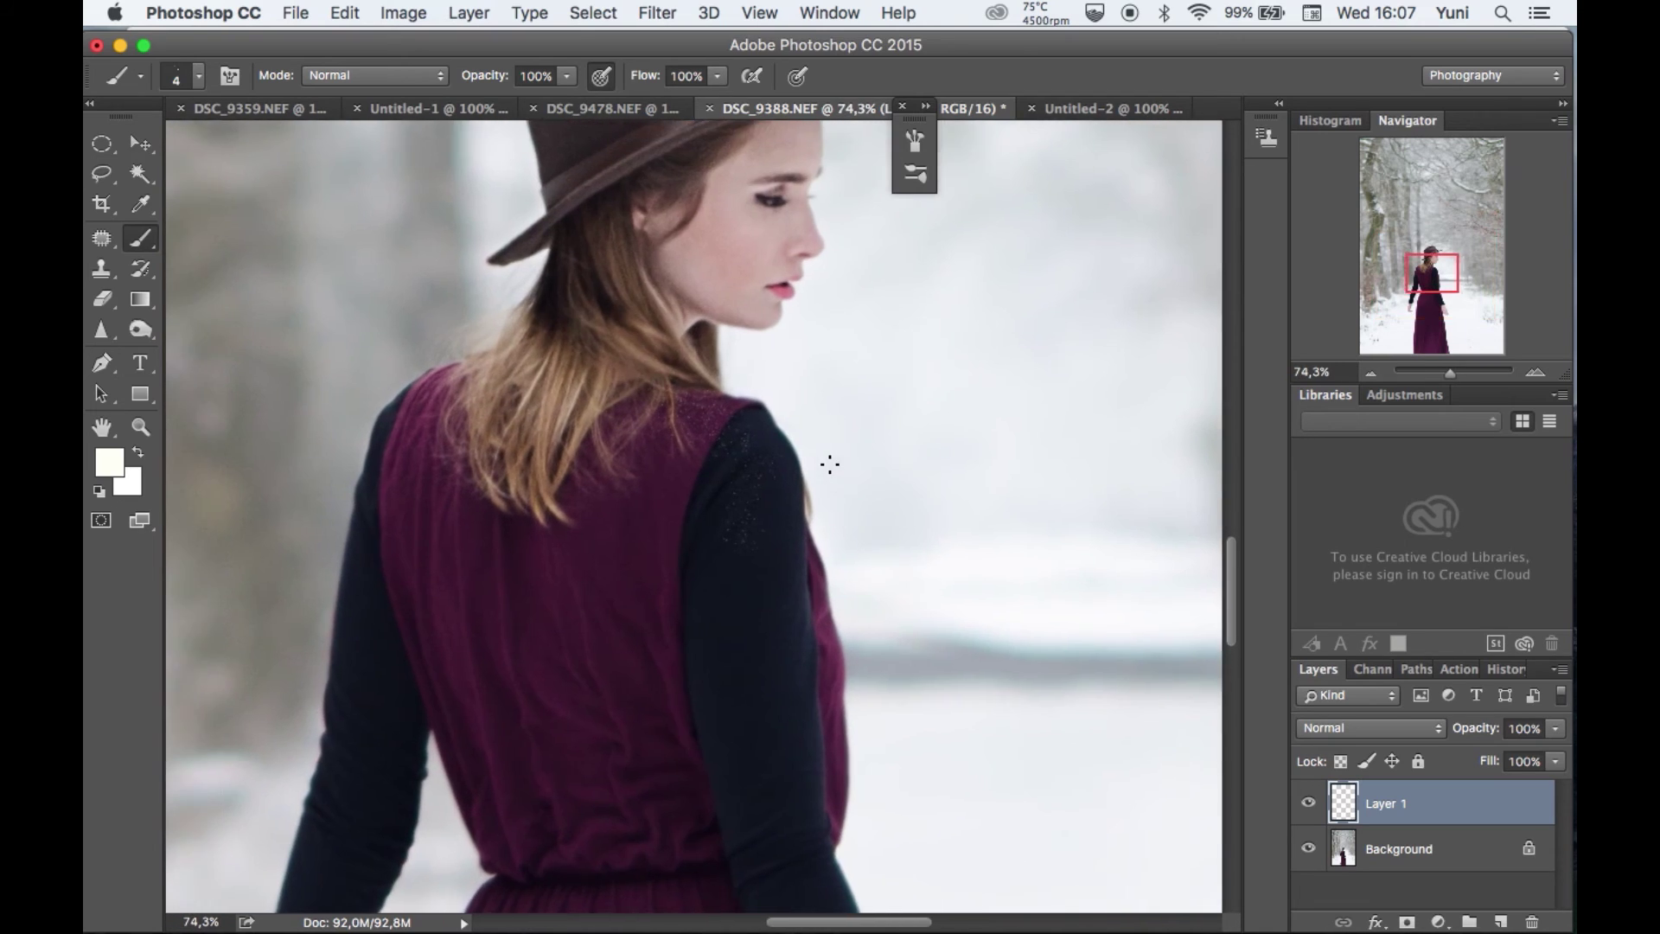
scroll(594, 374, left, 2)
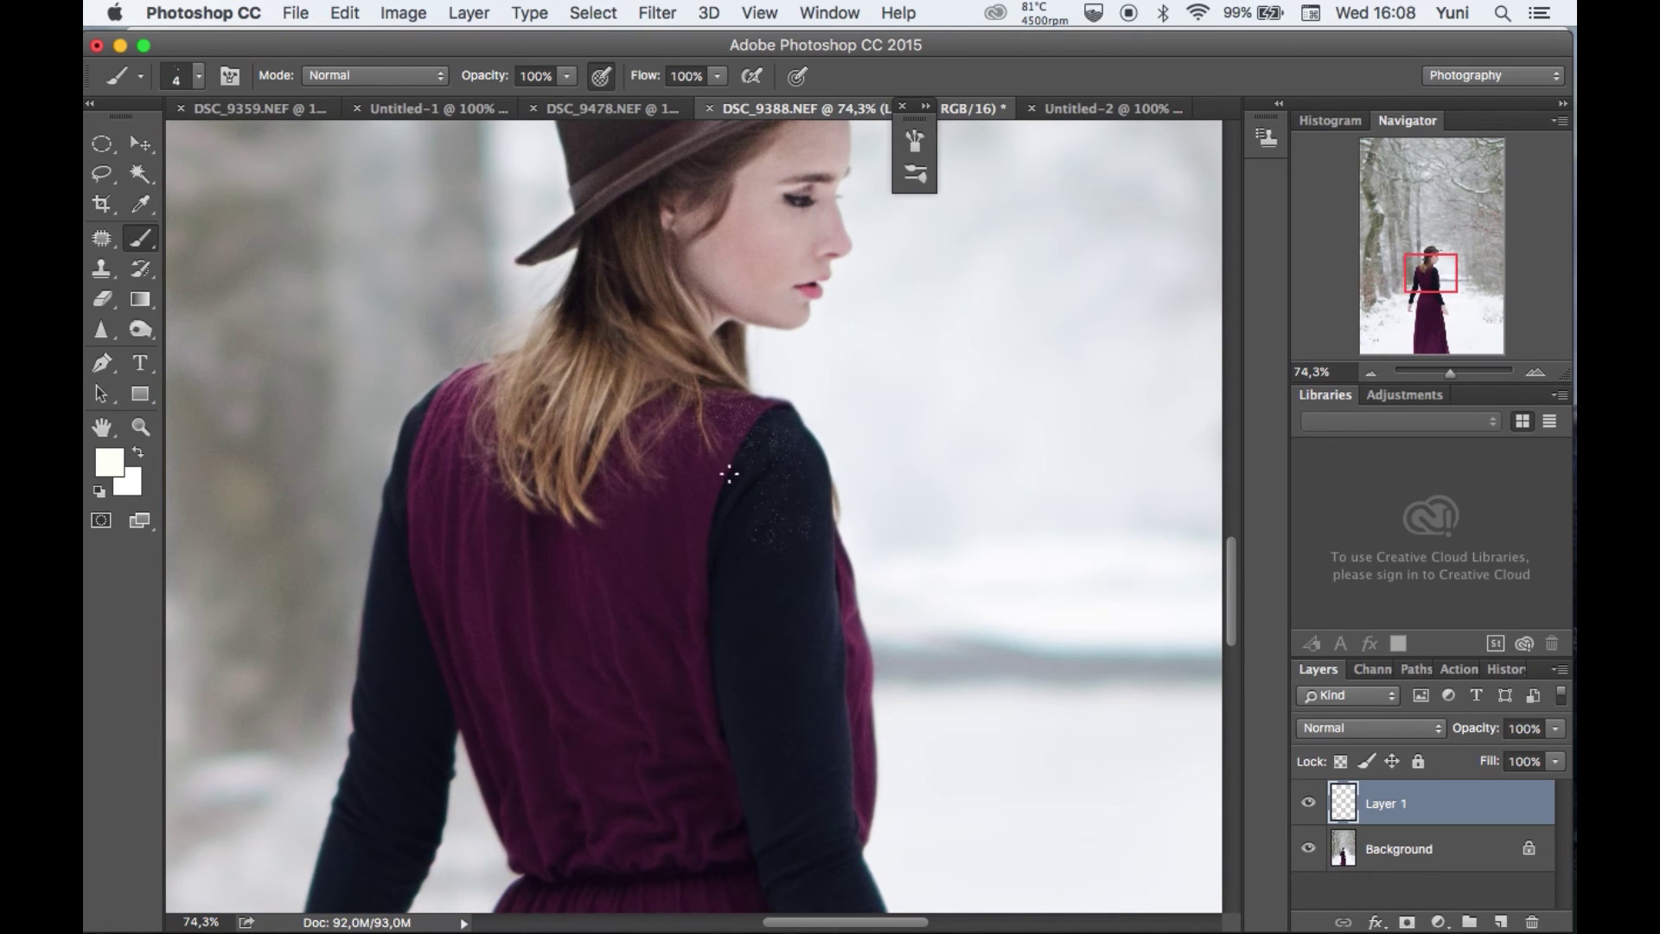
scroll(726, 467, up, 5)
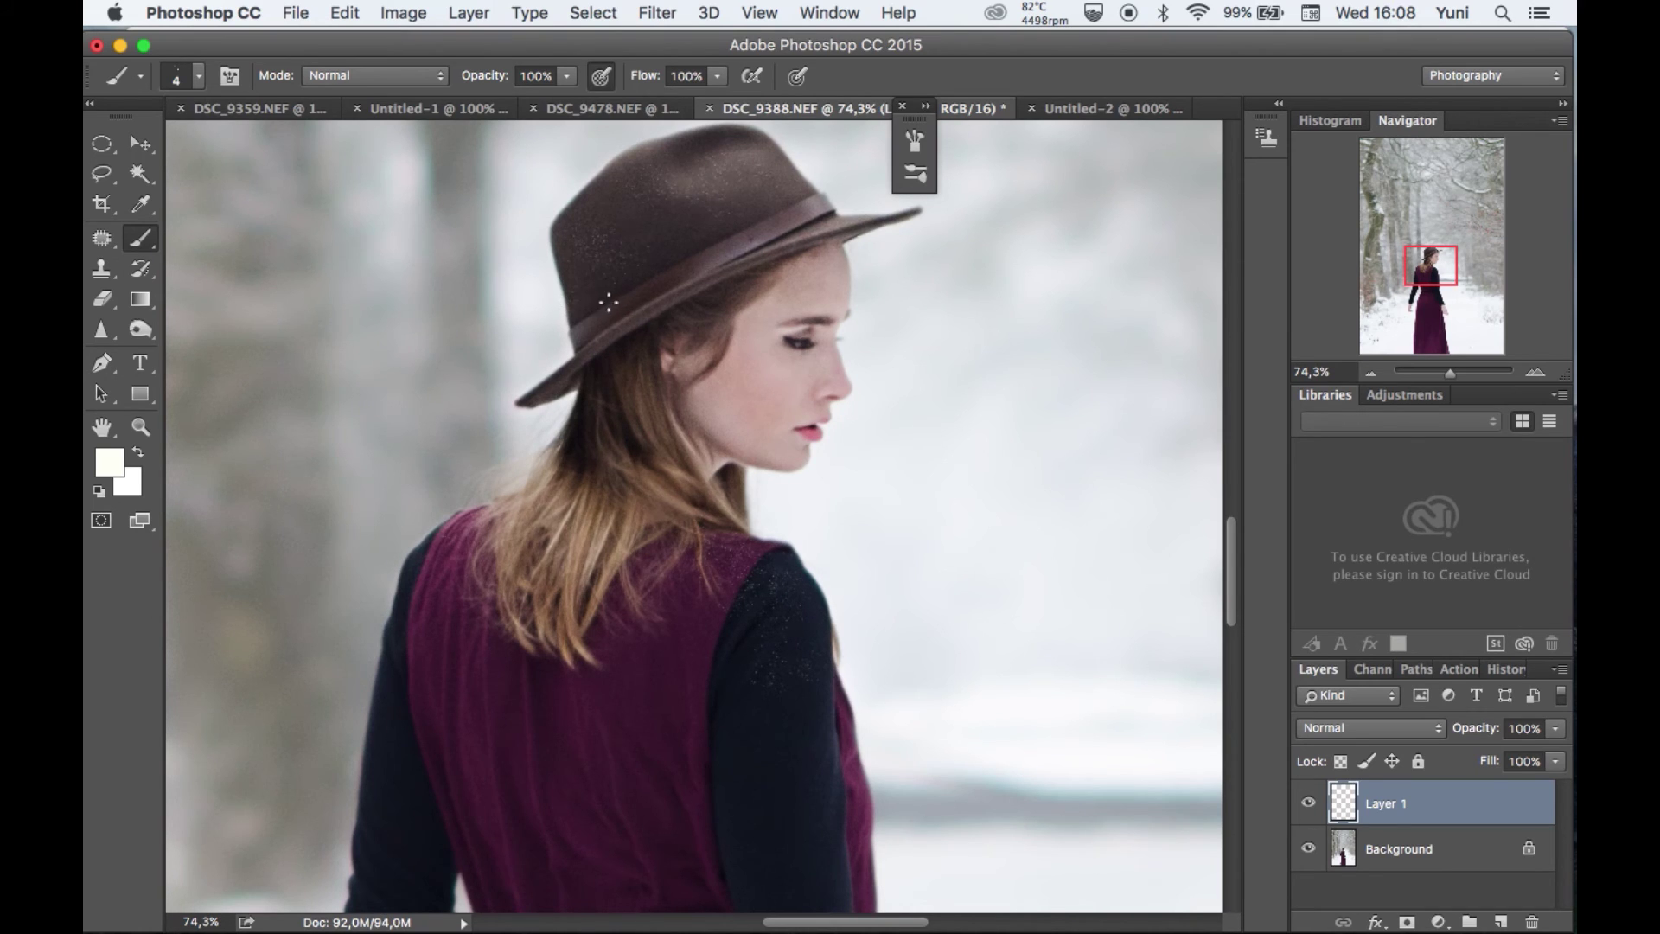
scroll(751, 549, down, 5)
scroll(770, 557, down, 12)
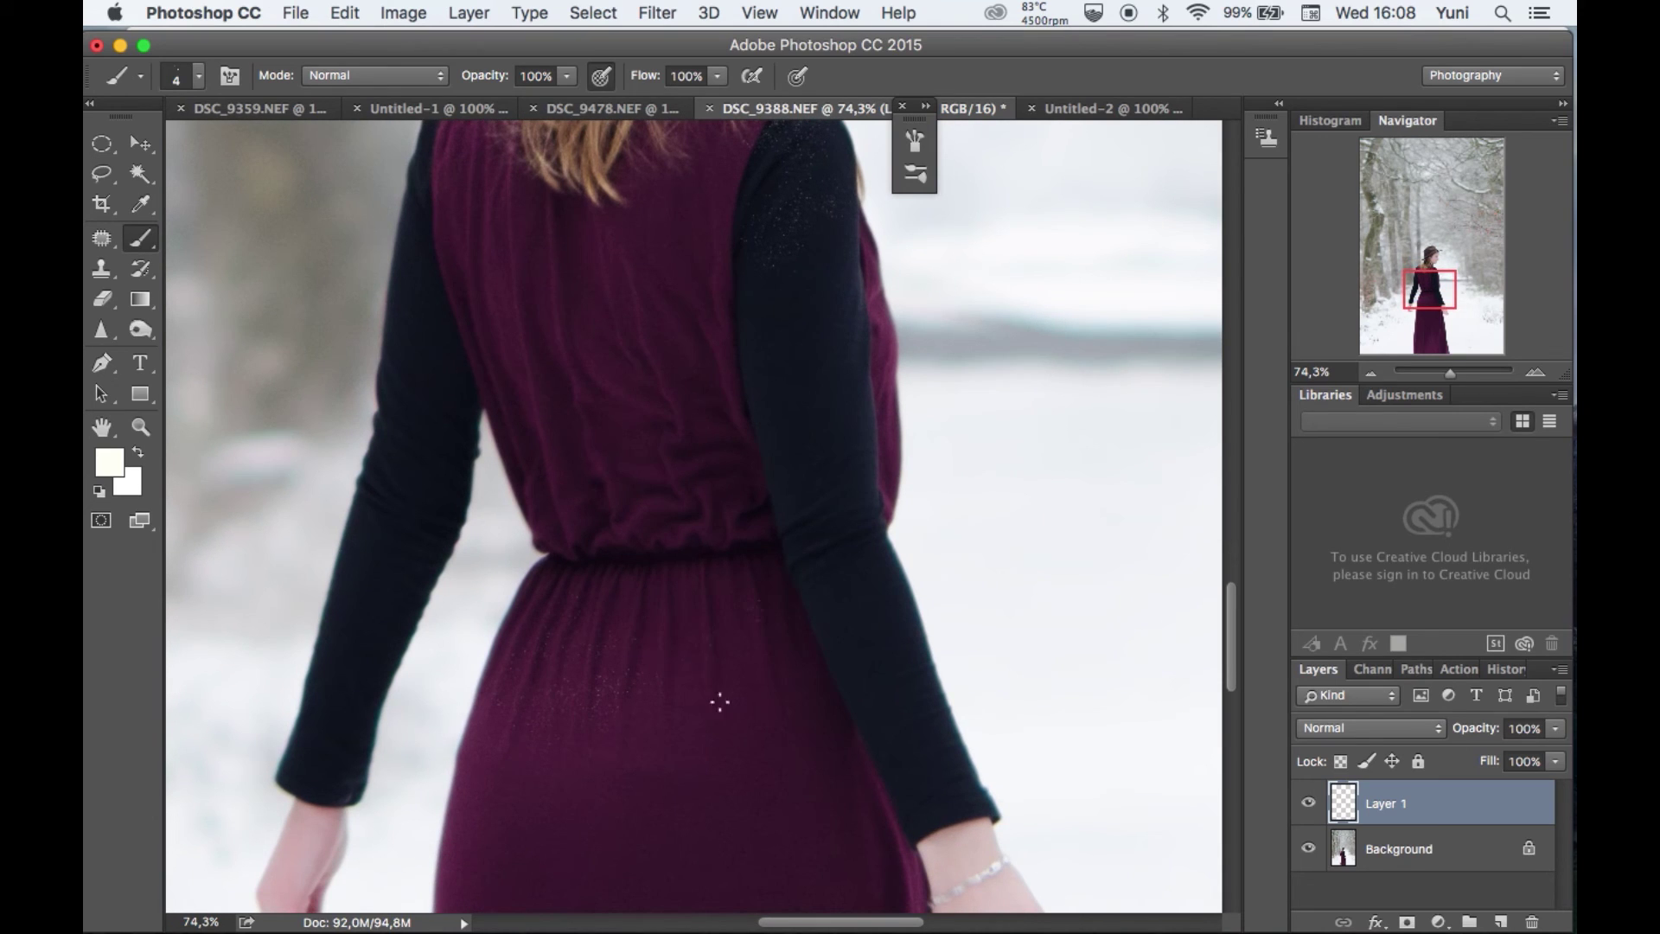
scroll(692, 701, up, 4)
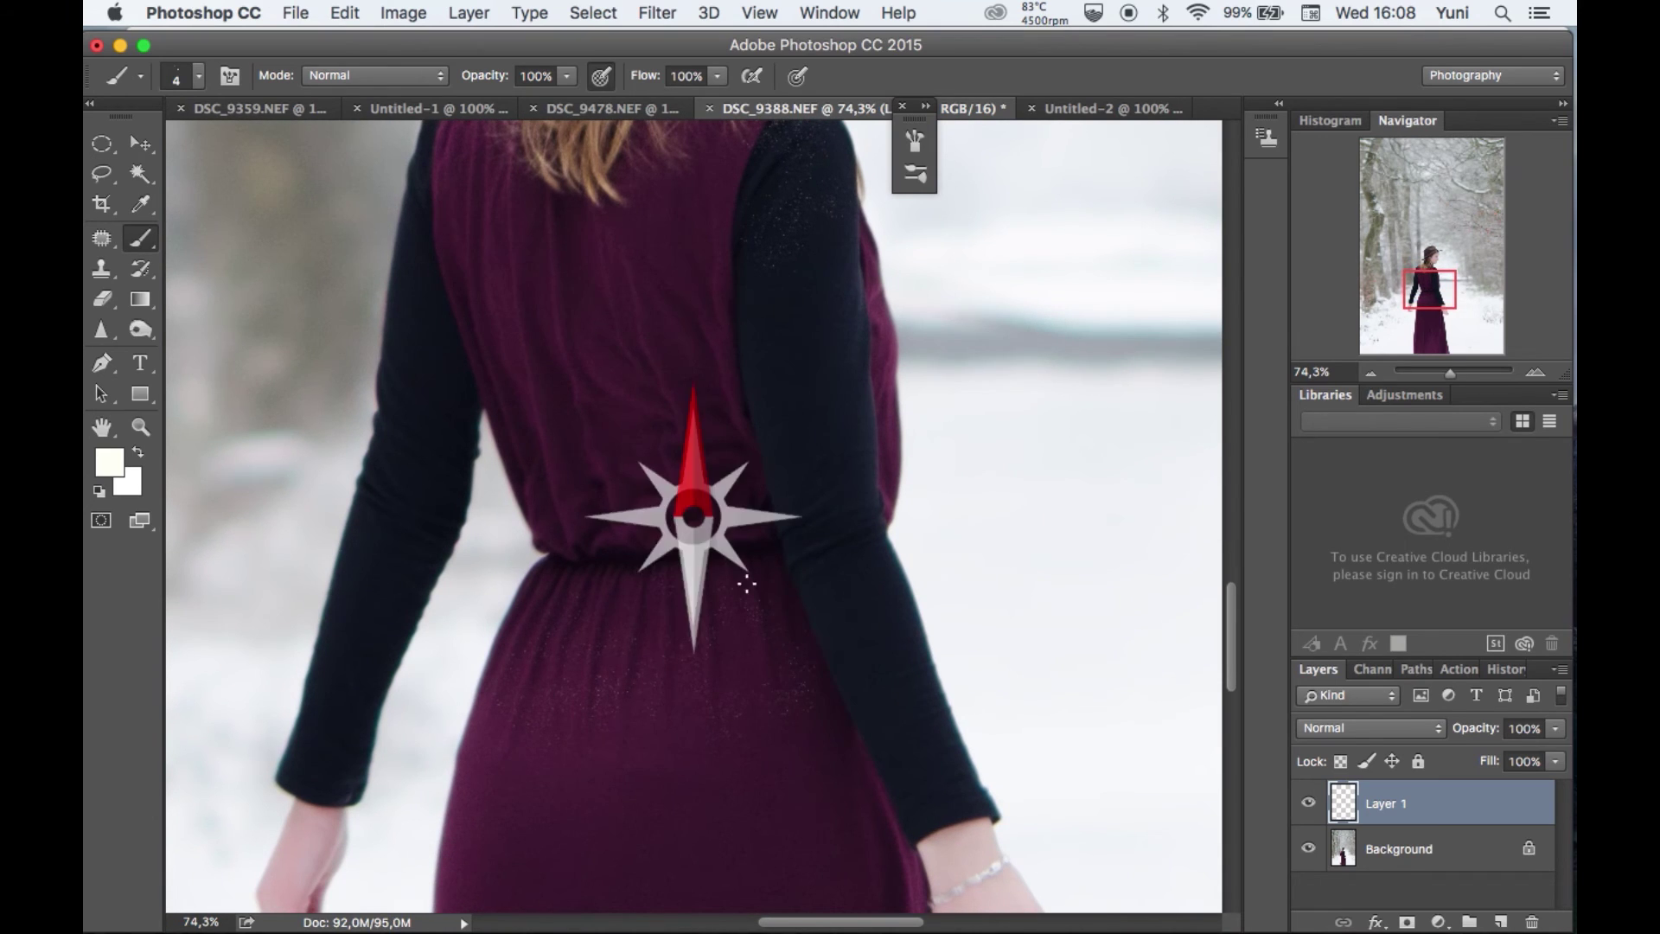
scroll(804, 242, up, 5)
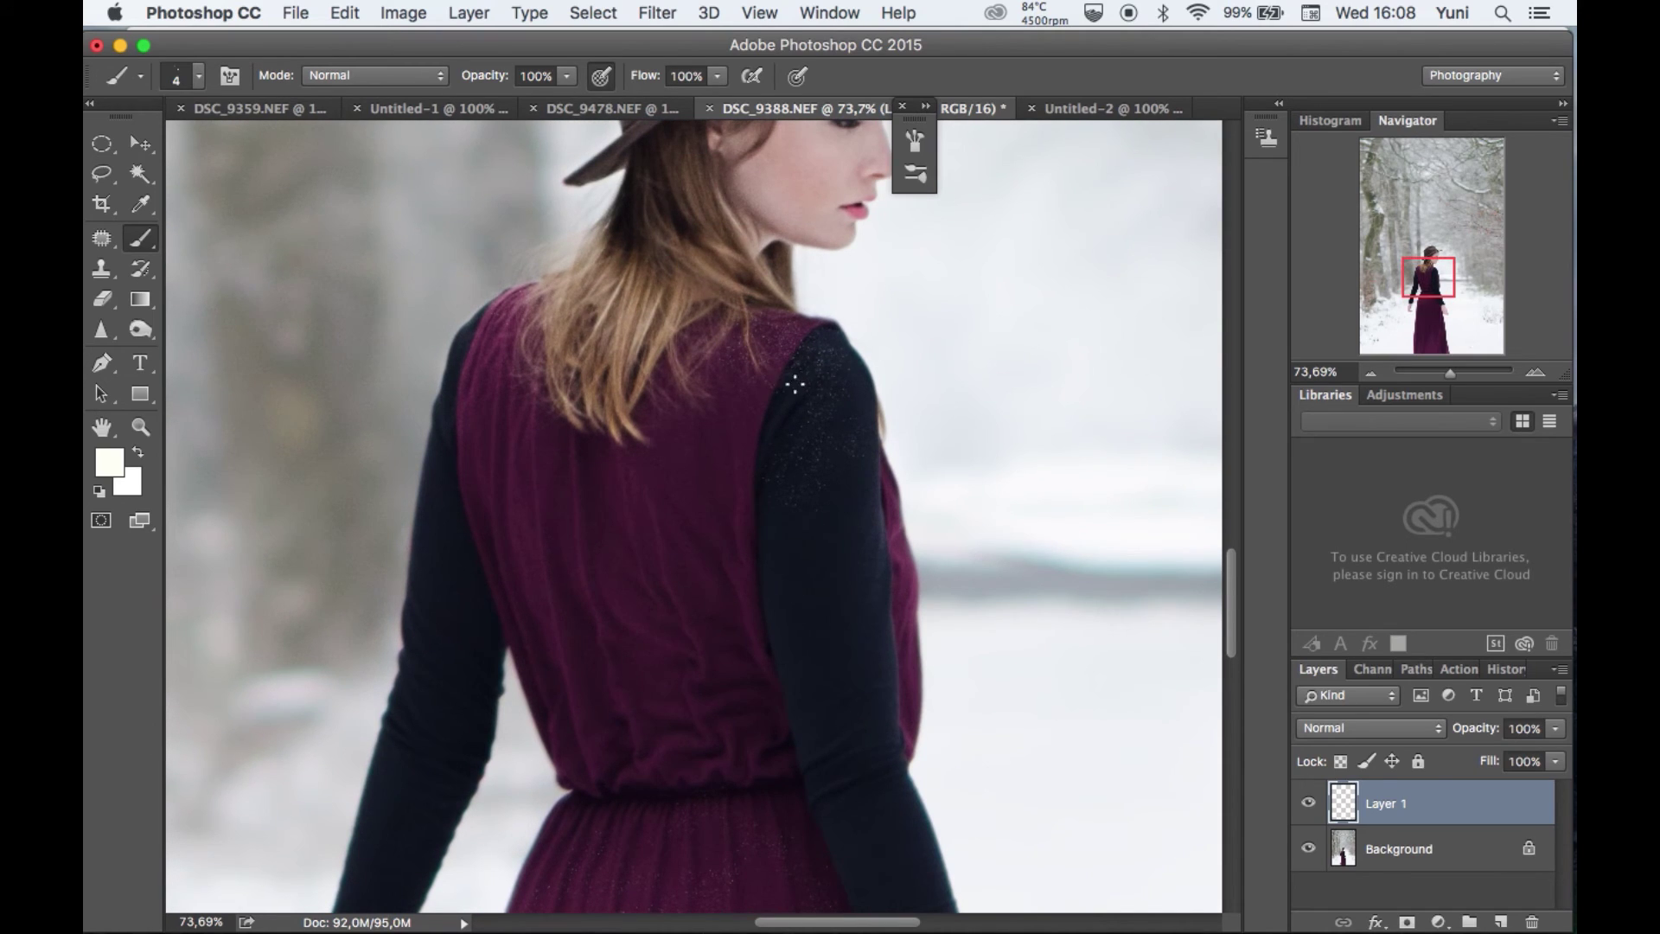
Enlarge the brush from 4 px to 11 px
right_click(809, 356)
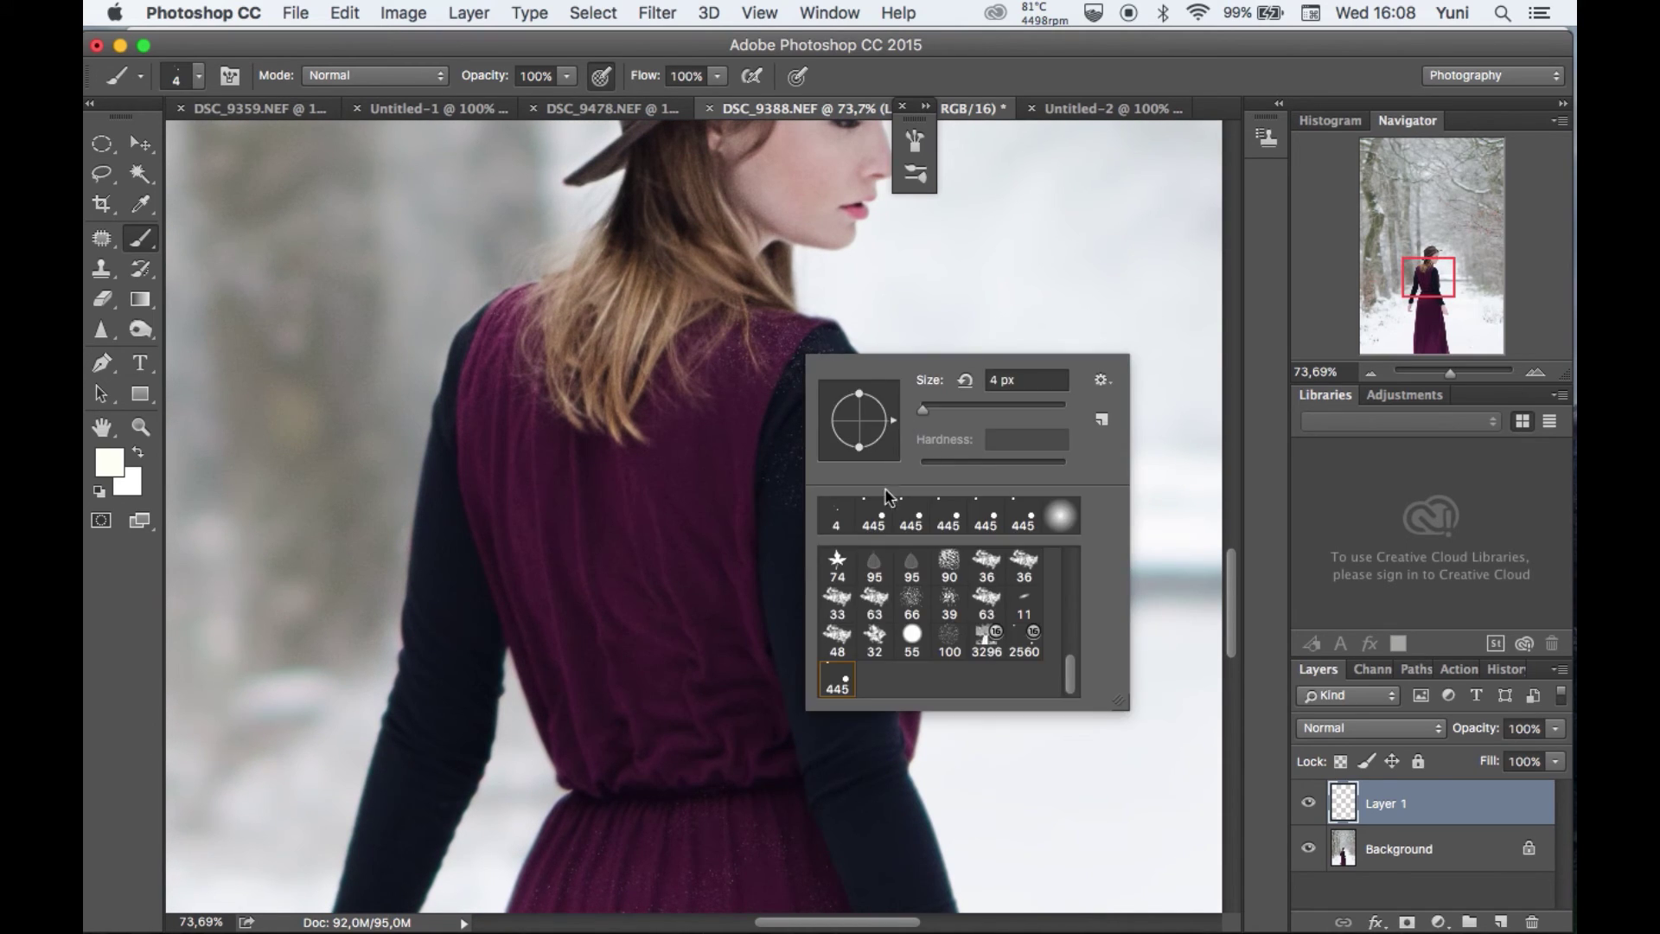
drag(922, 402, 930, 406)
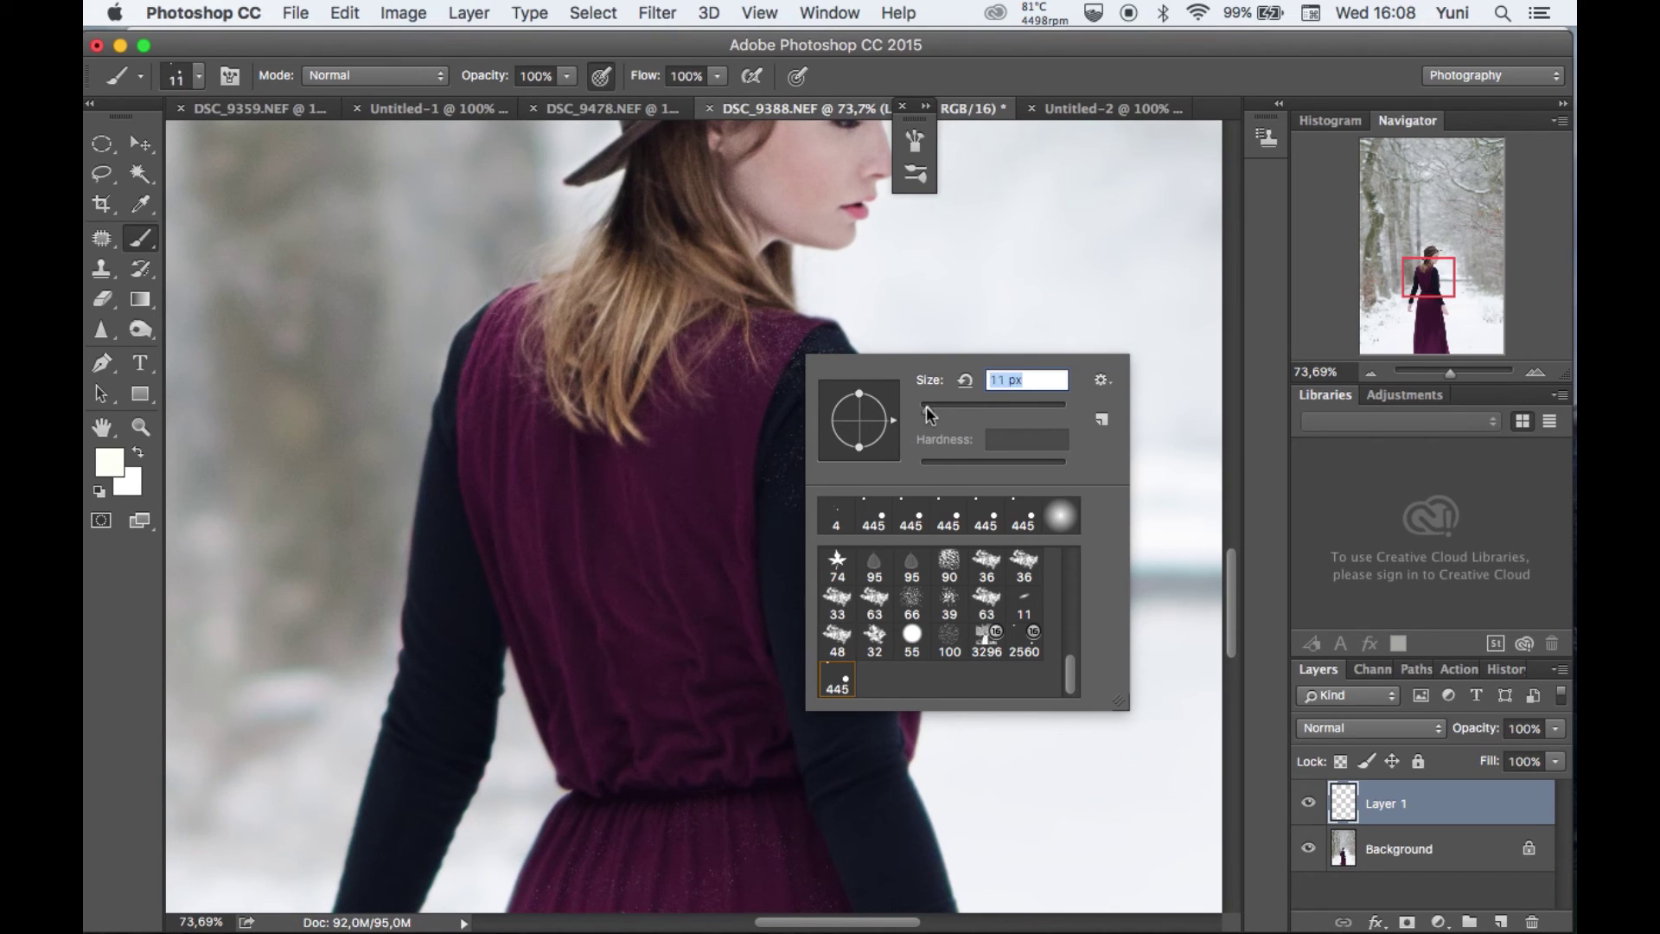
click(797, 335)
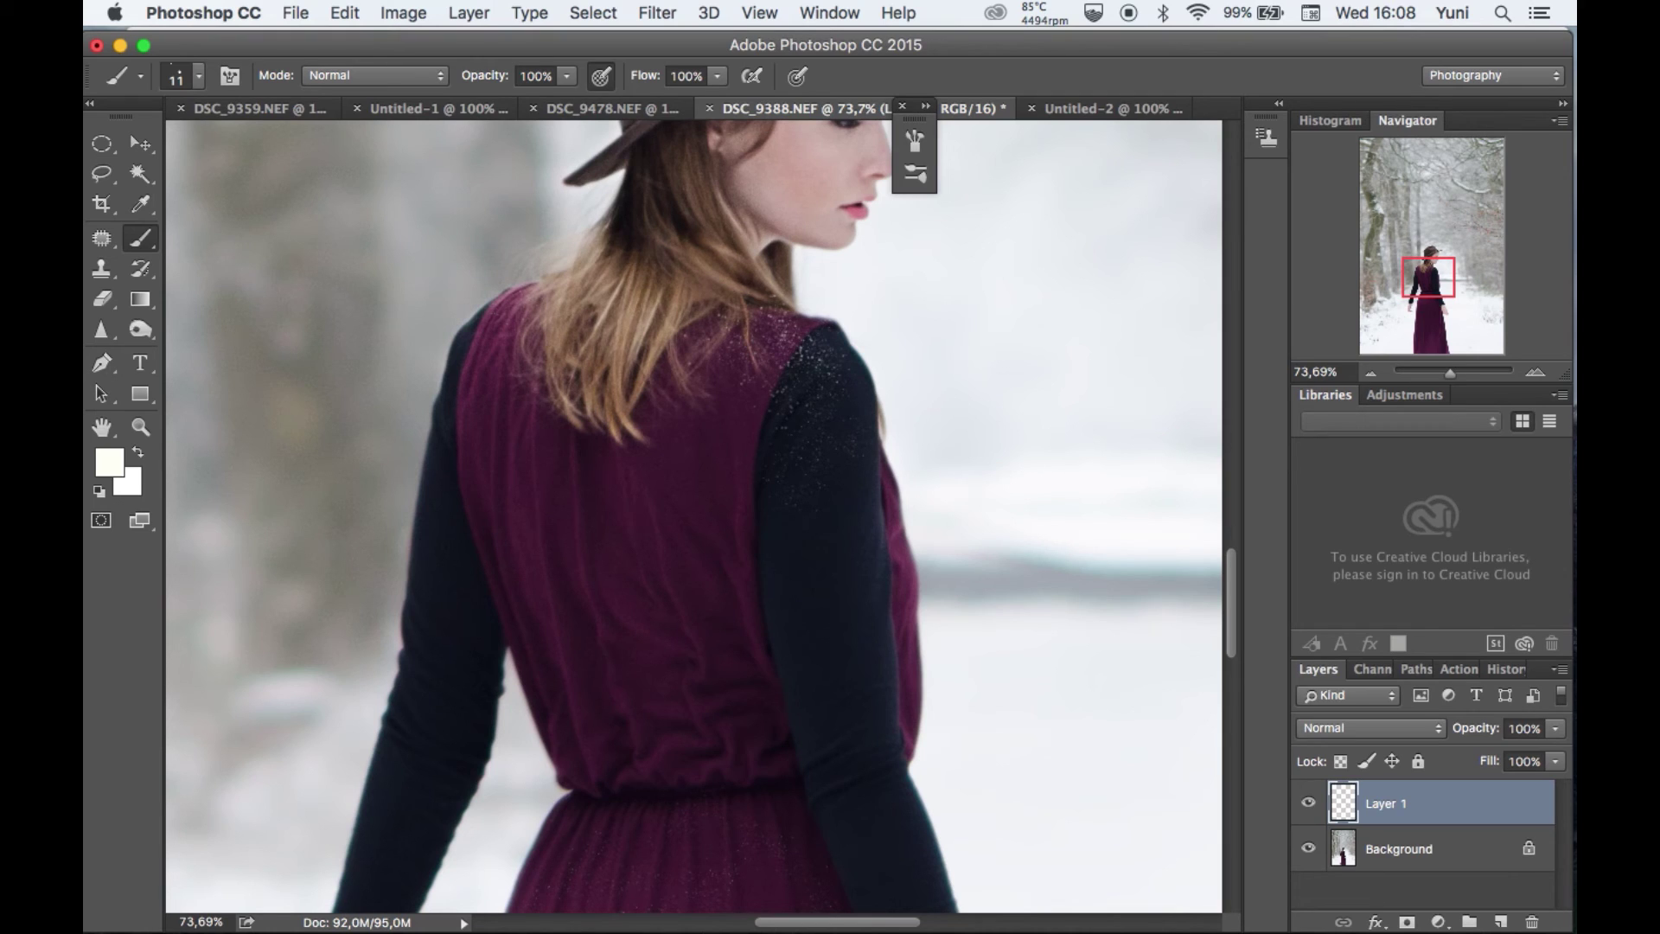
scroll(529, 380, up, 3)
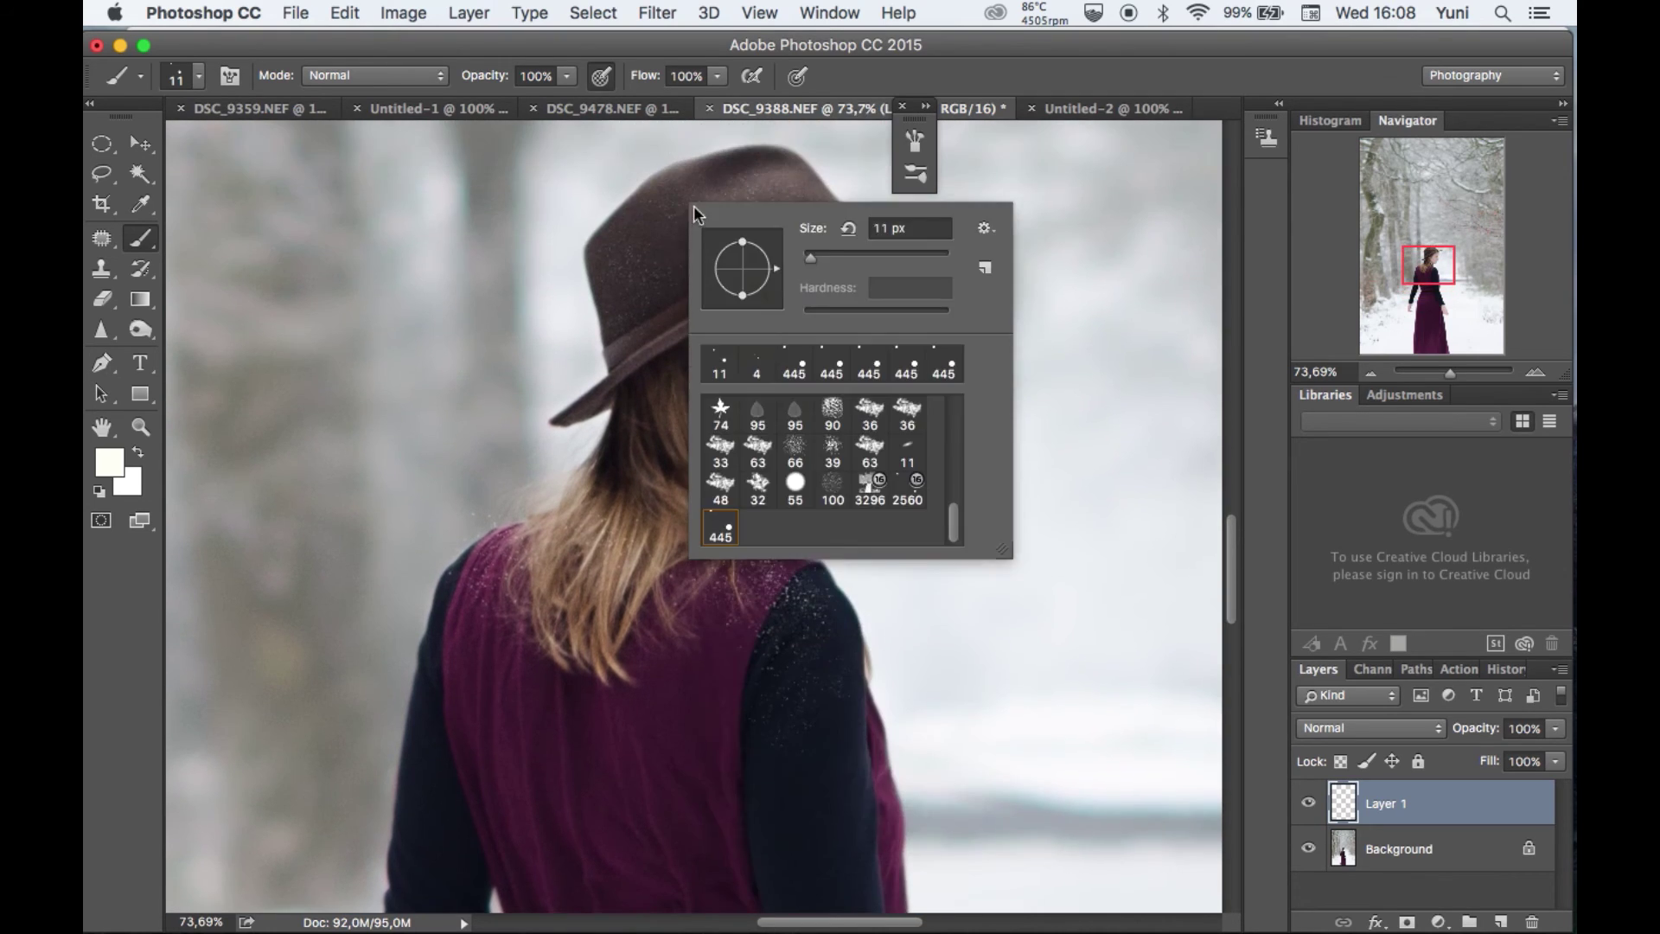
key(Return)
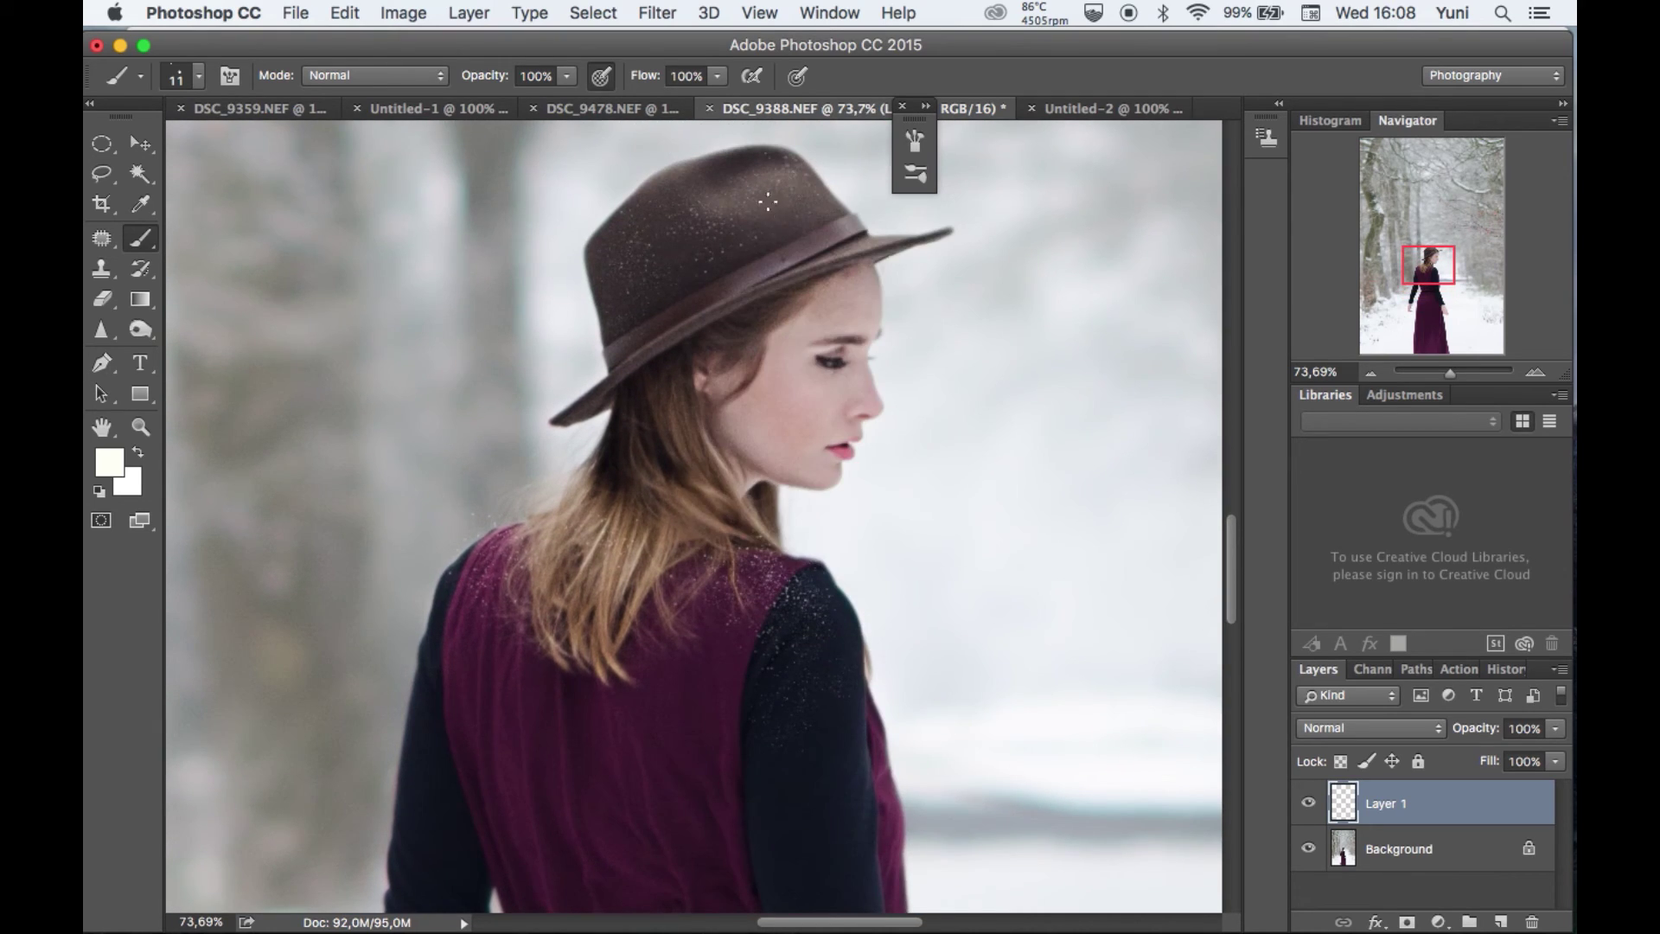
scroll(628, 729, down, 14)
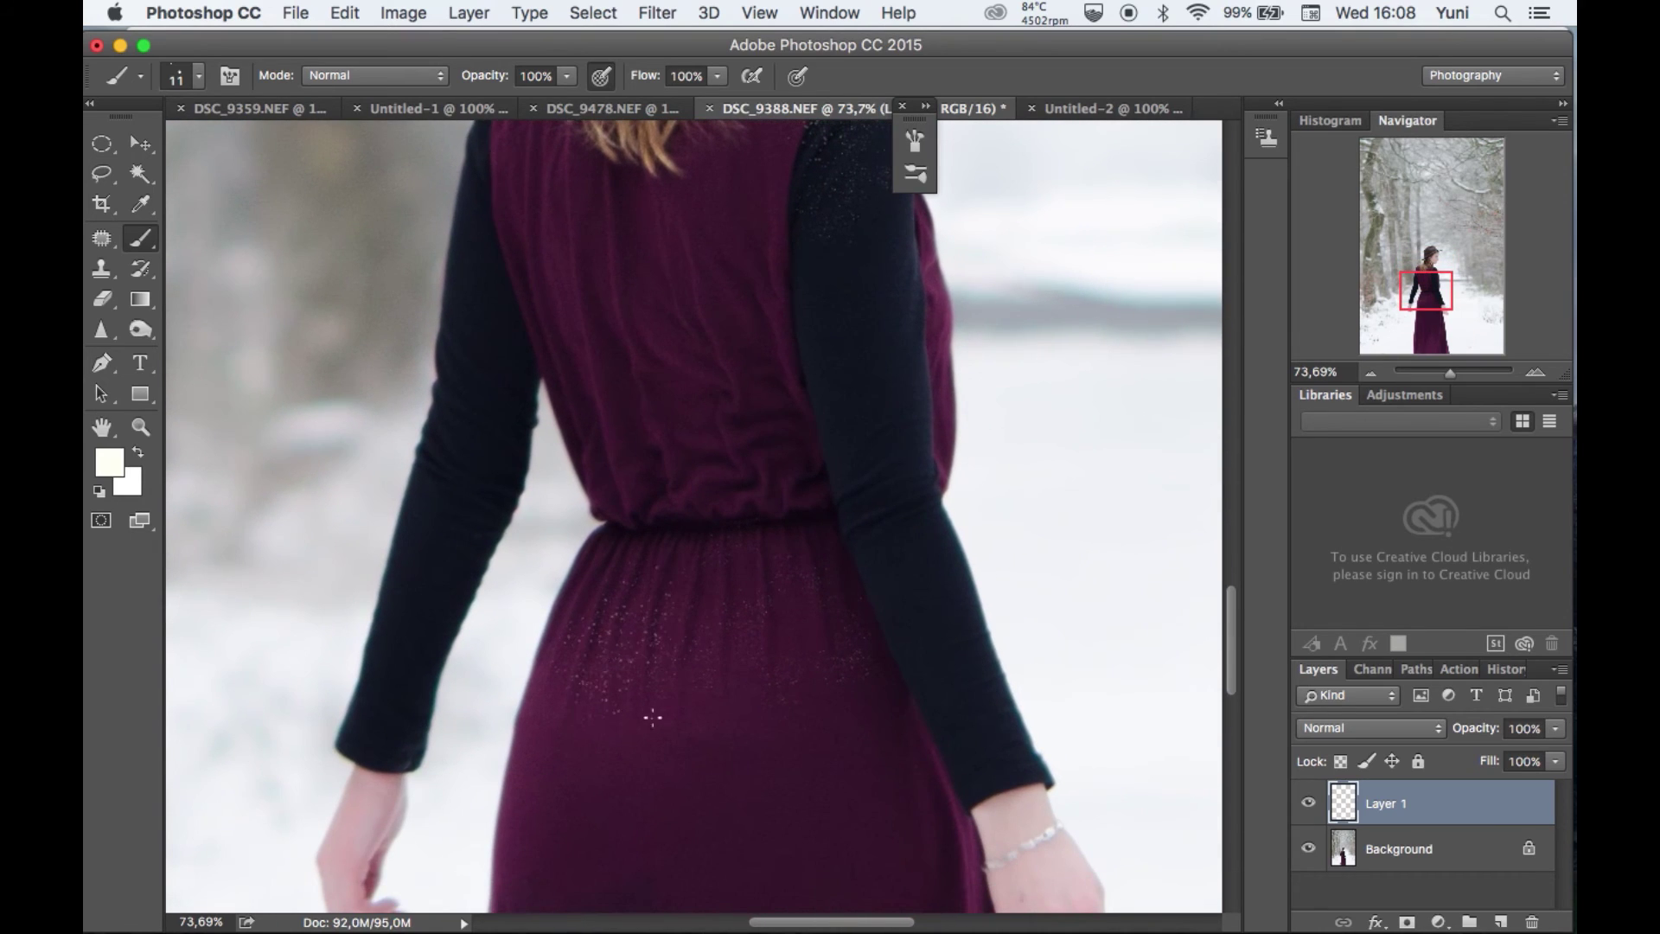
Paint 11 px white specks on the dress near the waist and the shoulder sleeve
click(604, 558)
scroll(694, 516, up, 5)
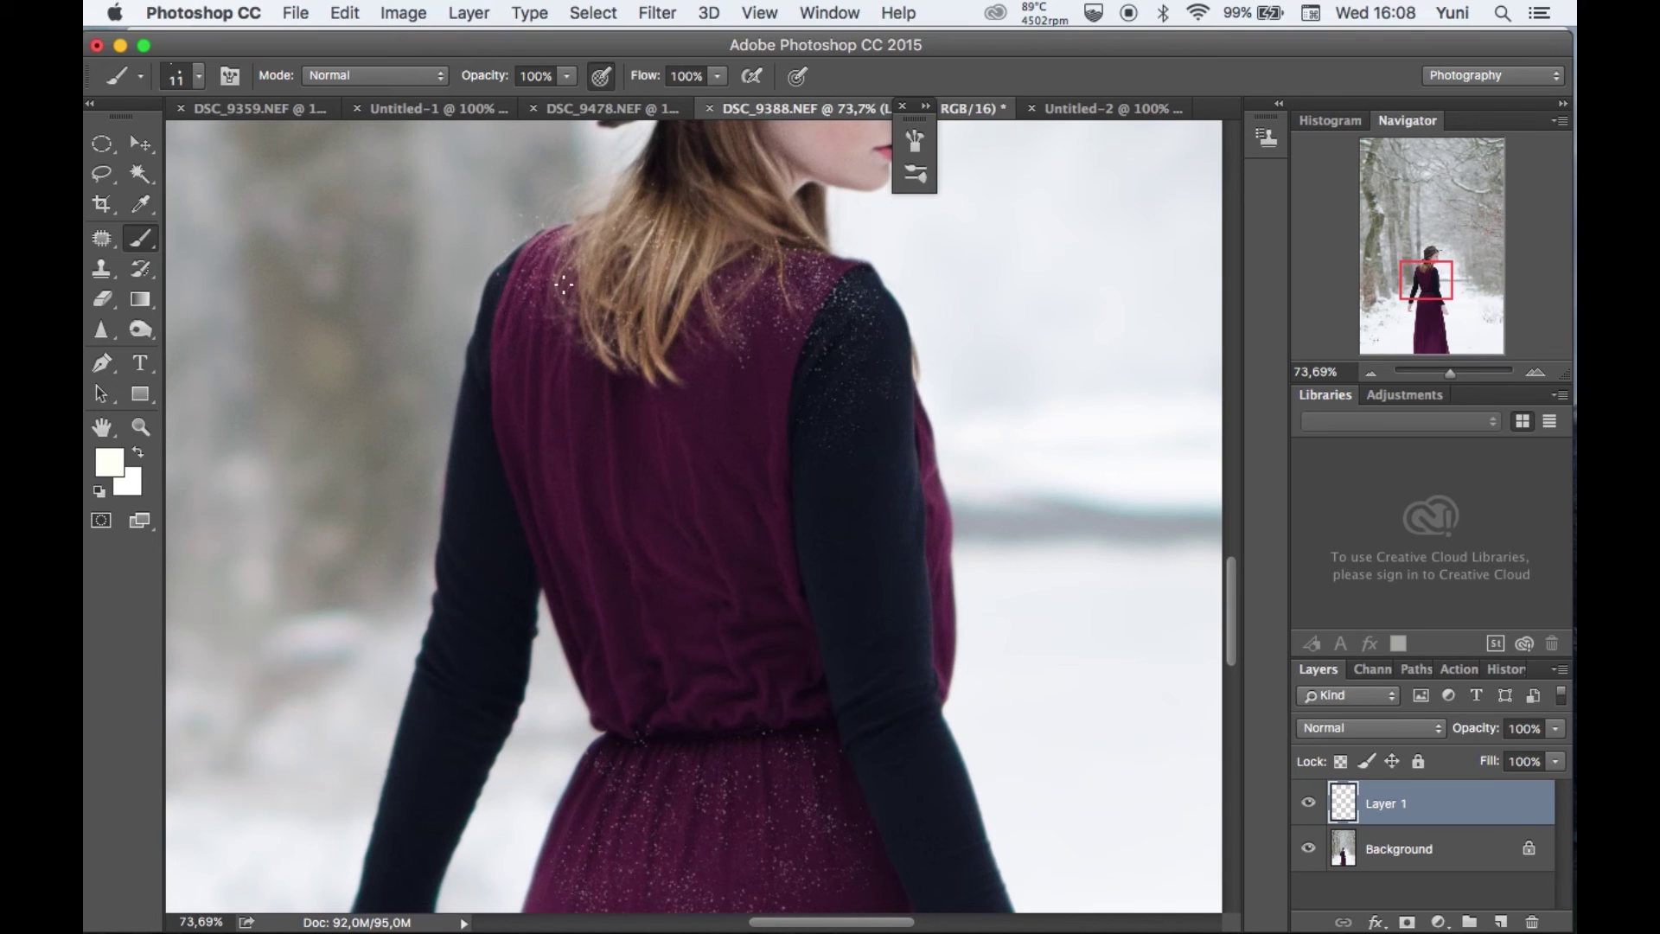
click(886, 362)
scroll(885, 634, down, 5)
scroll(933, 548, right, 2)
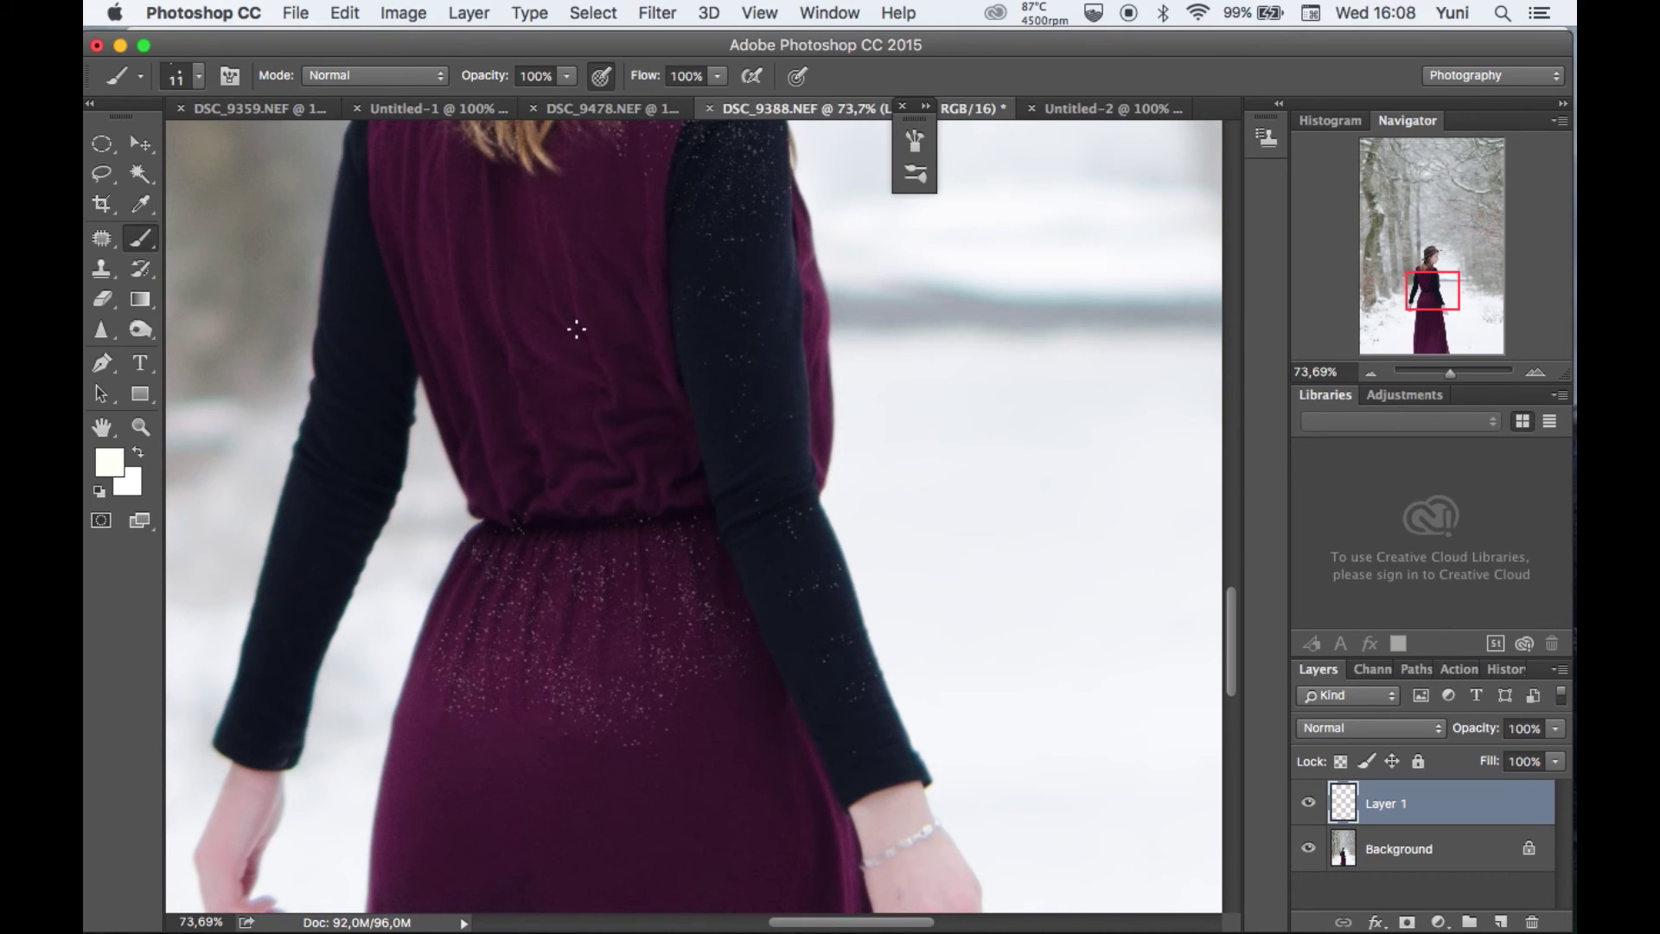
scroll(576, 328, up, 2)
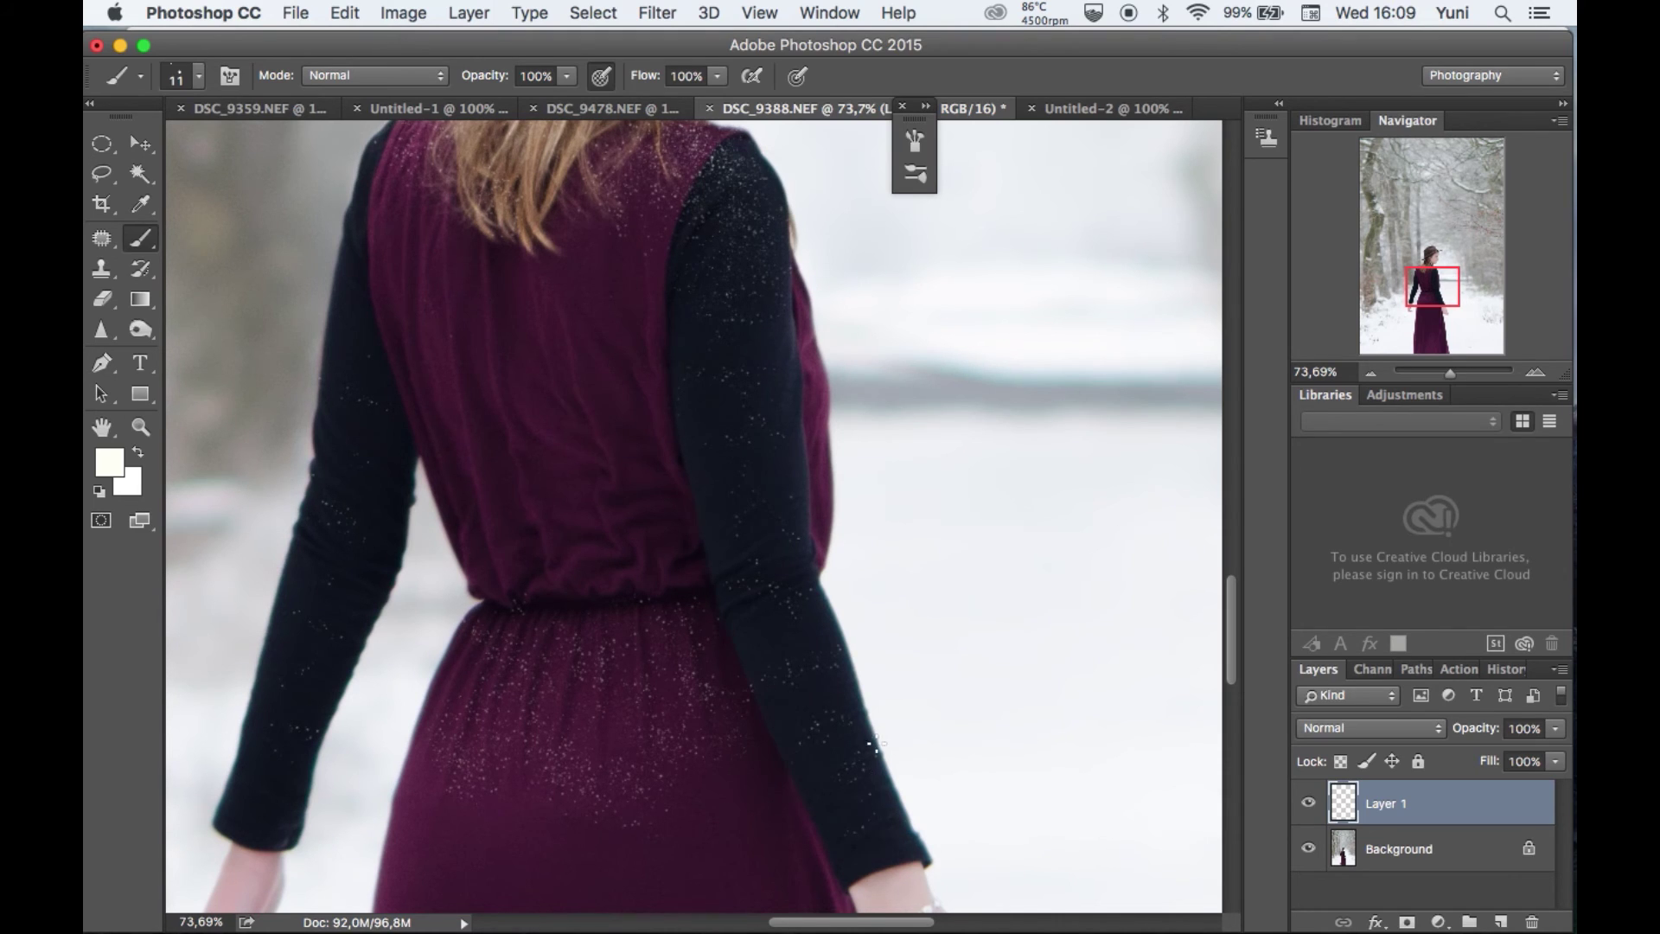
scroll(875, 761, up, 5)
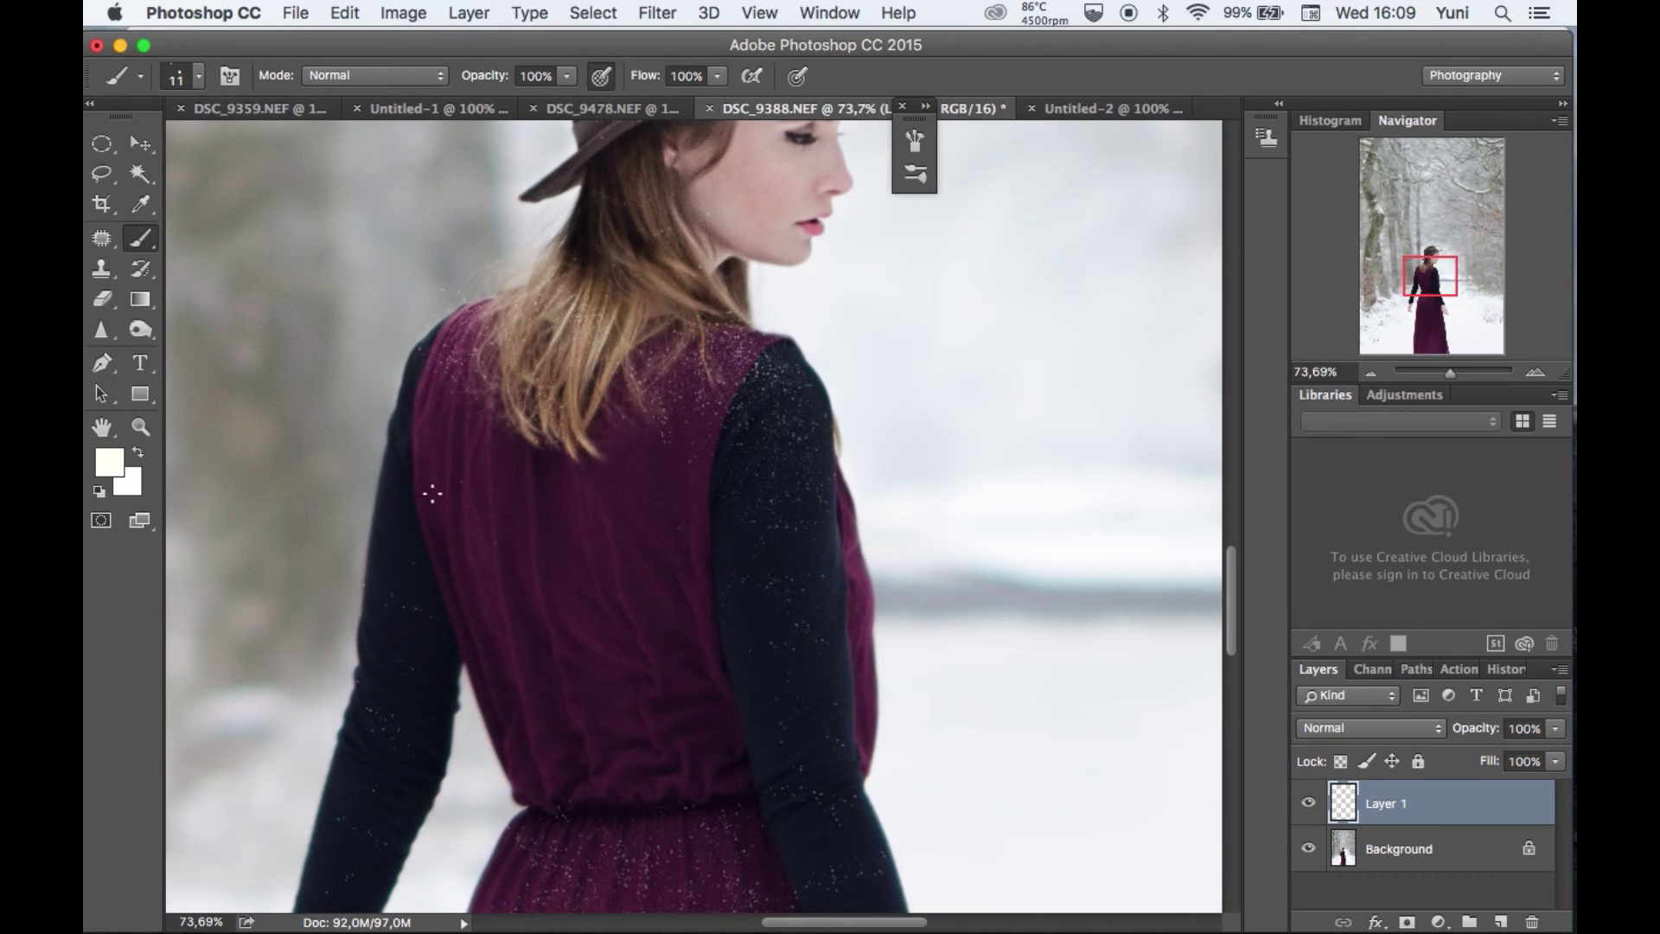
Show all open windows, then return to the Photoshop window
key(ctrl+Up)
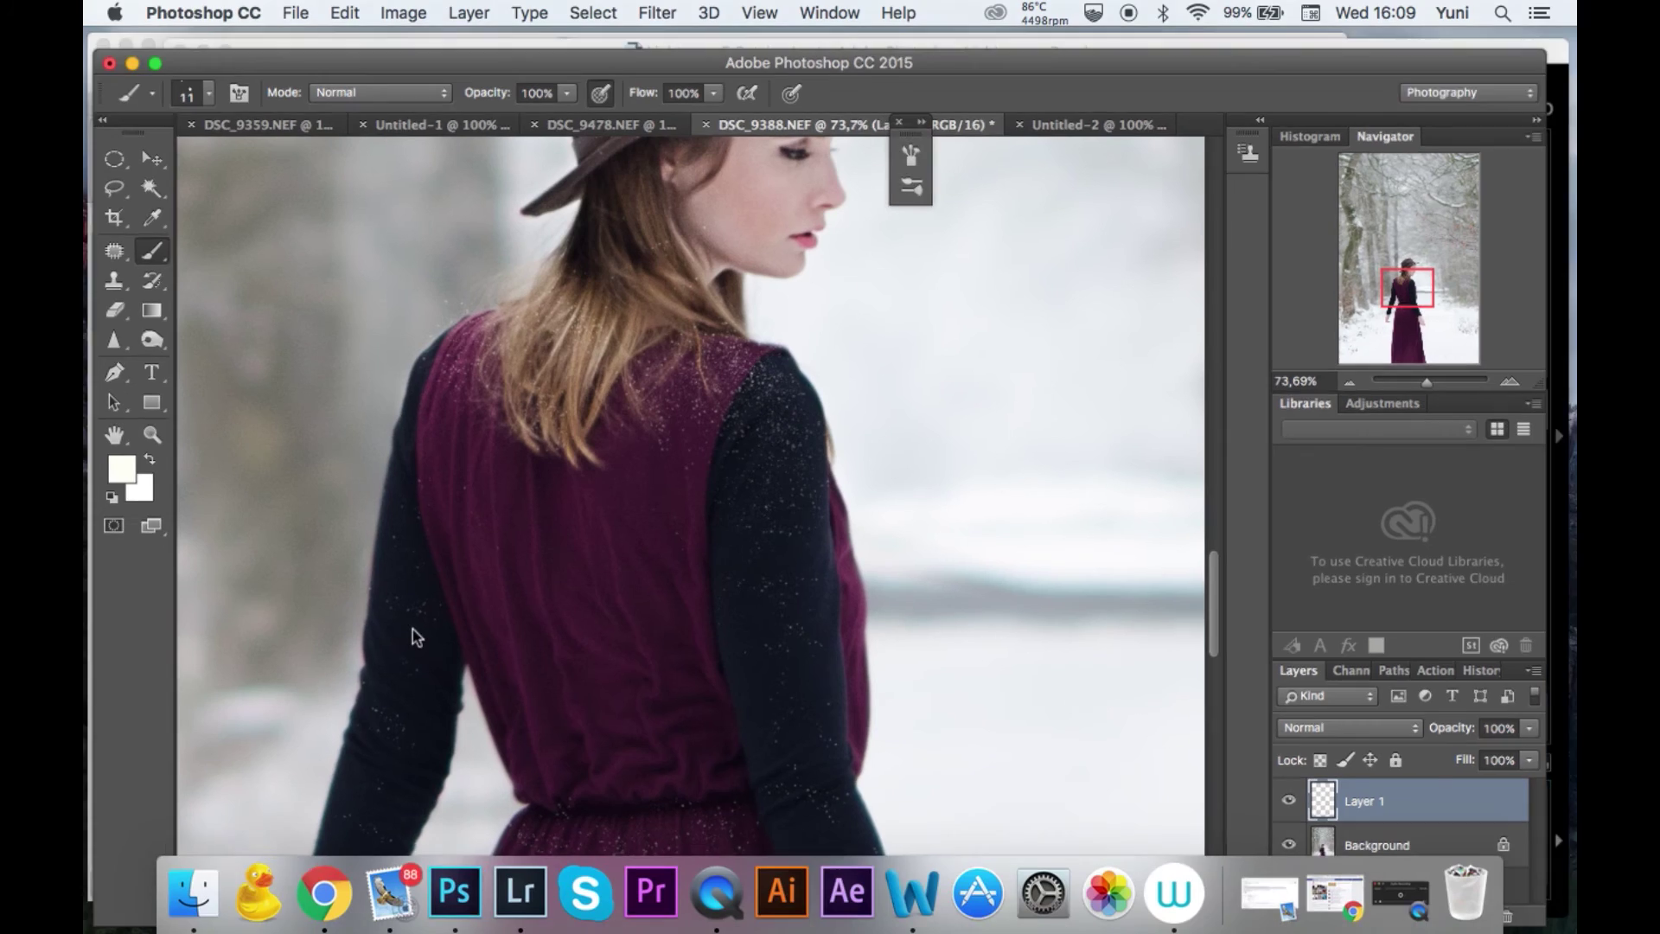
click(633, 563)
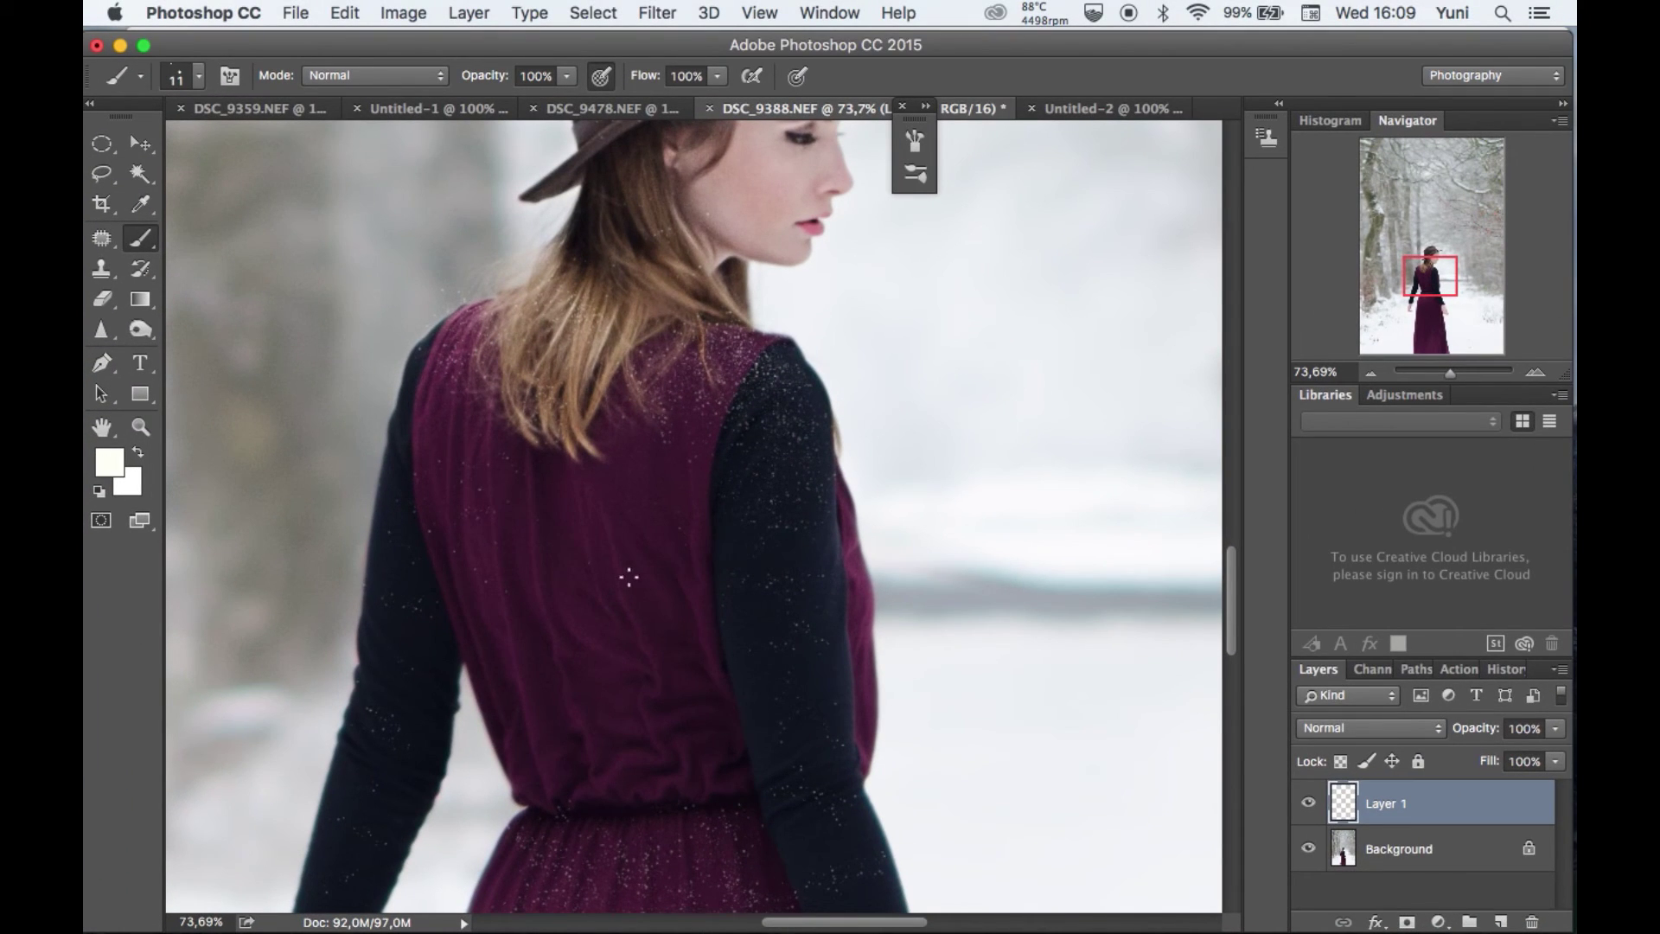
scroll(694, 516, up, 5)
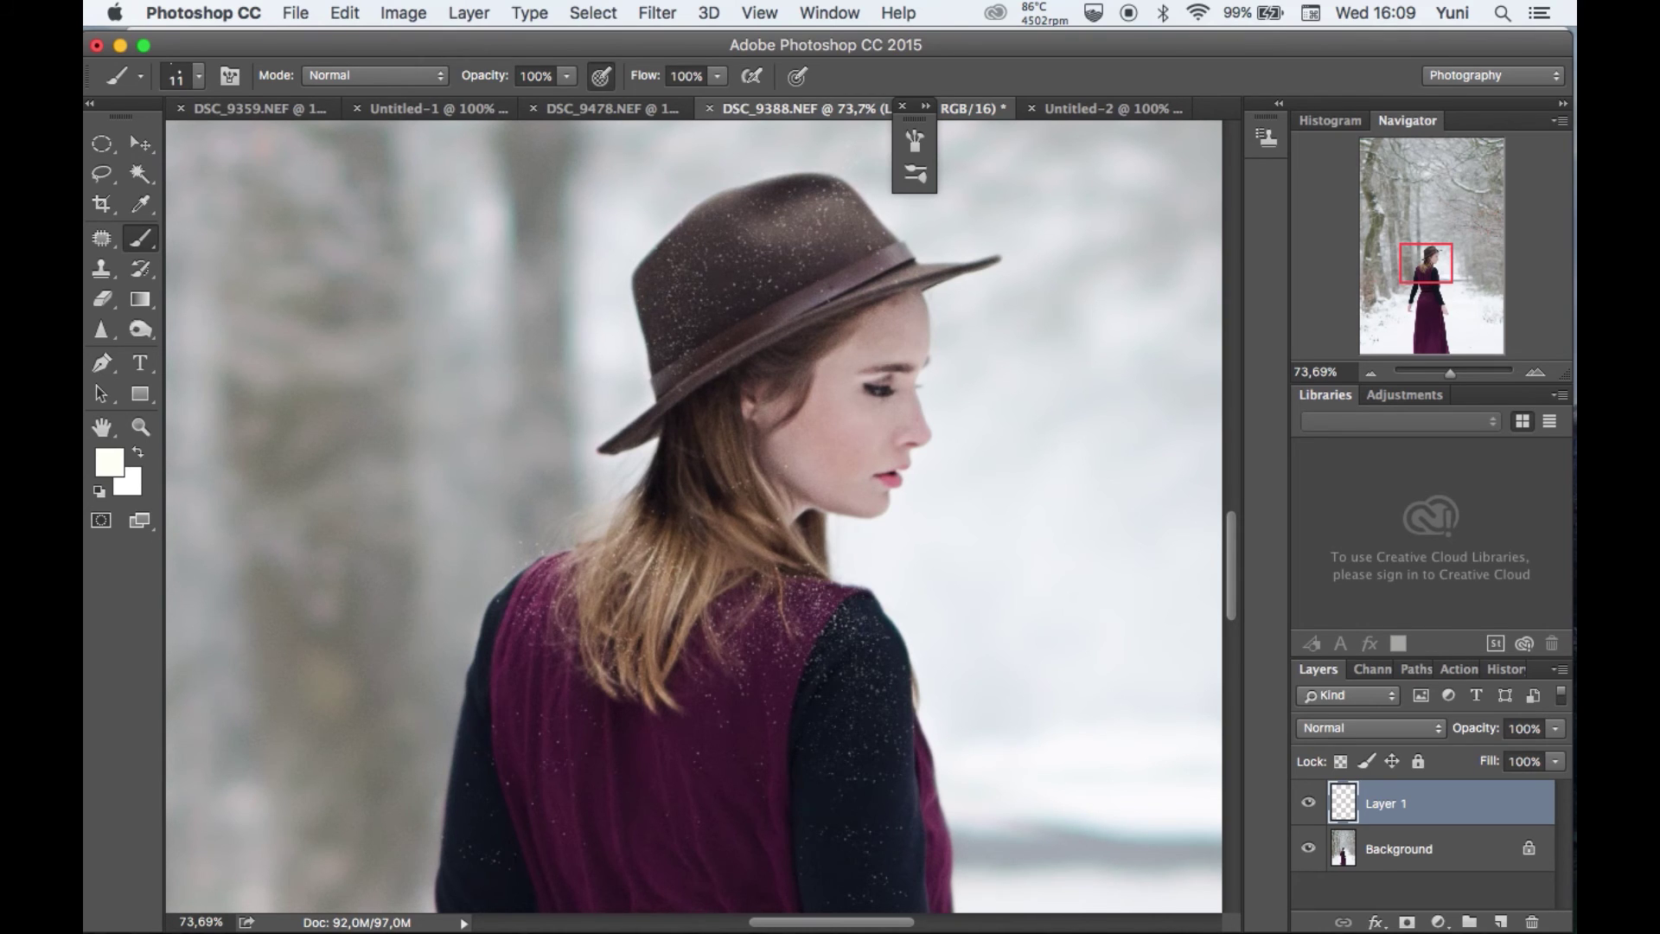
scroll(694, 517, down, 2)
scroll(694, 516, down, 5)
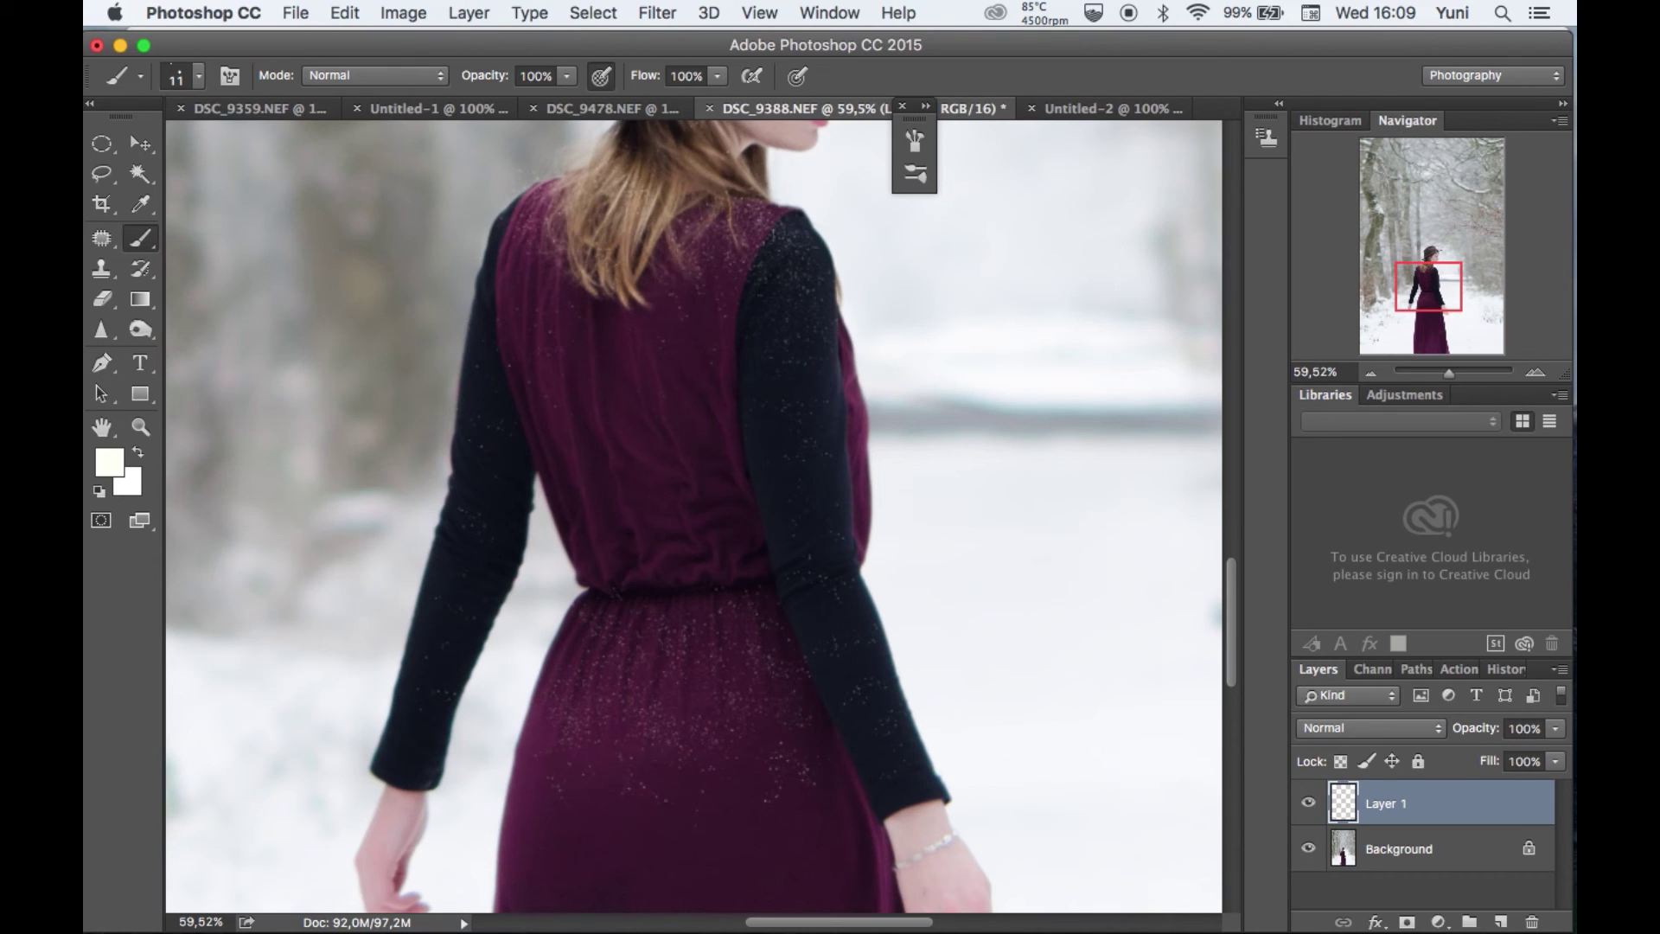
Raise the brush to 27 px and add more specks over the sleeves and waistline
right_click(873, 430)
drag(993, 485, 1001, 486)
key(Return)
scroll(691, 516, down, 3)
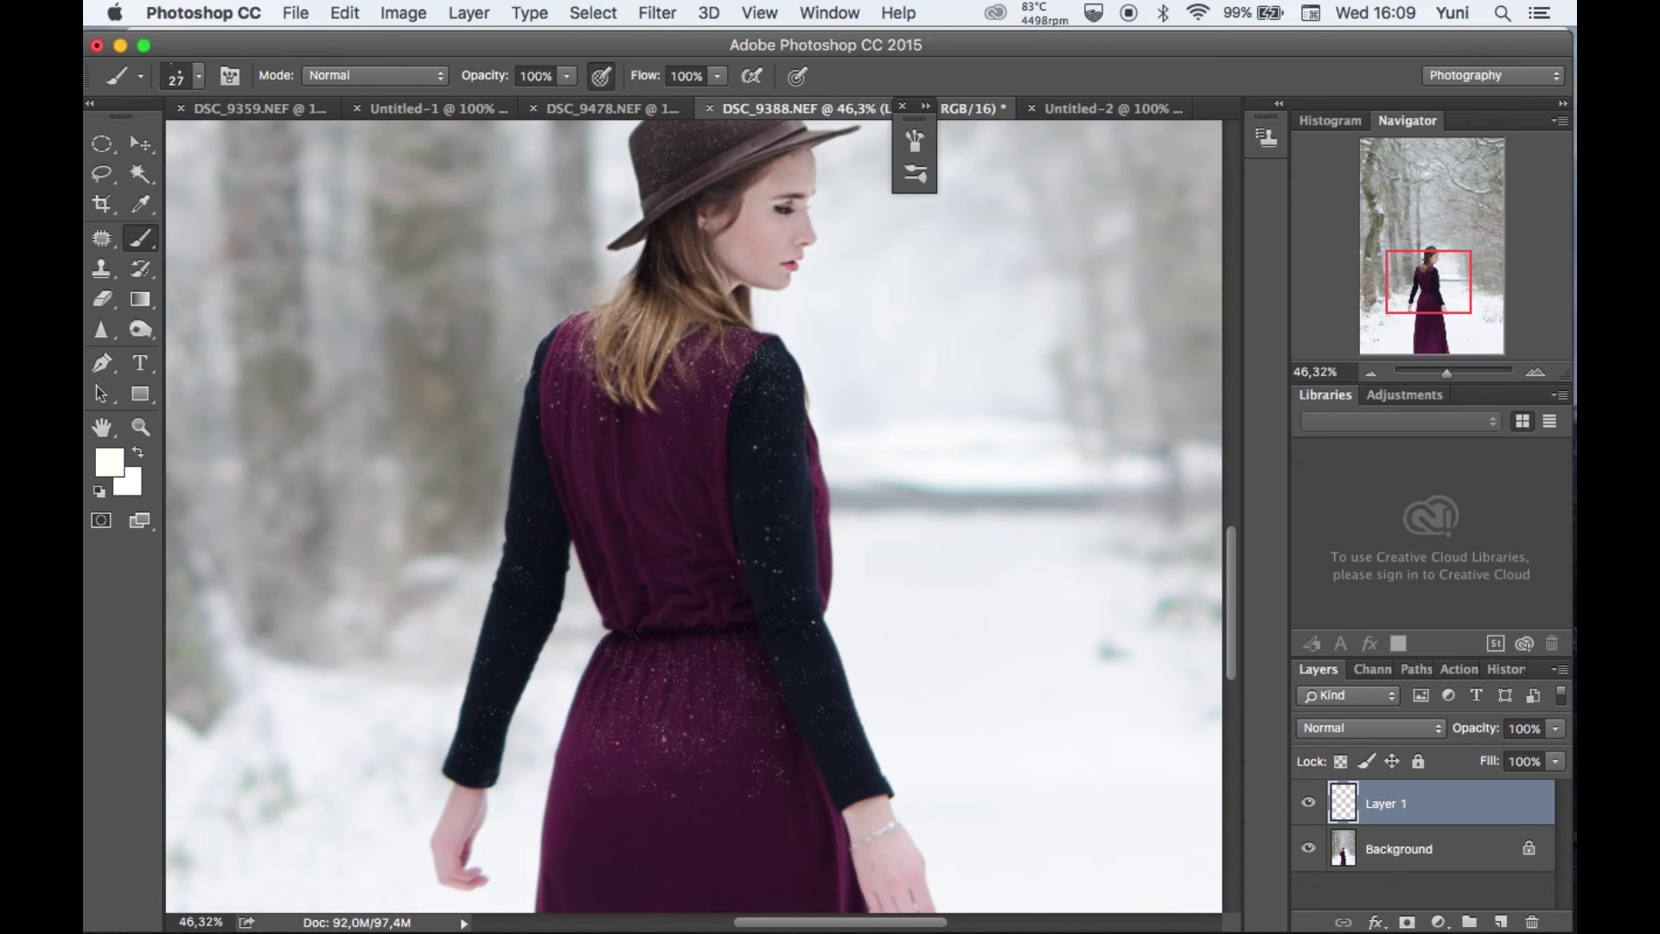
scroll(940, 636, down, 4)
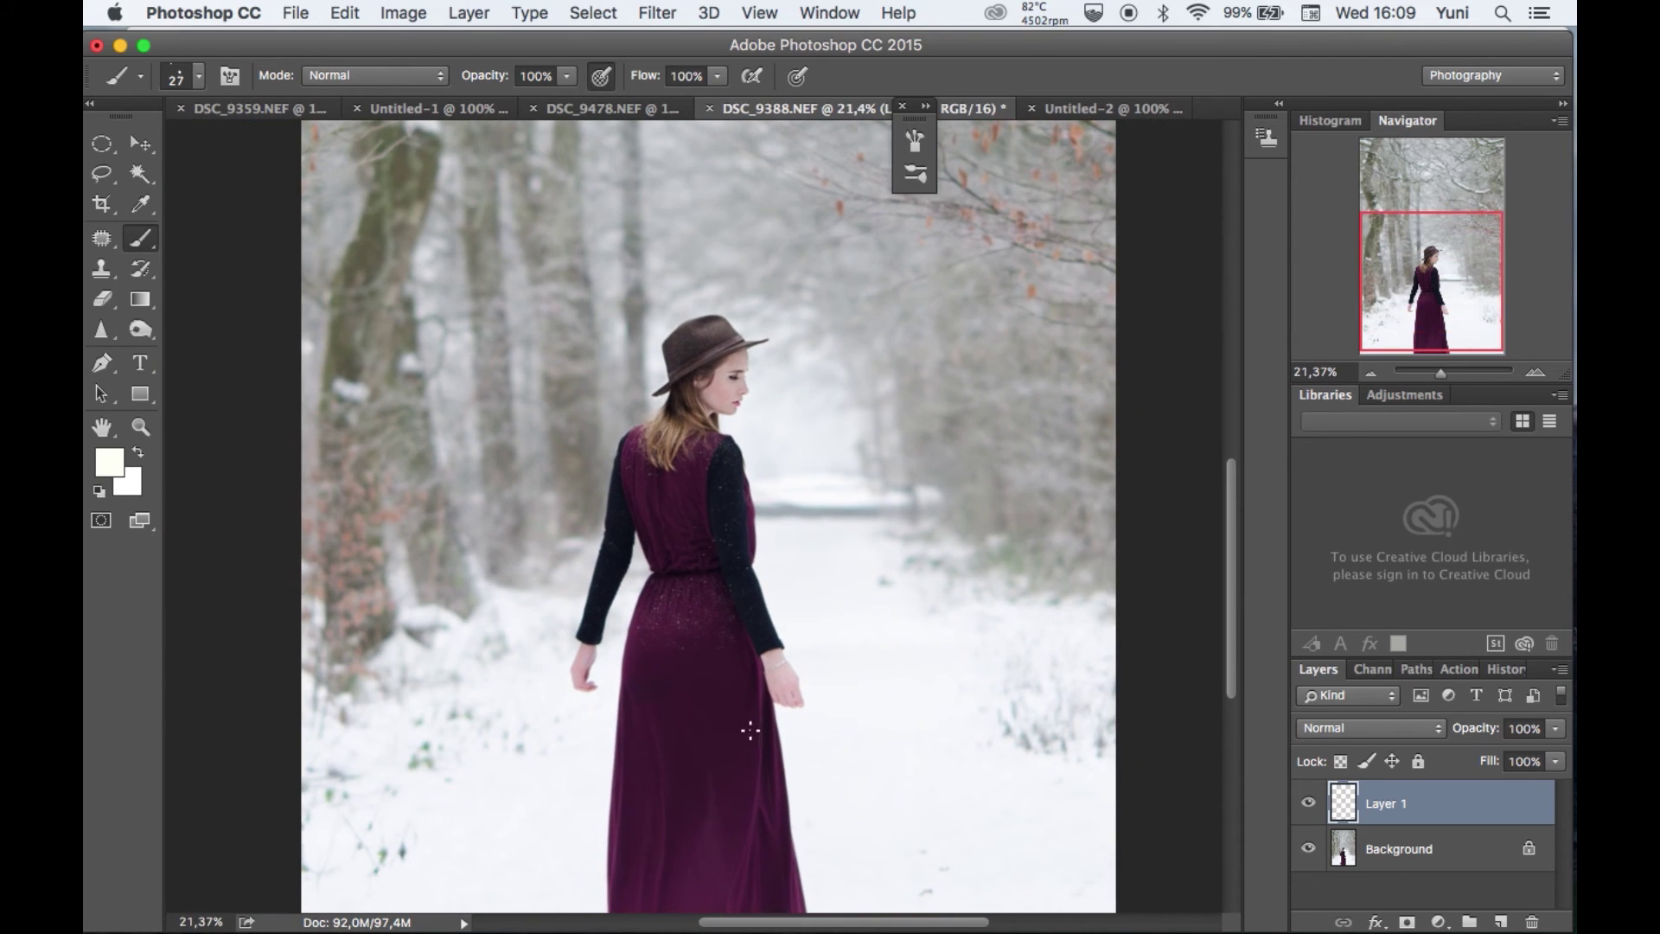
scroll(752, 733, down, 2)
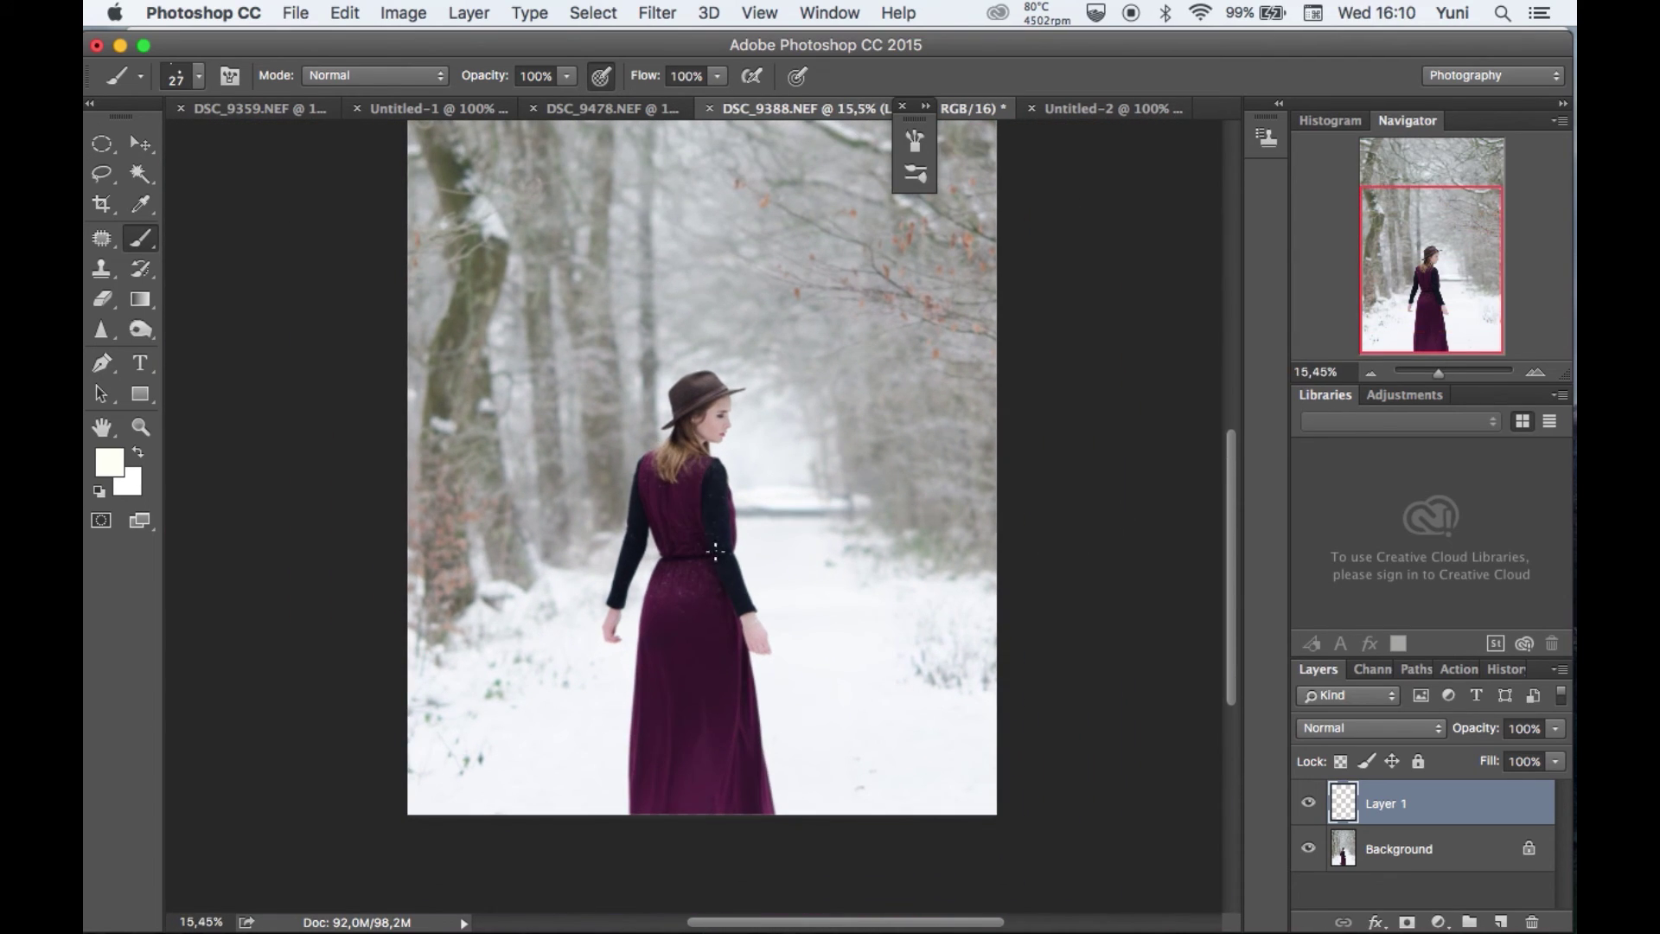
scroll(683, 512, up, 7)
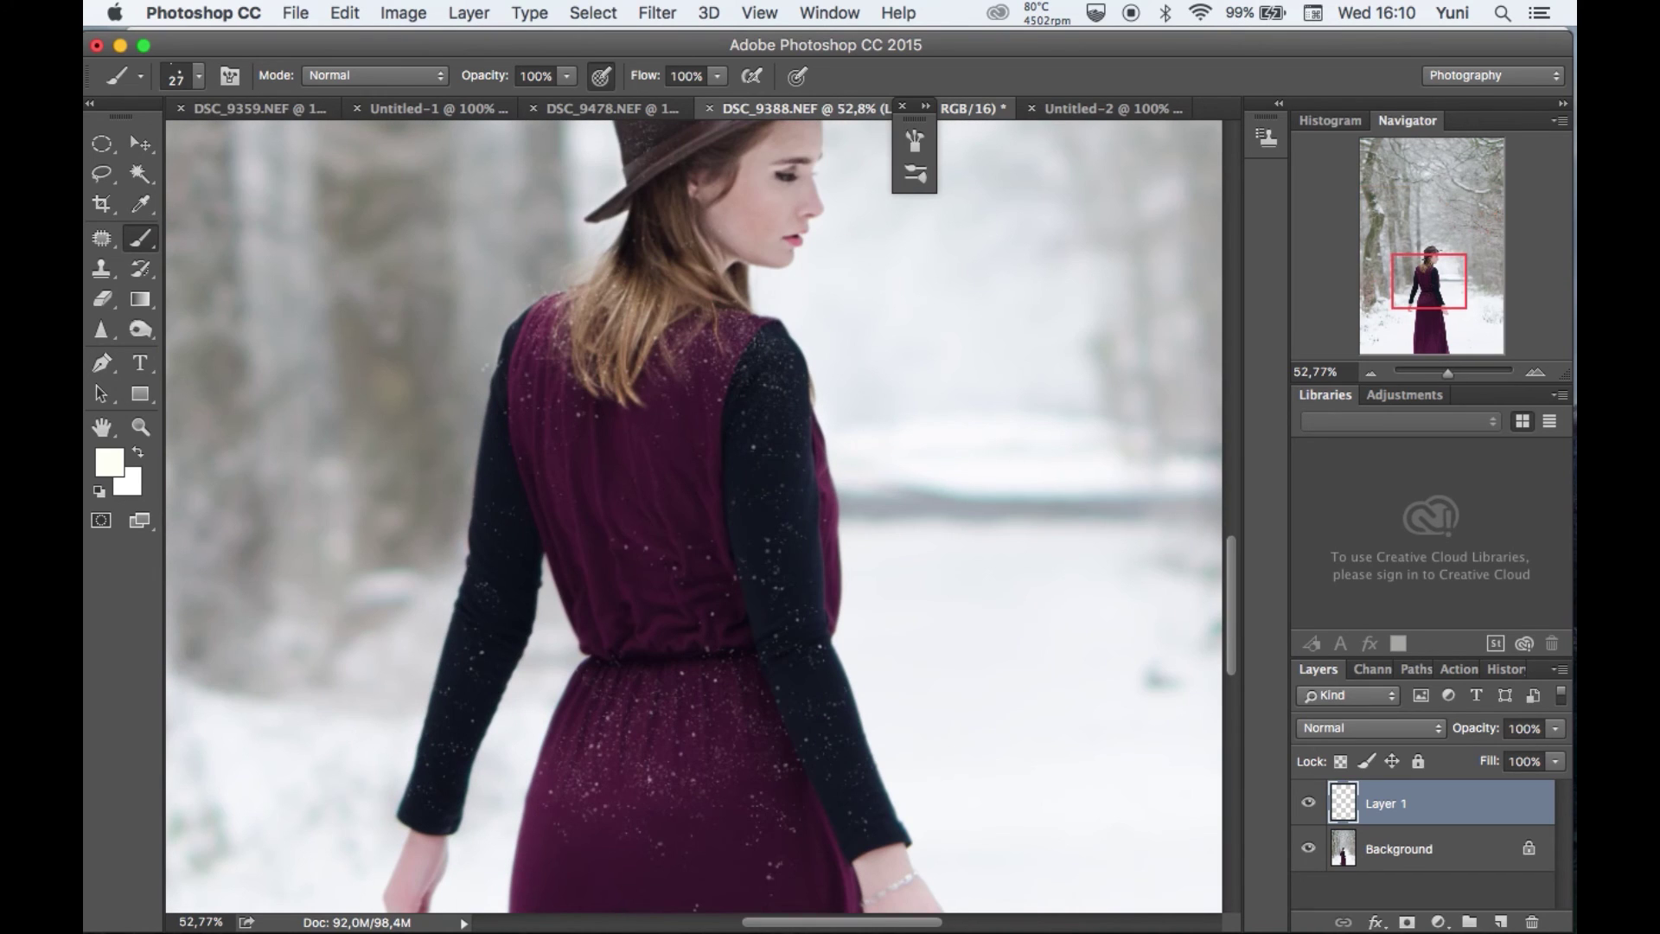
scroll(683, 512, down, 1)
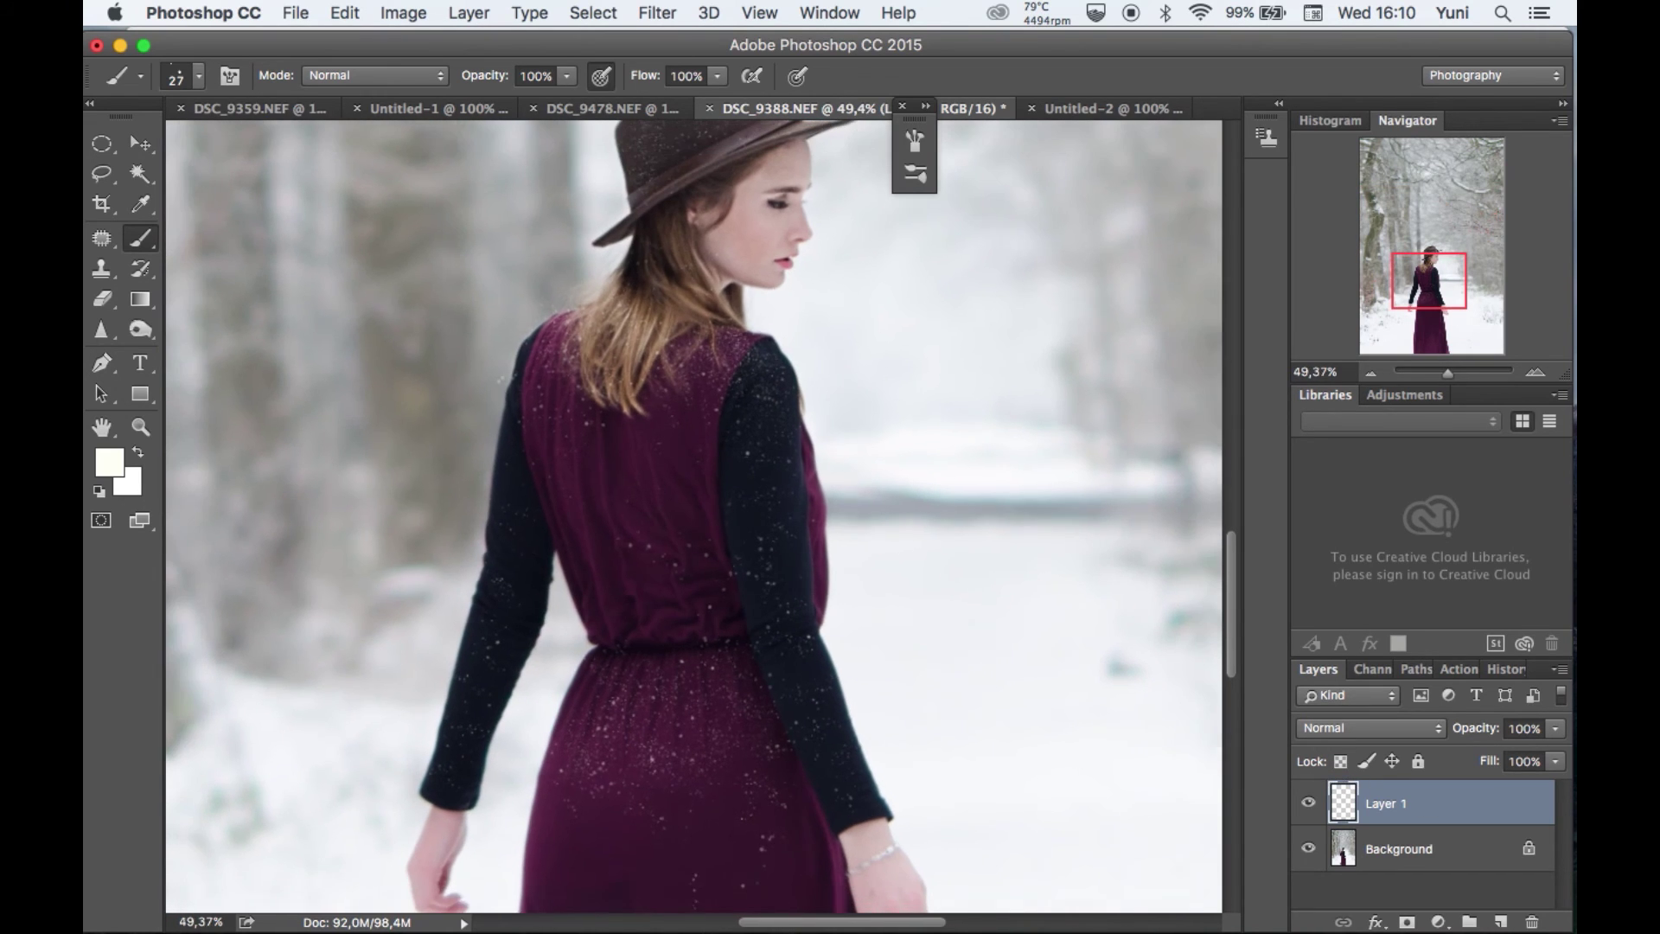
scroll(683, 512, down, 2)
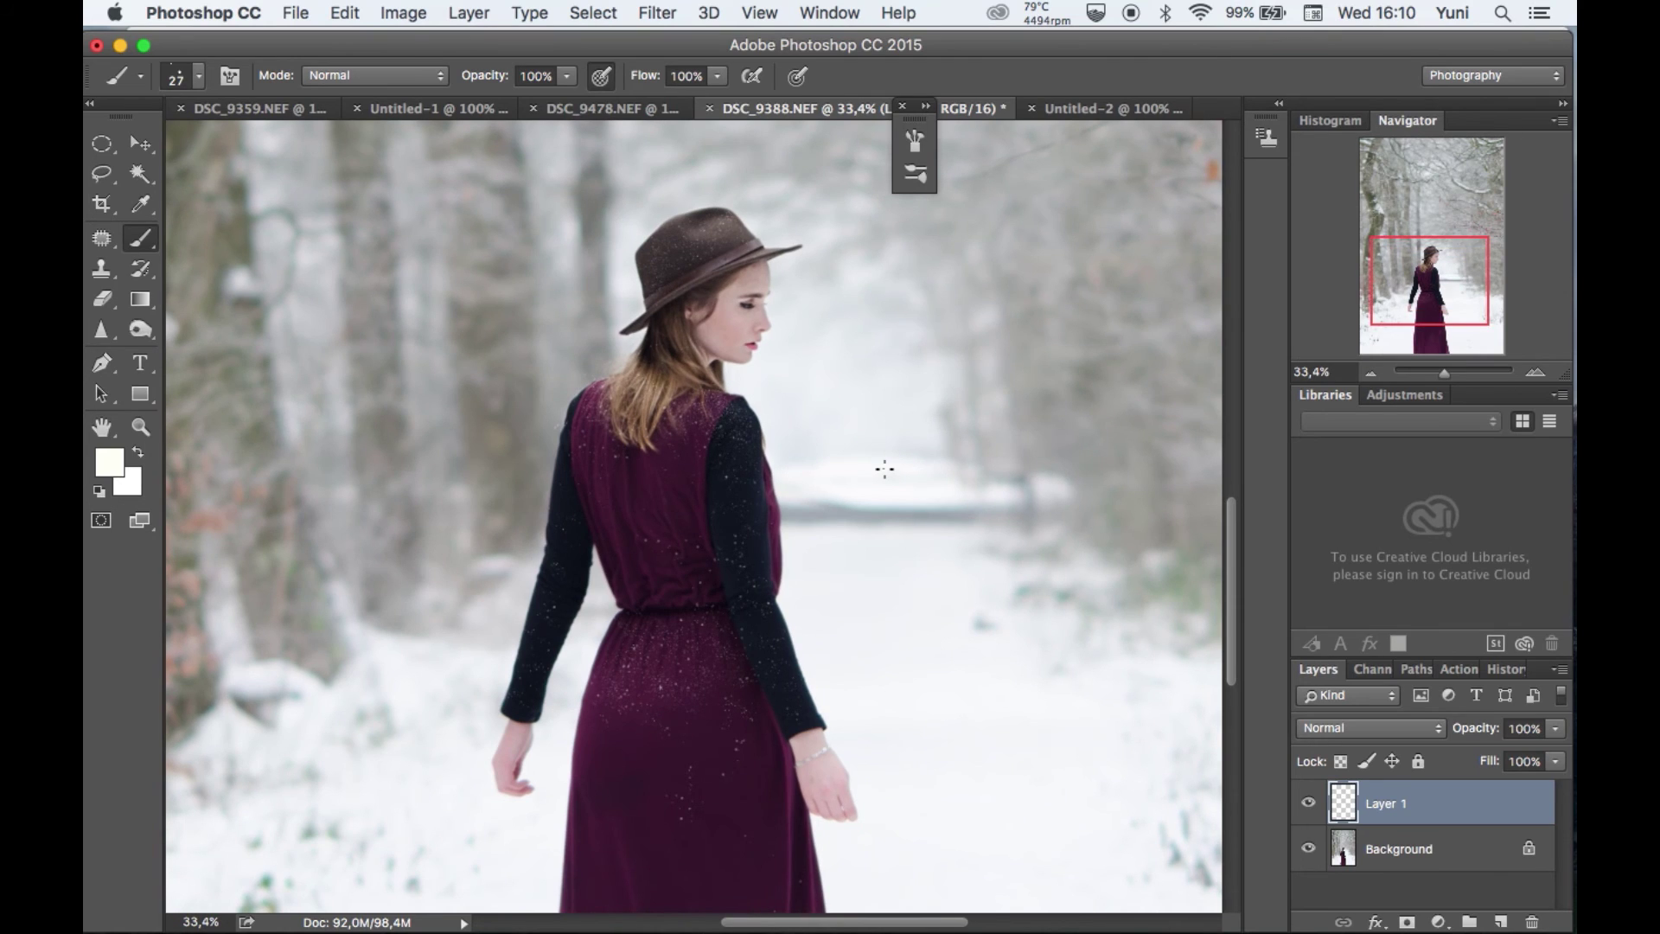
Step back two Brush Tool states in History, then return to the Layers panel
click(1467, 670)
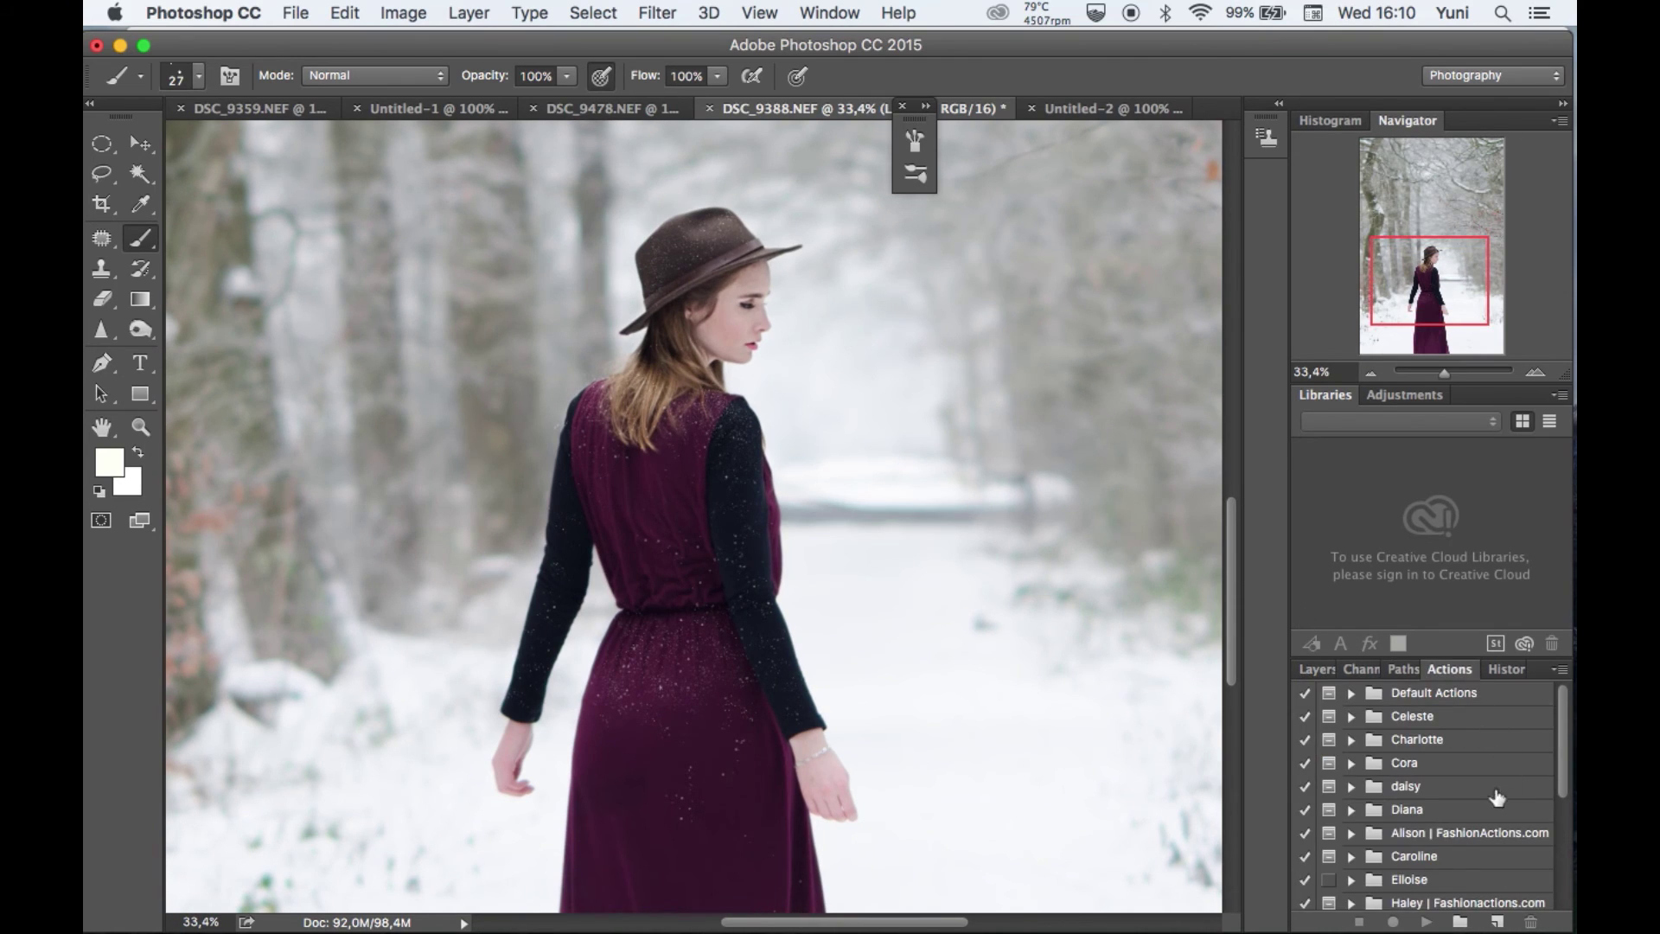
click(1515, 670)
click(1505, 764)
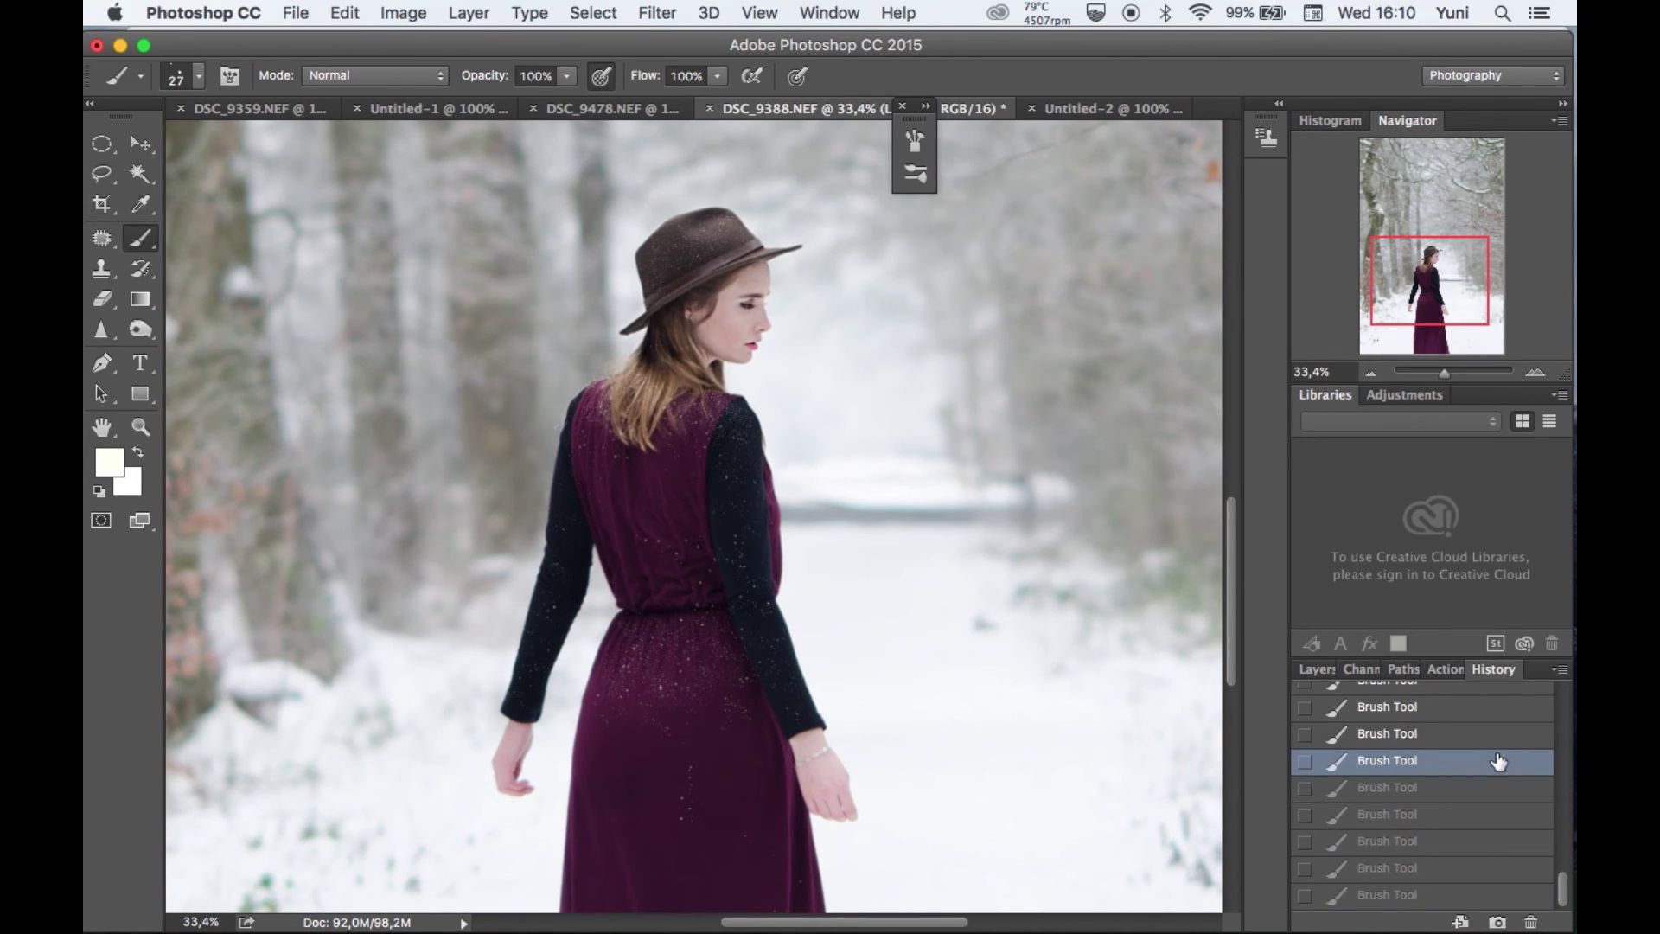
click(1474, 734)
scroll(1426, 761, up, 2)
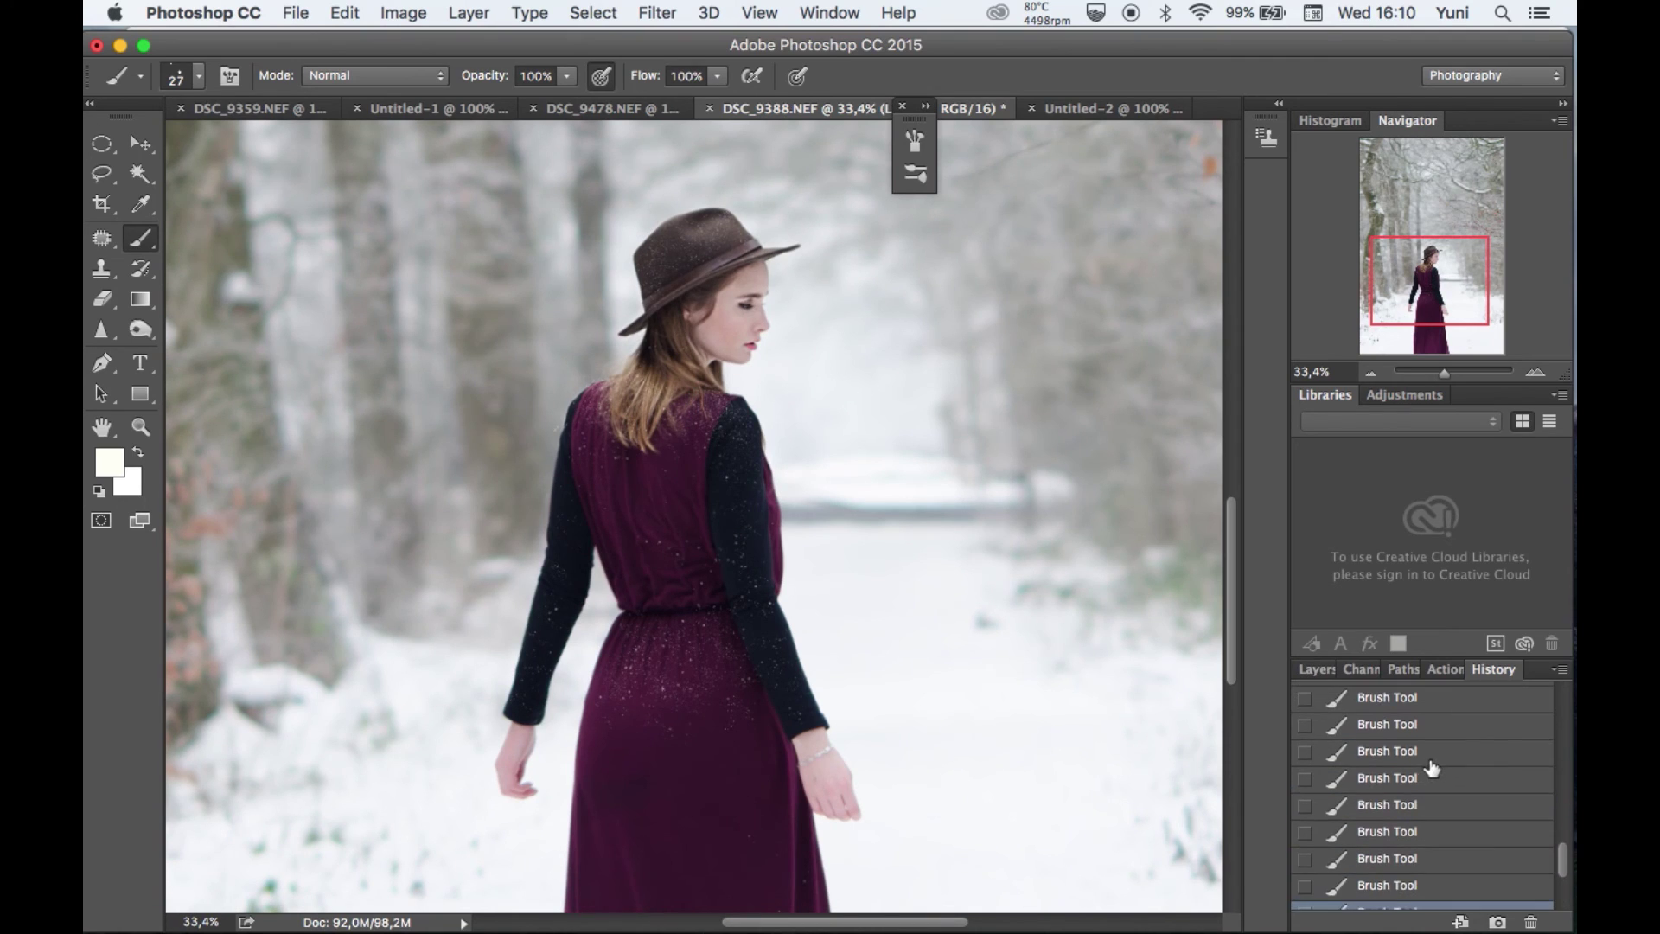
scroll(1422, 757, down, 1)
scroll(1409, 765, up, 2)
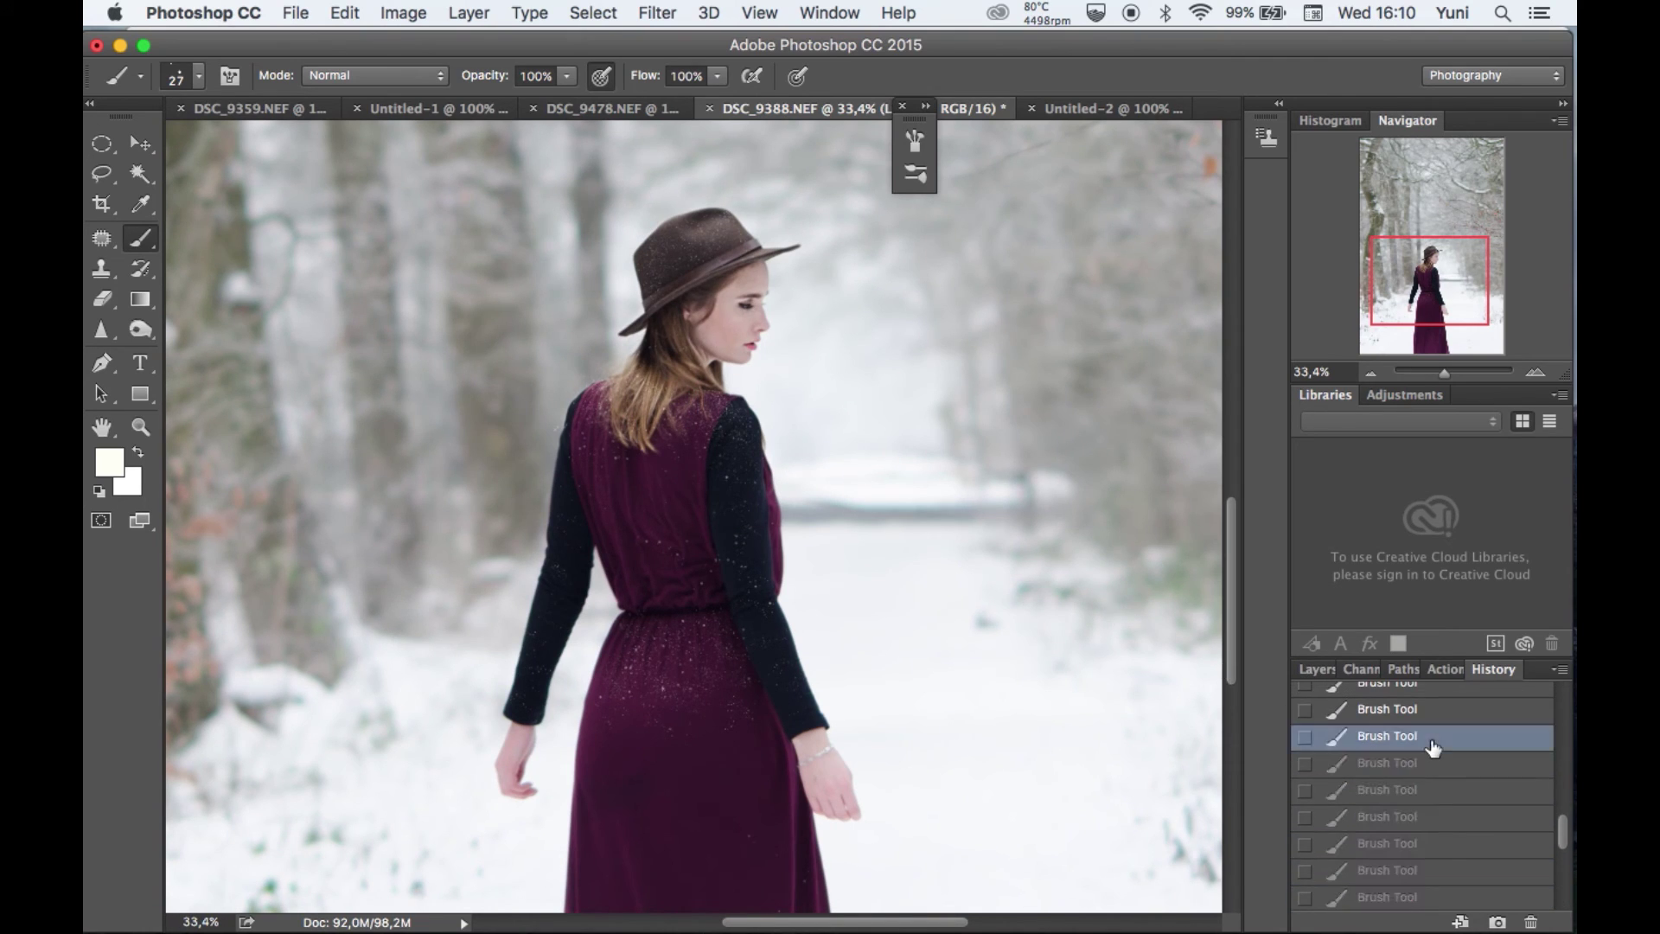
scroll(1431, 756, down, 1)
scroll(828, 542, down, 6)
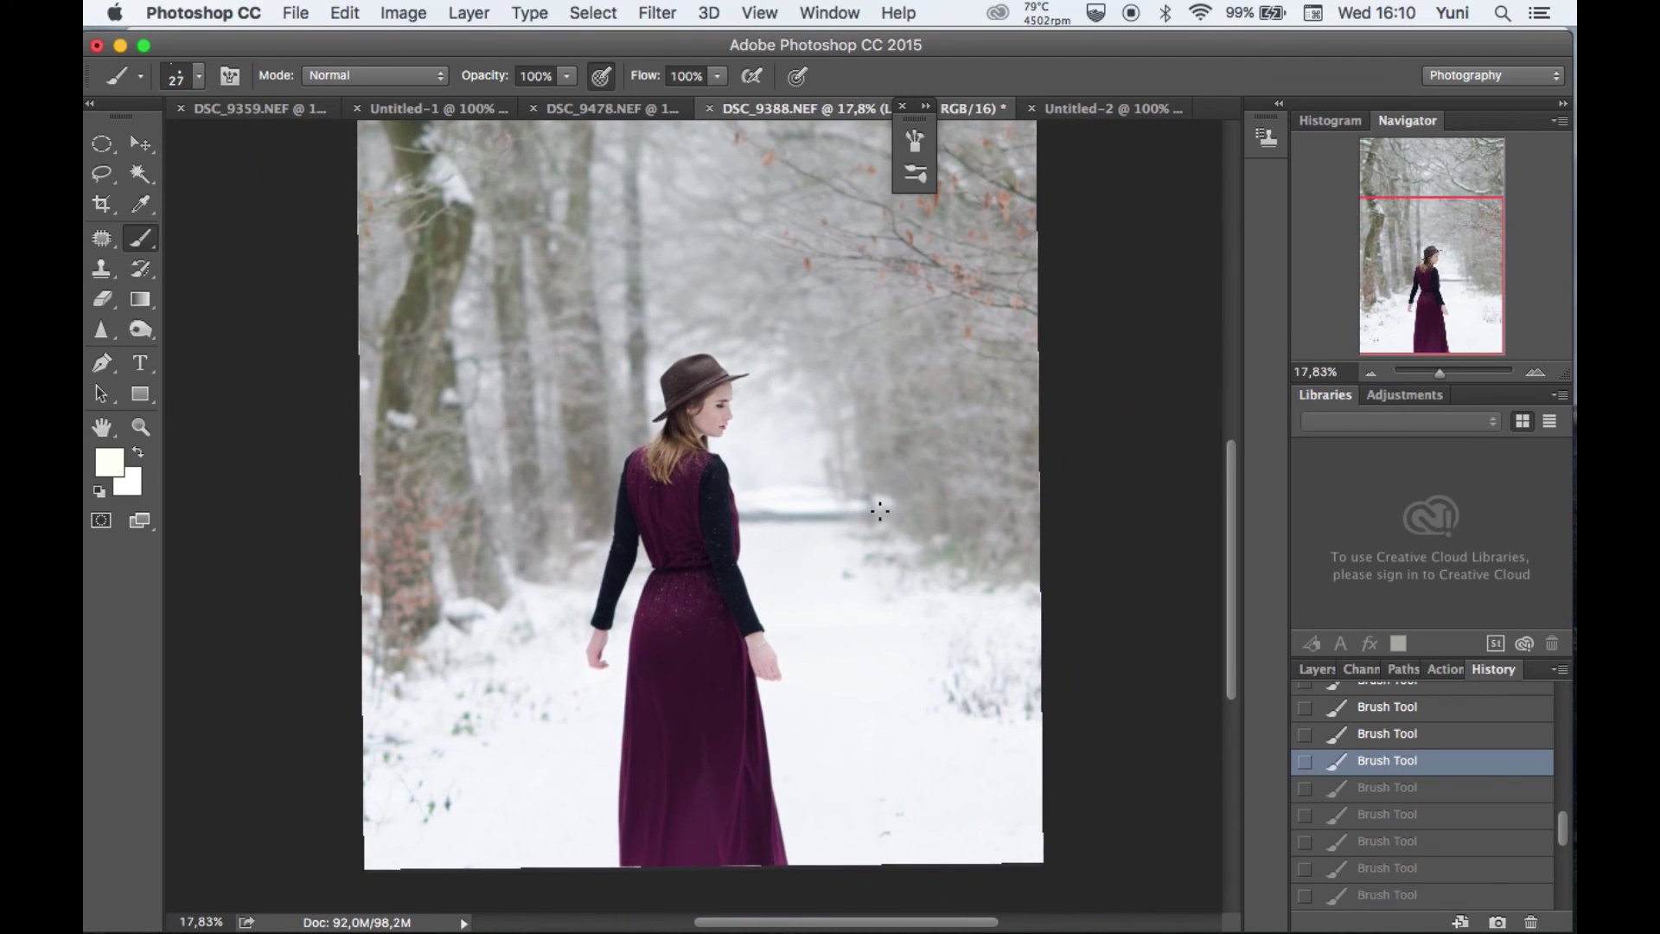
key(F7)
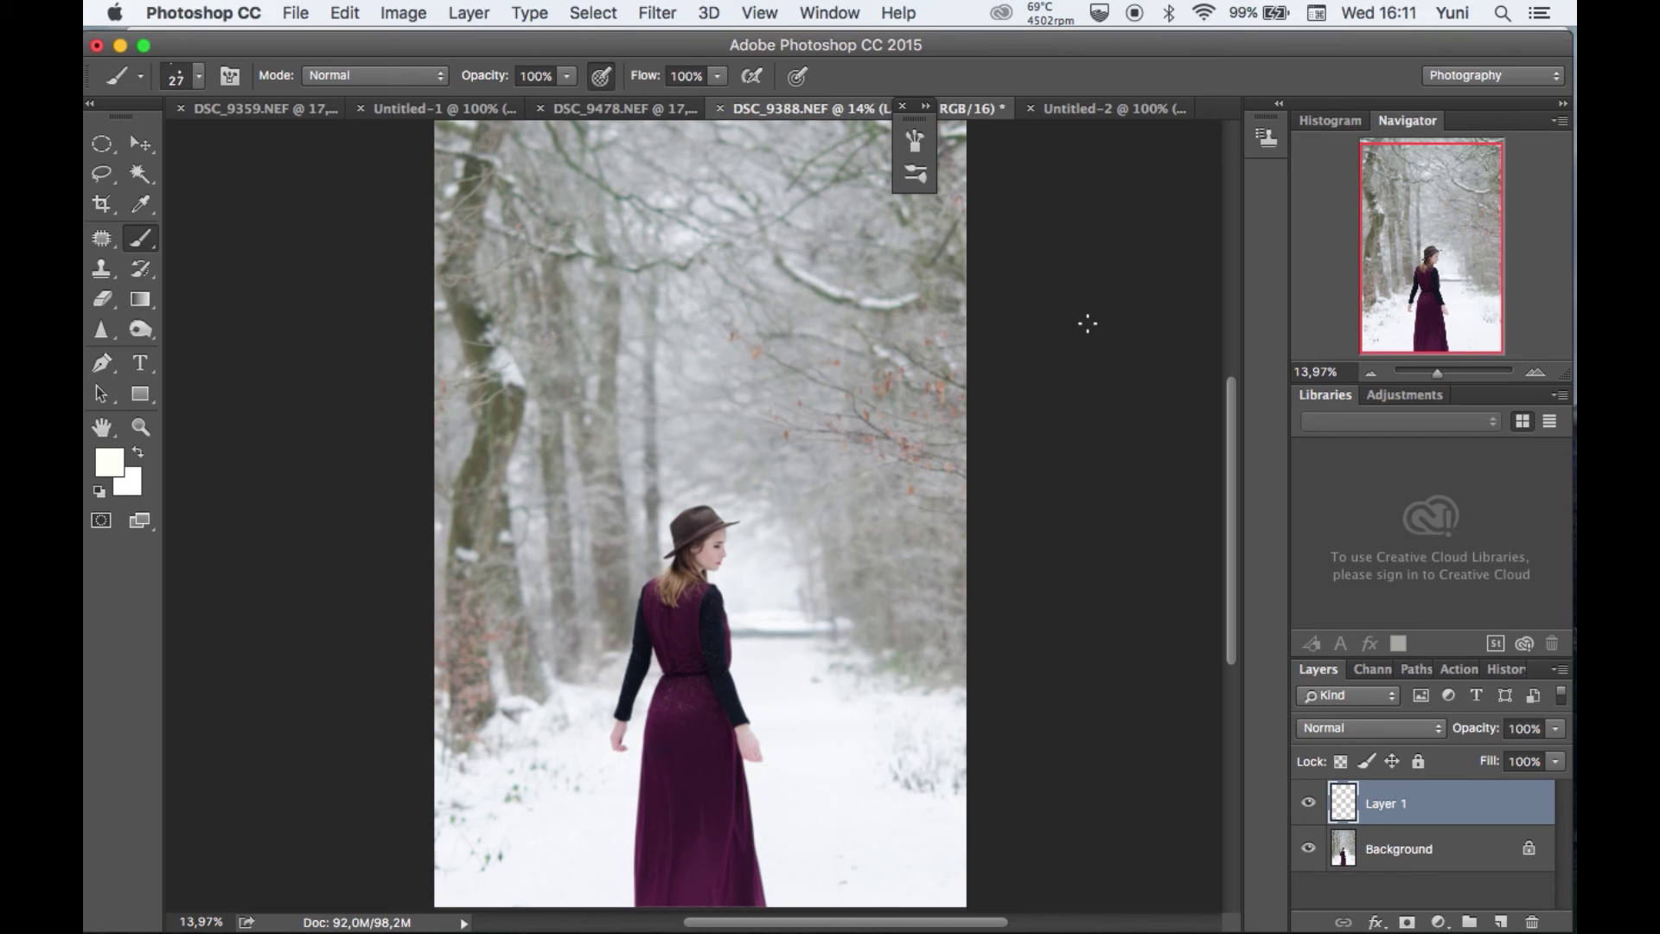
Add a new empty Layer 2 for more snowflakes
scroll(973, 387, up, 5)
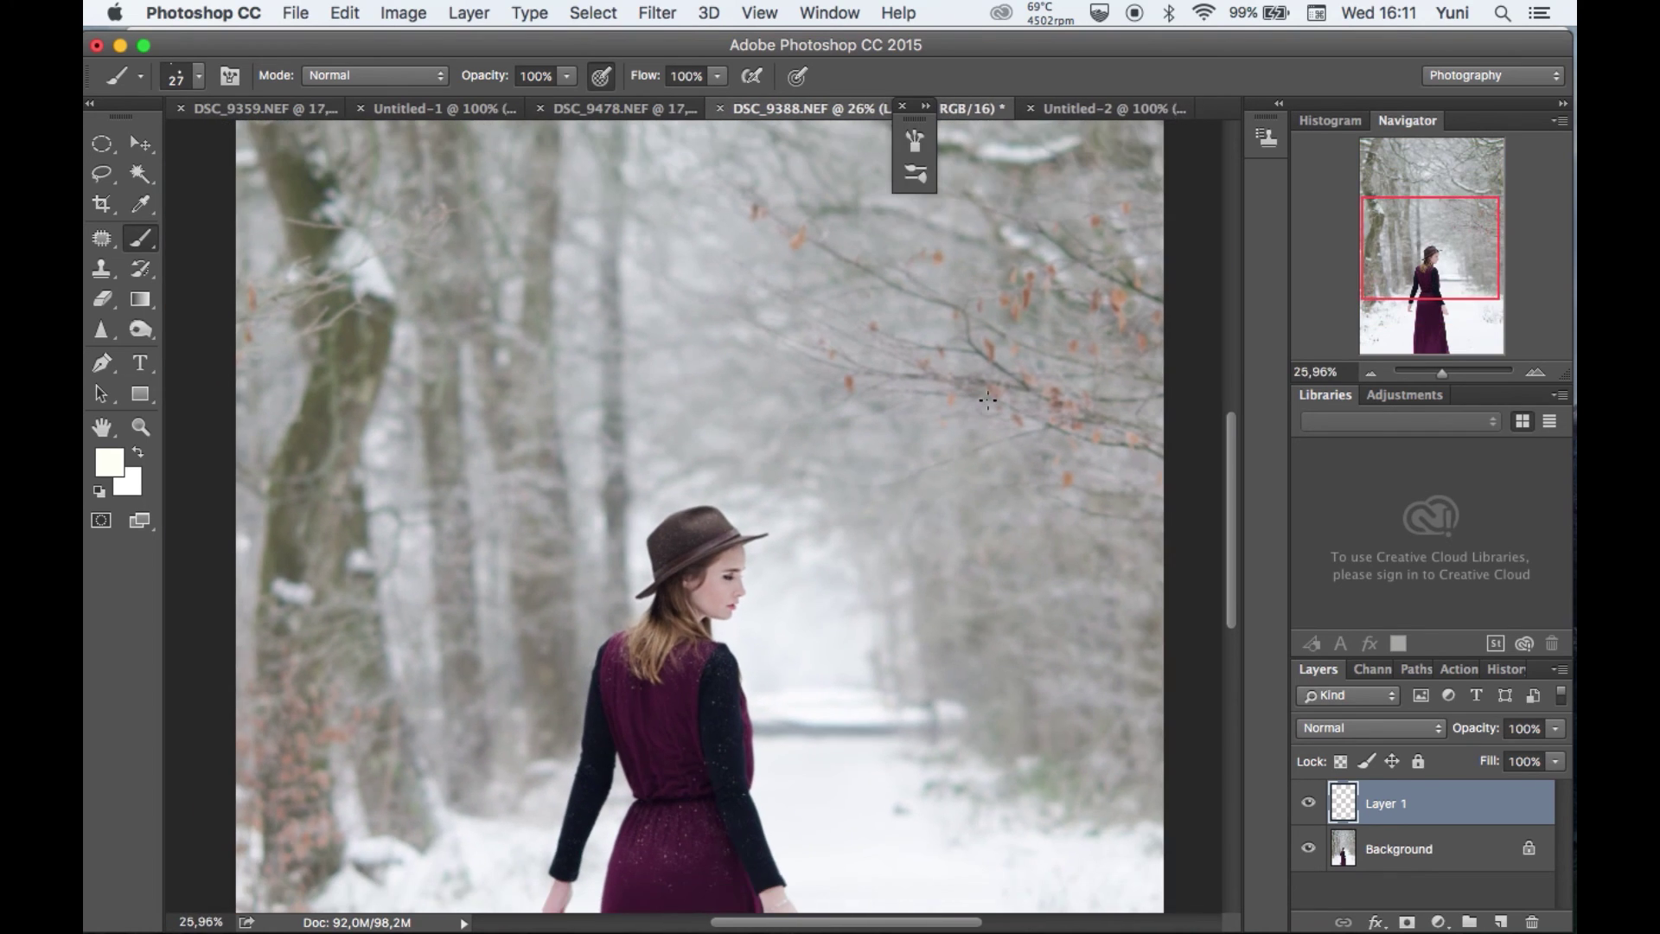
scroll(987, 400, down, 1)
click(1500, 922)
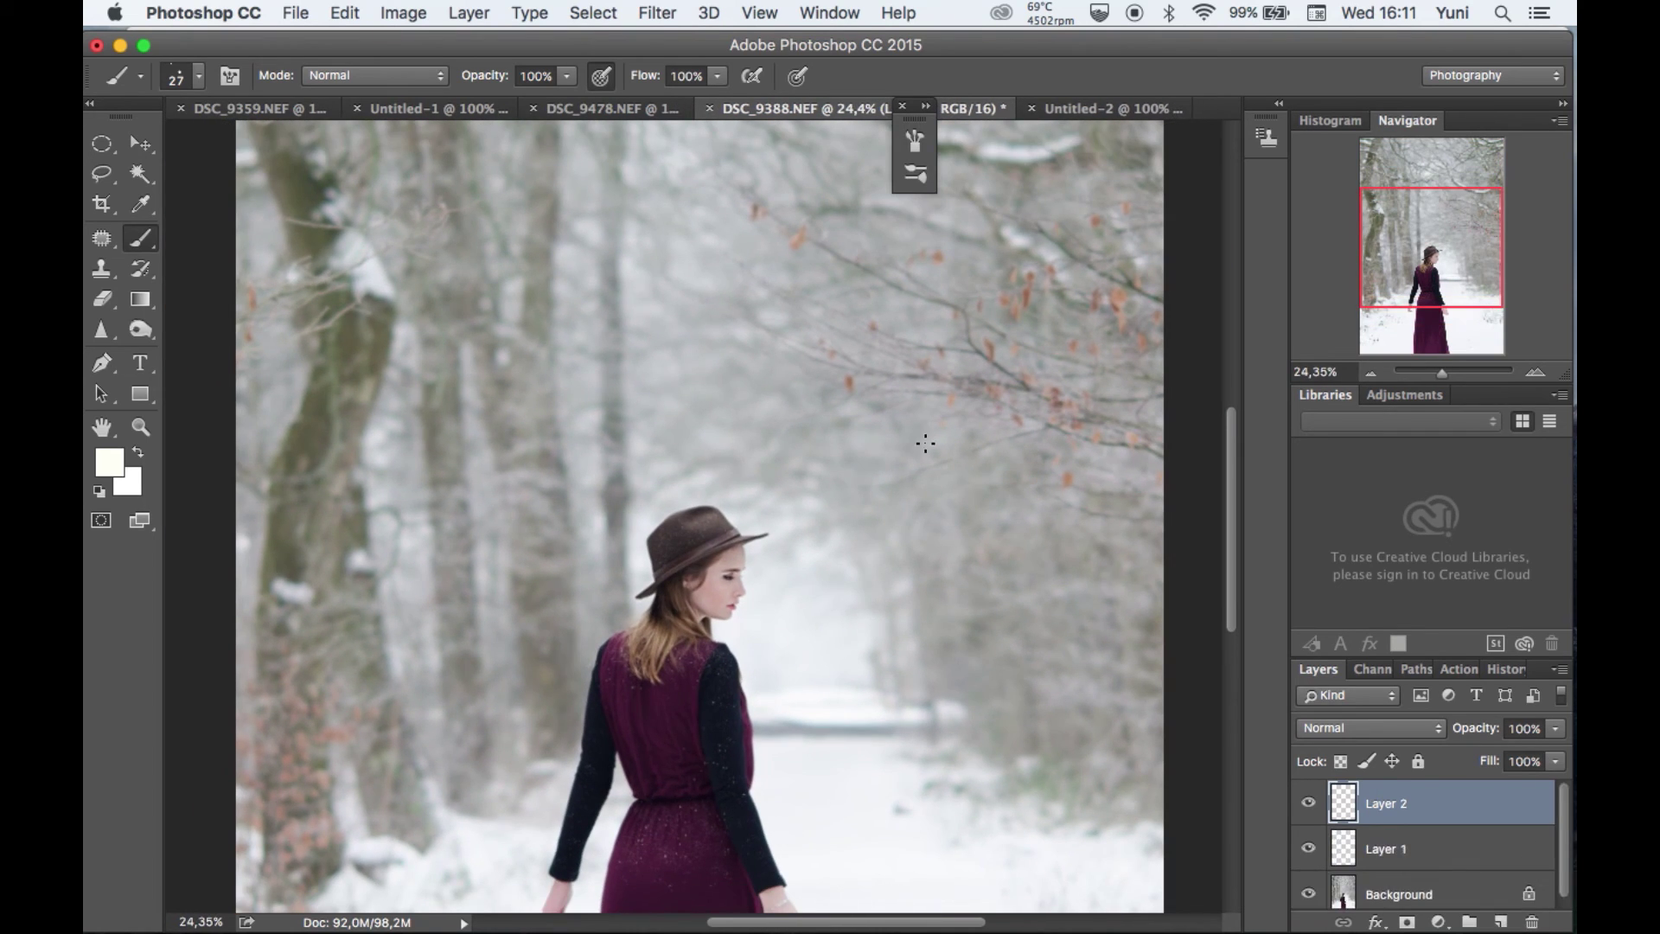
scroll(985, 520, down, 3)
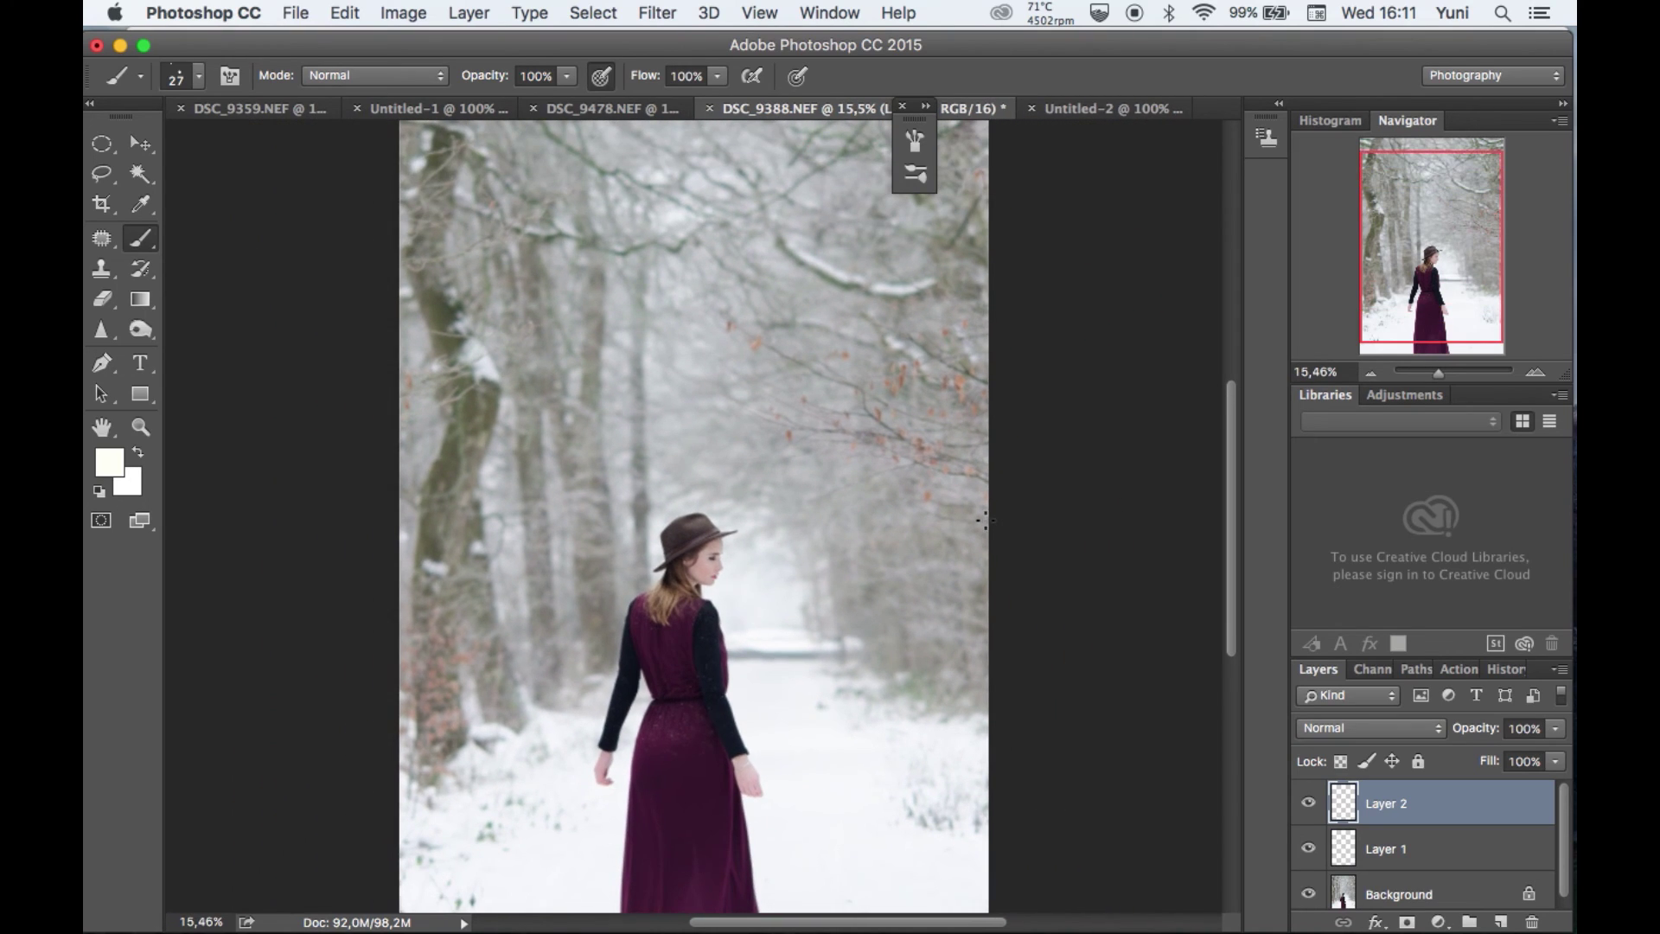
right_click(553, 108)
click(854, 338)
Resize the snowflake brush to 31 px
click(206, 74)
click(227, 147)
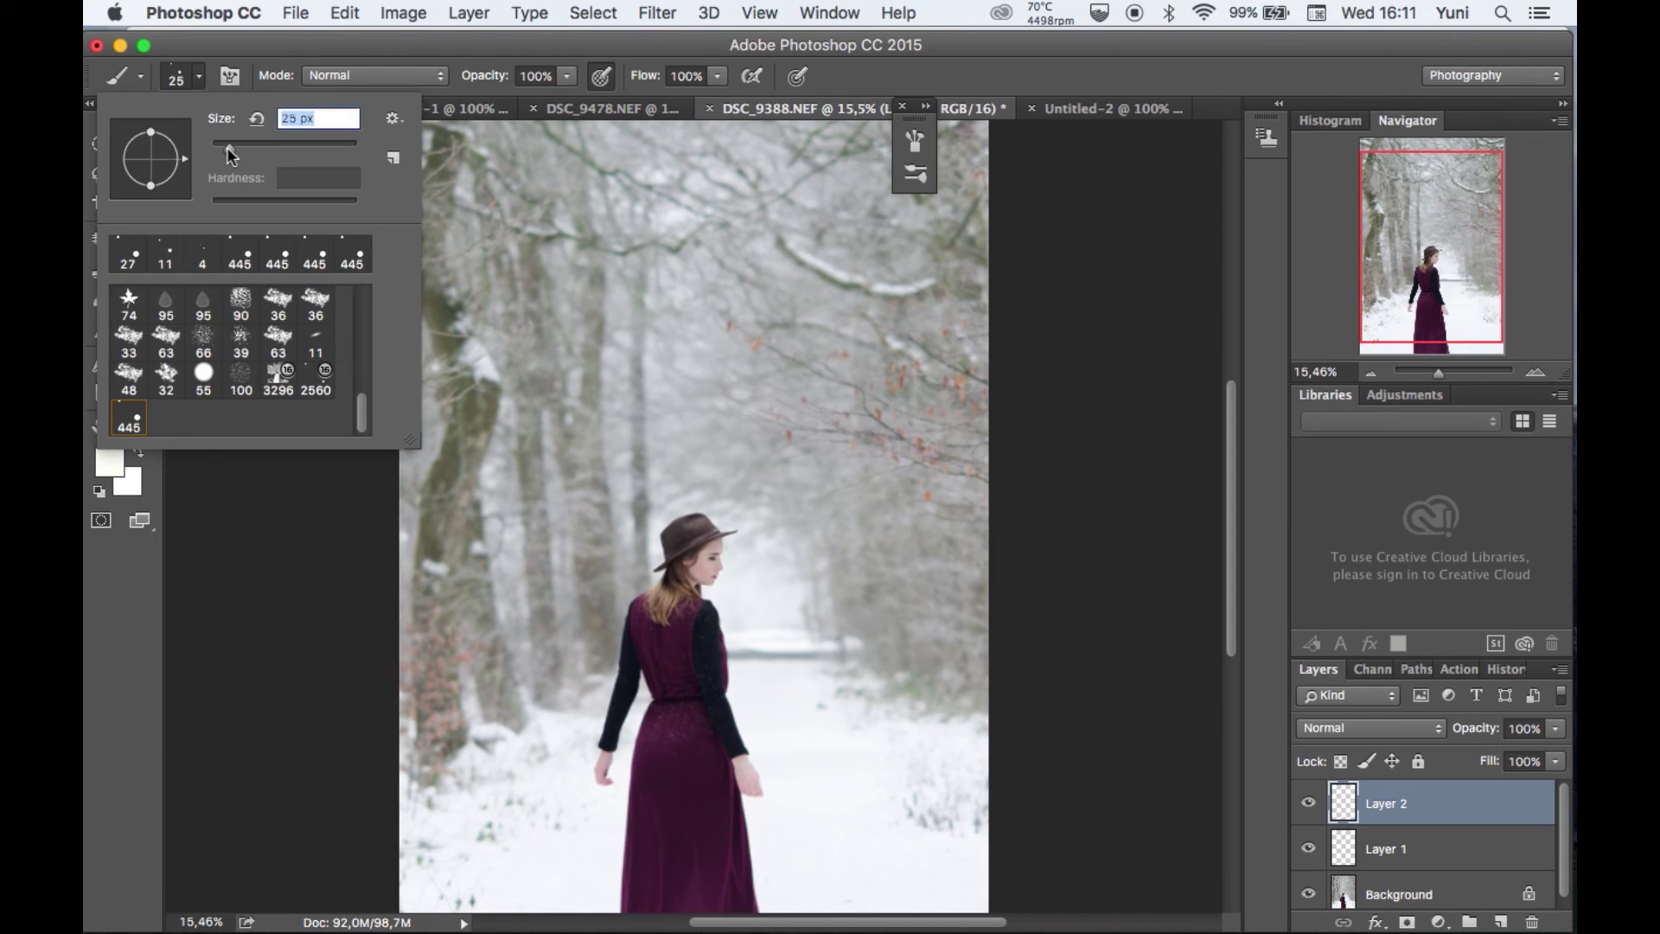
click(564, 338)
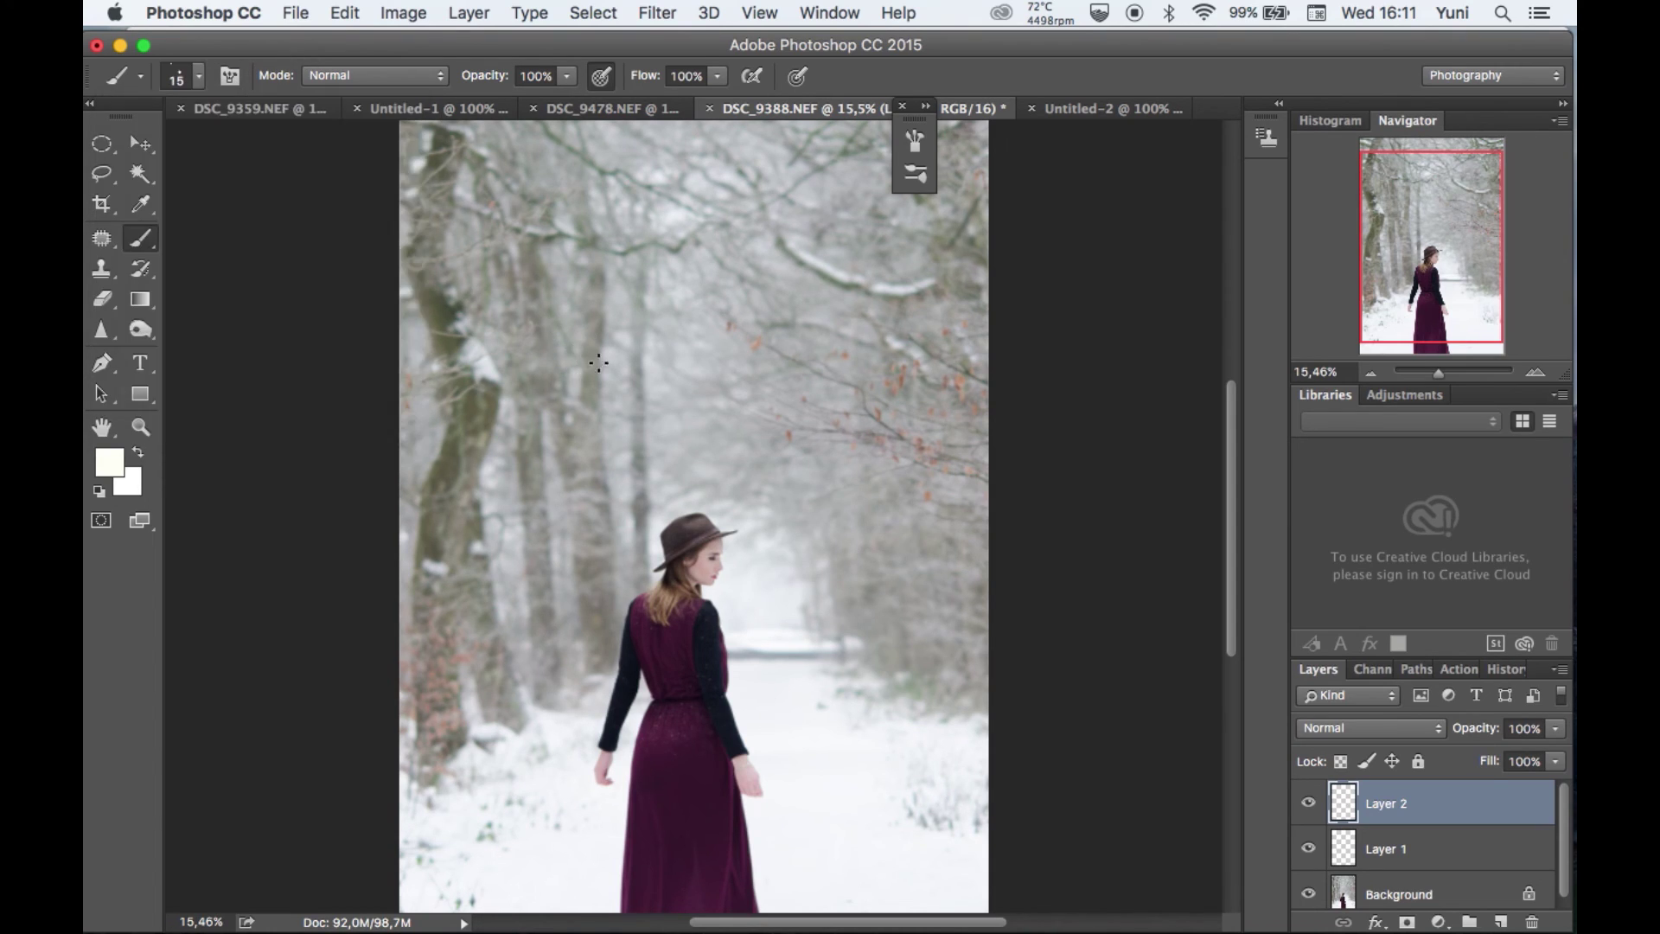
click(199, 76)
drag(247, 144, 233, 148)
click(585, 312)
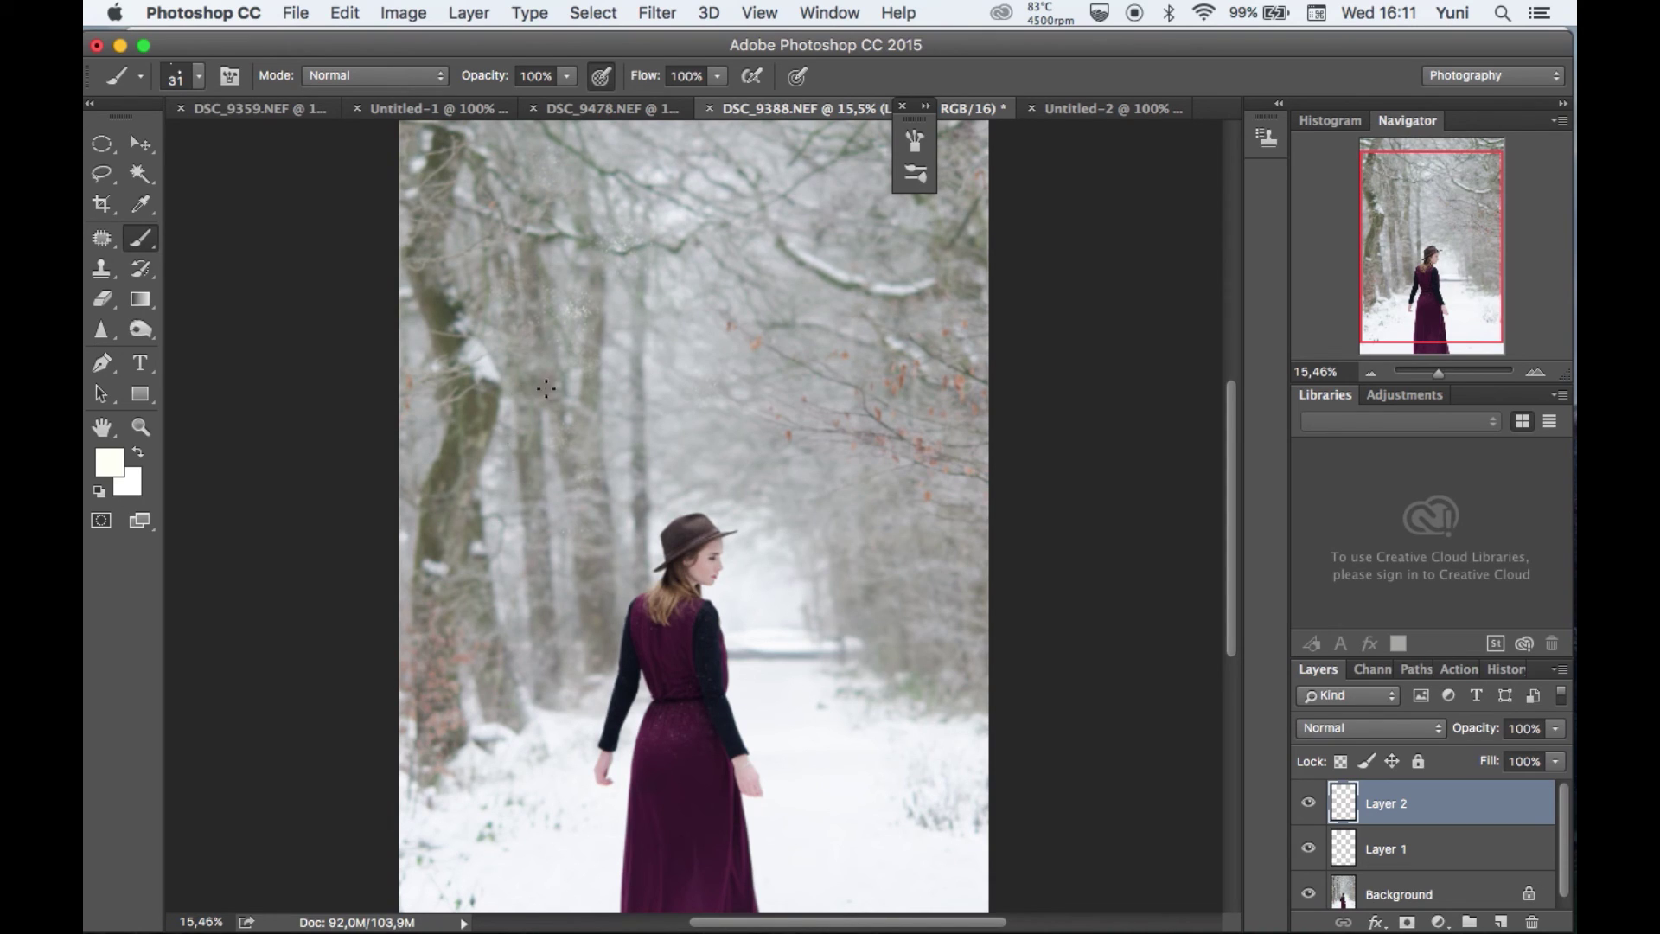
Scatter 31 px specks across the trees on Layer 2, then add Layer 3 and paint a stroke
scroll(936, 515, down, 1)
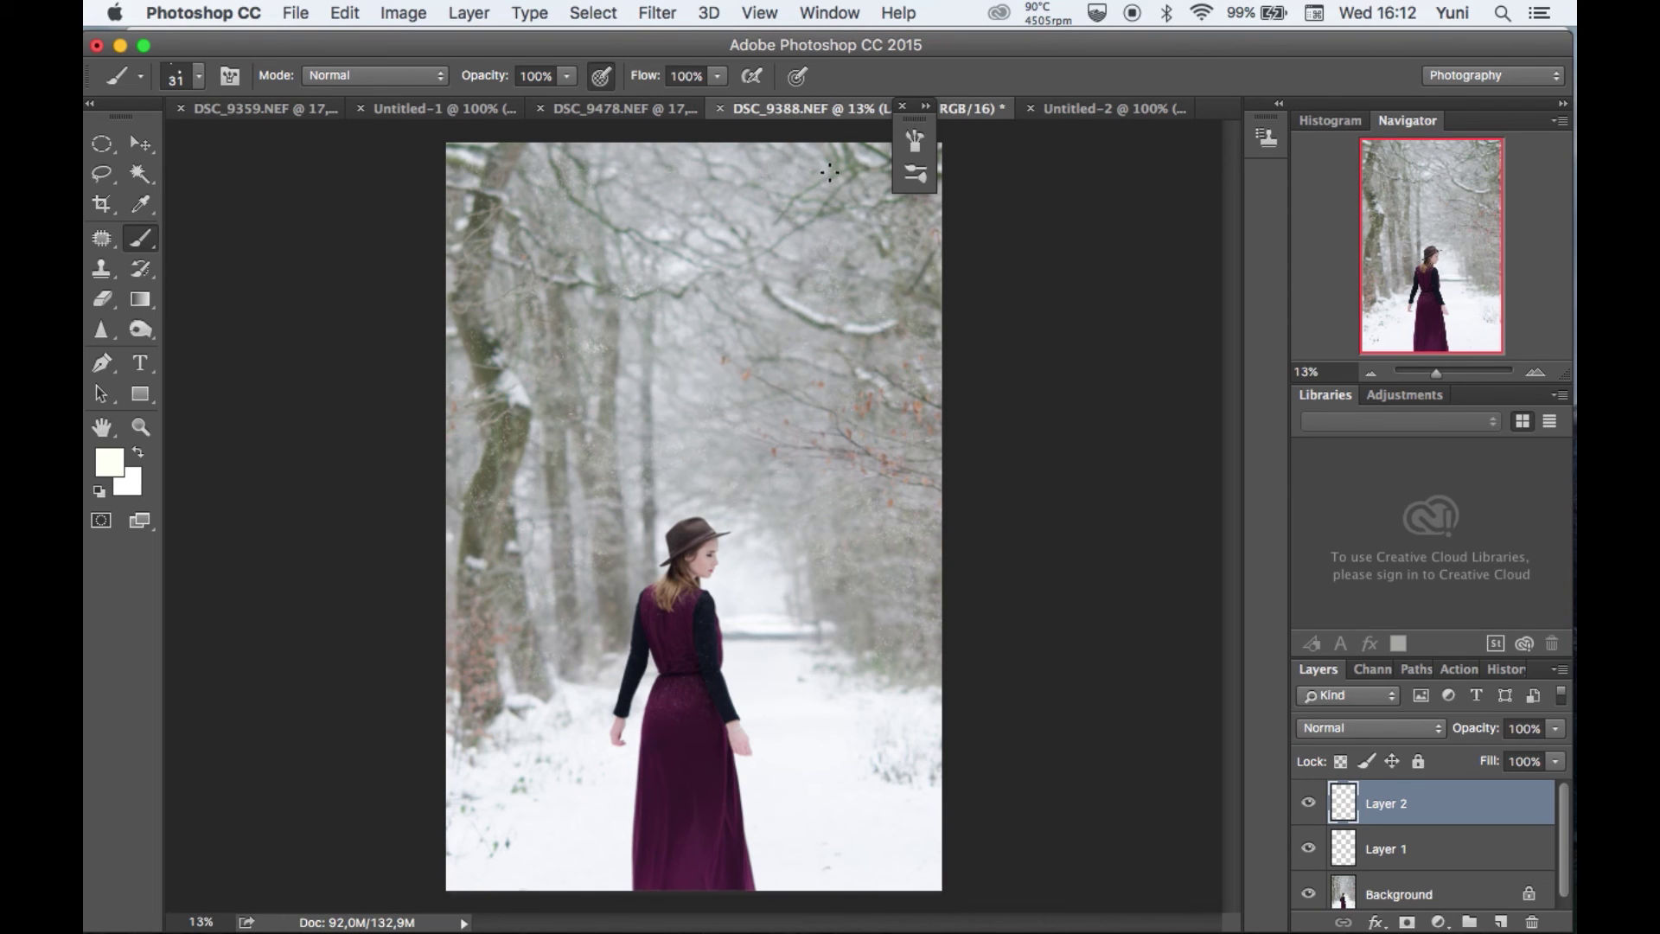
scroll(695, 514, up, 2)
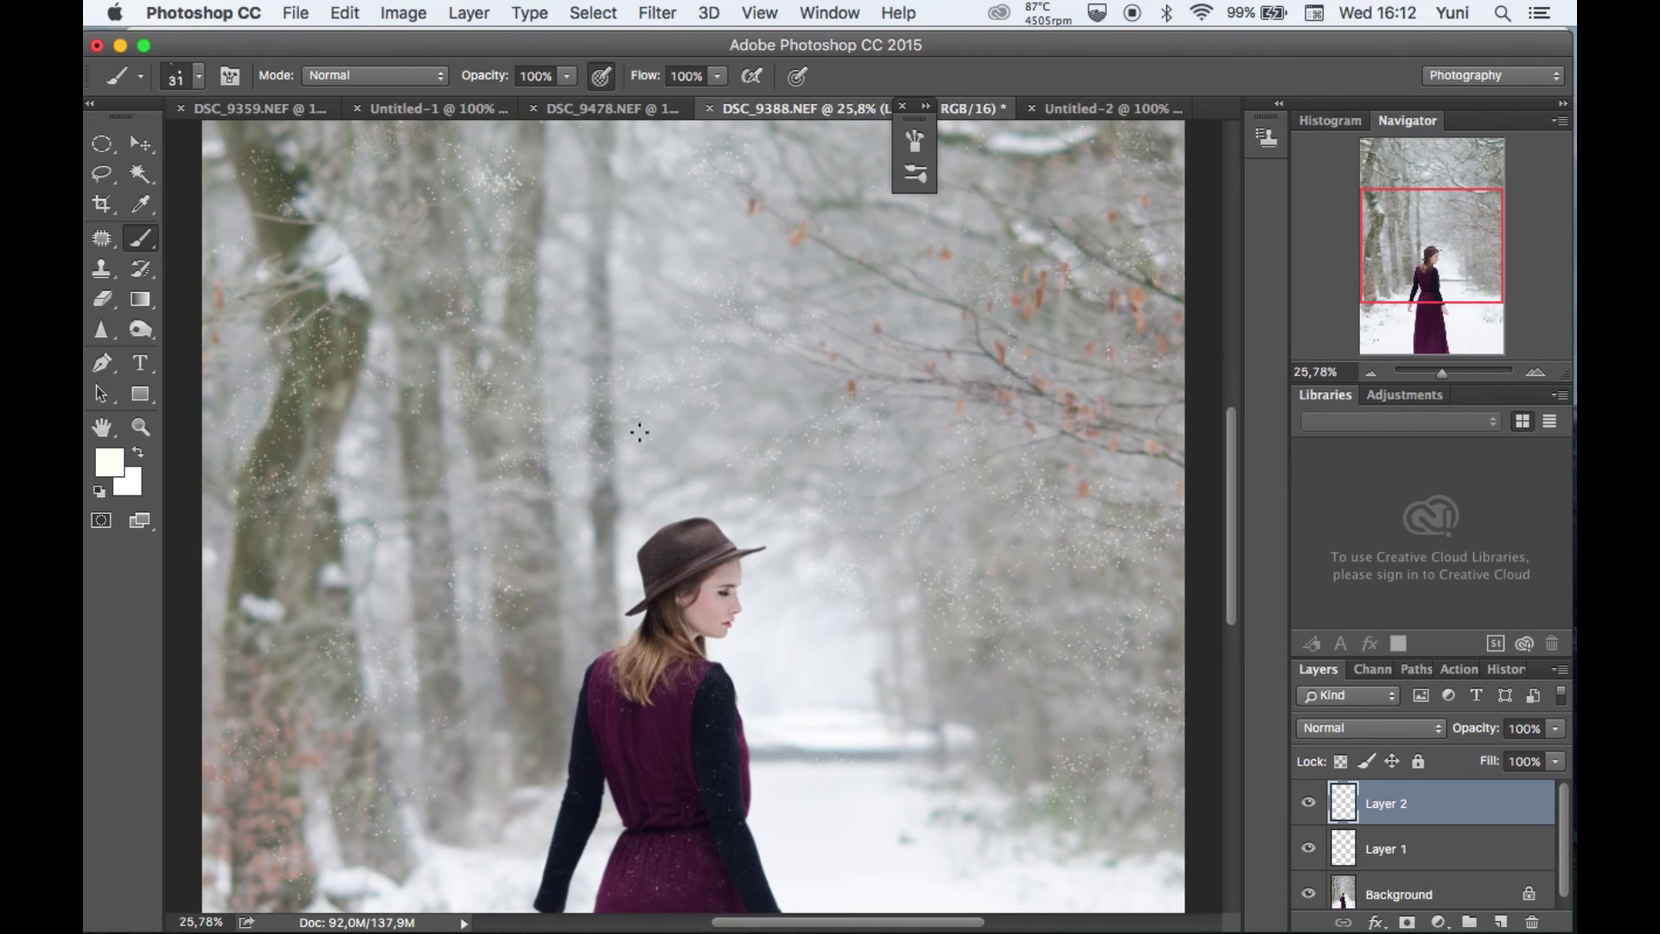
scroll(668, 435, up, 5)
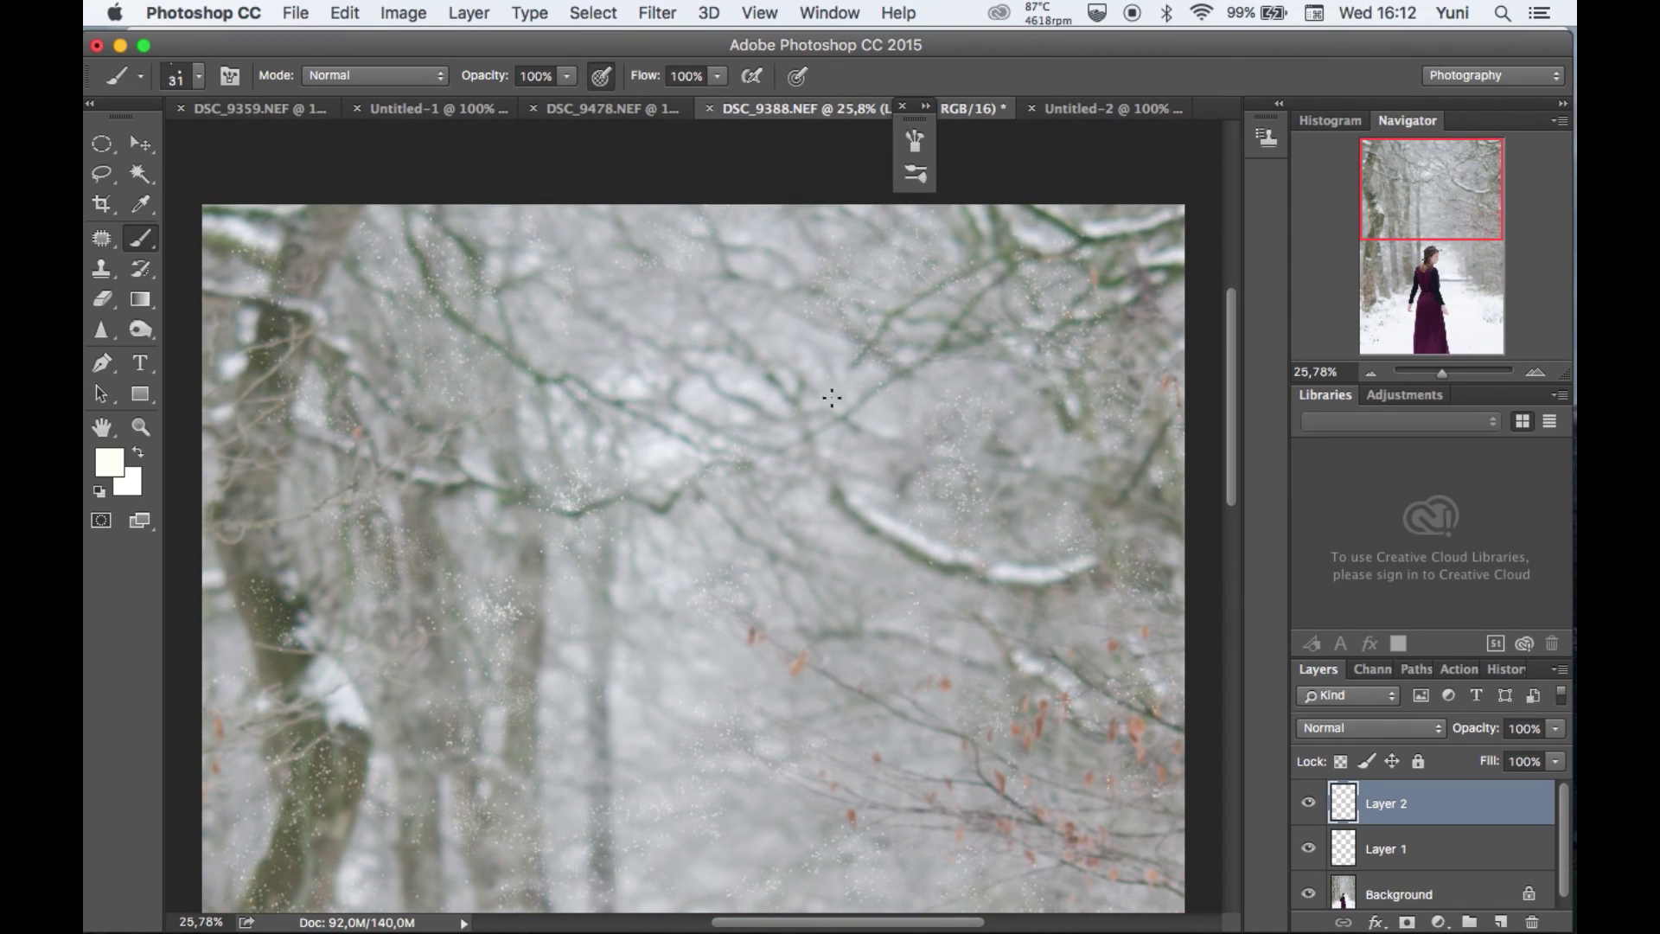
scroll(668, 435, down, 1)
scroll(744, 335, down, 3)
right_click(875, 572)
key(Escape)
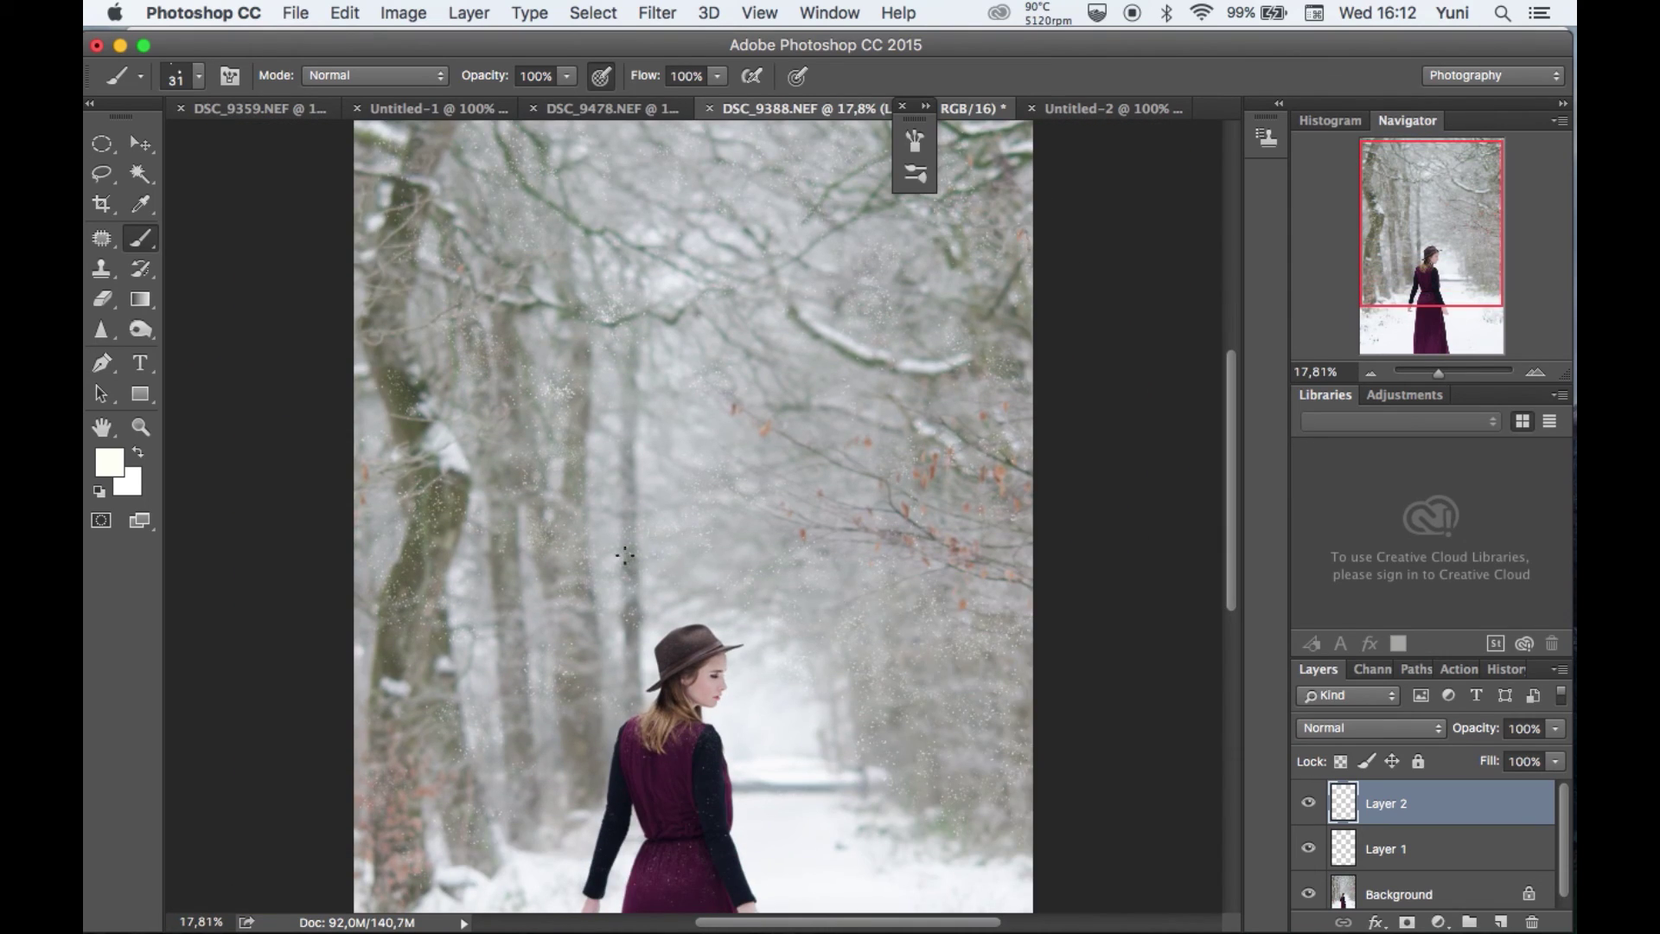
scroll(545, 746, down, 1)
scroll(544, 745, left, 1)
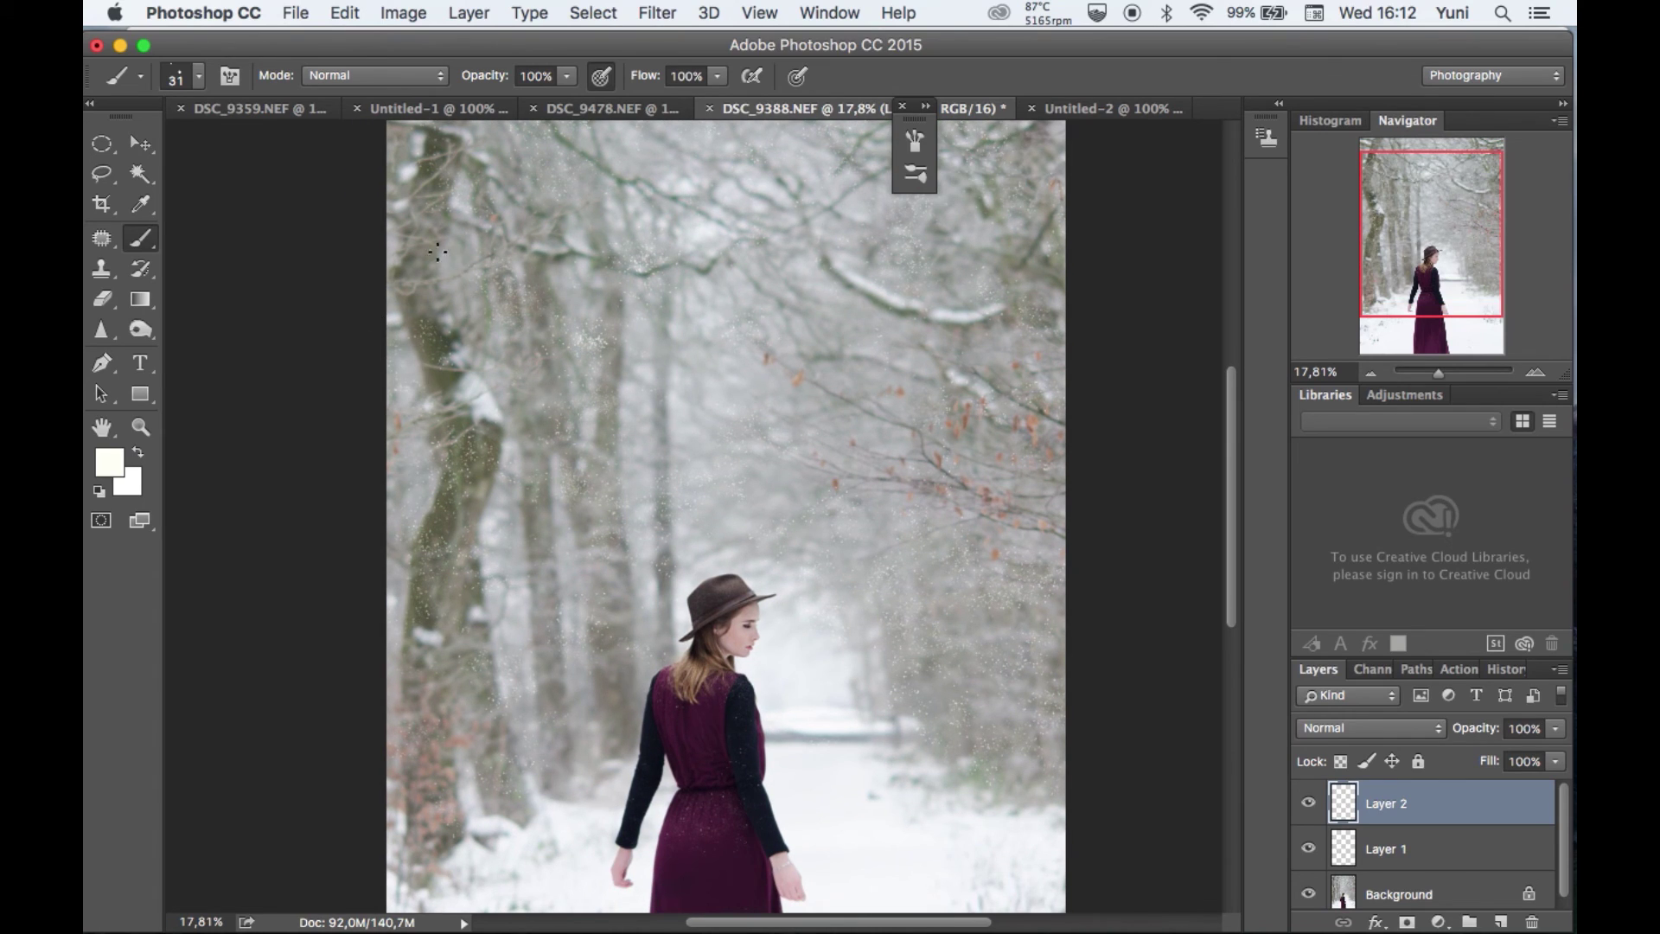
click(1502, 921)
drag(927, 456, 904, 415)
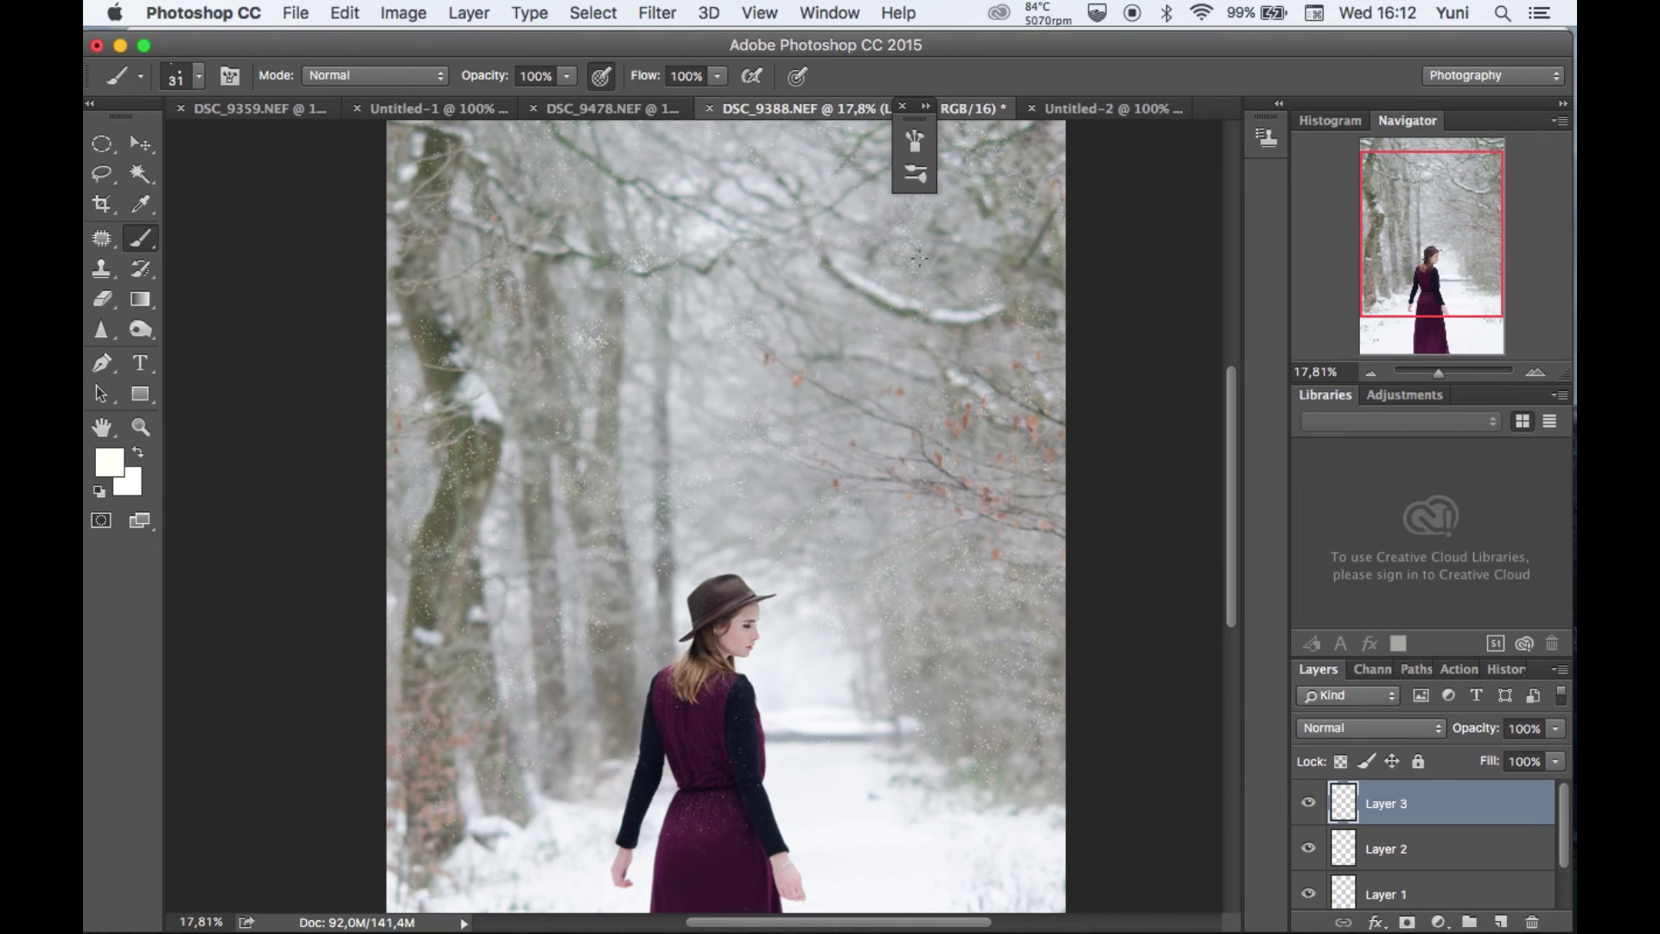
Enlarge the brush to 43 px for Layer 3's flakes
right_click(915, 380)
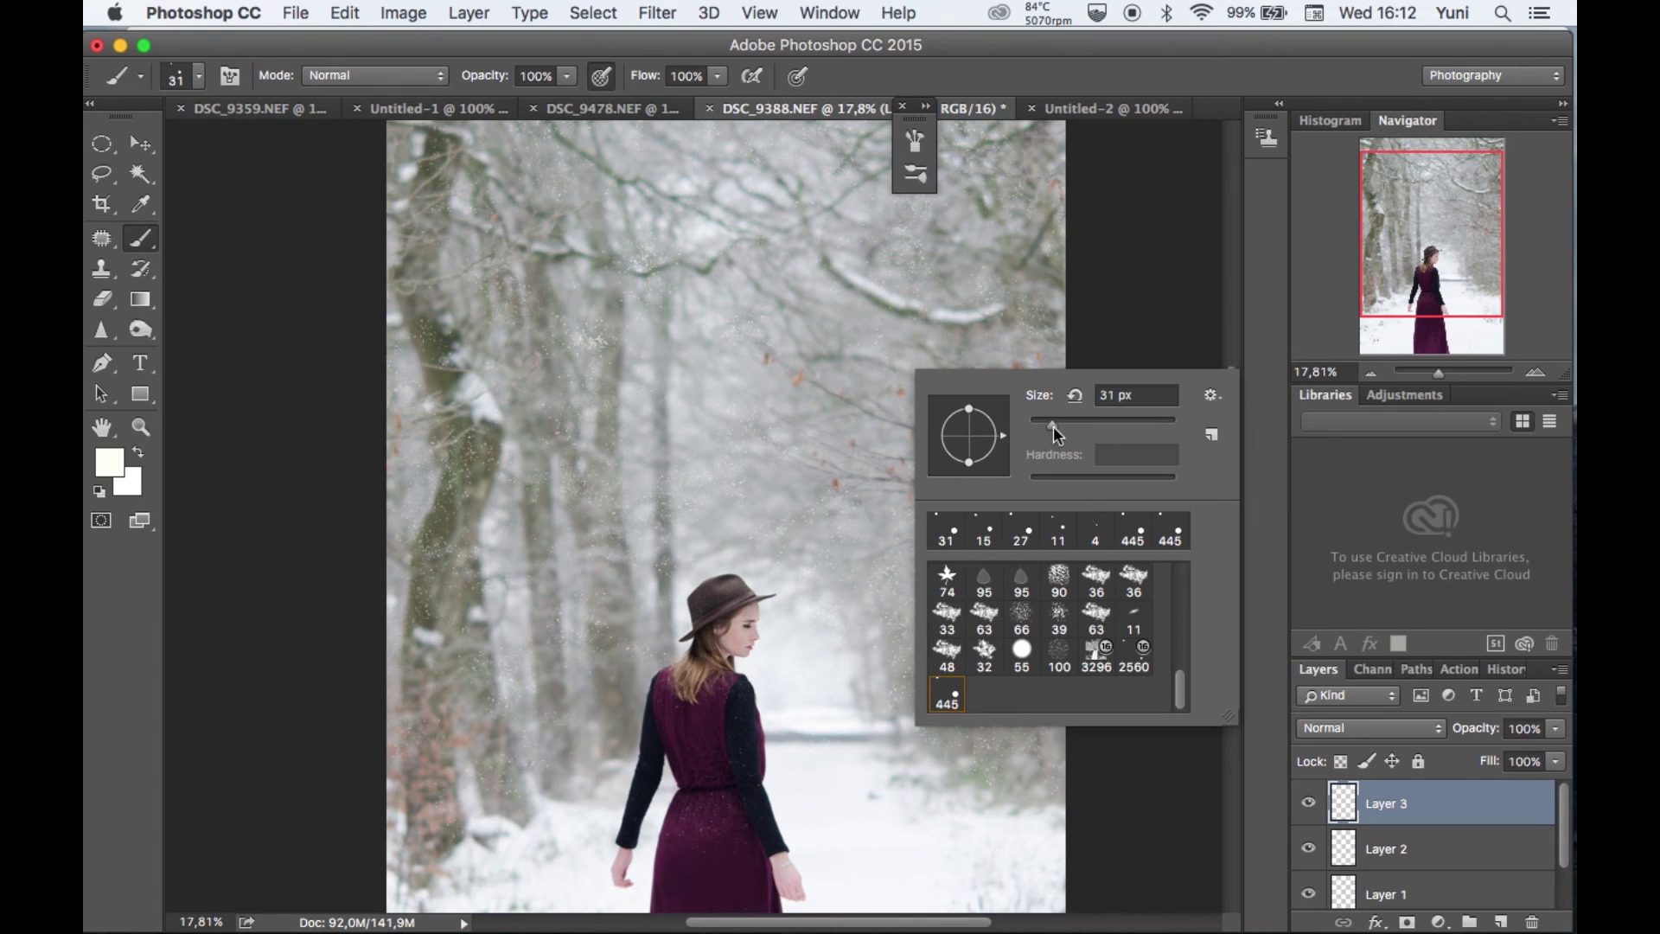
drag(1053, 429, 1054, 424)
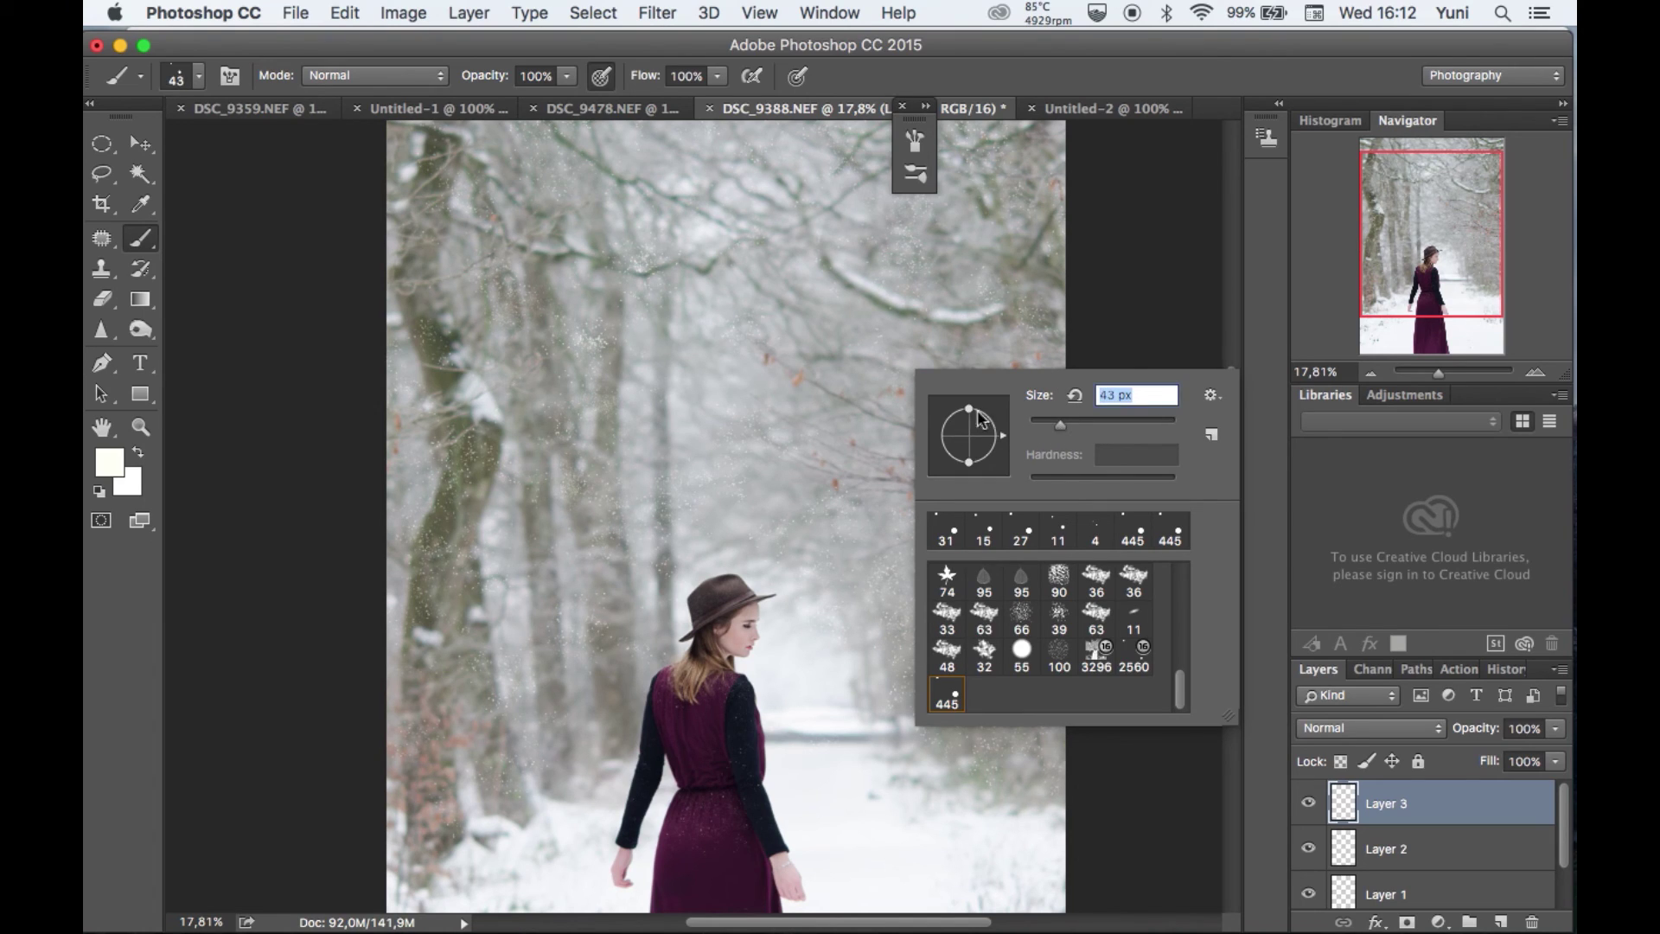
key(Return)
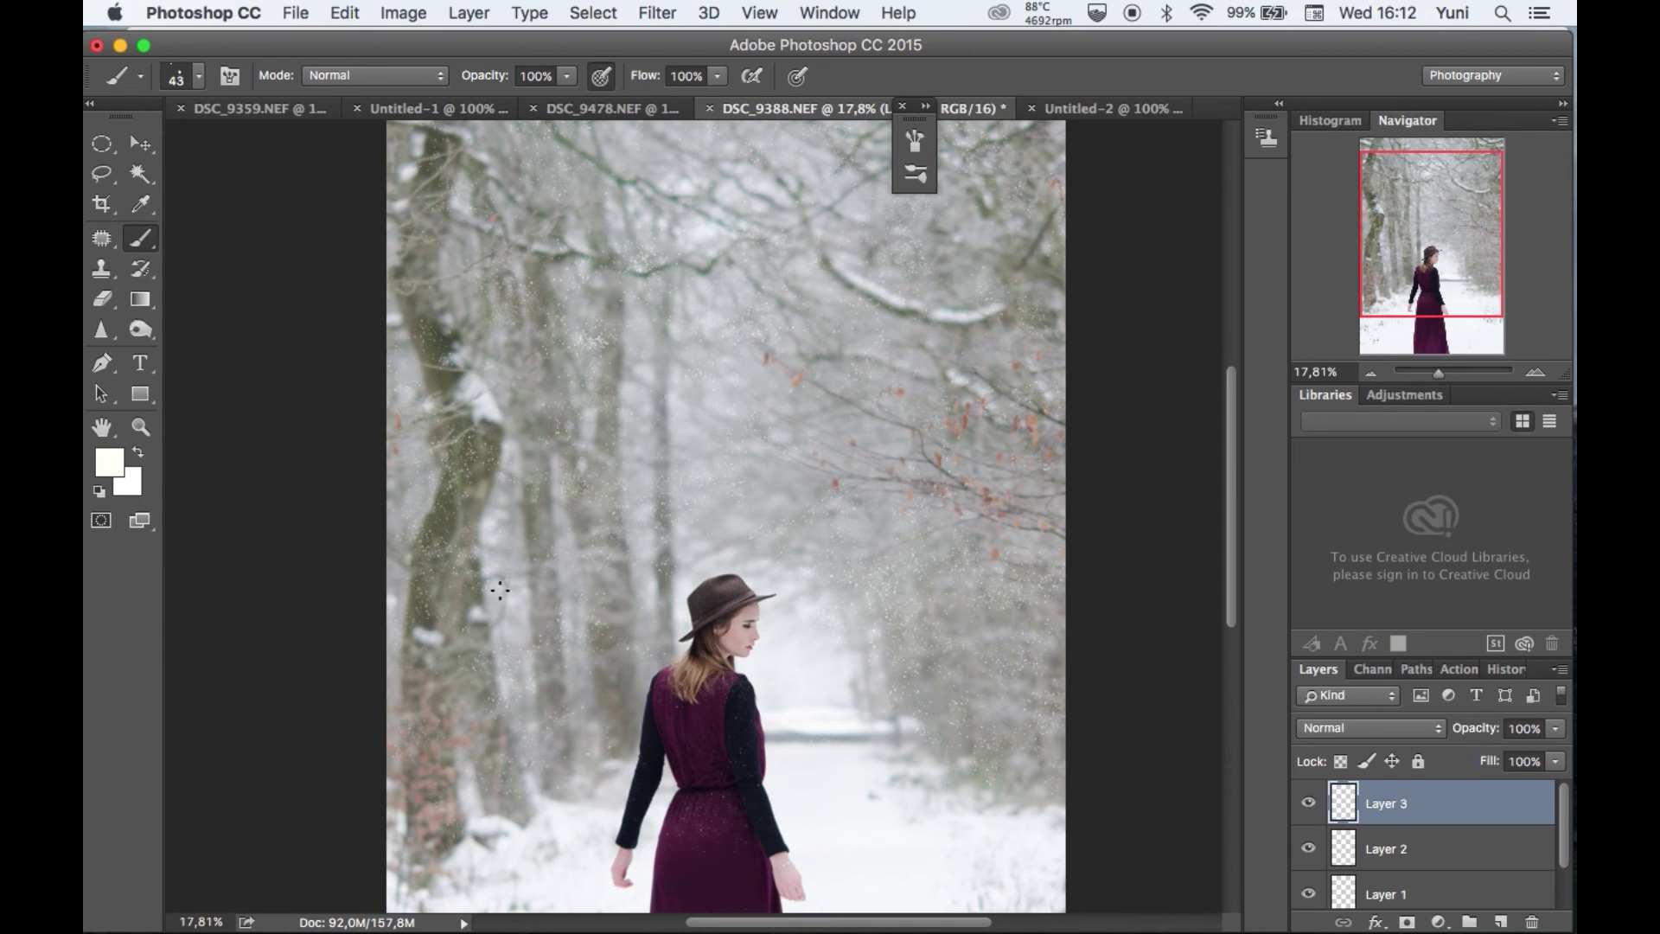
scroll(428, 599, down, 1)
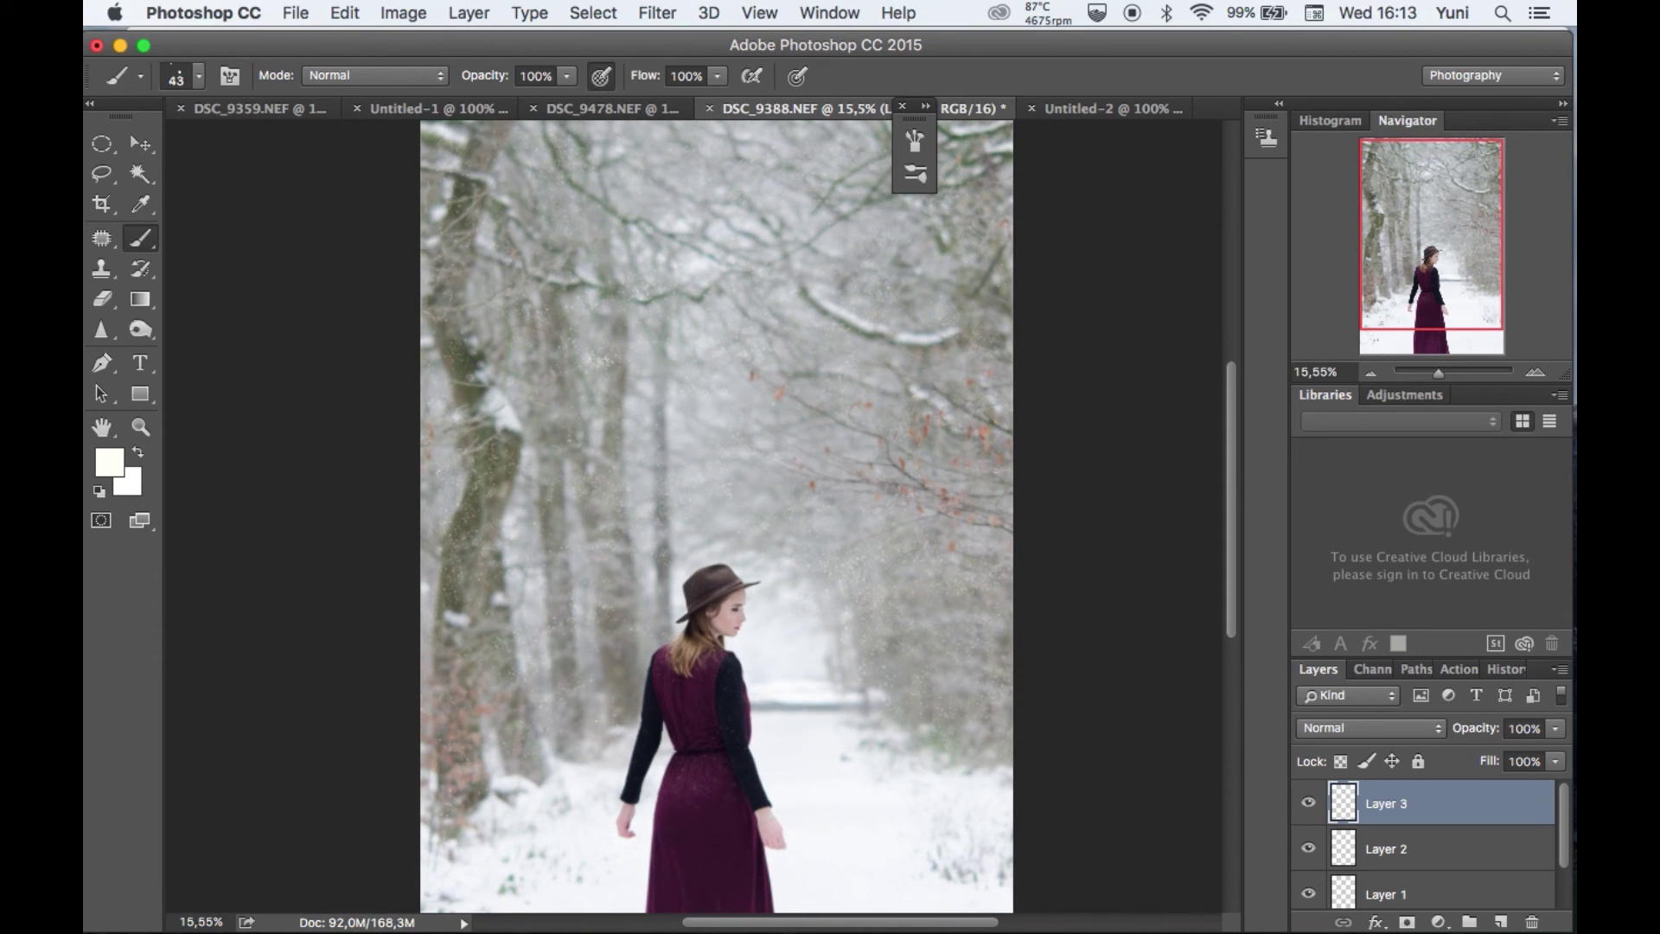
scroll(1000, 169, down, 1)
Add Layer 4 and paint larger flakes with a 57 px brush
click(1499, 921)
right_click(814, 423)
drag(980, 445, 984, 444)
key(Return)
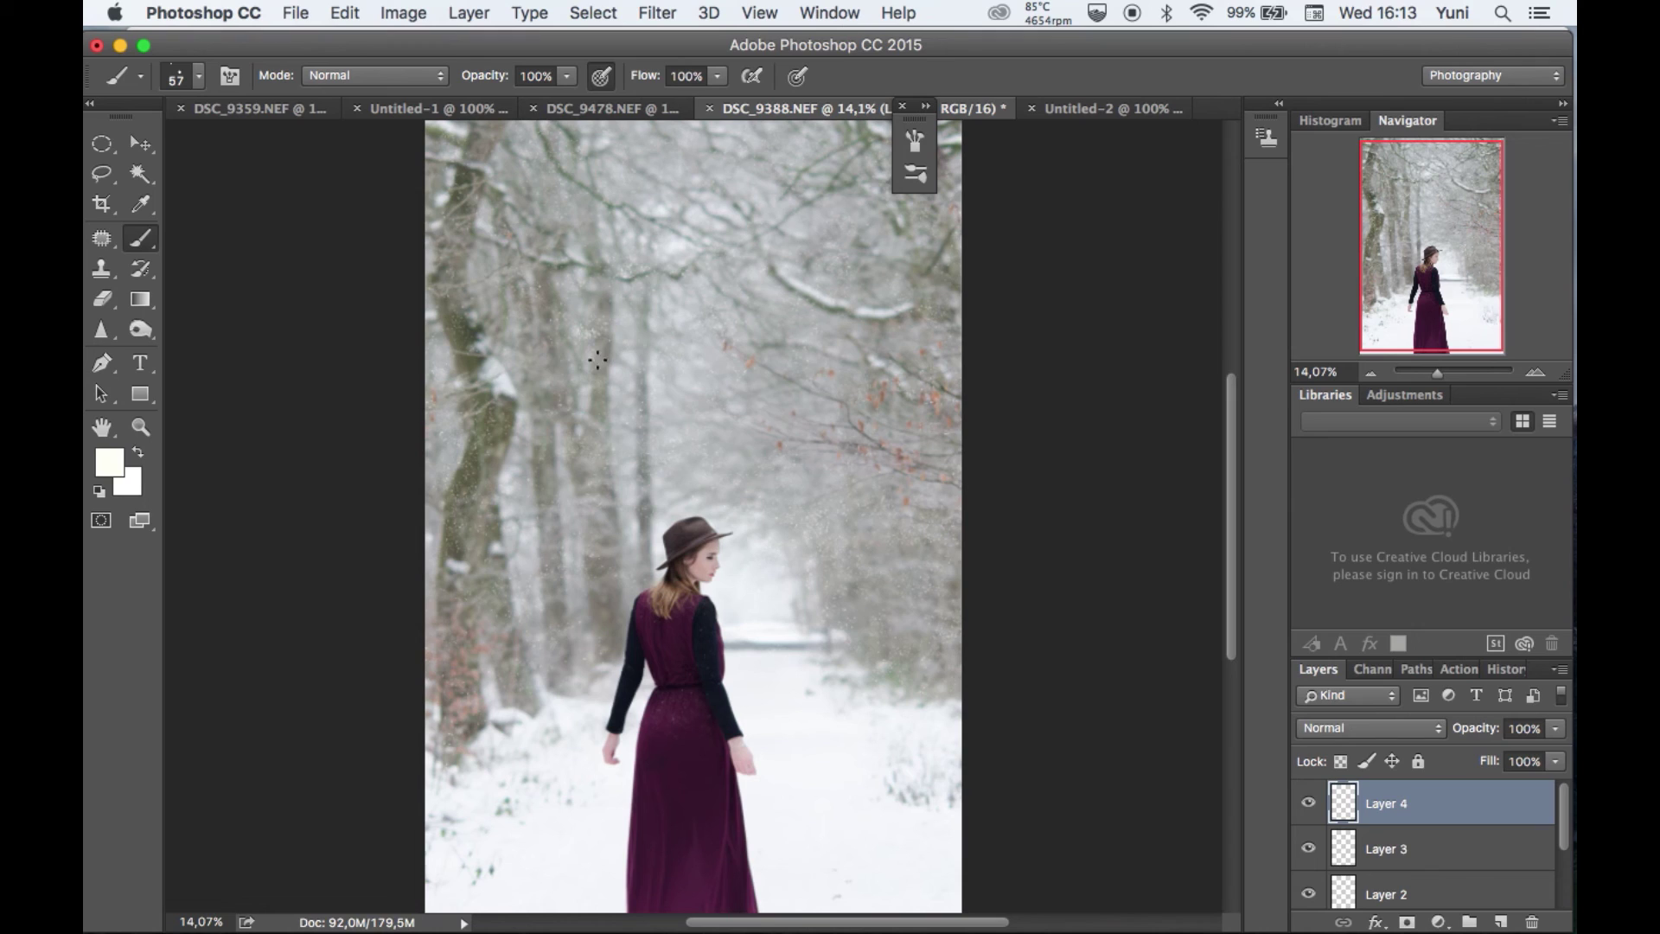
scroll(693, 516, up, 2)
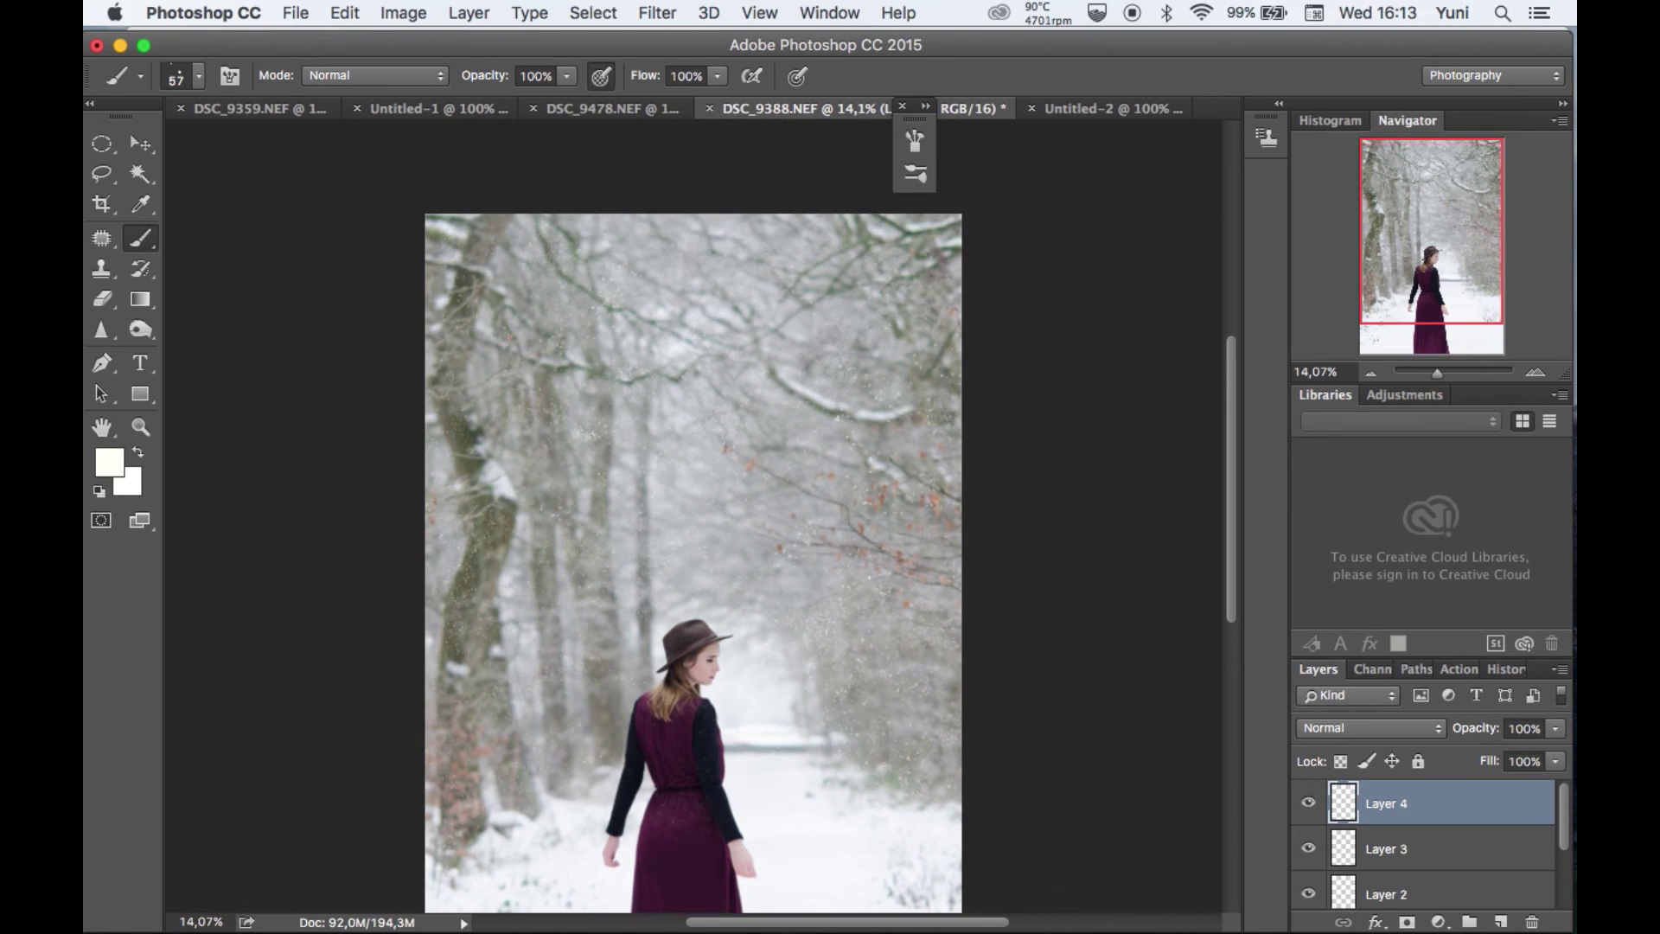
scroll(930, 762, down, 2)
drag(561, 449, 666, 510)
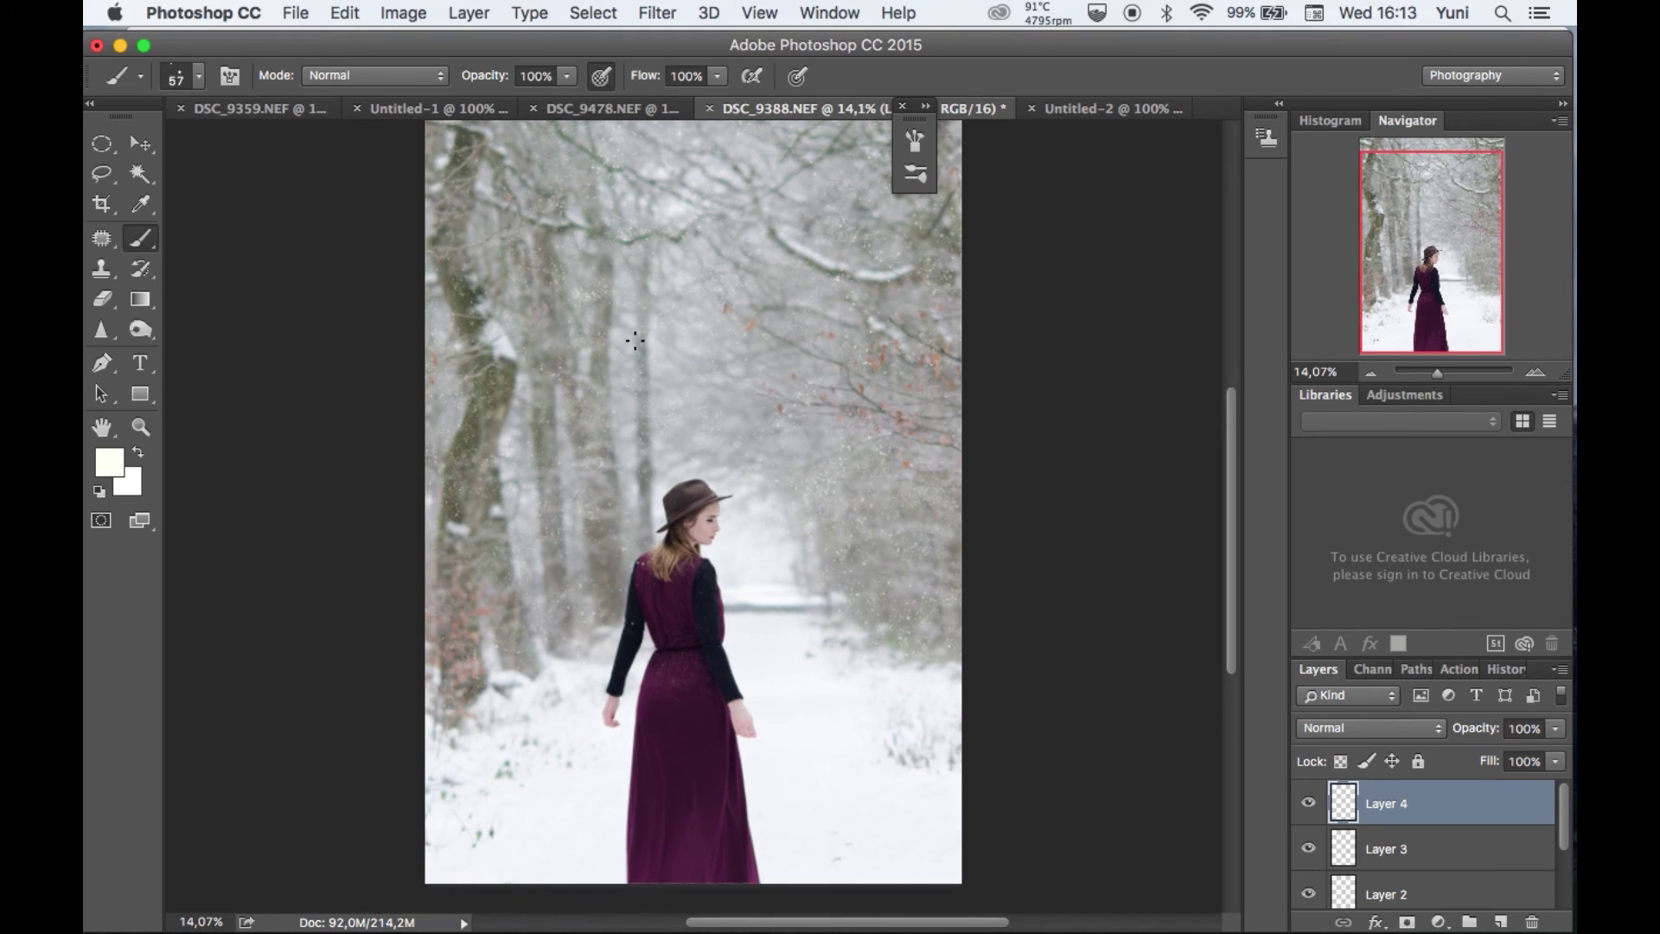
Add Layers 5 and 6, setting the brush to 86 px and then 130 px
key(super+alt+shift+n)
right_click(934, 425)
key(Return)
scroll(692, 516, up, 1)
key(super+alt+shift+n)
right_click(801, 468)
key(Return)
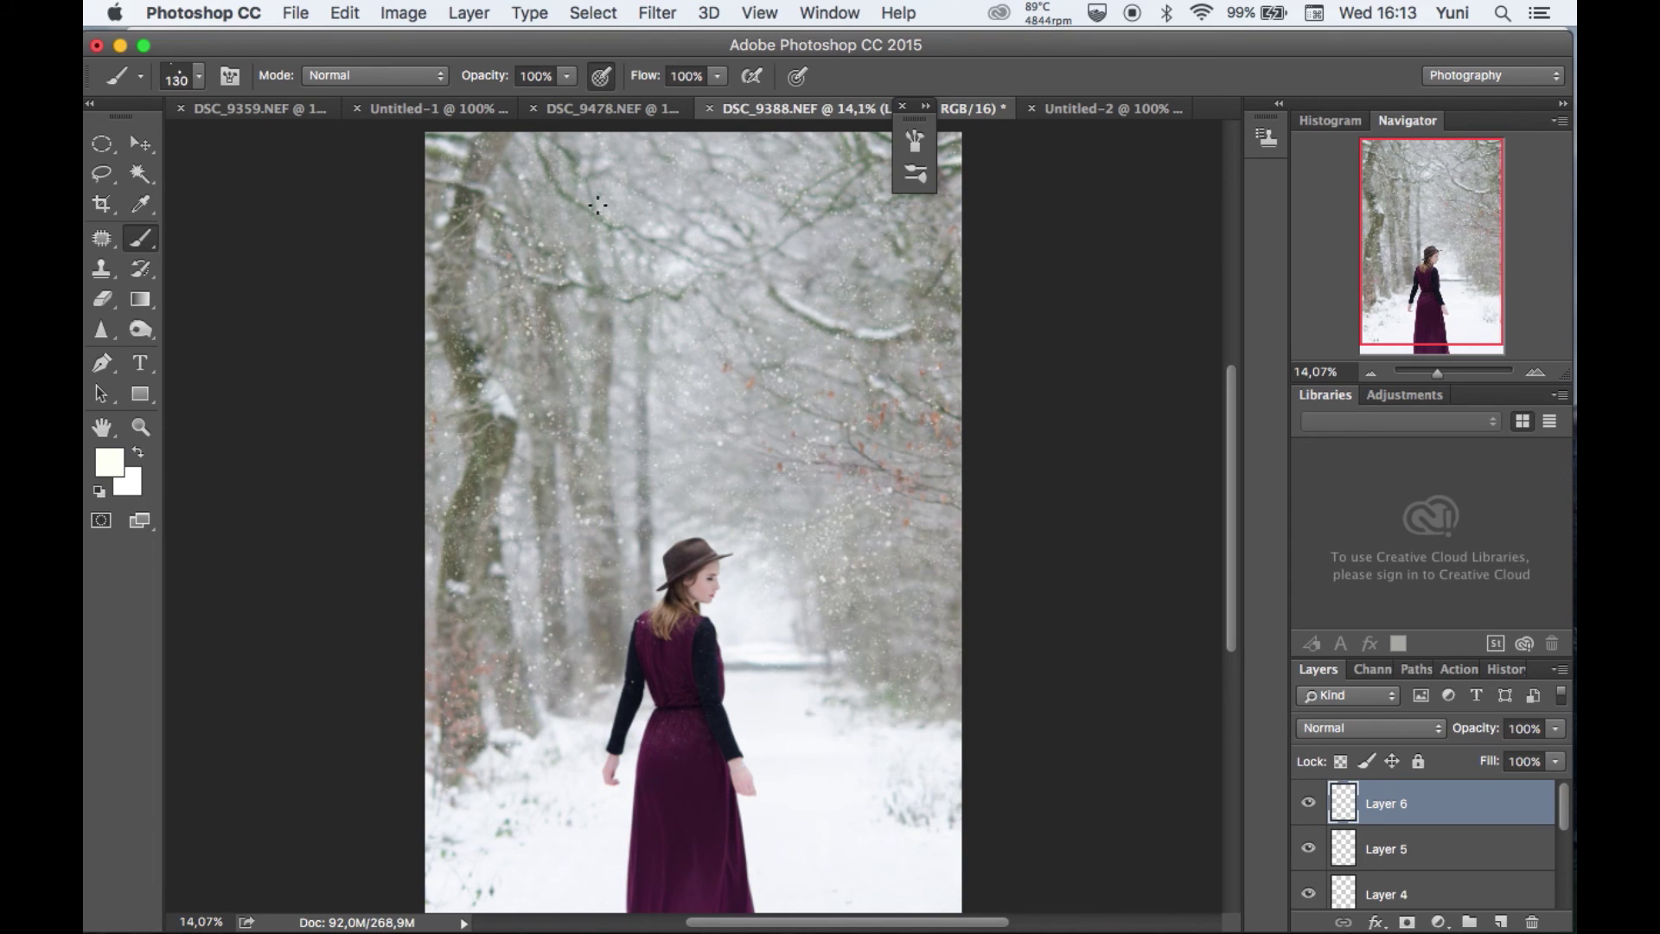
right_click(897, 432)
key(Return)
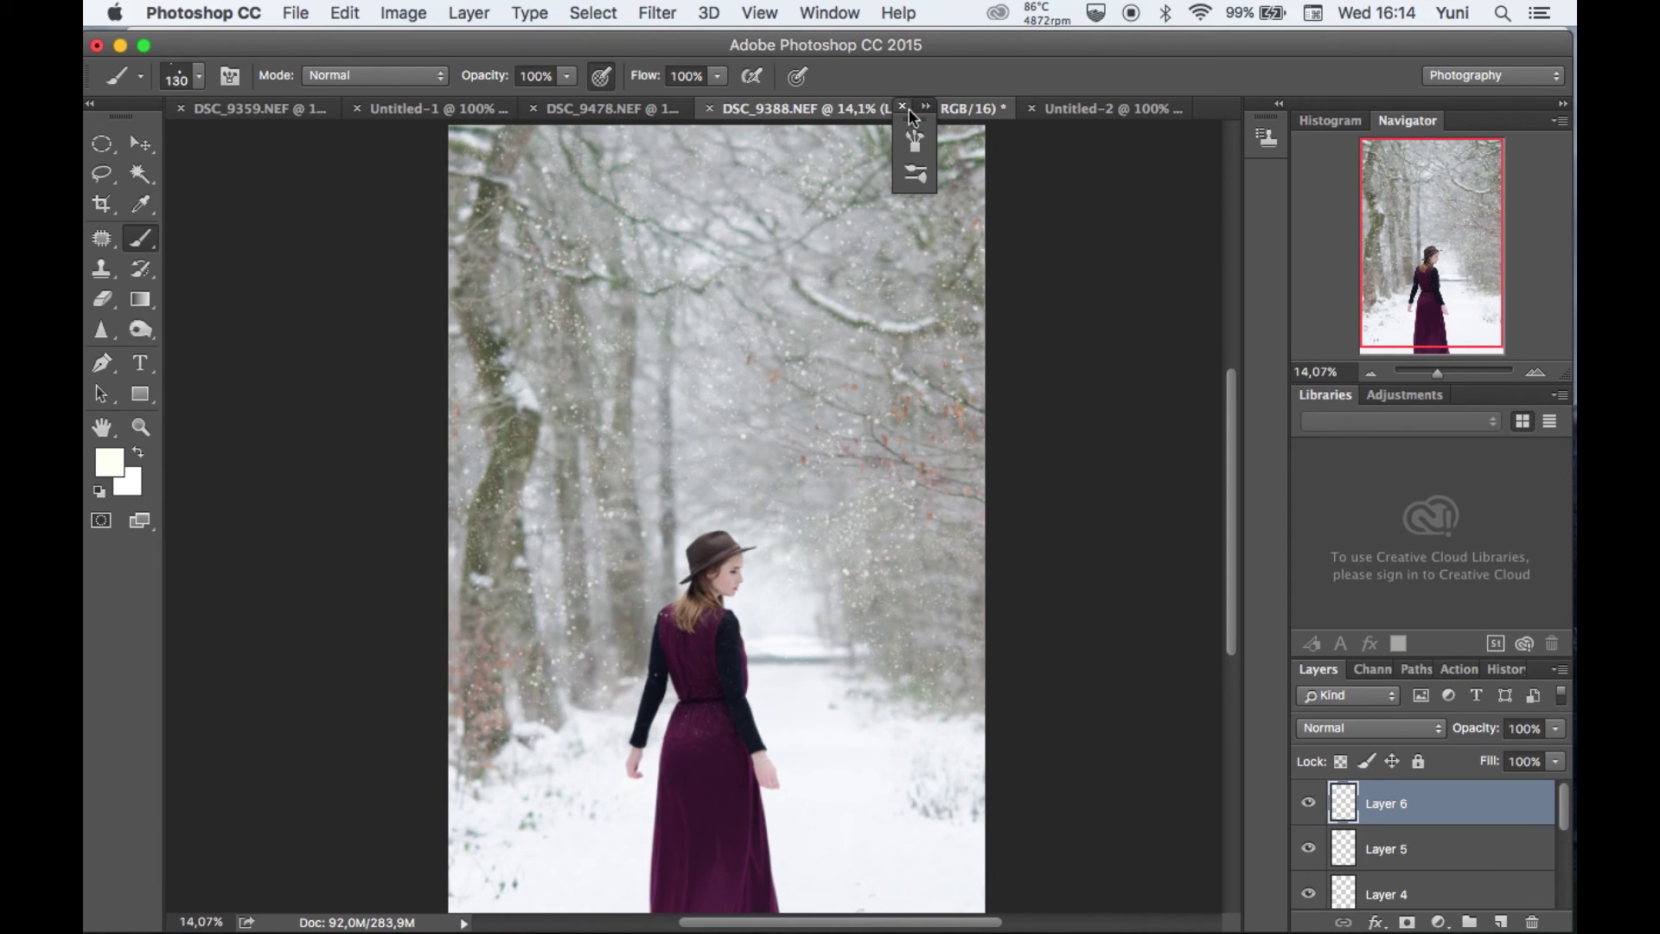
Add Layer 7 and paint 185 px flakes over the woman's hair and dress
key(super+alt+shift+n)
right_click(873, 372)
drag(1086, 428, 1106, 427)
key(Return)
drag(905, 486, 959, 512)
drag(644, 570, 734, 669)
drag(706, 599, 677, 761)
click(711, 647)
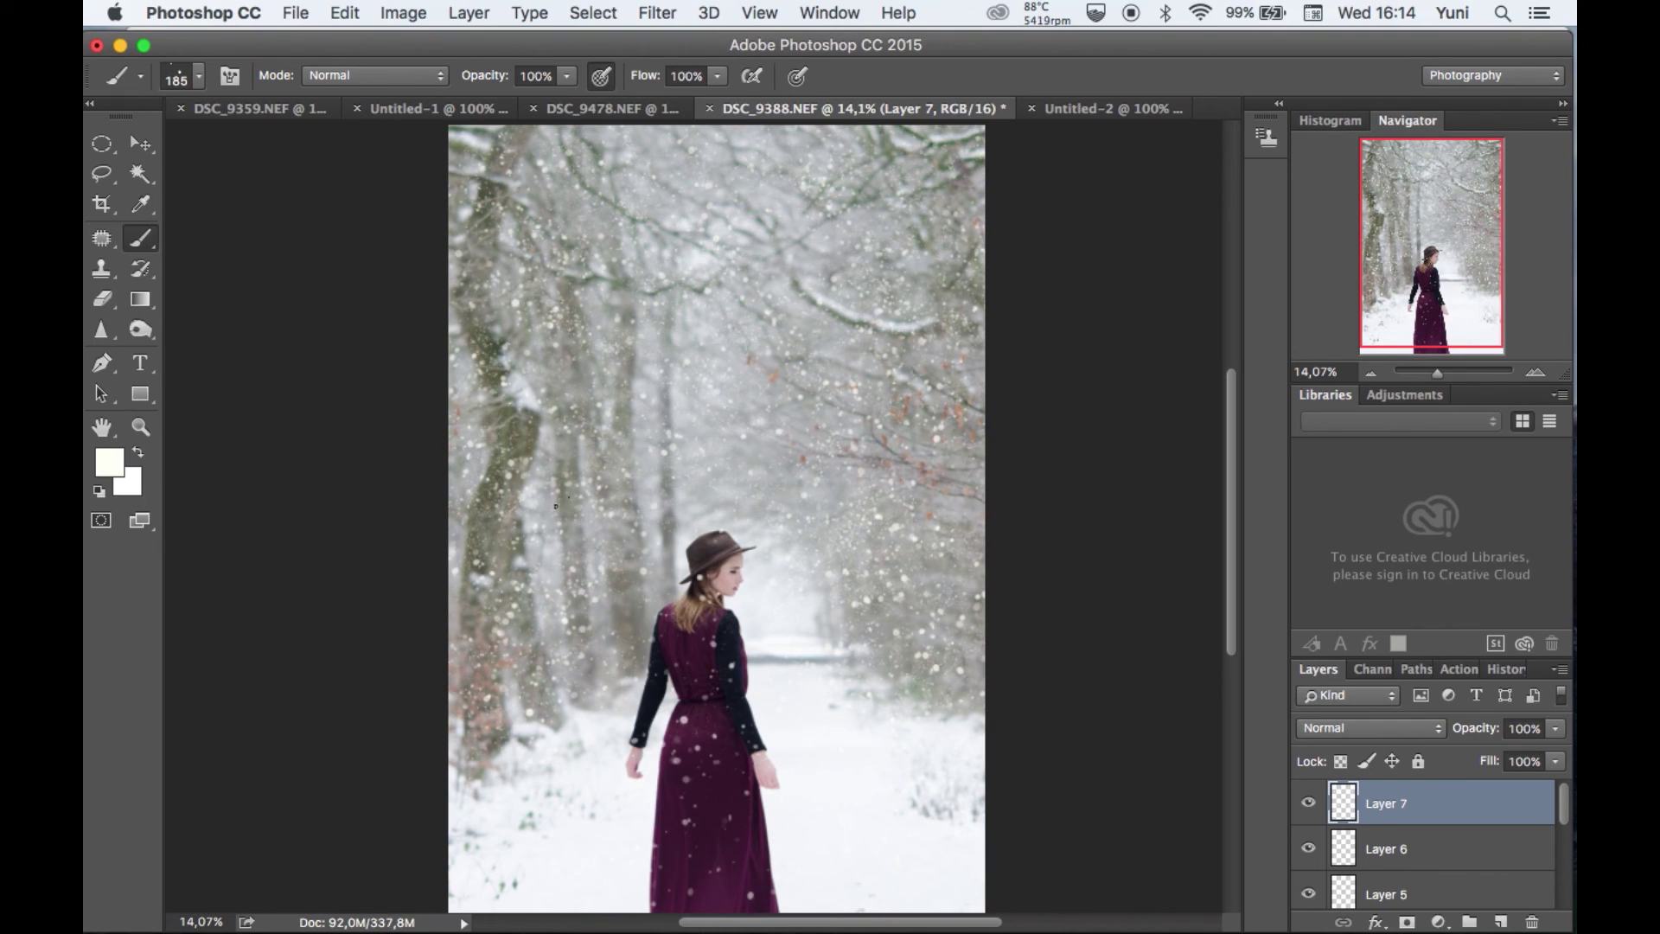
Add Layer 8 and paint large 380 px flakes across the image
key(super+alt+shift+n)
right_click(907, 573)
drag(1080, 626, 1102, 626)
key(Return)
drag(804, 678, 924, 804)
Add Layer 9 and dab five huge 444 px snowflakes around the woman
key(super+alt+shift+n)
click(809, 709)
click(760, 709)
click(817, 625)
click(789, 661)
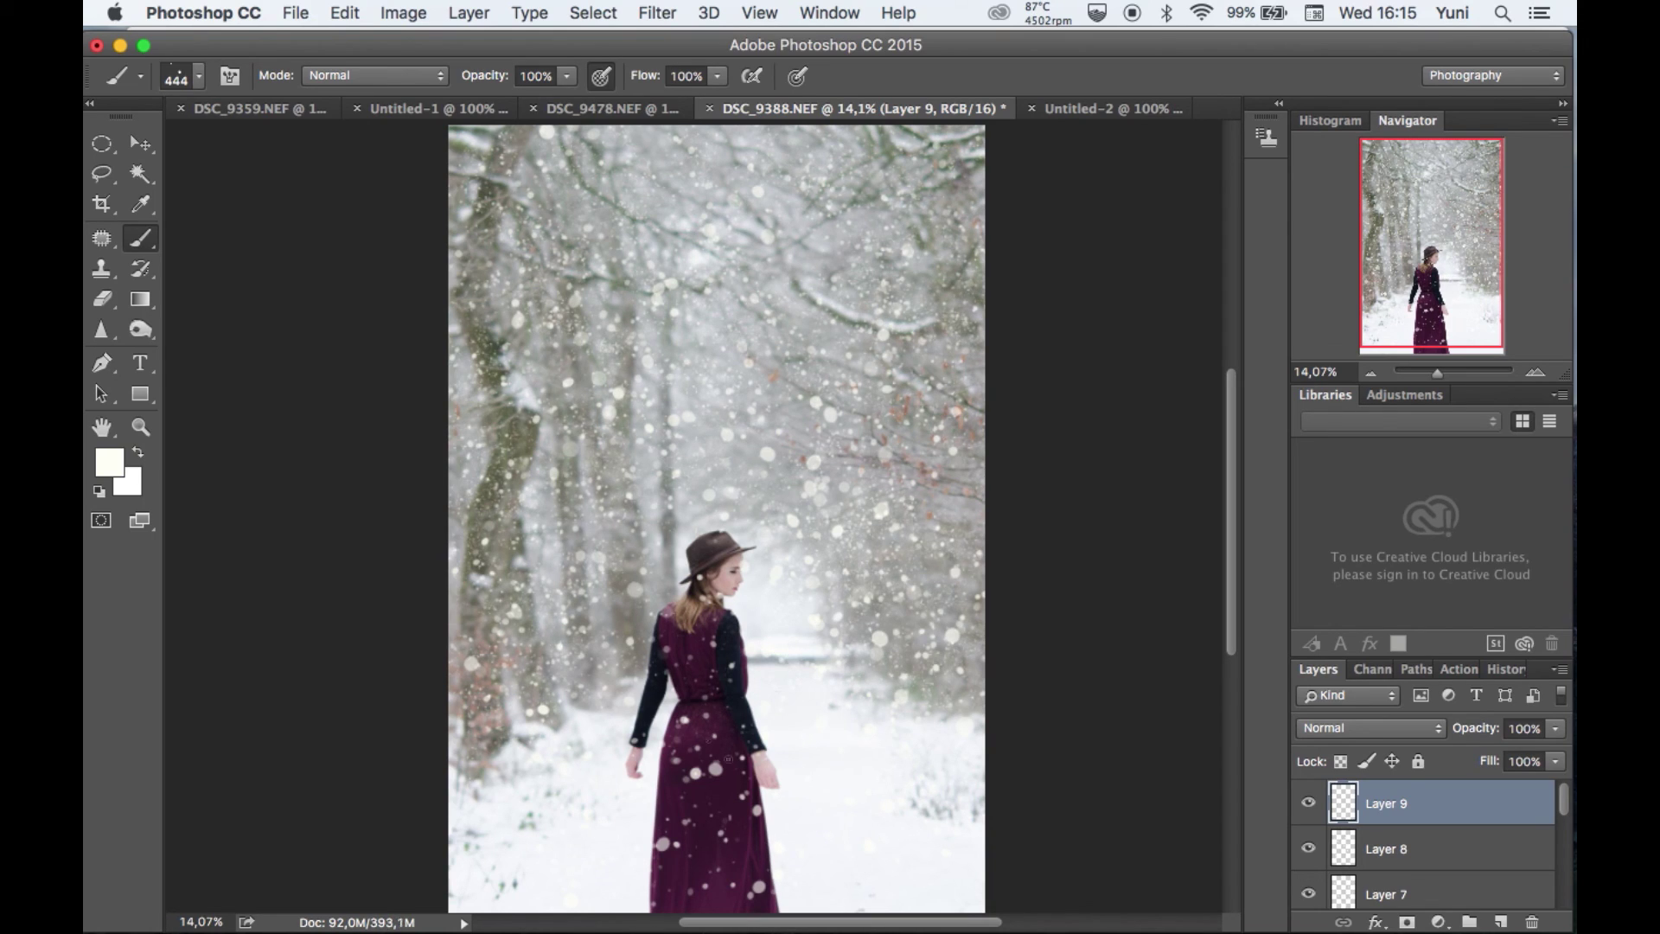
click(829, 769)
scroll(989, 640, down, 1)
scroll(988, 640, down, 1)
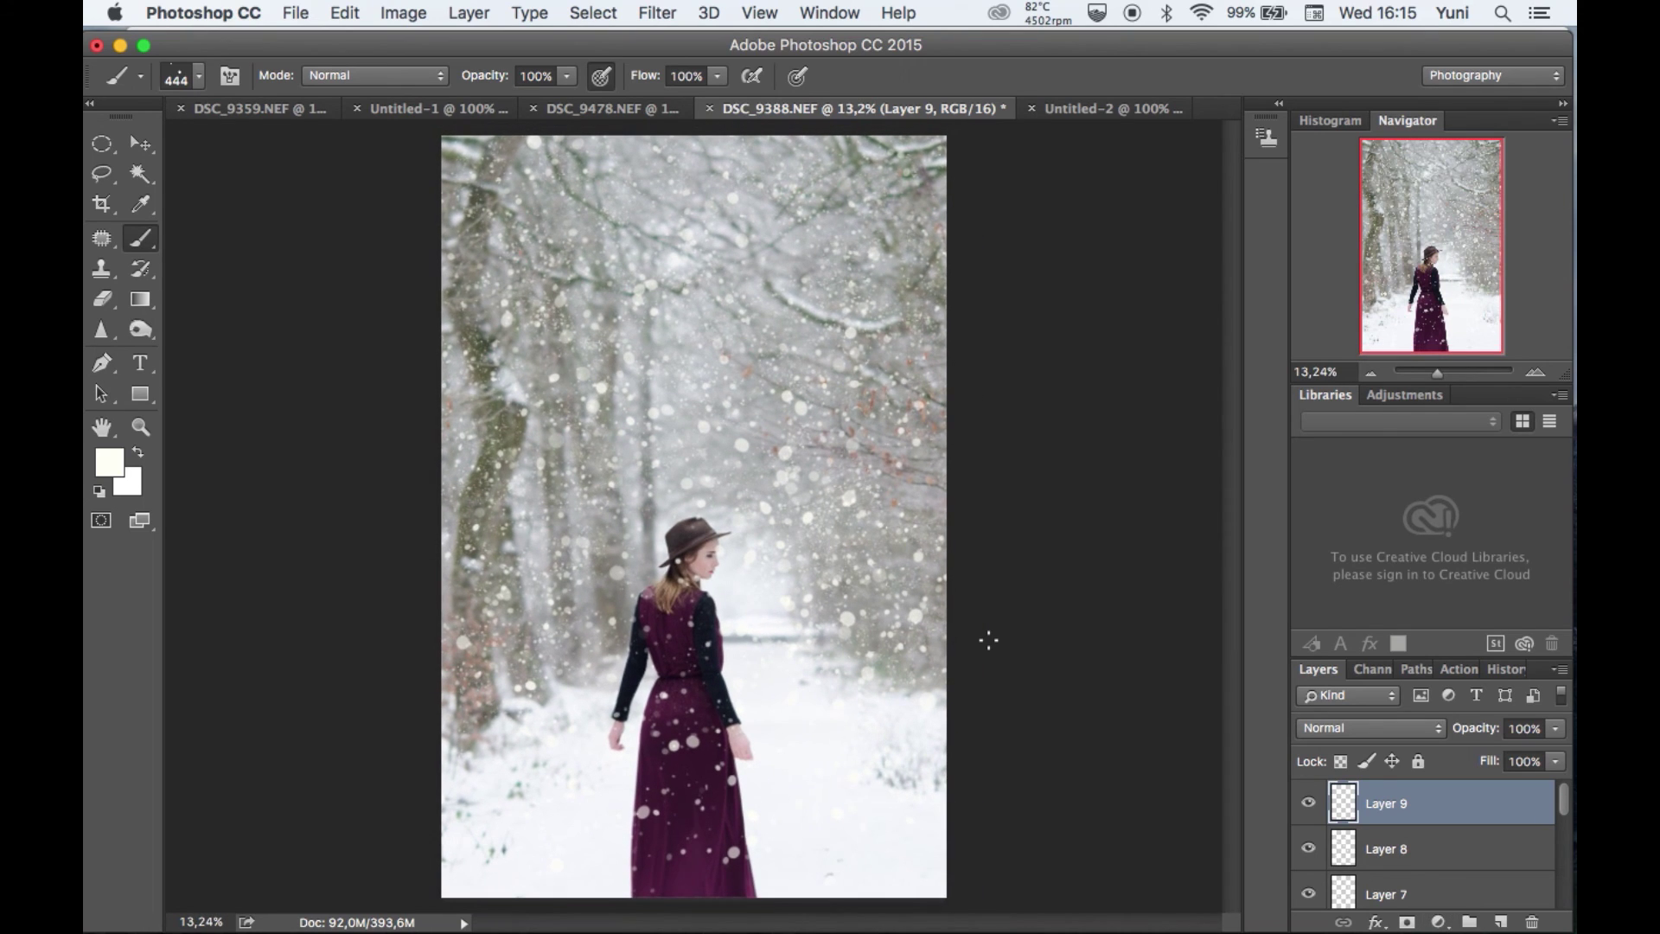
scroll(1026, 603, up, 5)
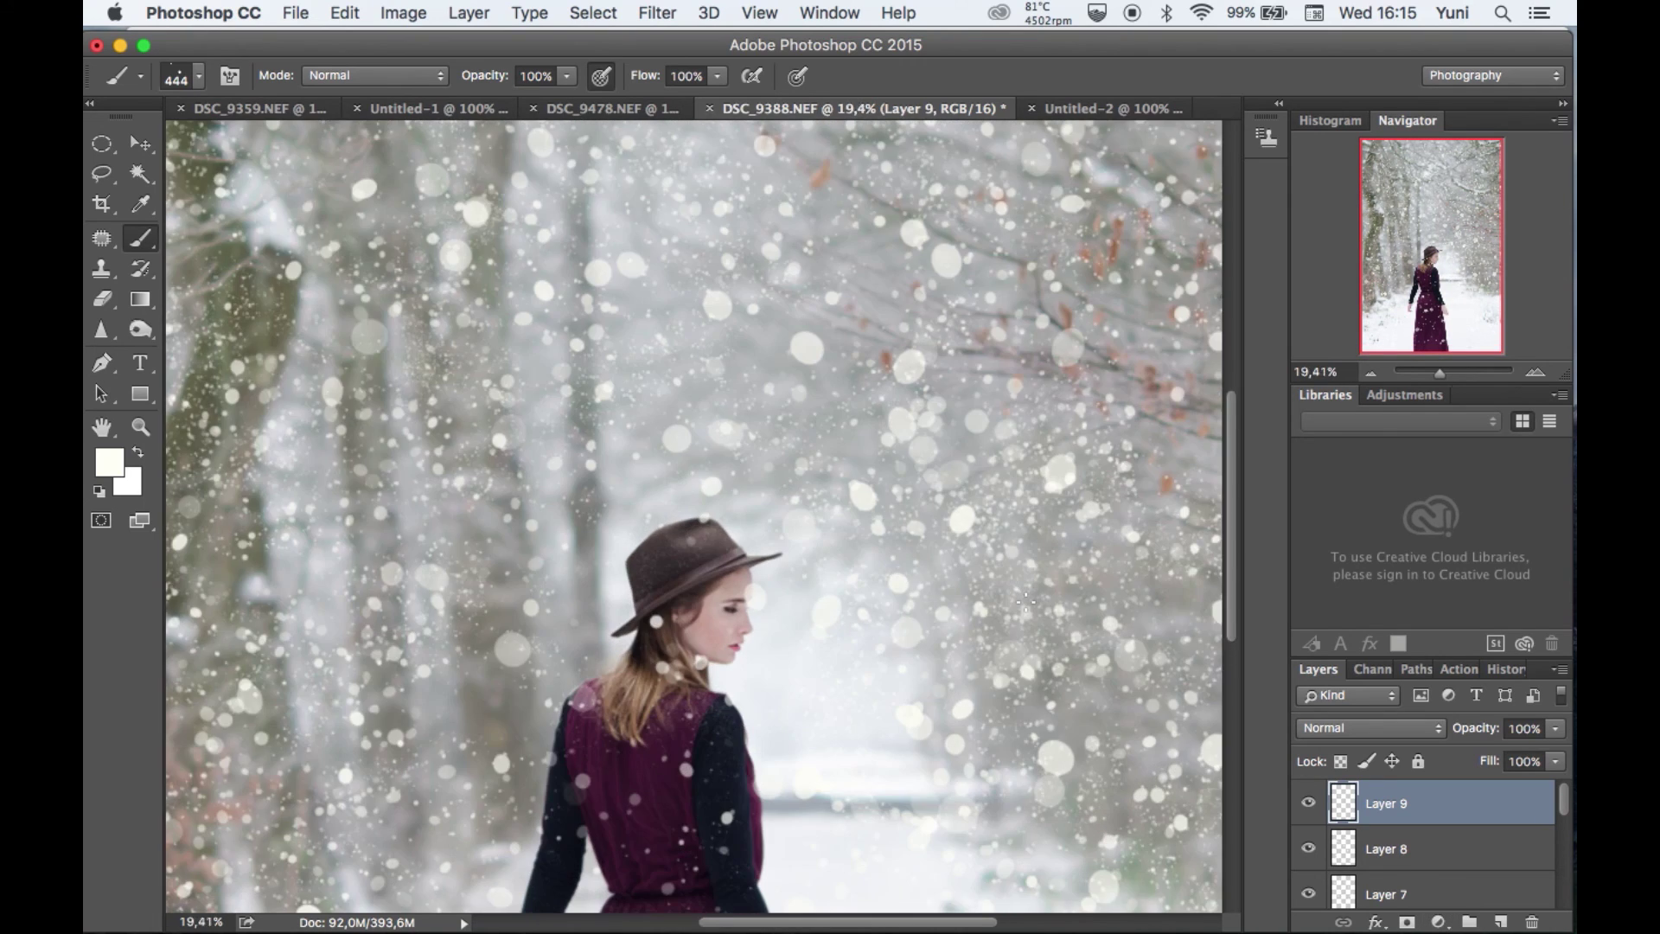
scroll(1026, 603, down, 5)
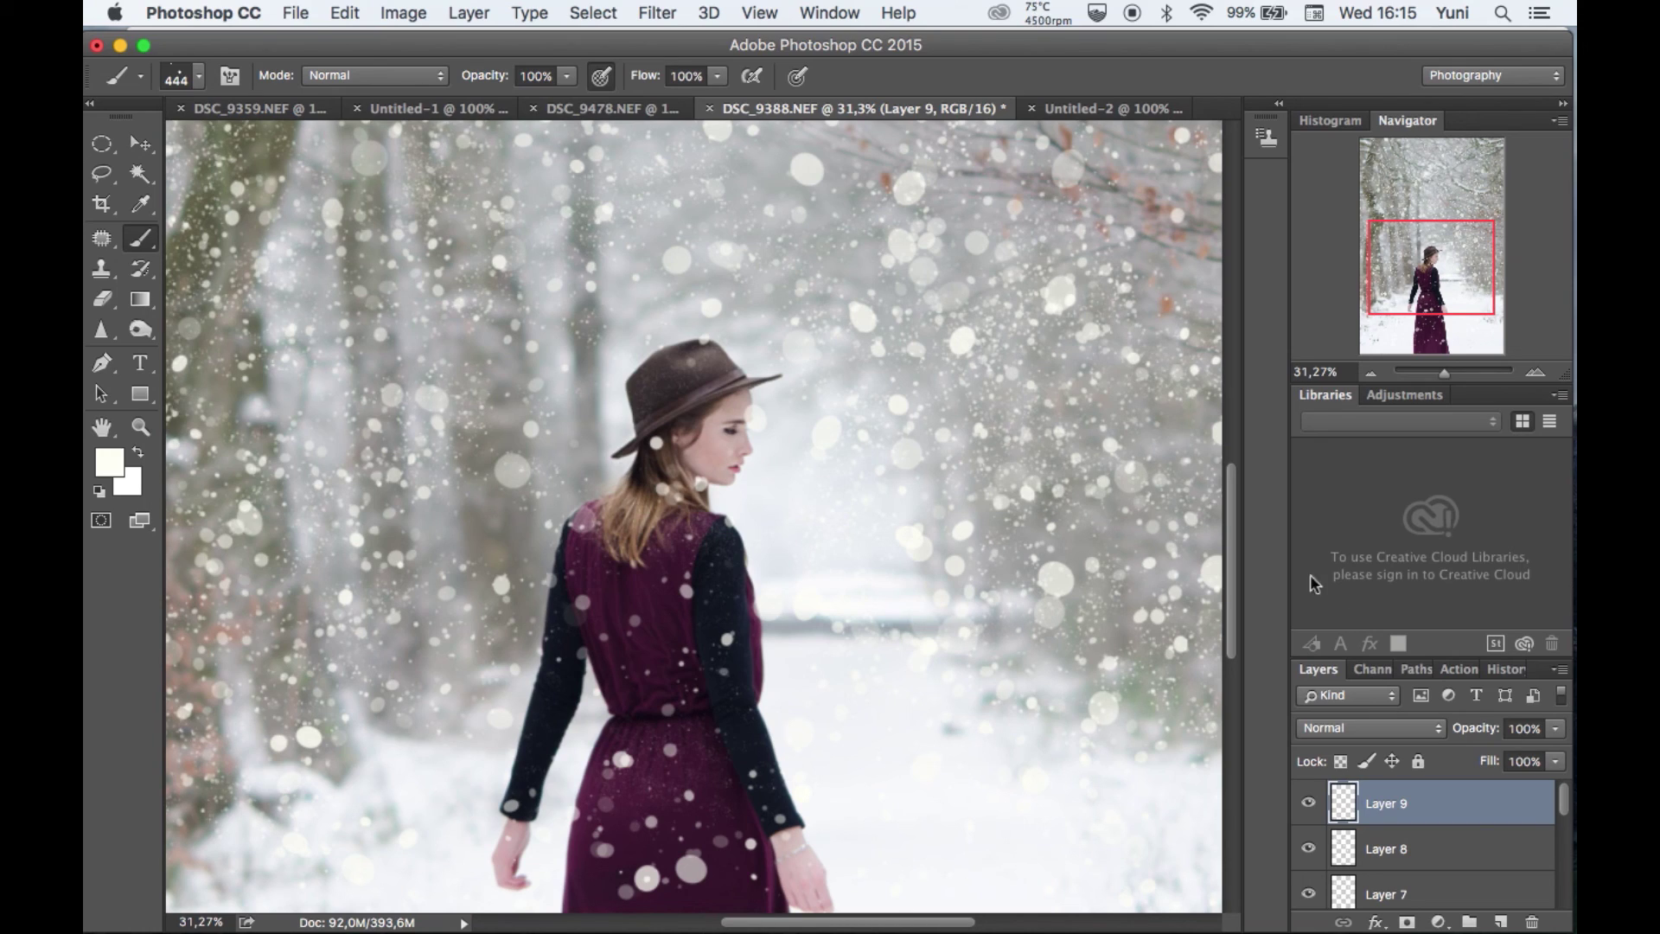
Hide the snowflake Layers 9 down to 3
click(1308, 802)
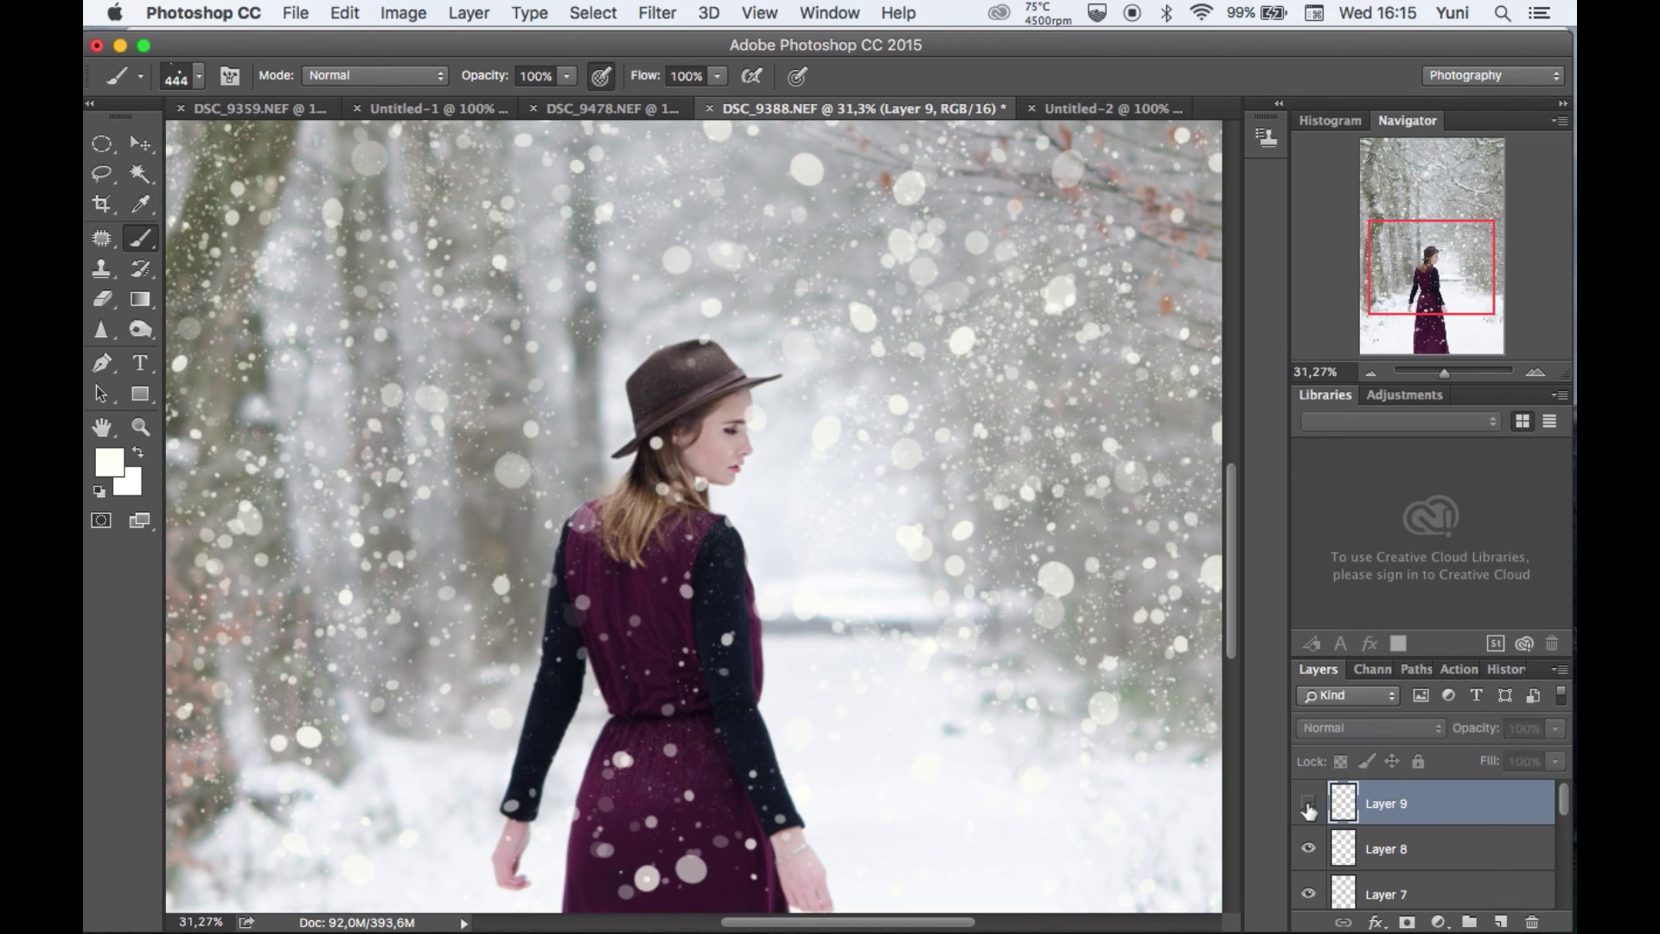
click(1310, 849)
click(1310, 894)
scroll(1310, 856, down, 4)
scroll(1309, 817, up, 1)
scroll(1310, 823, up, 2)
click(1309, 847)
click(1309, 894)
scroll(1309, 895, down, 2)
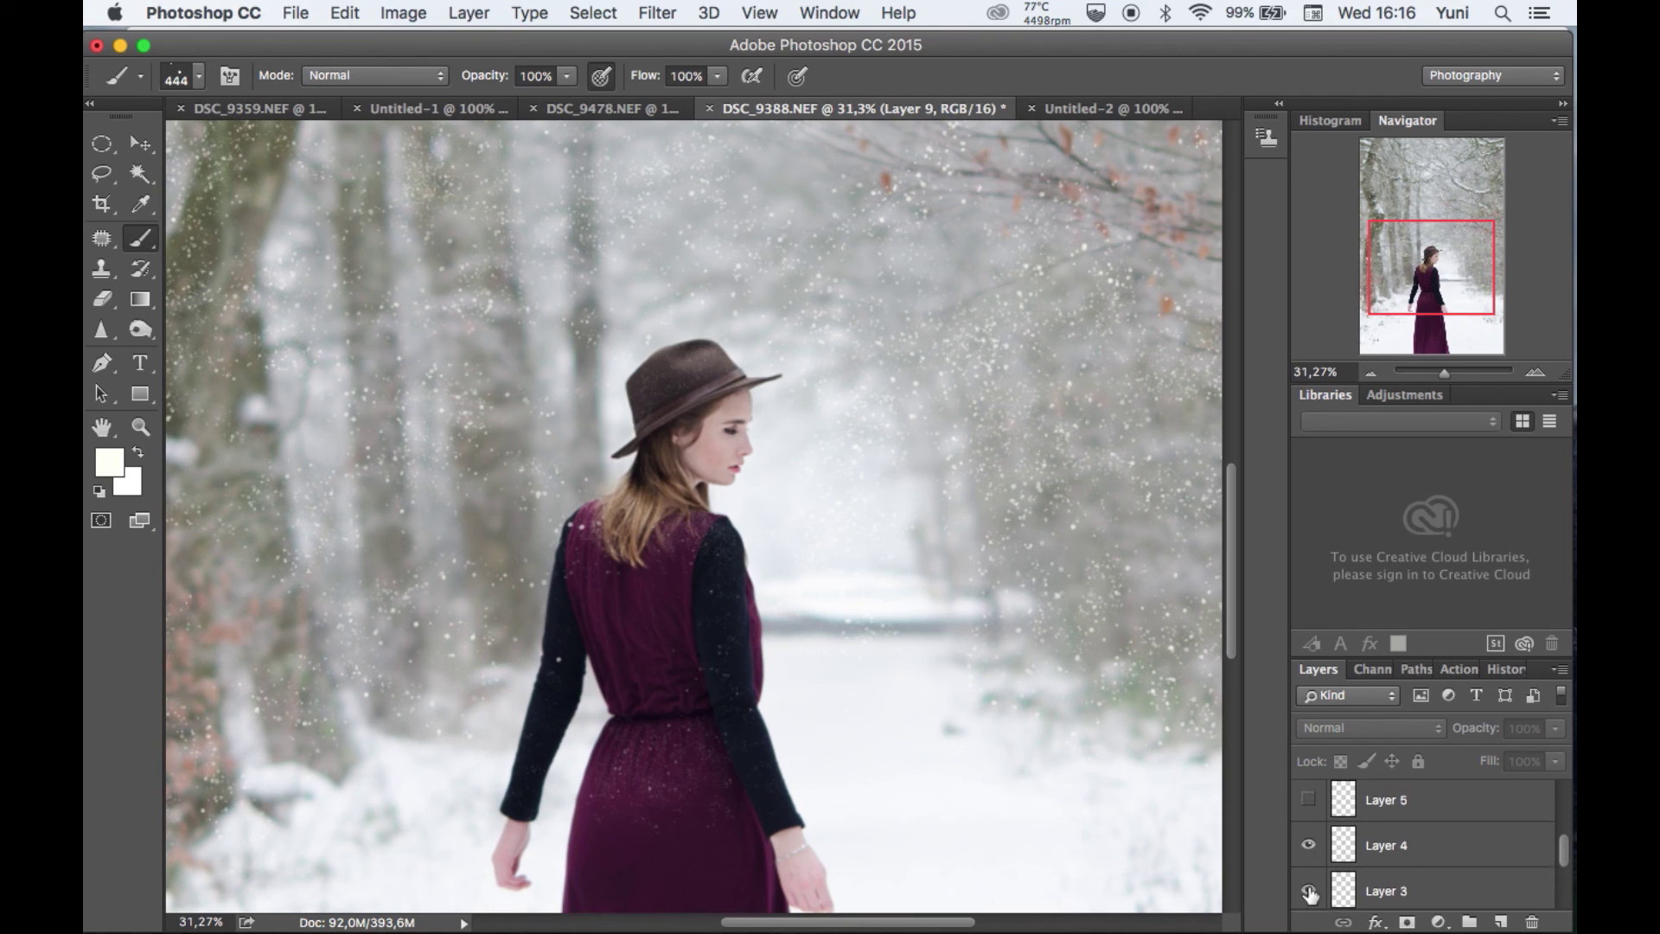
click(1309, 844)
click(1309, 891)
Toggle Layers 2 and 1 off and back on, leaving Layer 2 active
scroll(1309, 882, down, 3)
click(1309, 826)
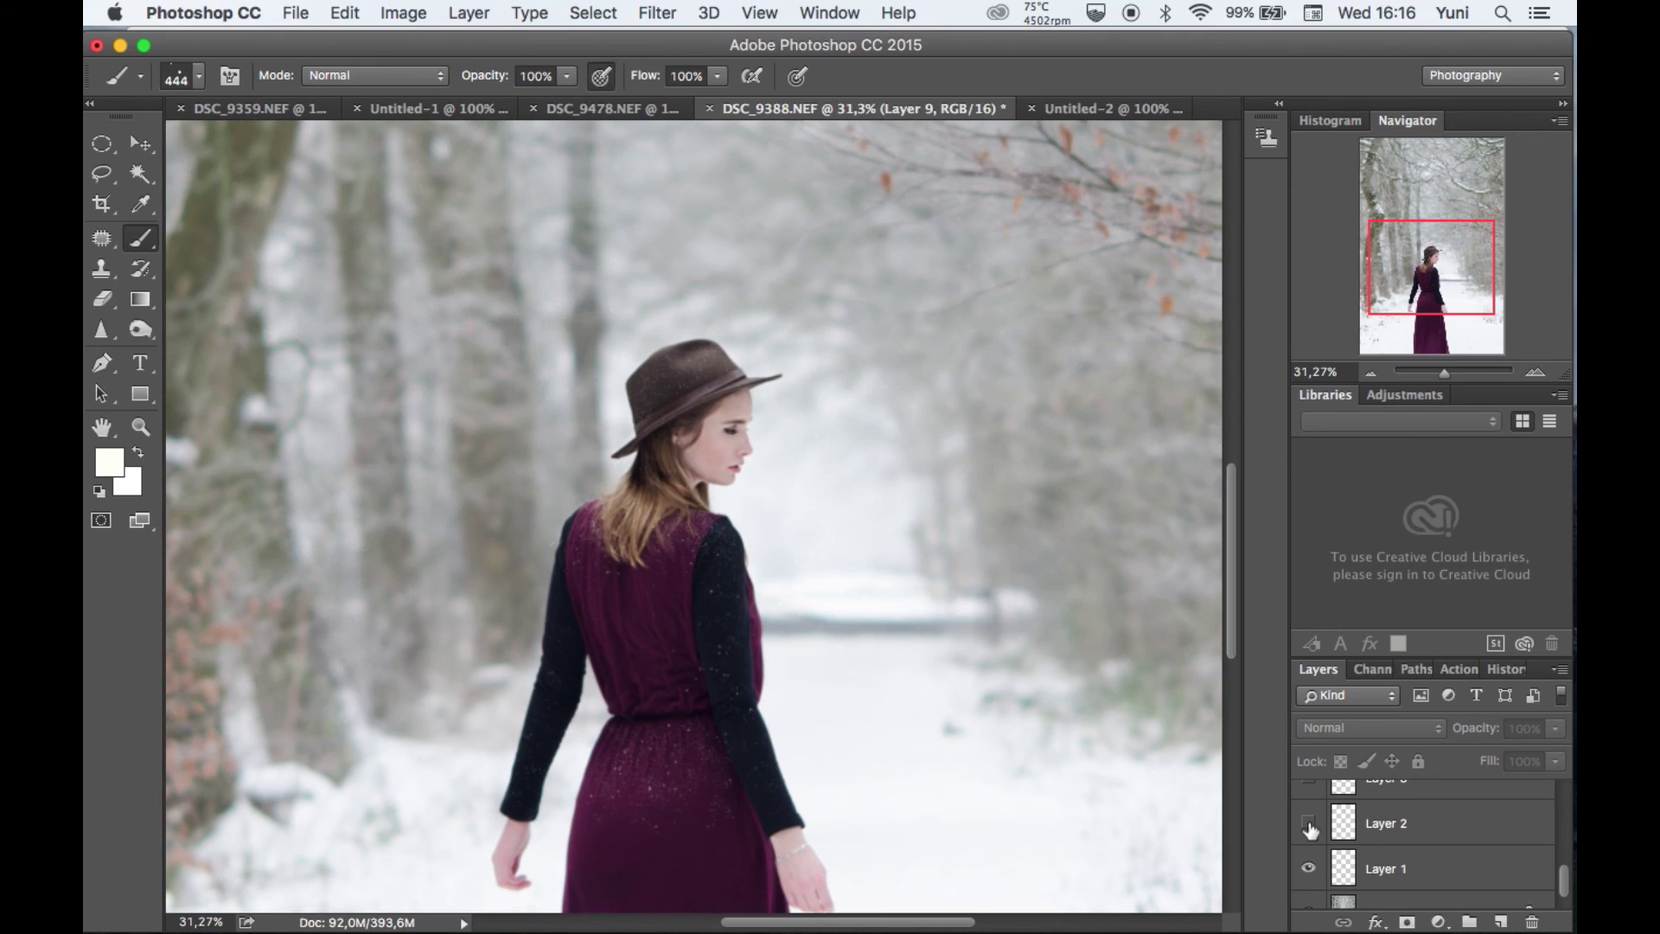
click(1383, 868)
click(1311, 868)
click(1311, 868)
click(1362, 836)
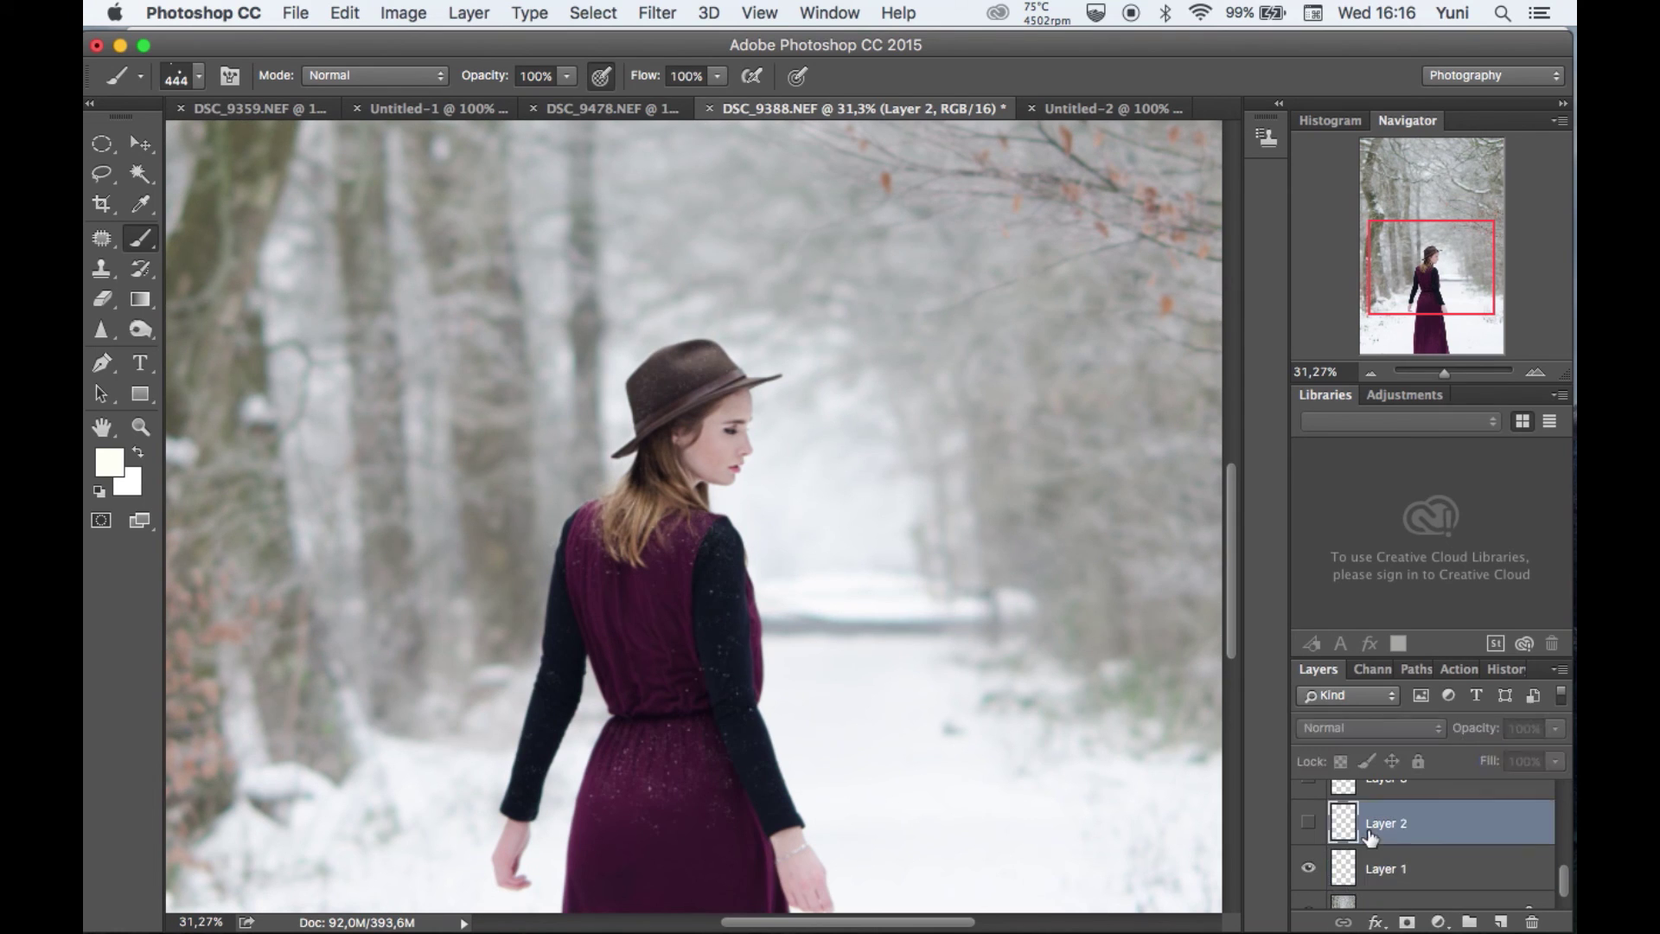
click(1308, 823)
scroll(691, 519, down, 5)
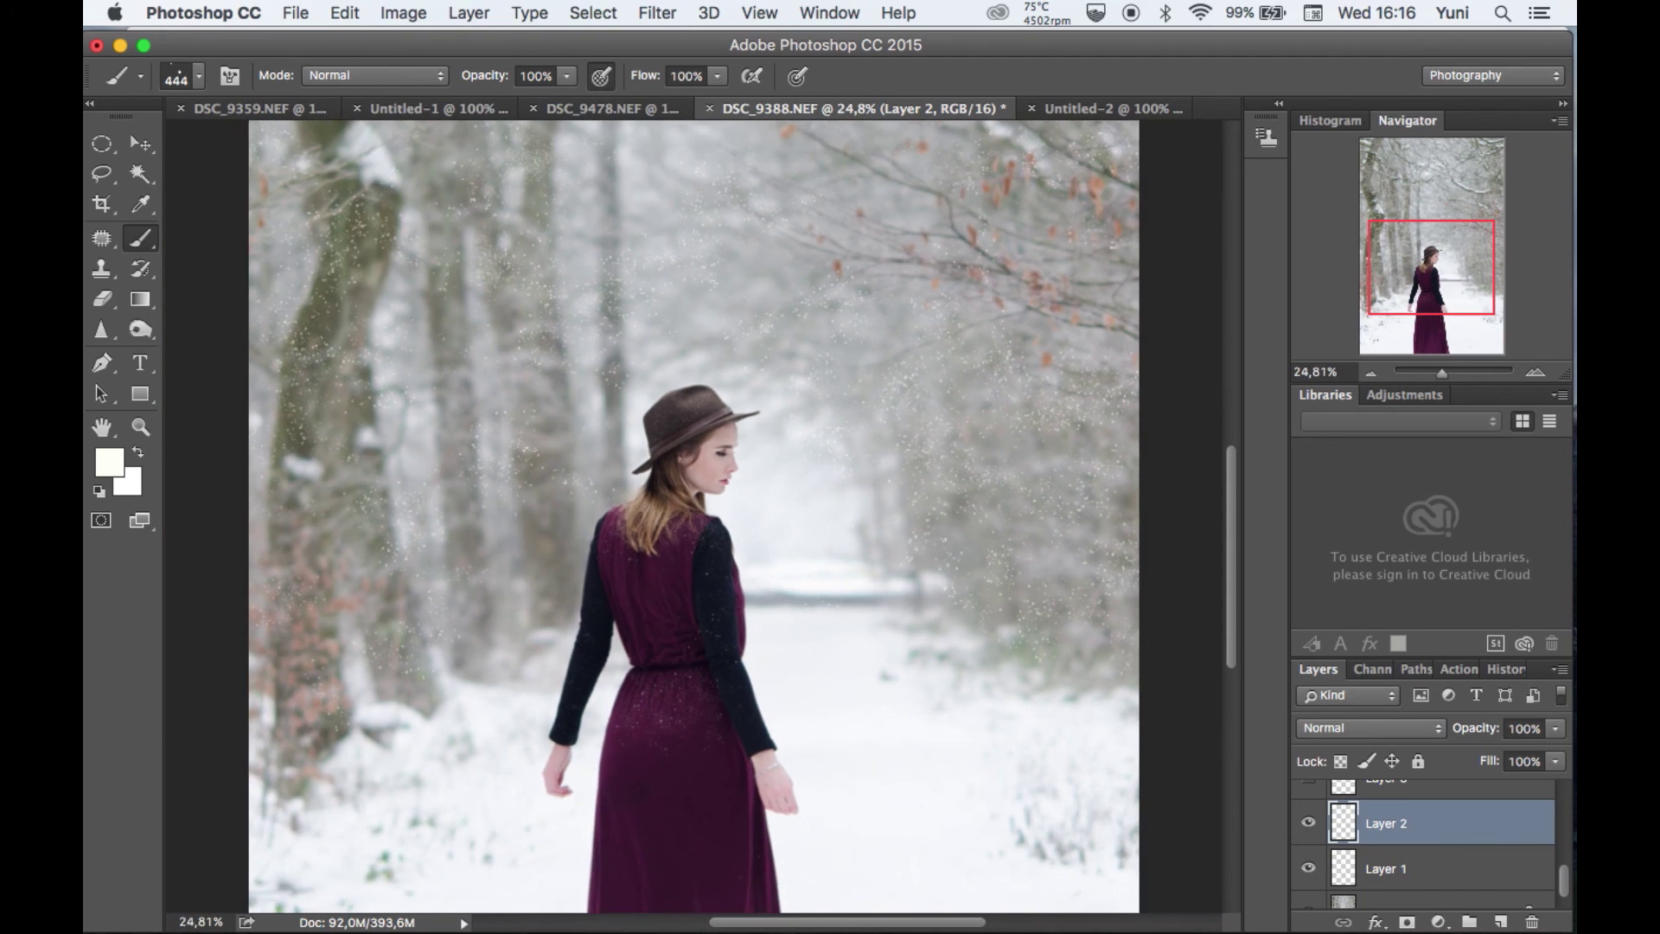
Apply a Gaussian blur of about 4 px to Layer 2
click(660, 15)
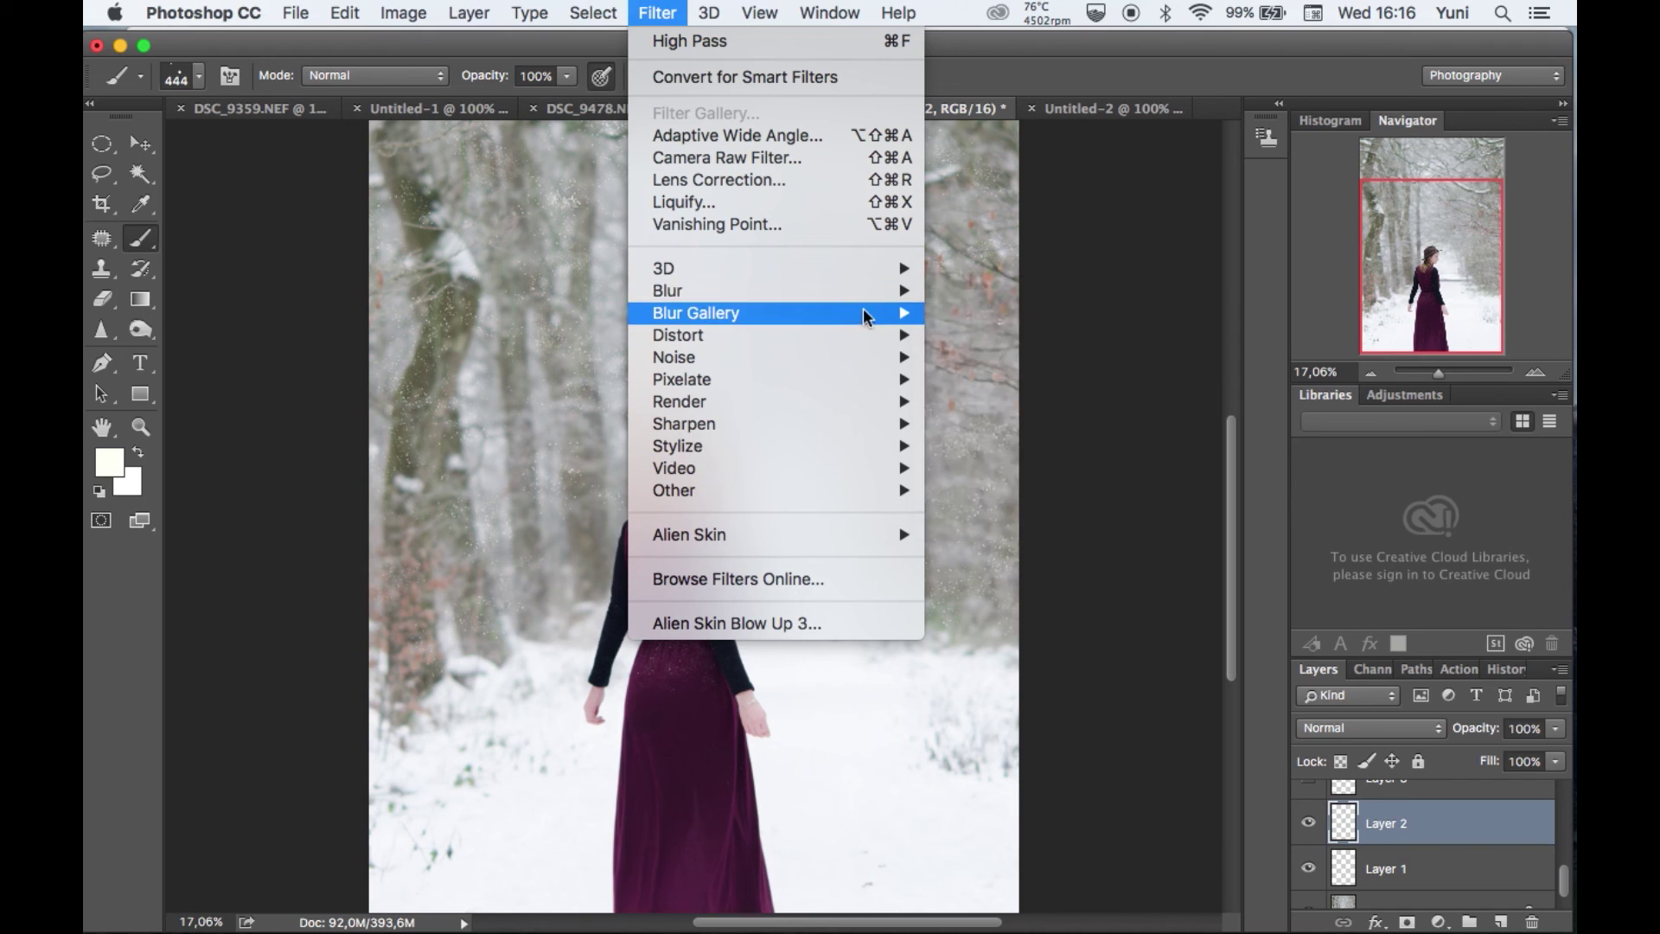
mouse_move(852, 294)
click(960, 381)
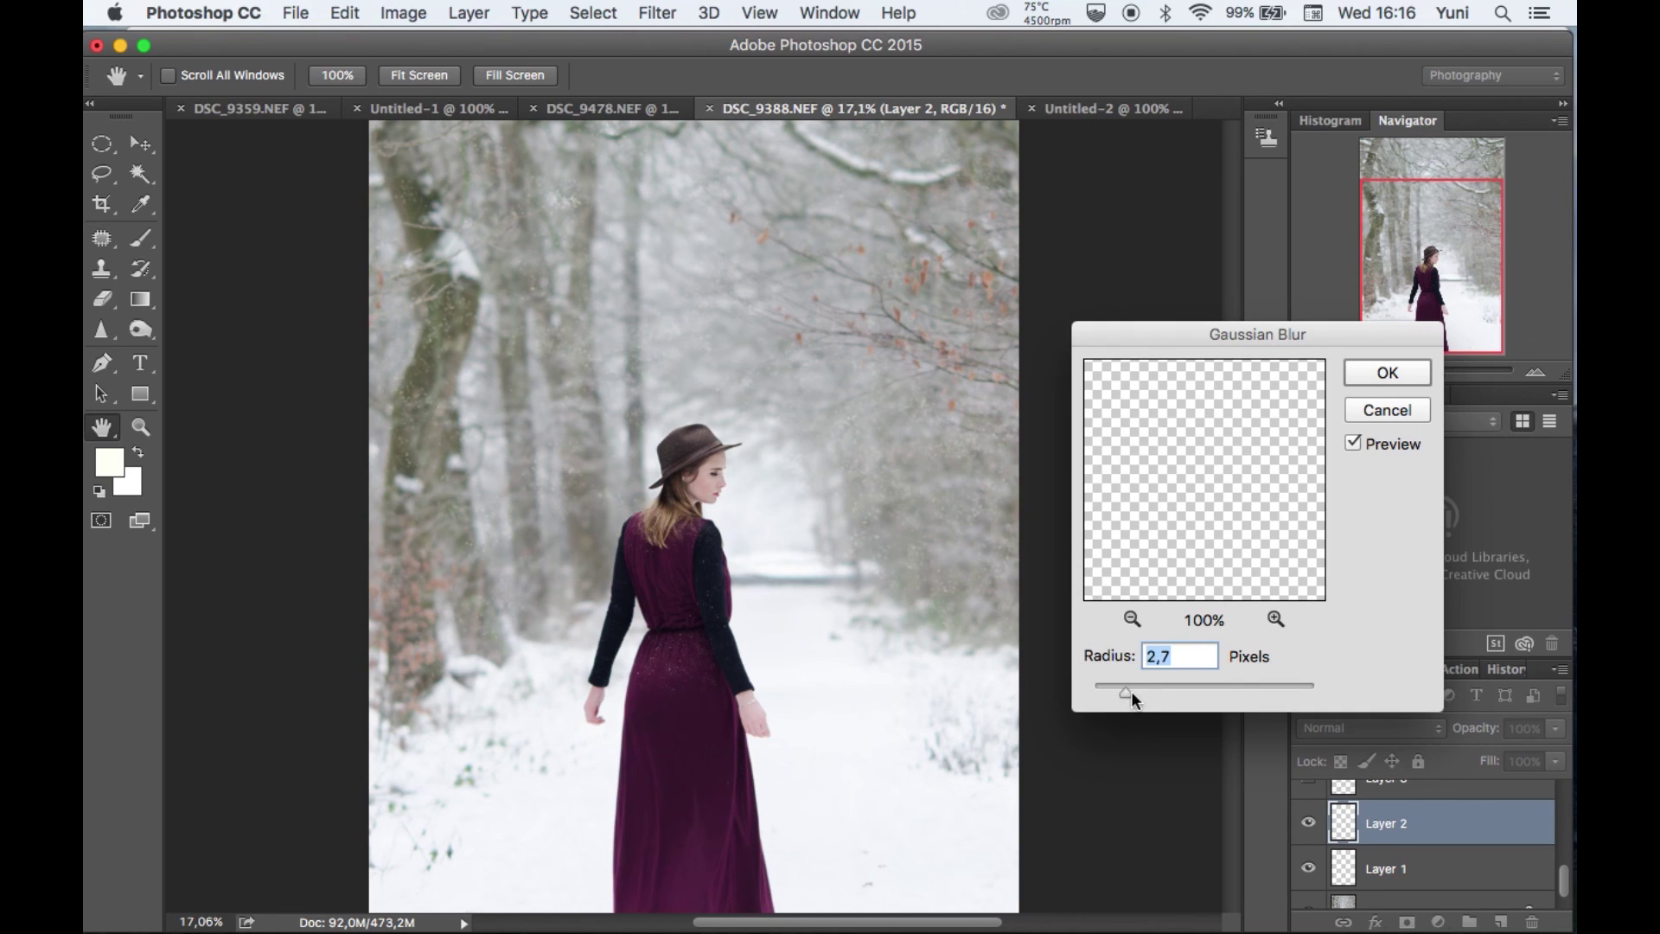
drag(1121, 692, 1145, 702)
click(1387, 374)
key(b)
Blur Layer 3 with a Gaussian blur of 8.2 px radius
scroll(1428, 795, up, 1)
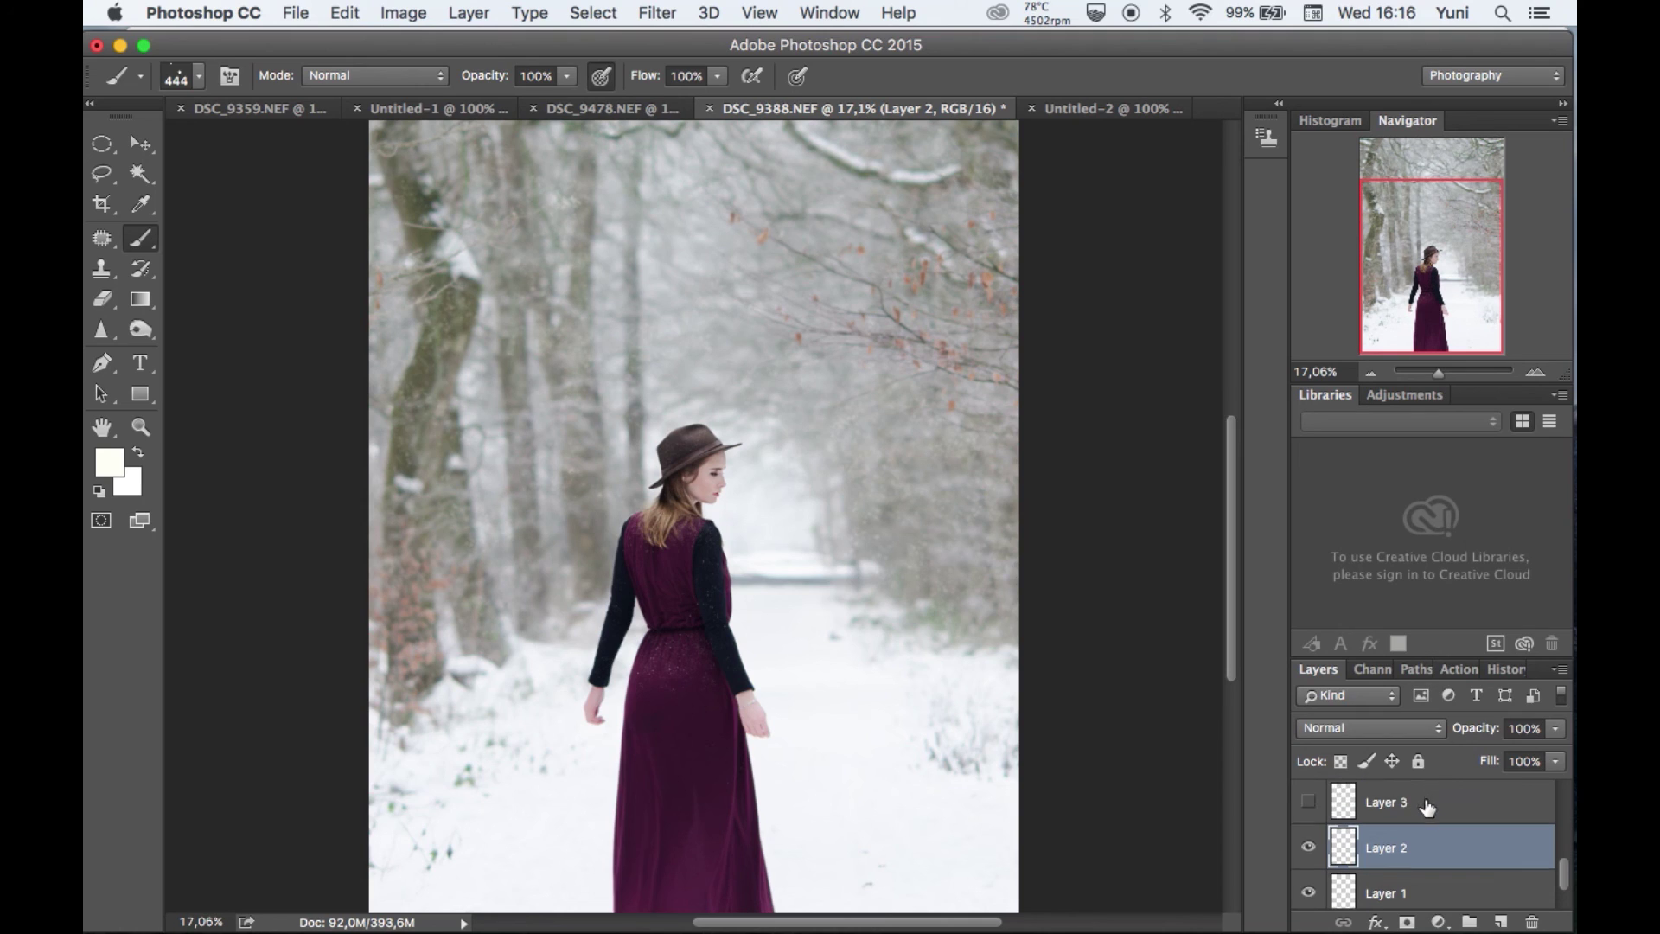
click(1418, 803)
click(657, 12)
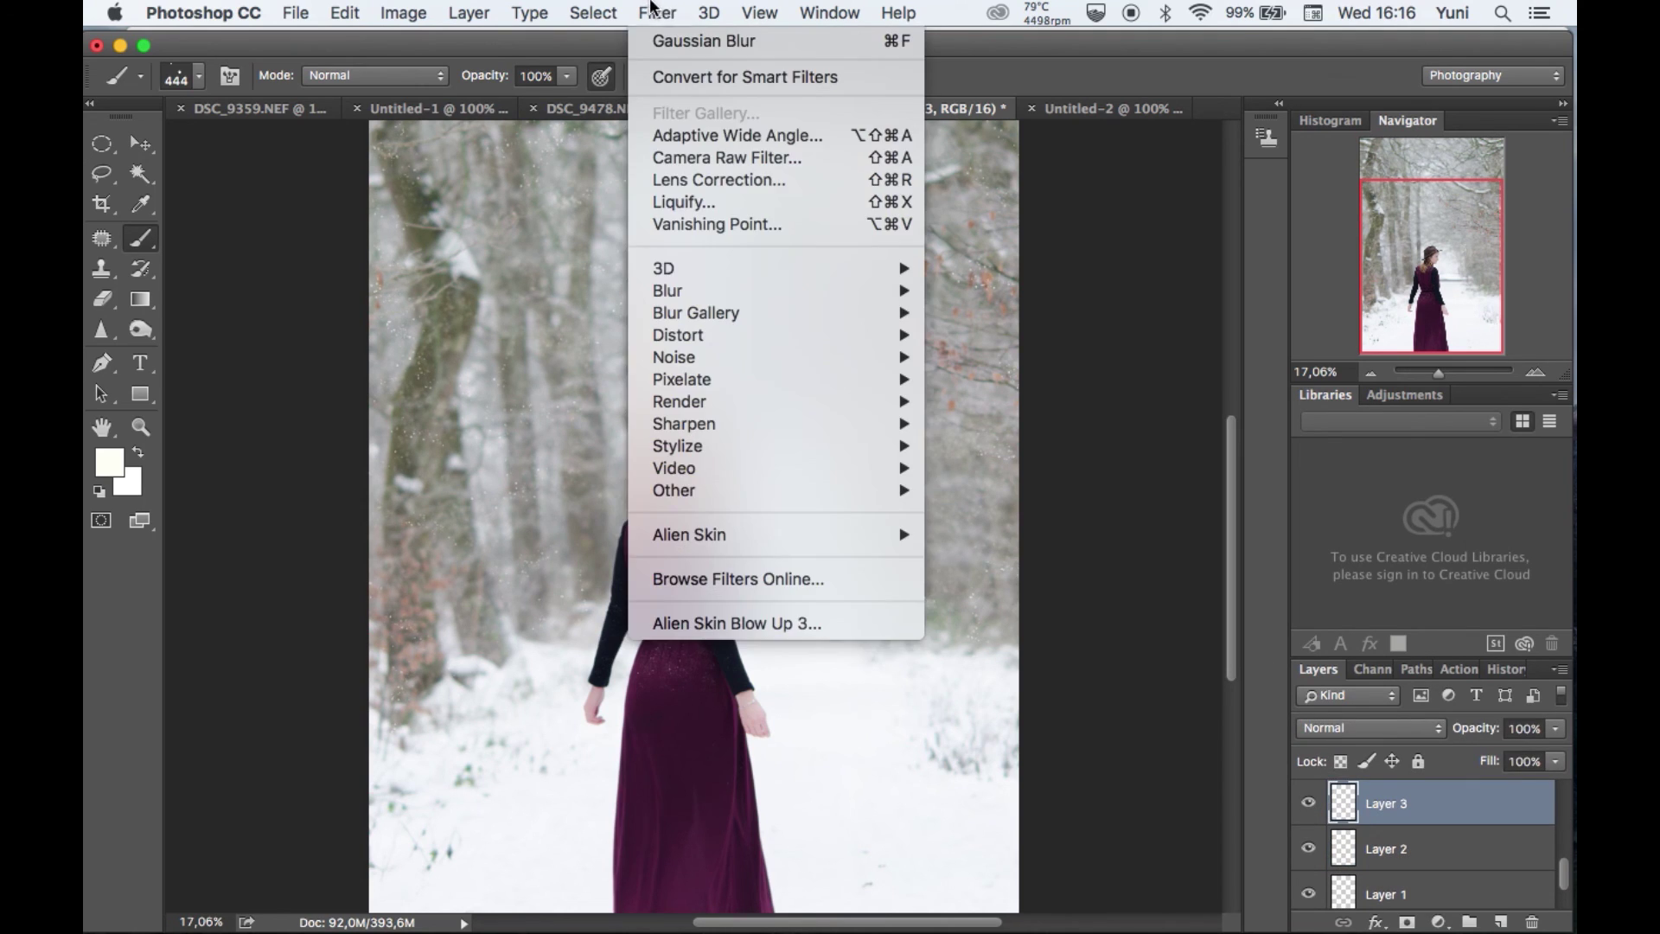
mouse_move(793, 299)
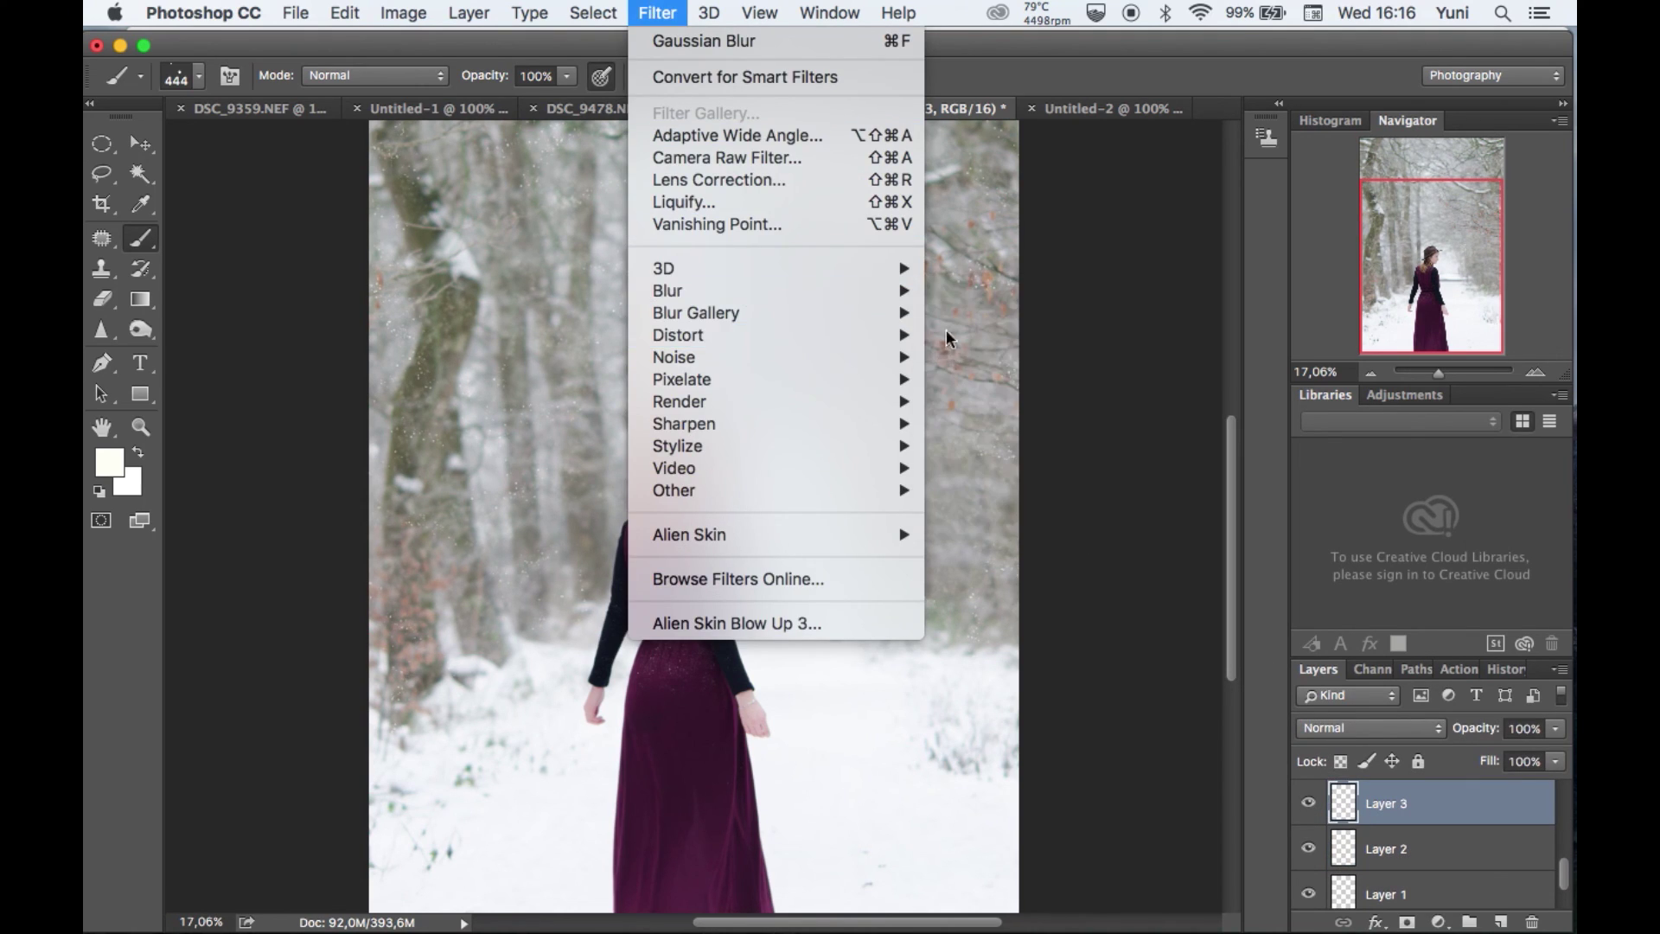
click(975, 380)
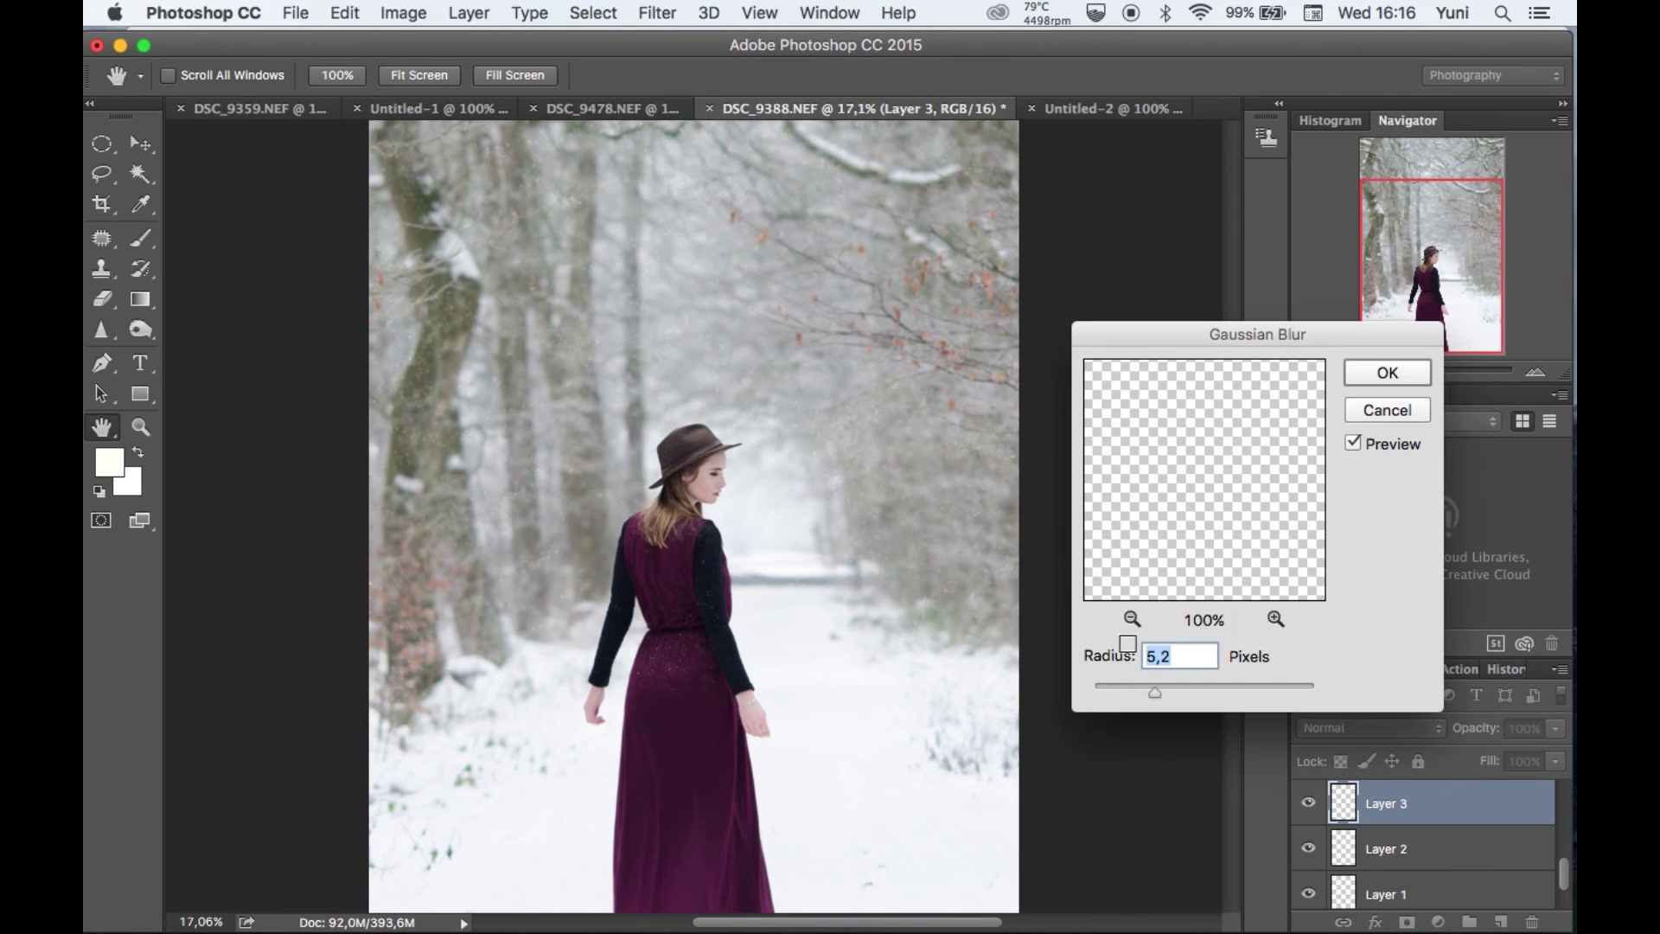
drag(1131, 690, 1174, 704)
click(1387, 373)
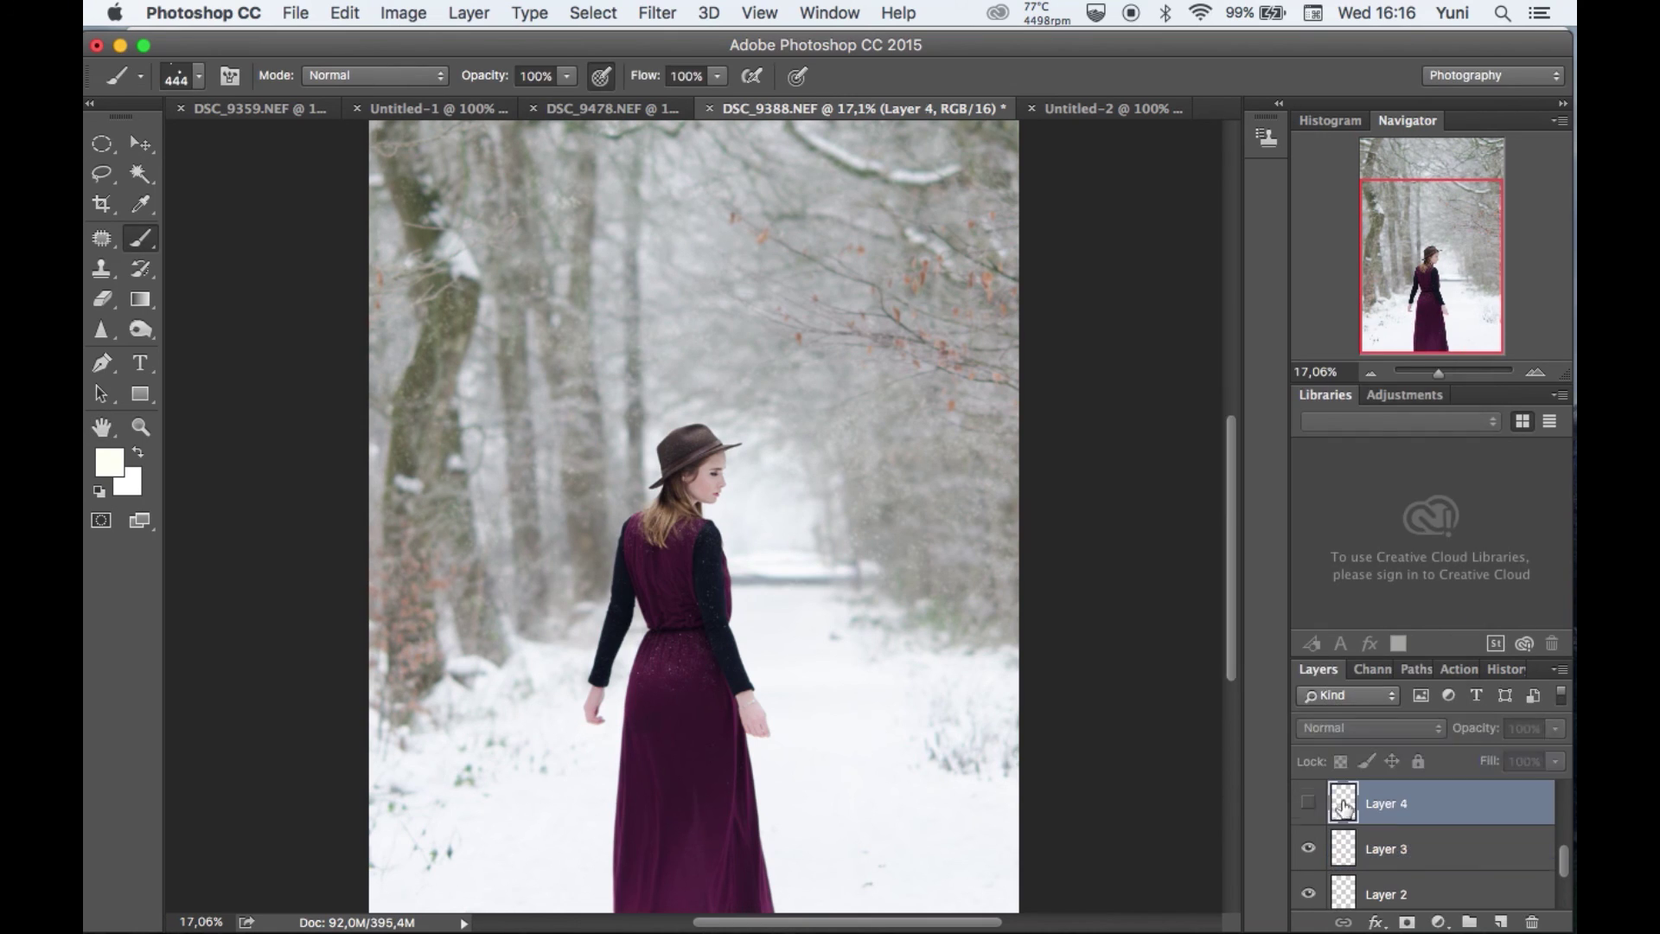
Show Layer 4 again and apply a Gaussian blur to it
click(1308, 803)
click(657, 13)
mouse_move(730, 297)
click(976, 383)
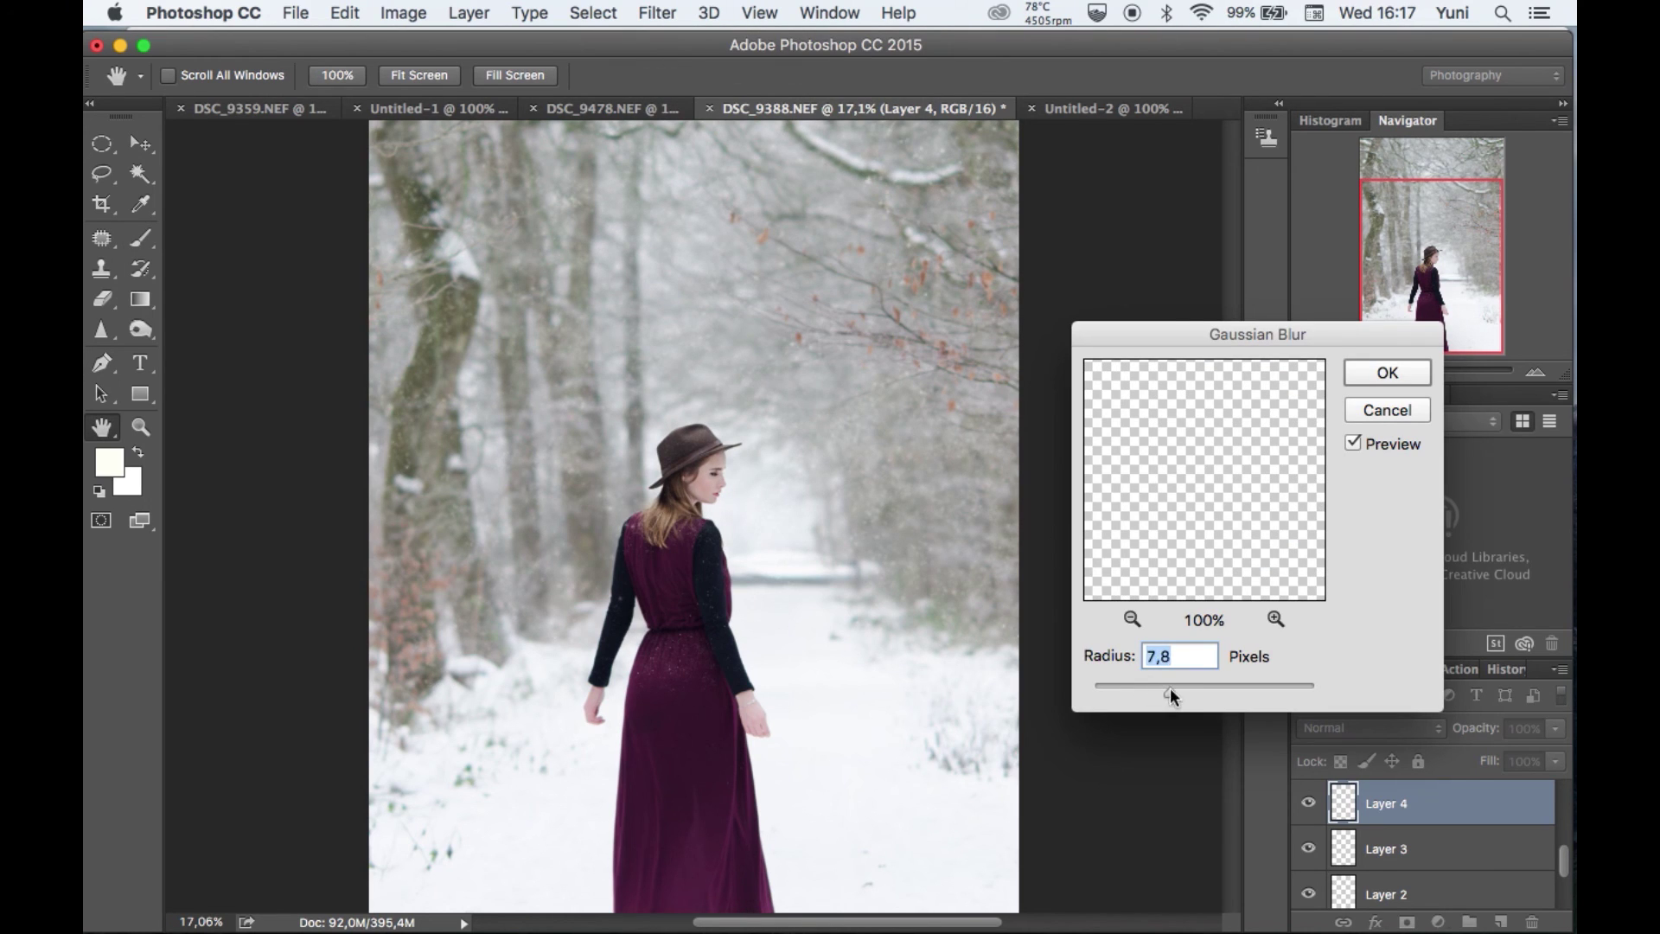
click(1386, 373)
Give Layer 5 a Gaussian blur of 3.7 px radius
scroll(696, 352, up, 5)
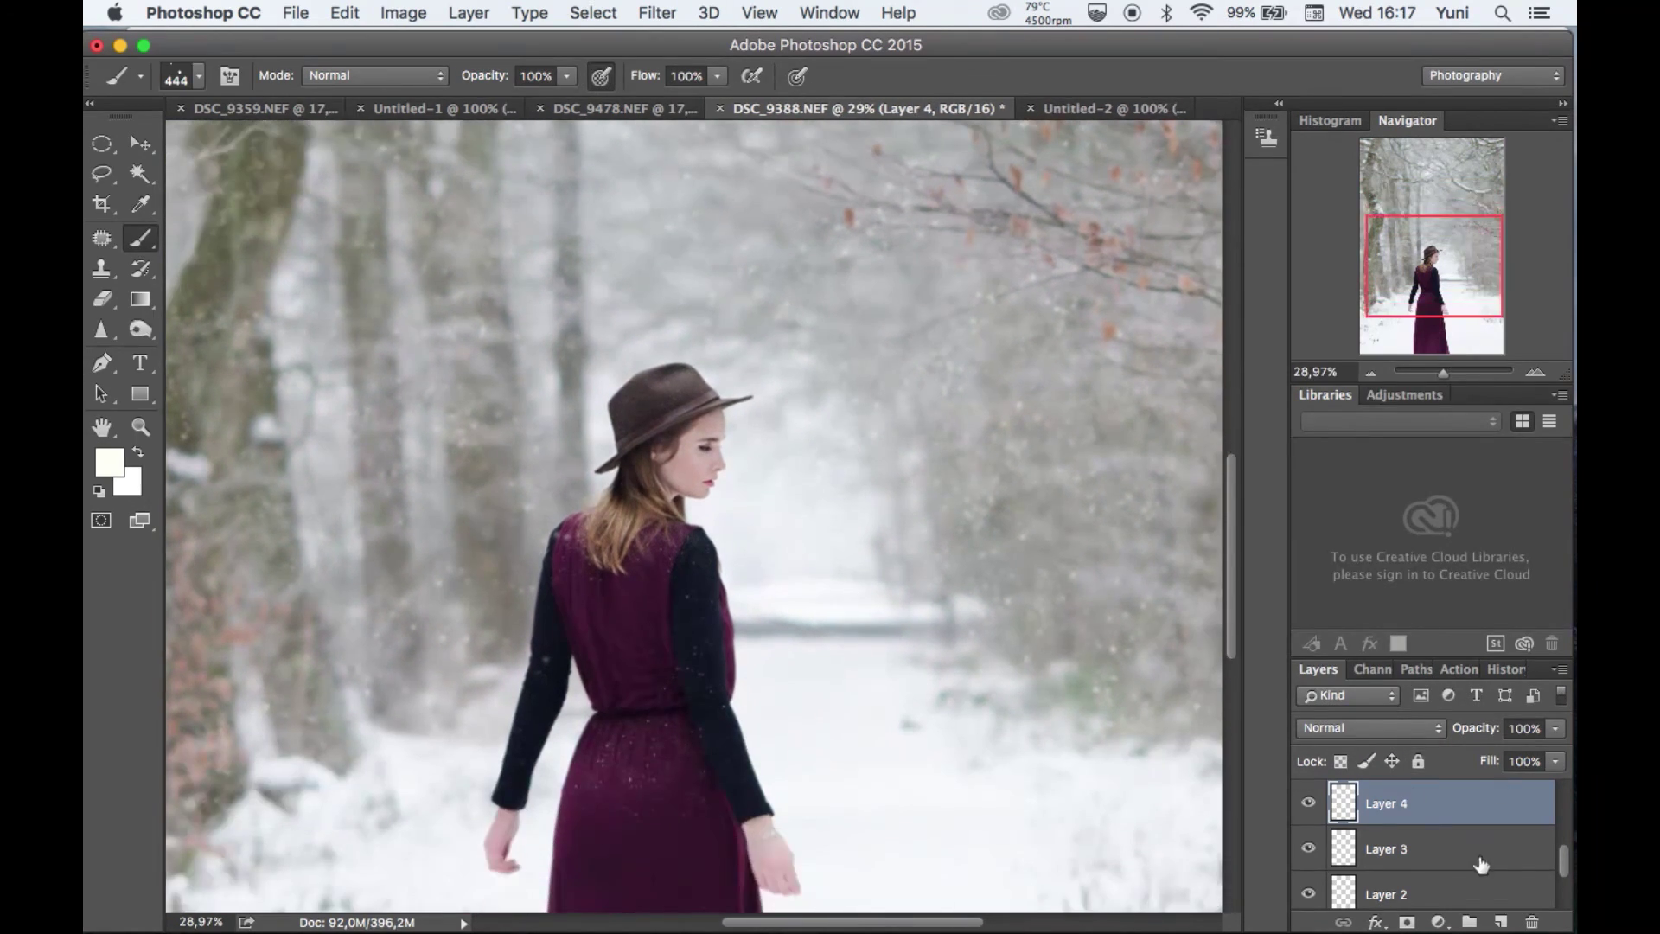
click(1469, 852)
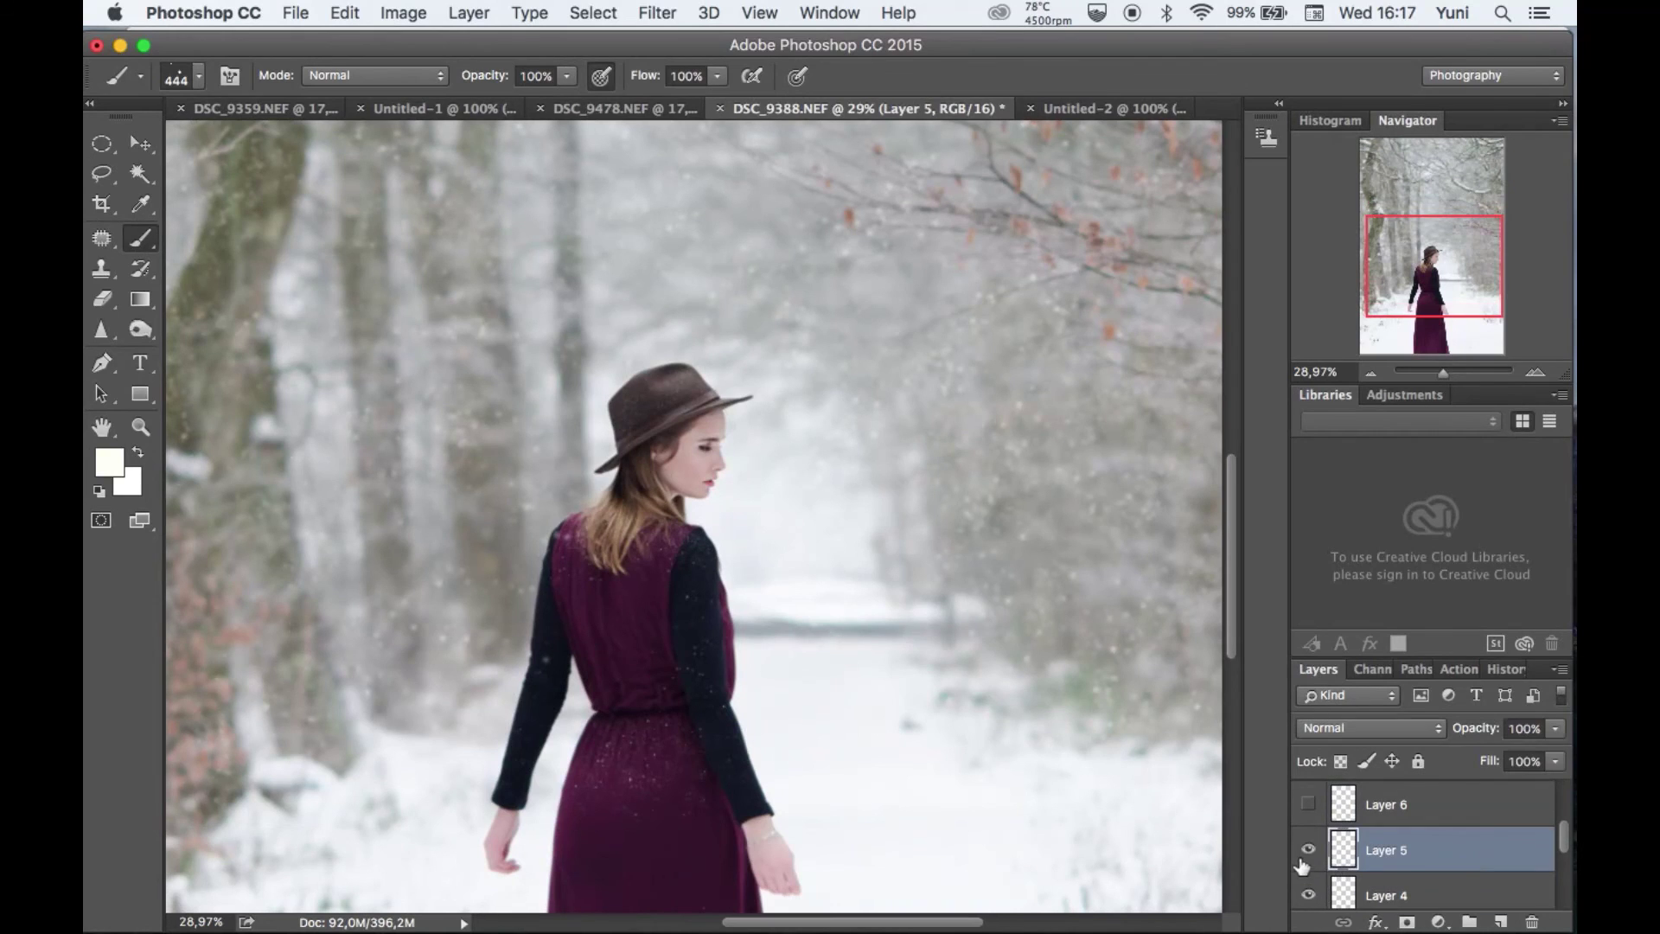
click(657, 13)
mouse_move(778, 291)
click(985, 376)
drag(1154, 692, 1133, 686)
key(Return)
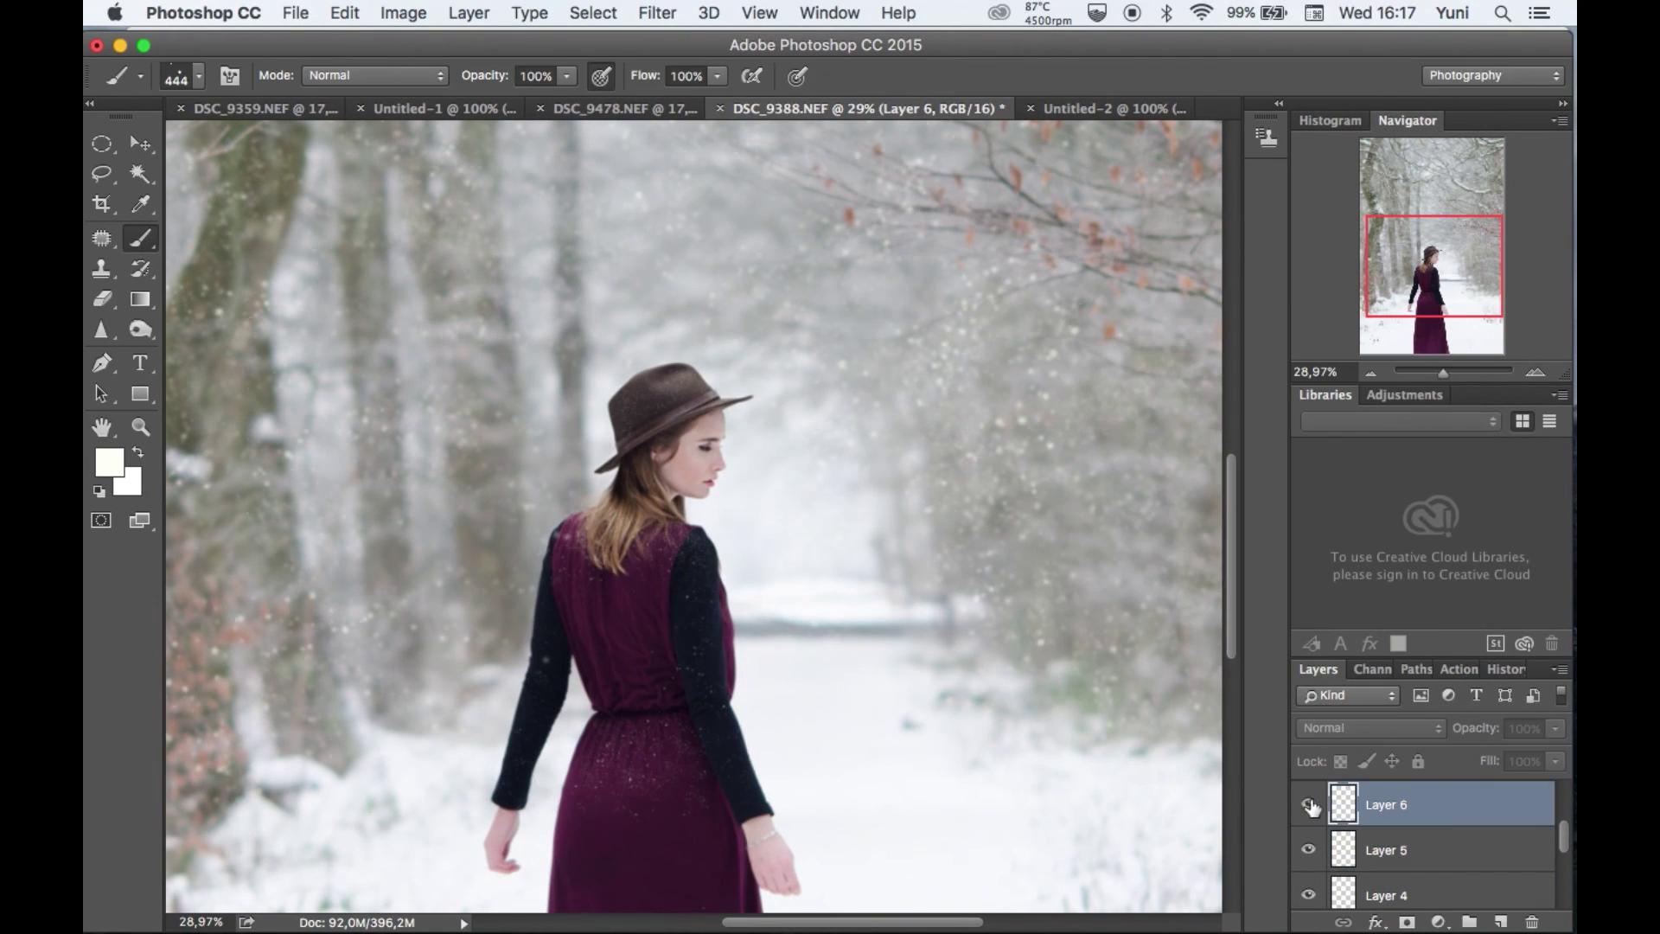
Apply Gaussian blurs to Layers 6 and 7
click(657, 13)
mouse_move(743, 286)
click(999, 427)
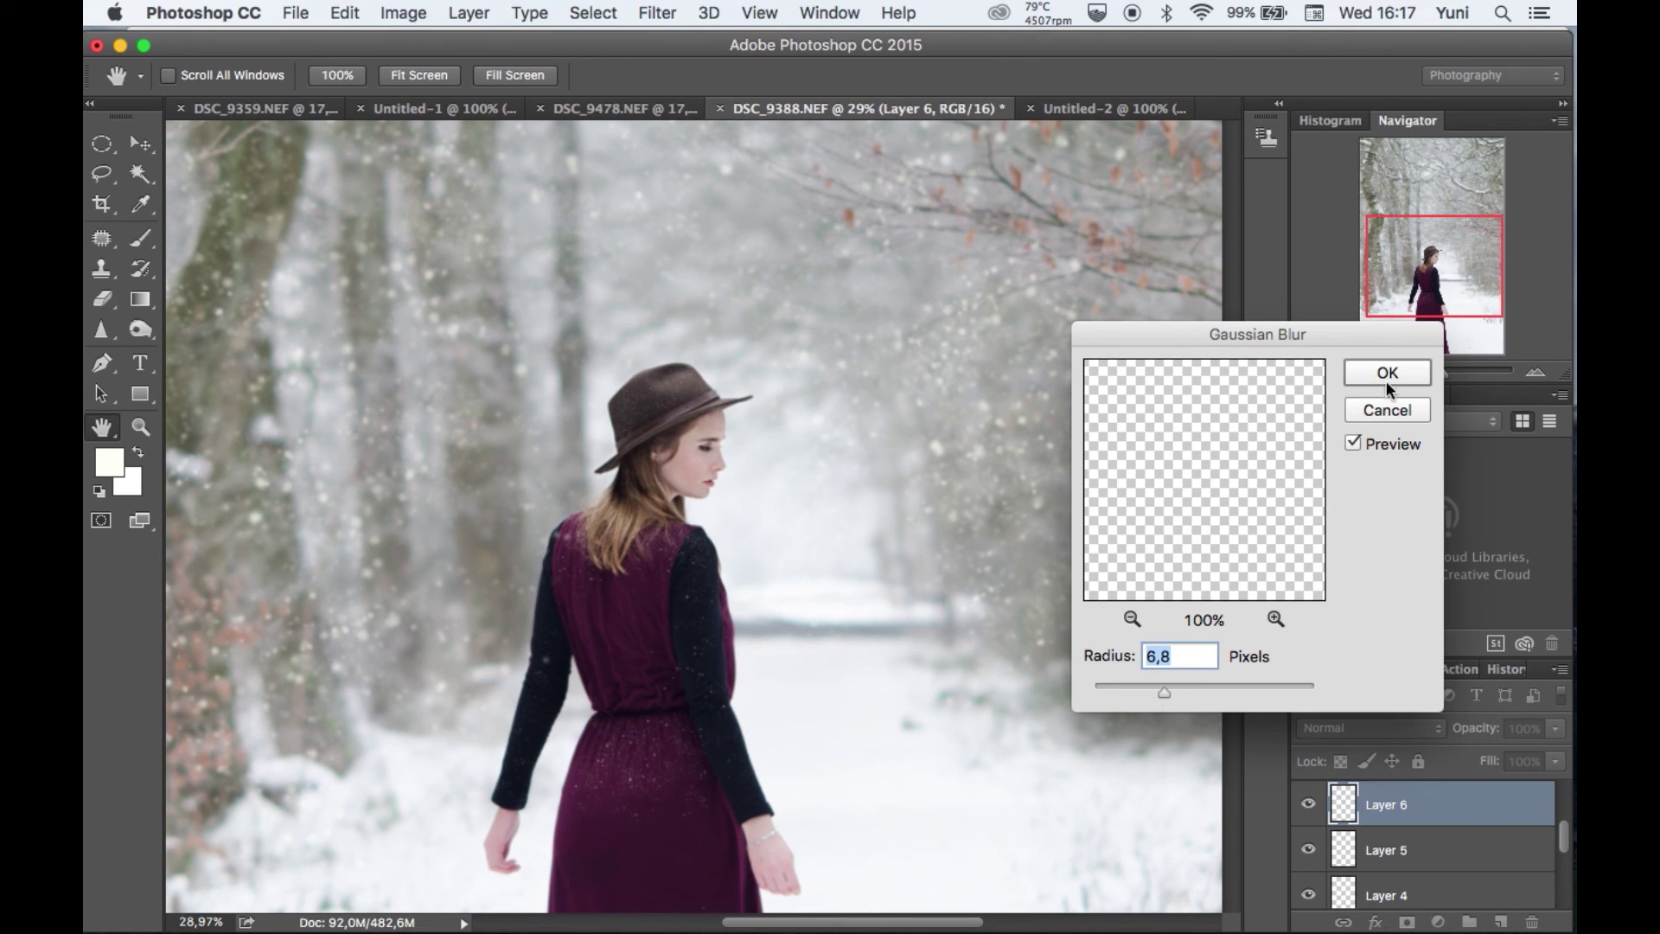
click(1387, 373)
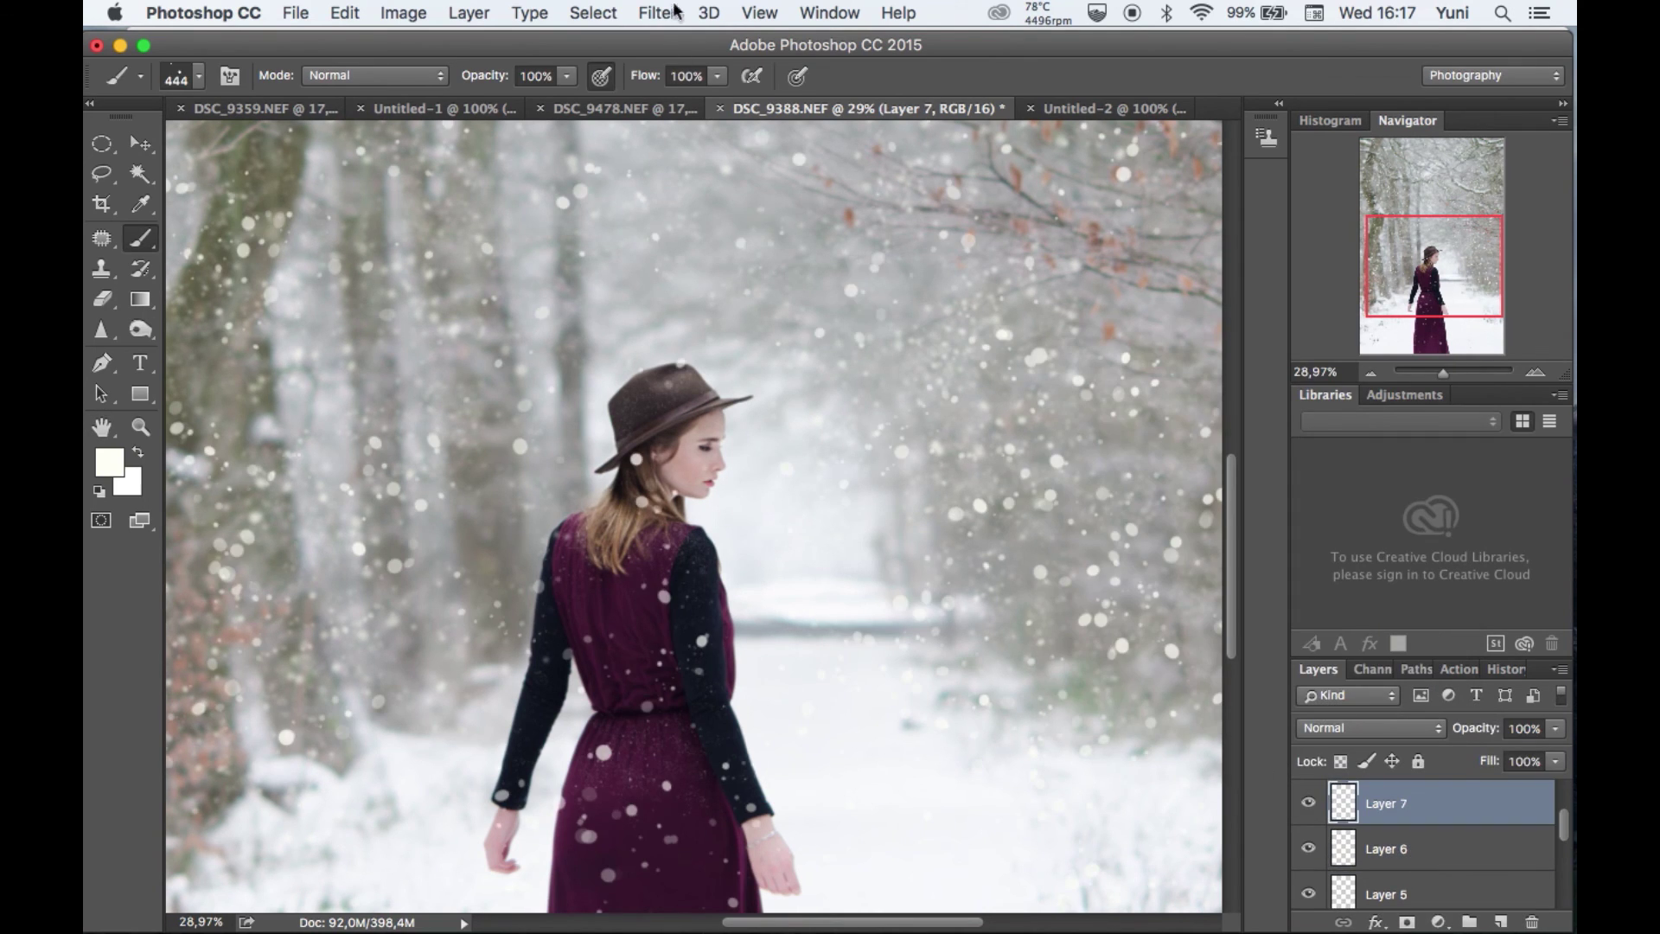
click(657, 13)
mouse_move(864, 291)
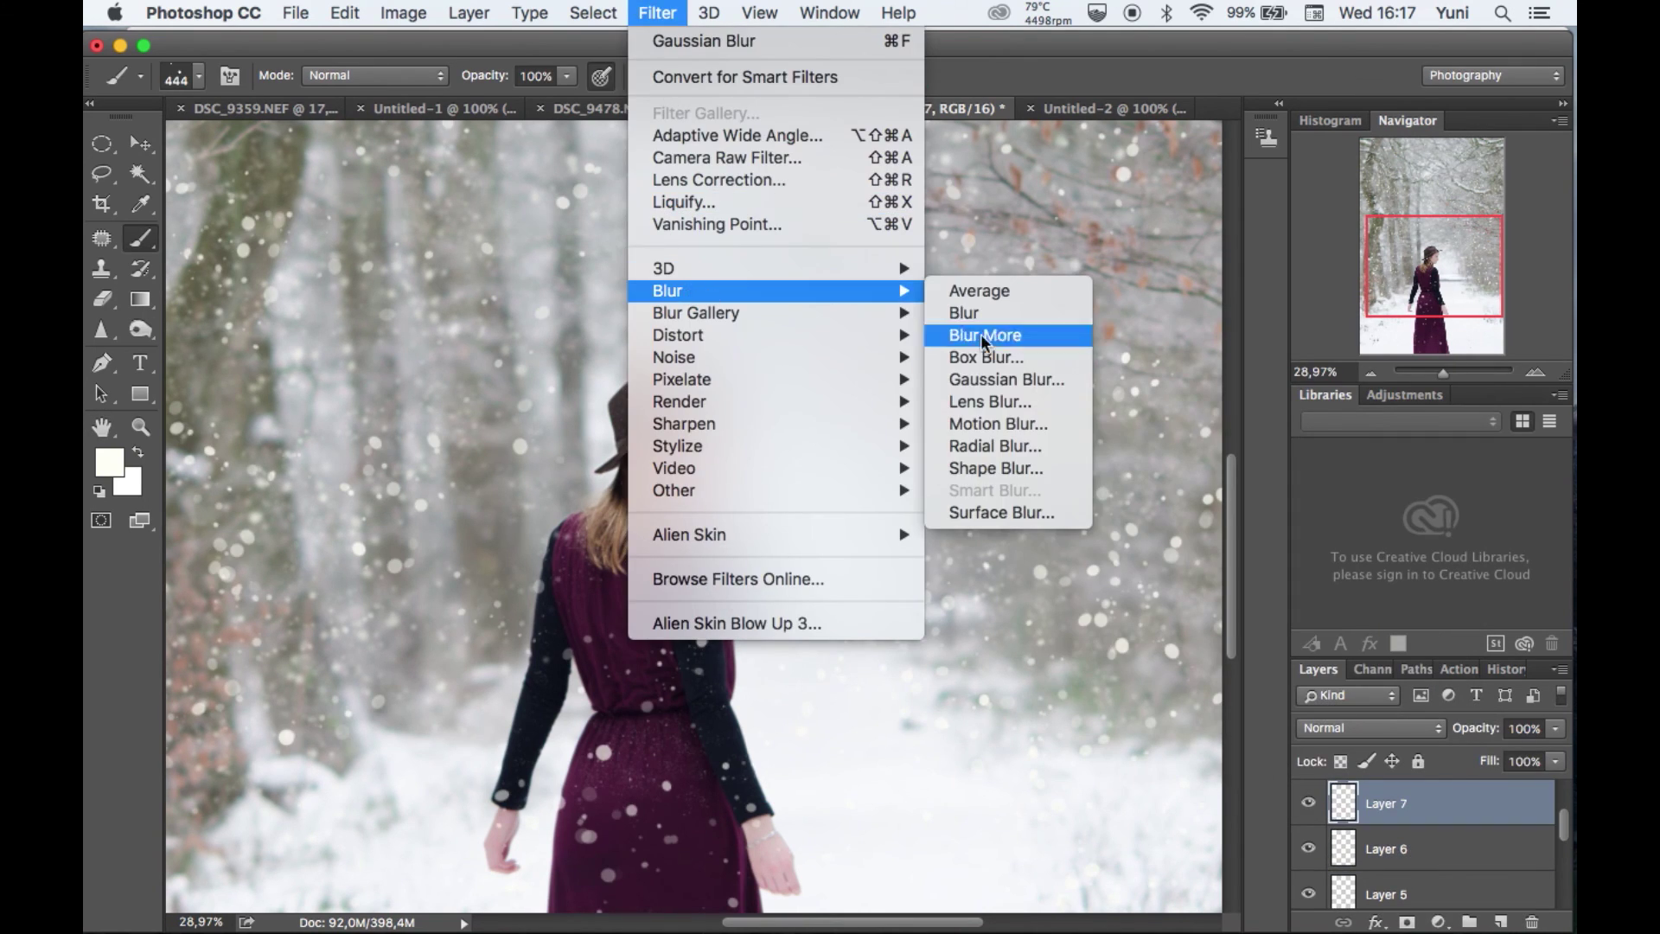
click(1006, 379)
click(1387, 373)
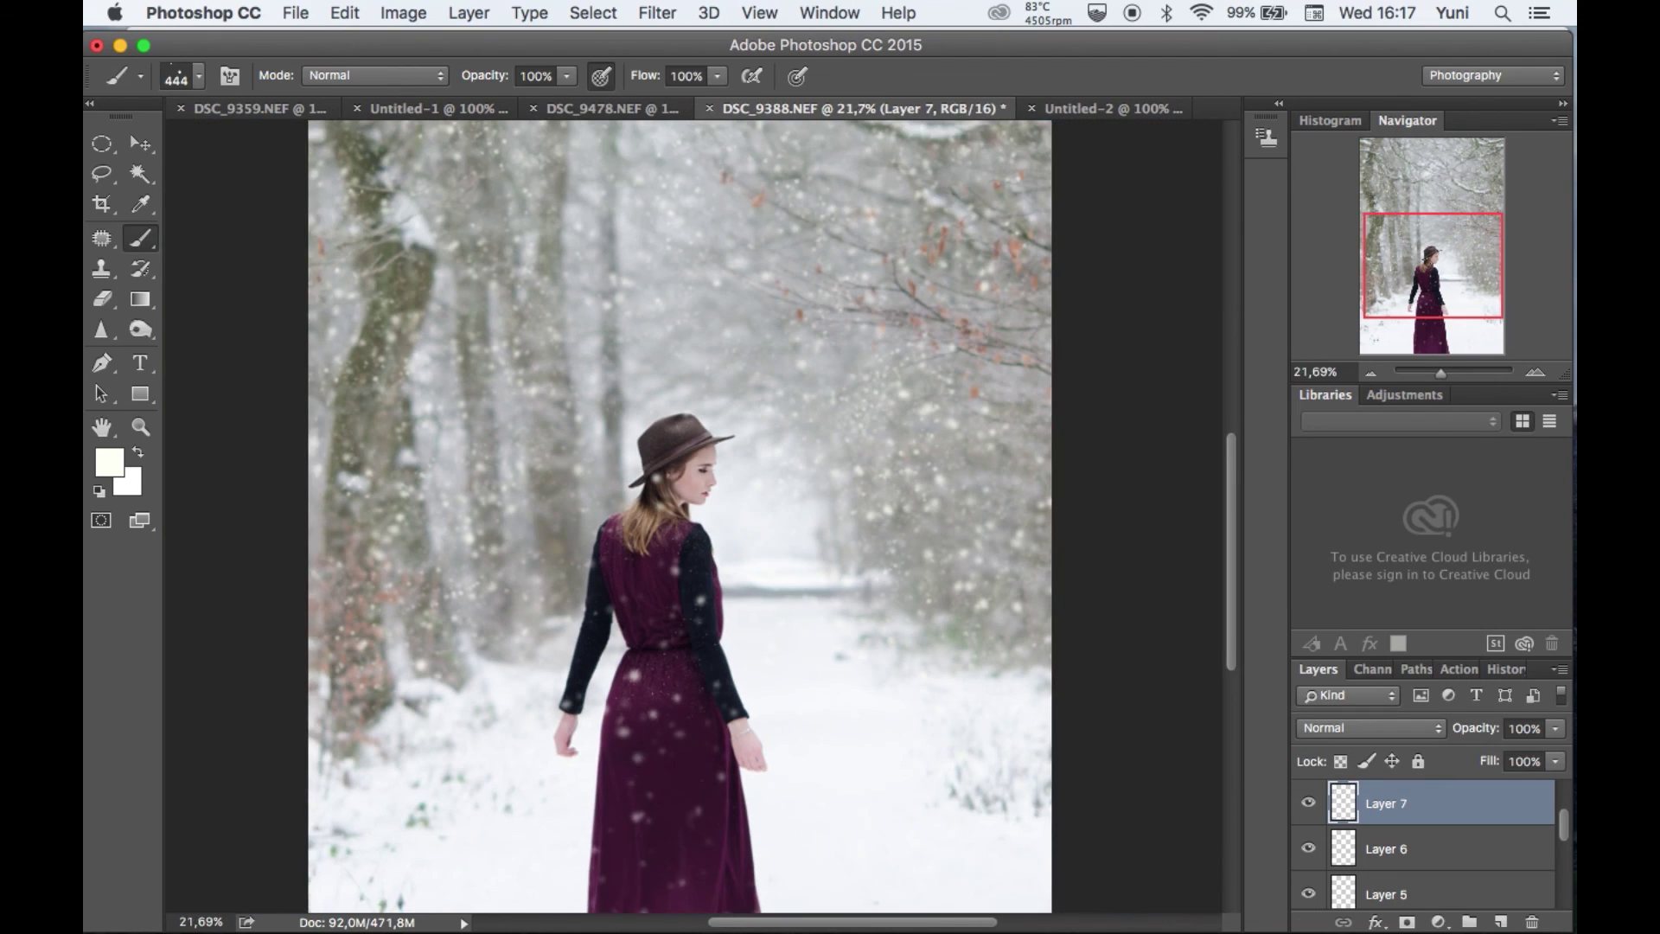
Give Layer 8 a motion blur at a 72° angle with 35 px distance
click(672, 10)
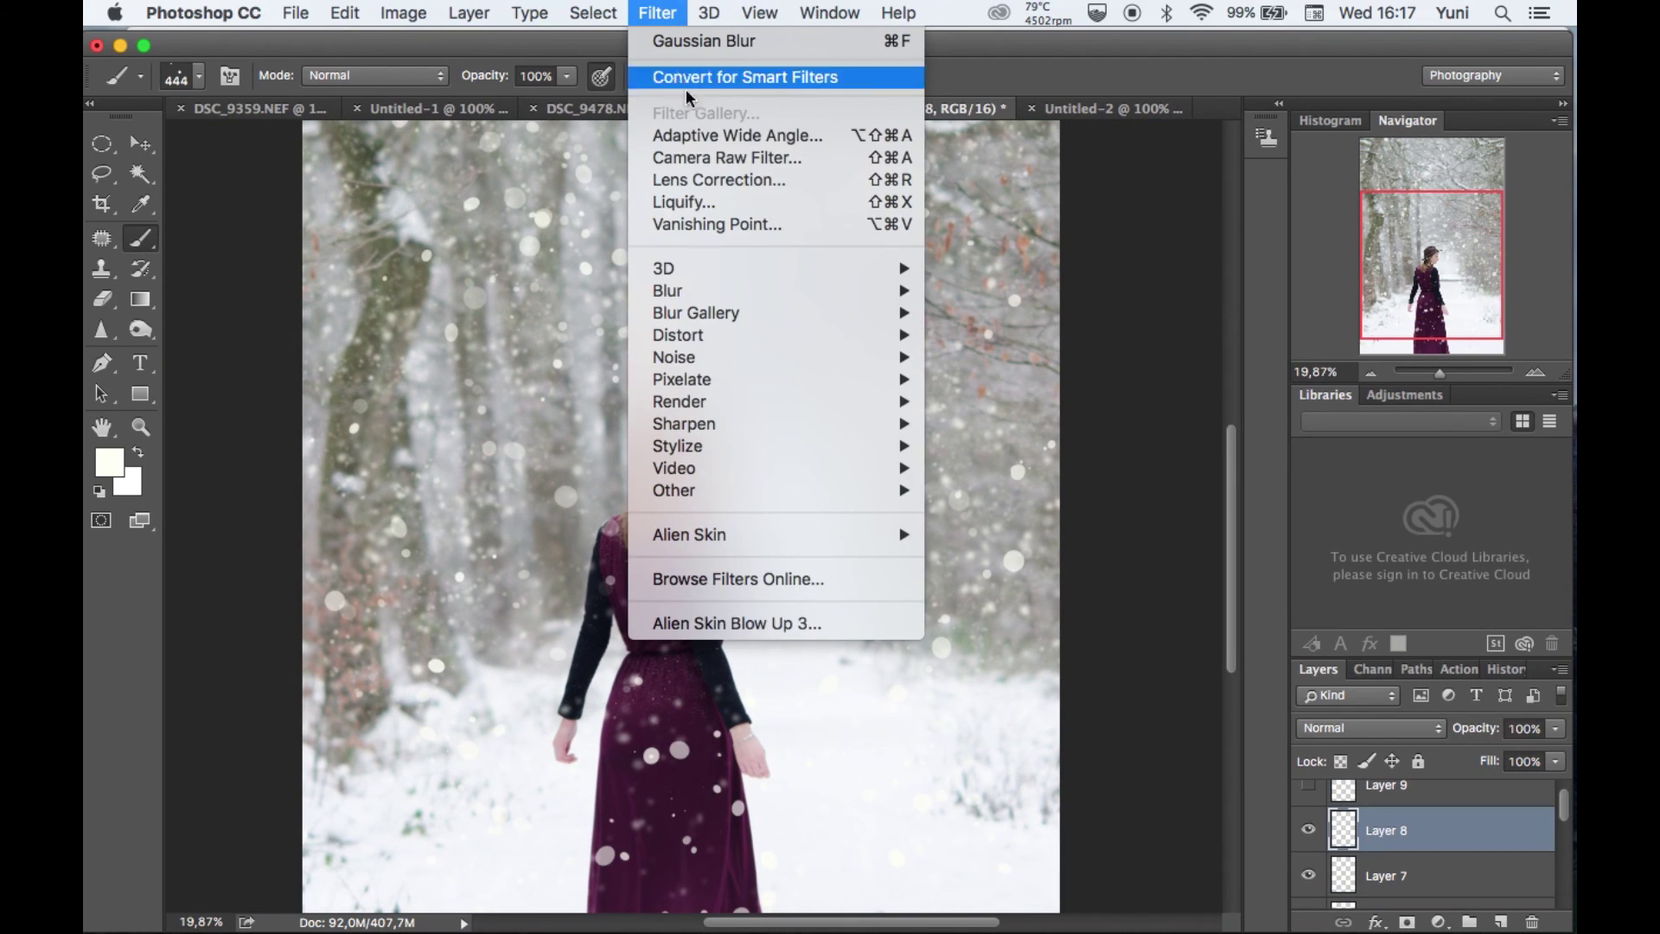
click(524, 494)
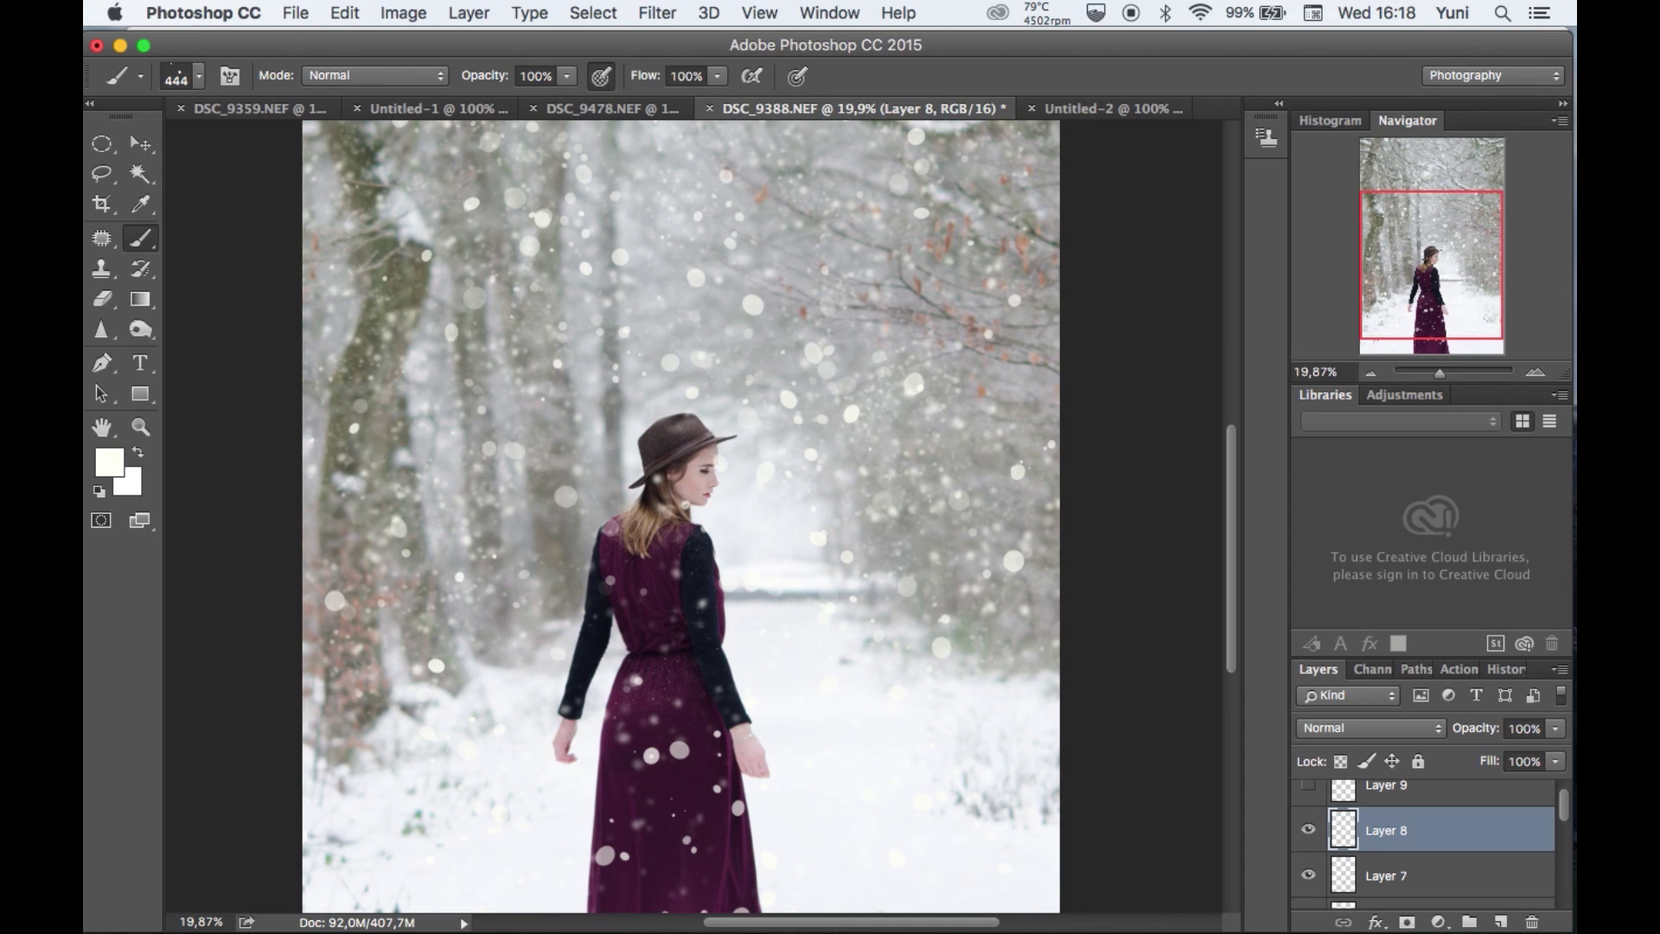
click(666, 13)
mouse_move(708, 292)
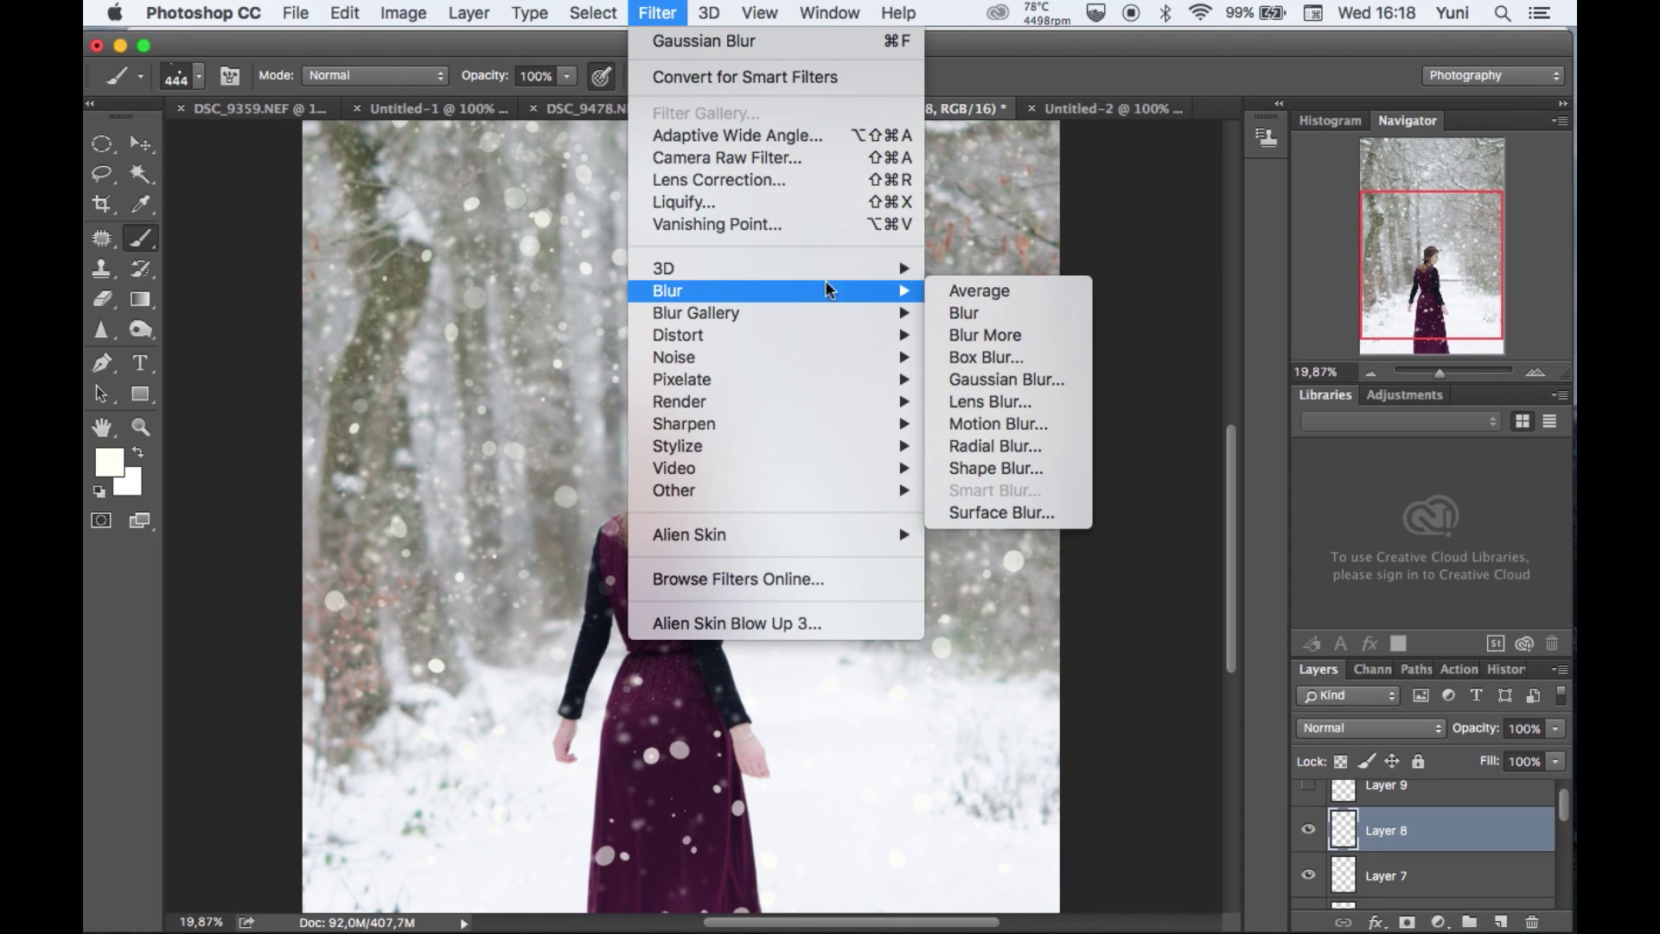
click(974, 432)
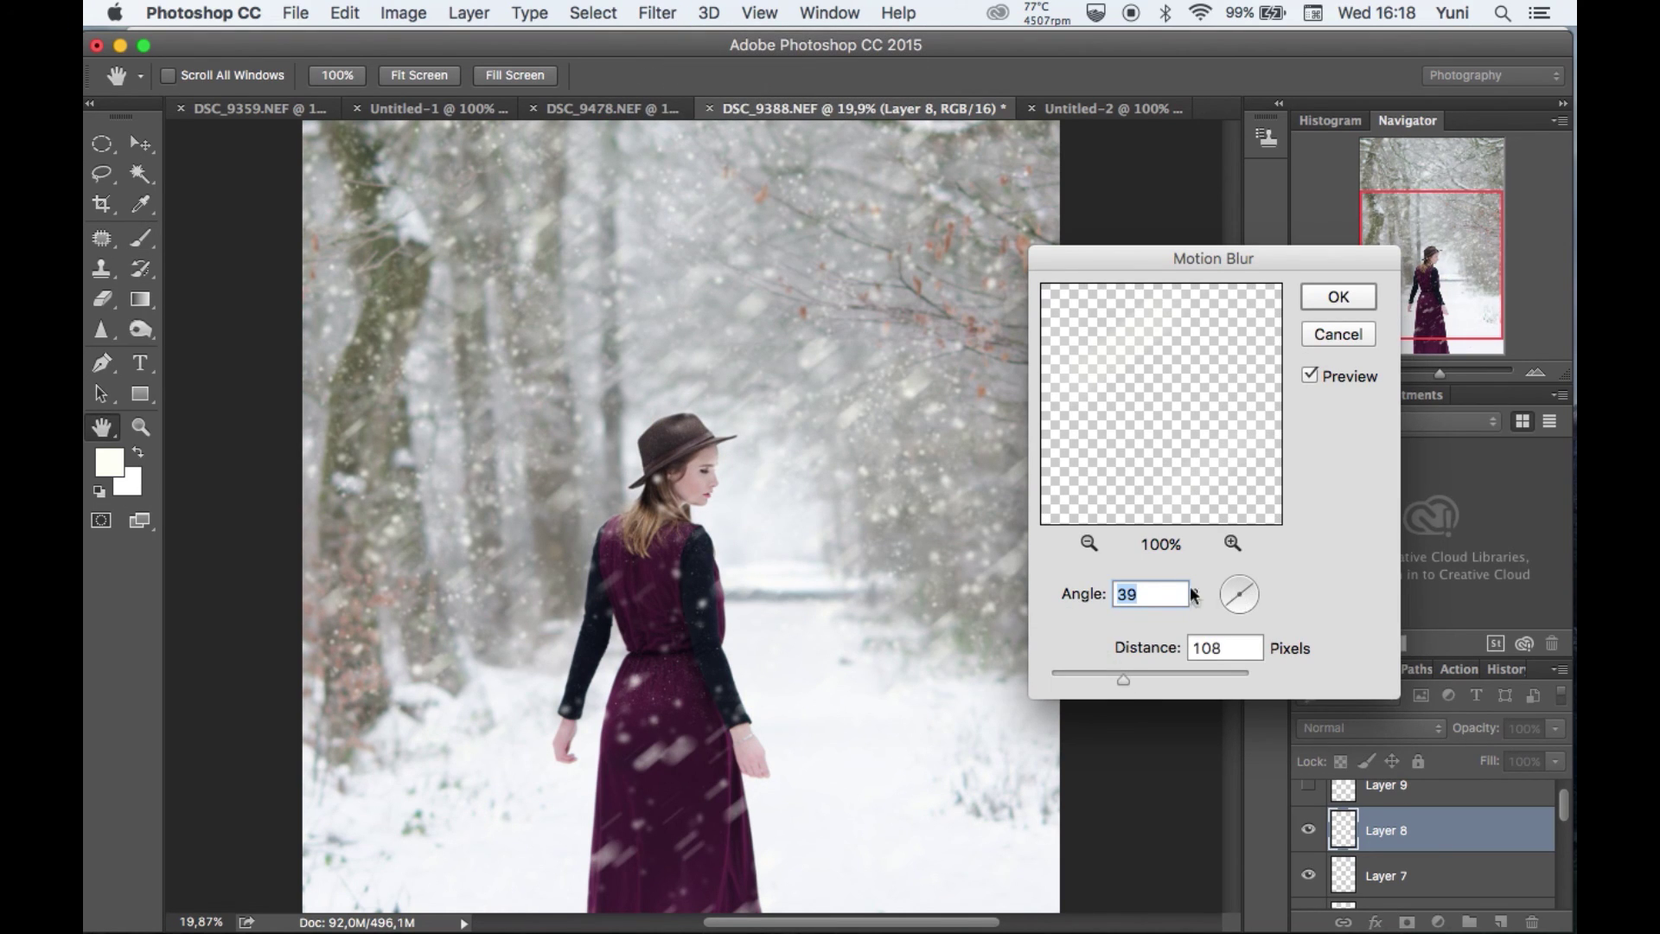
click(1248, 584)
drag(1248, 587, 1249, 591)
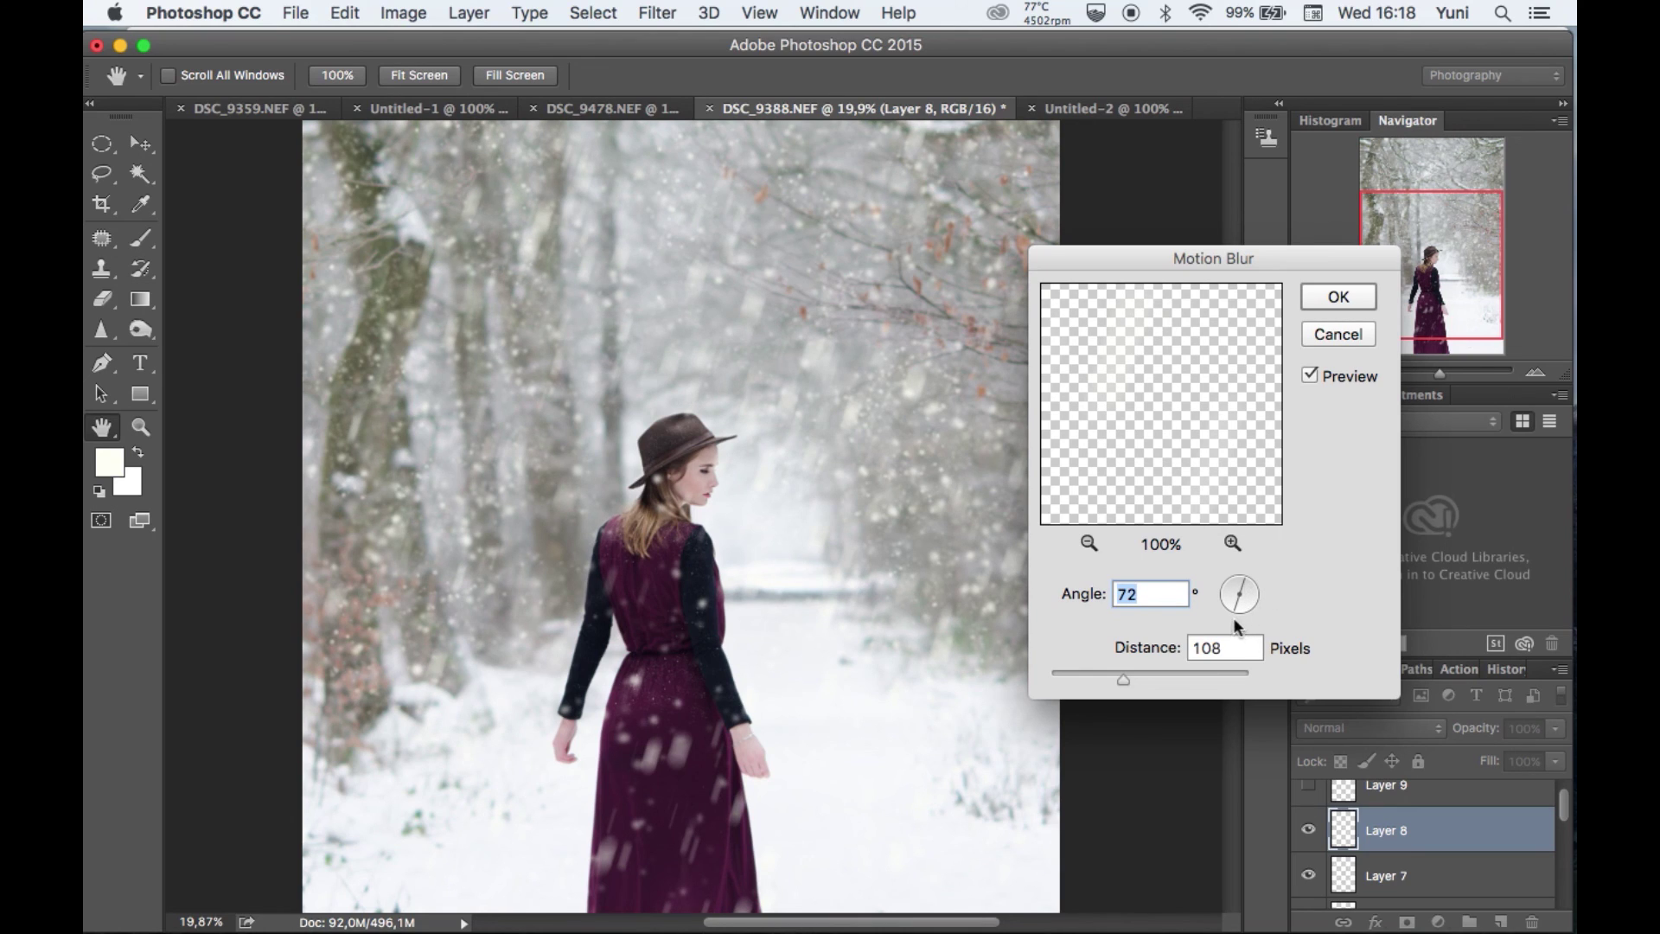
drag(1129, 678, 1111, 678)
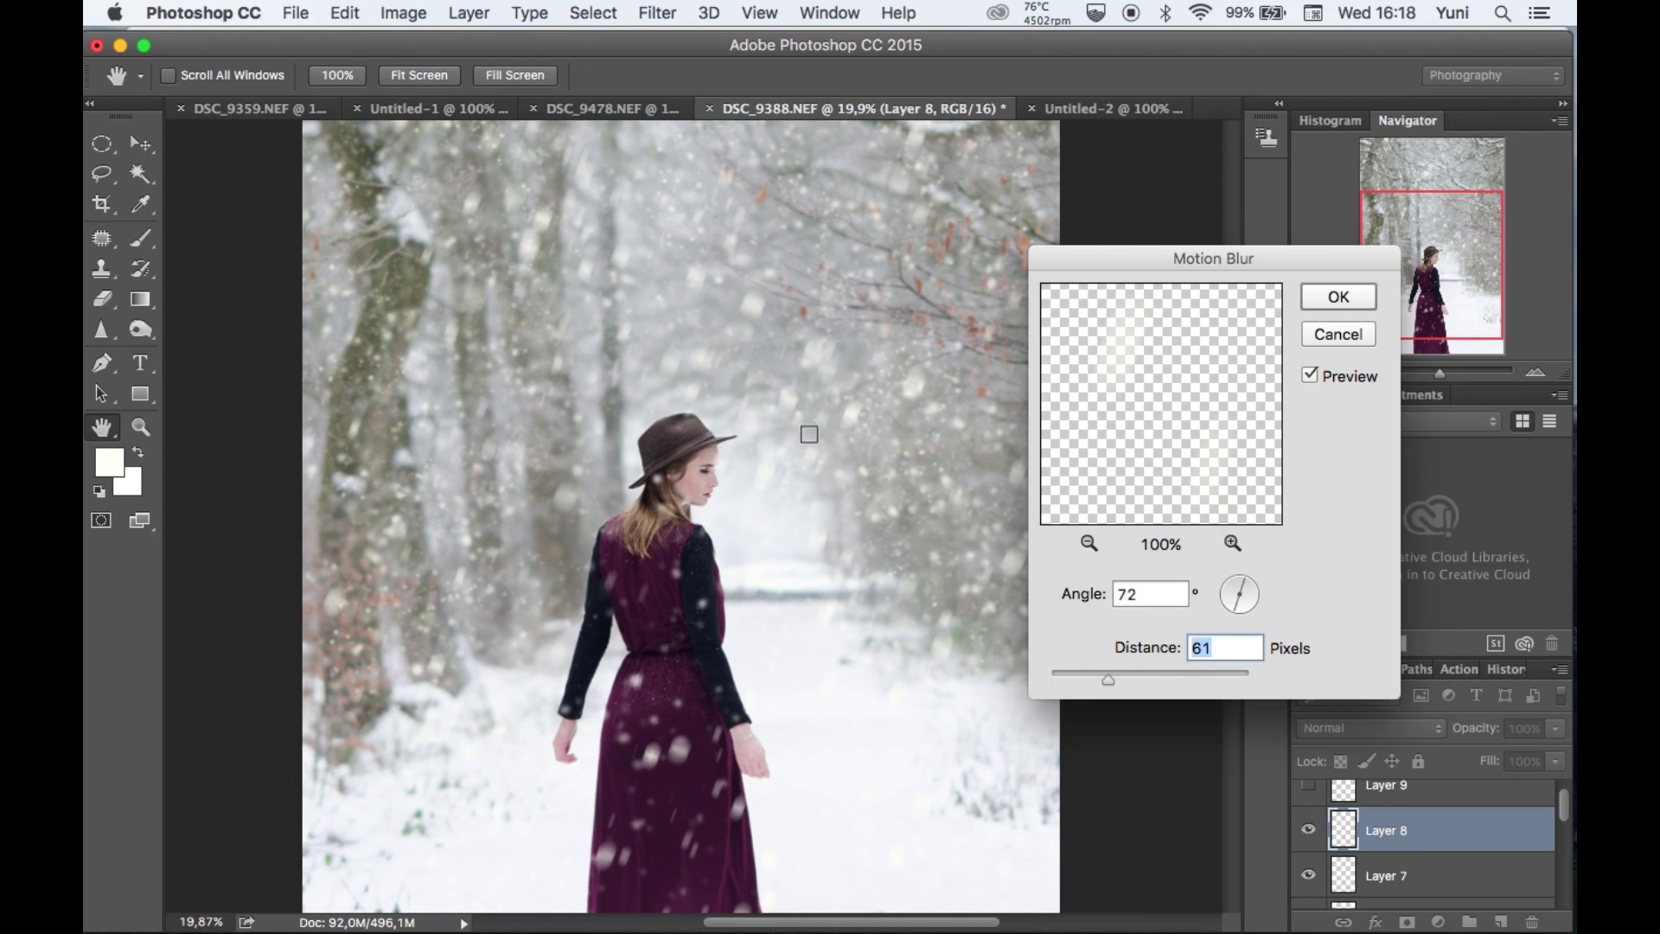
drag(1111, 680, 1106, 685)
drag(1087, 677, 1091, 682)
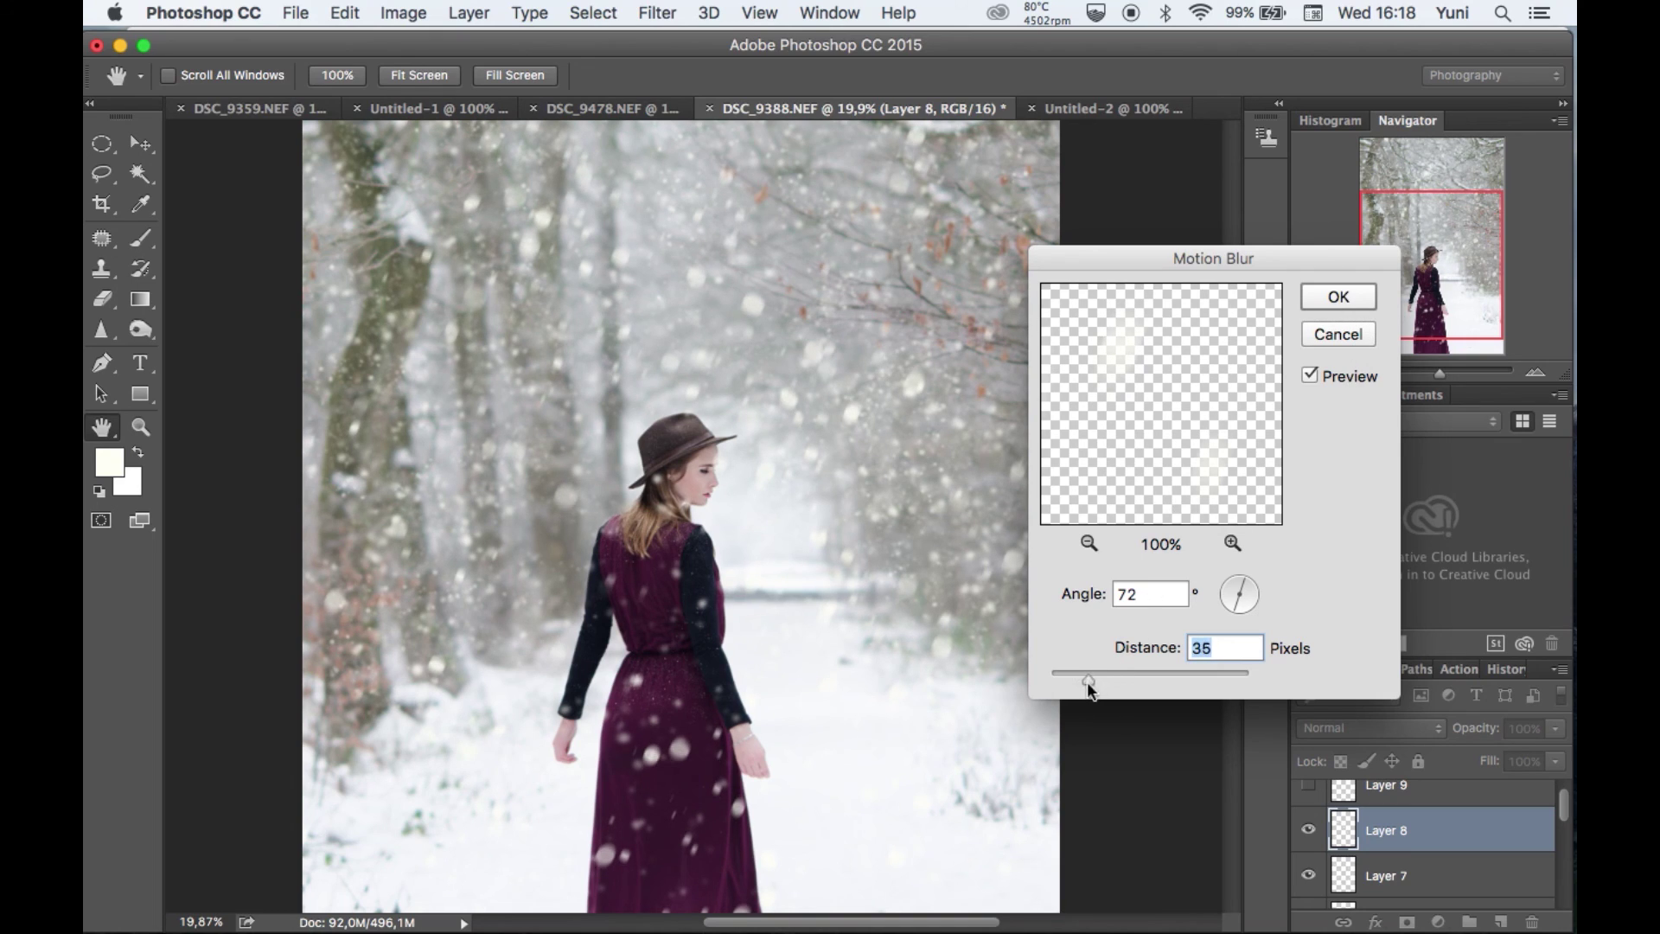
click(1338, 297)
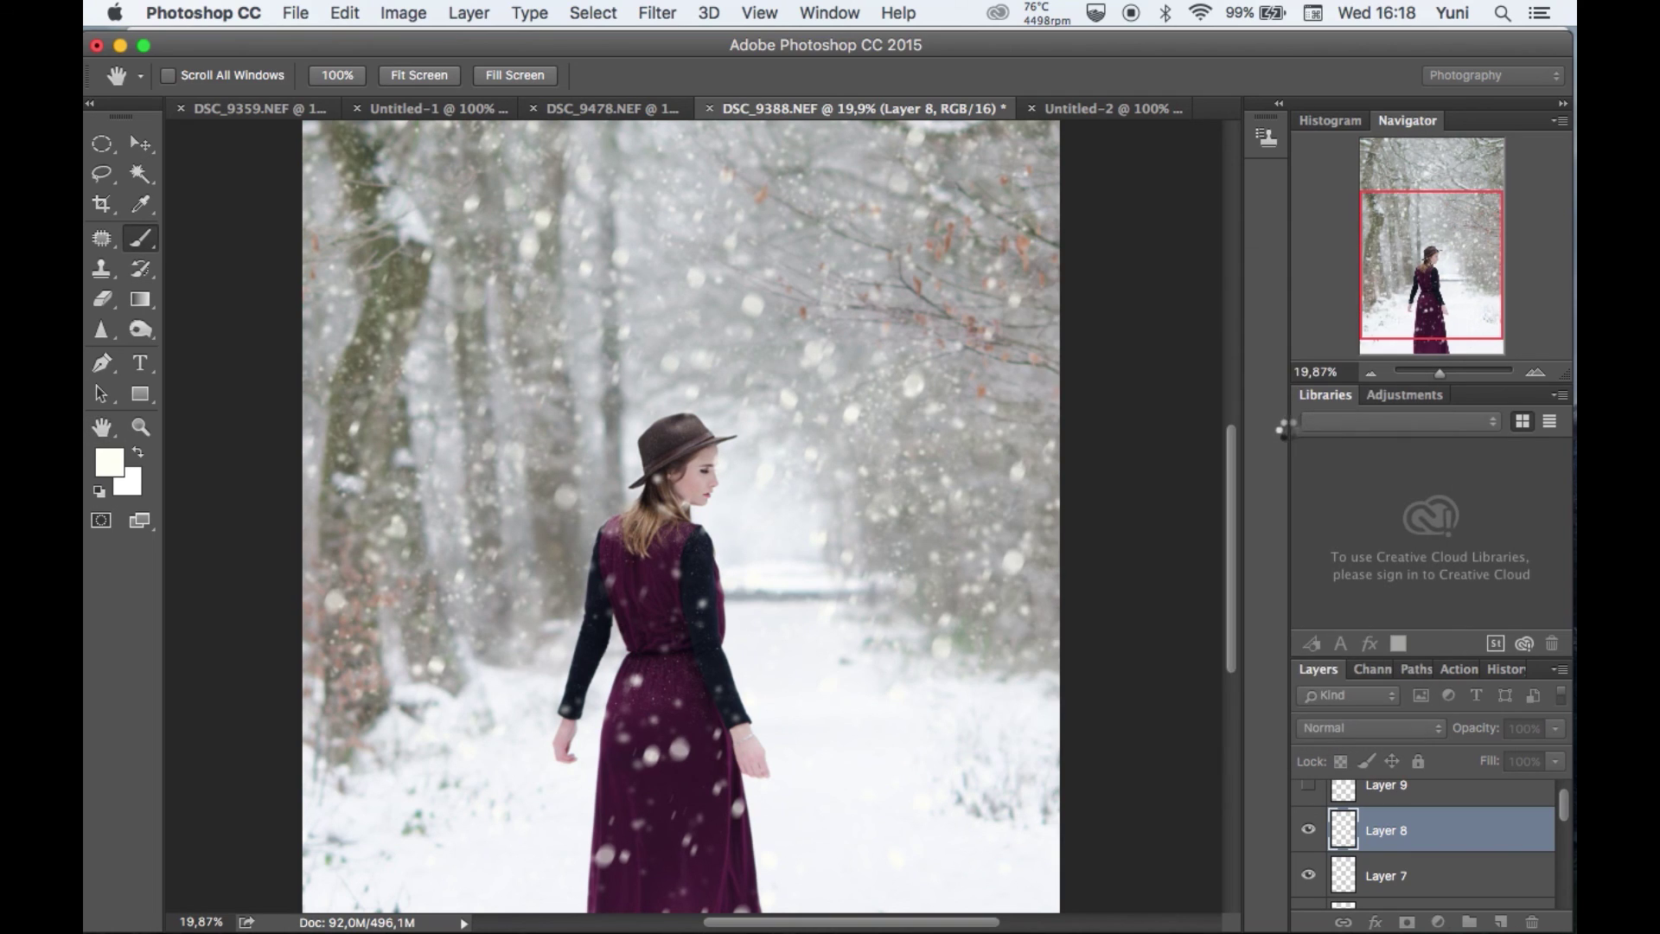
Show Layer 9 again and apply a 72° motion blur of about 42 px
click(1417, 796)
click(1309, 804)
click(657, 12)
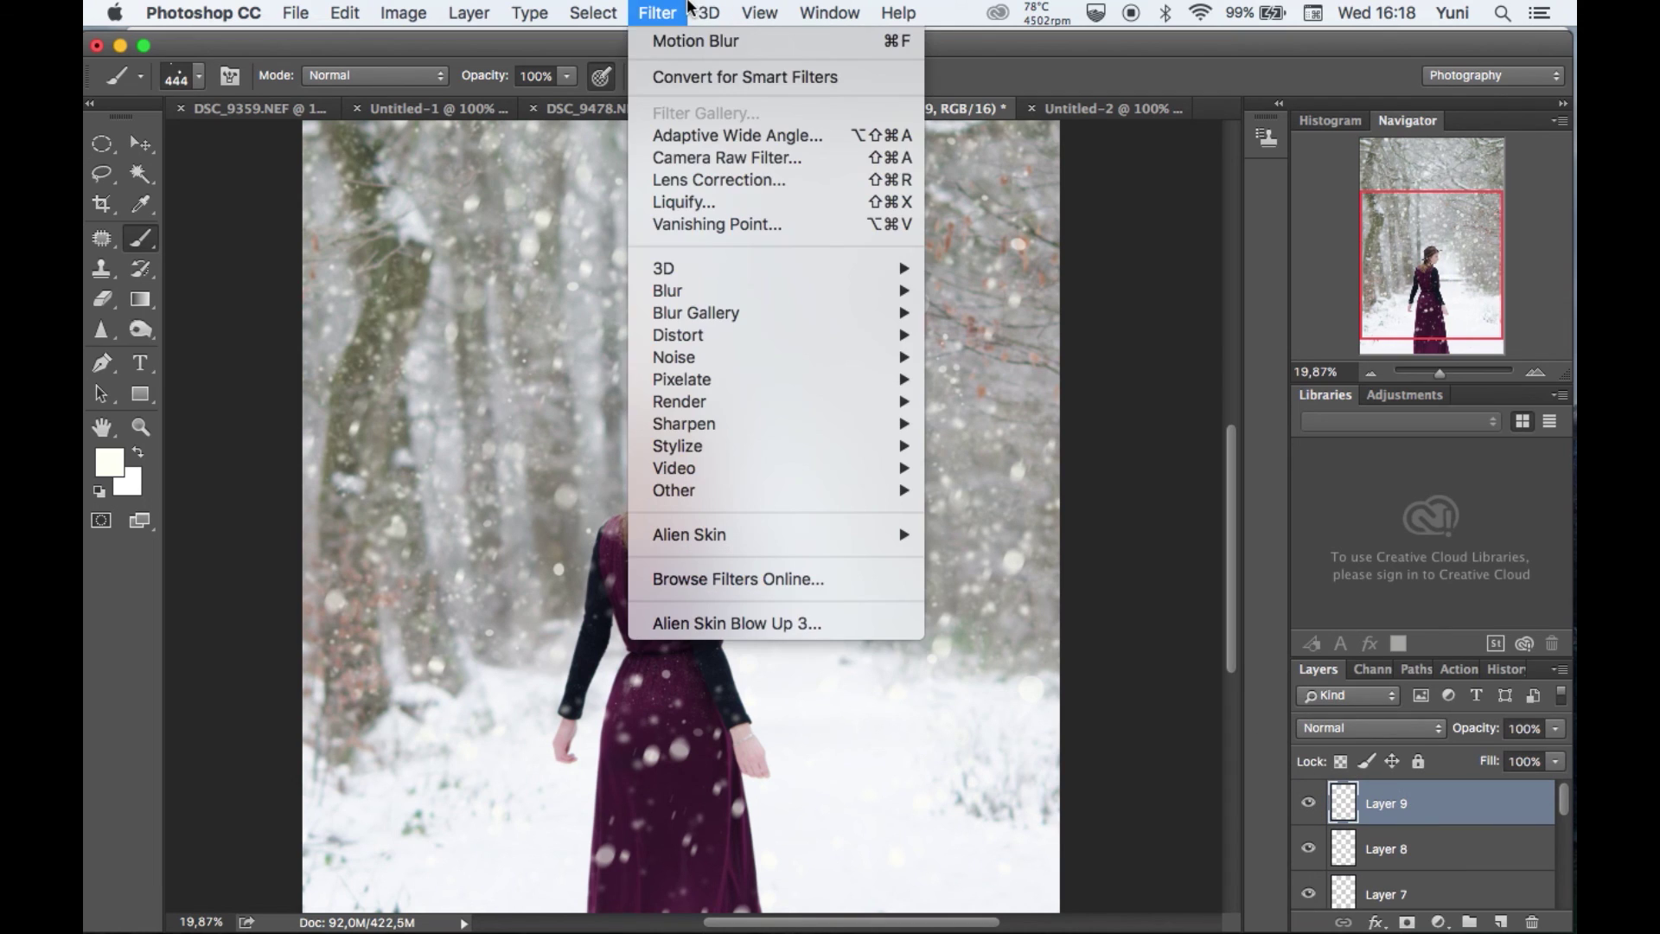
mouse_move(718, 294)
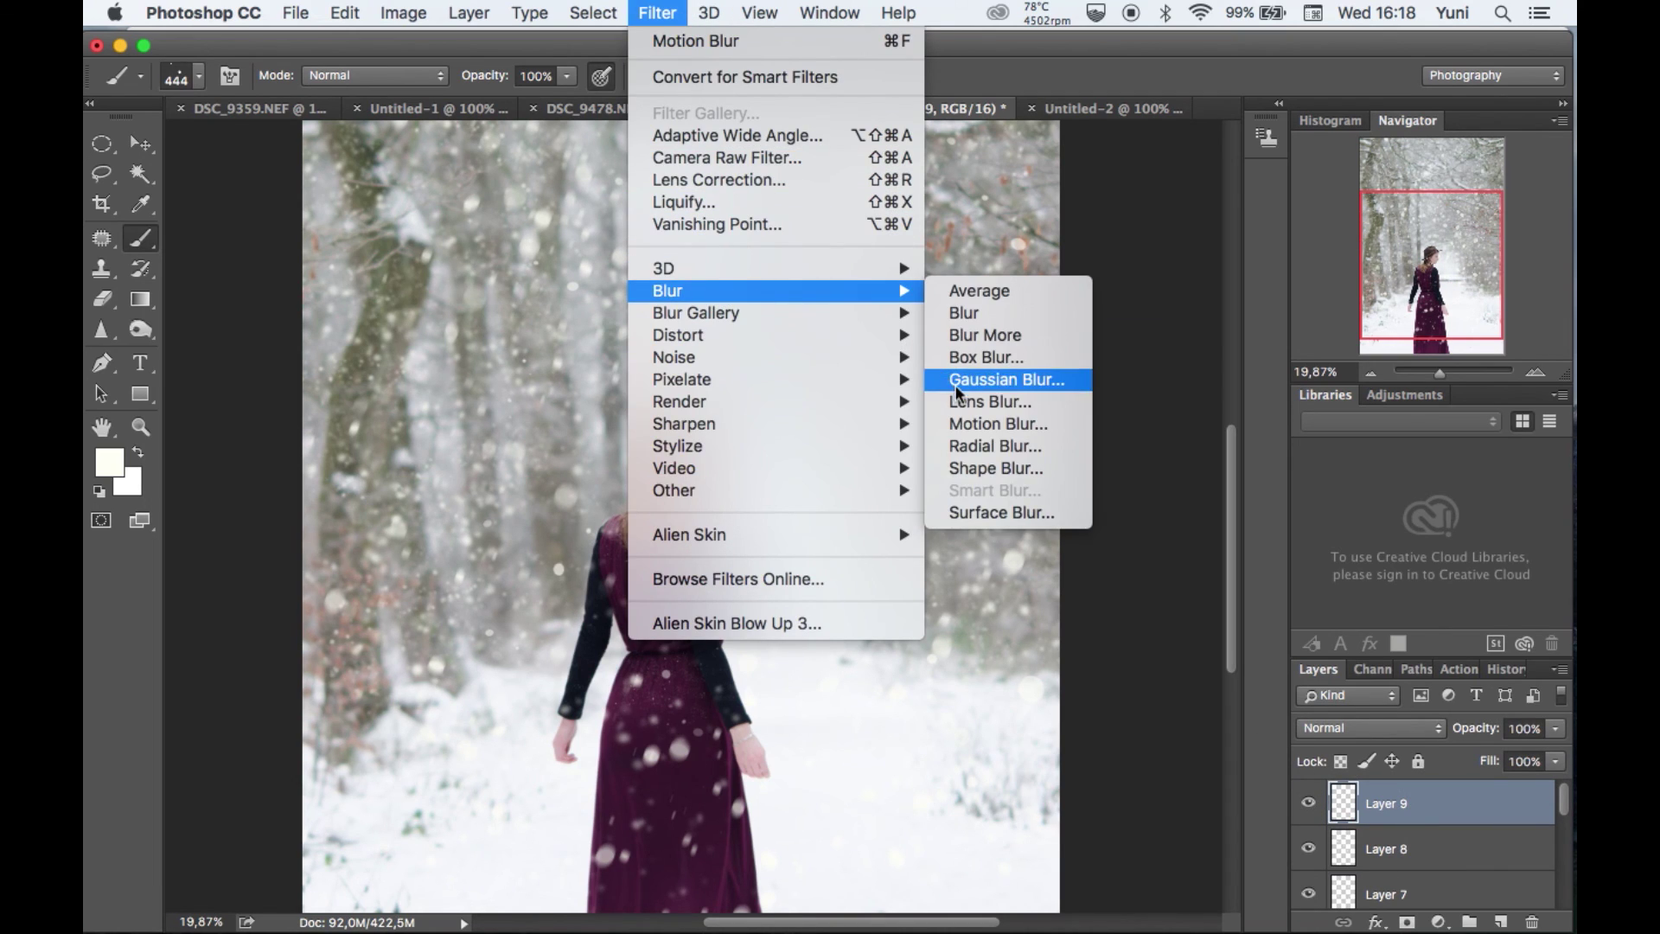
click(960, 423)
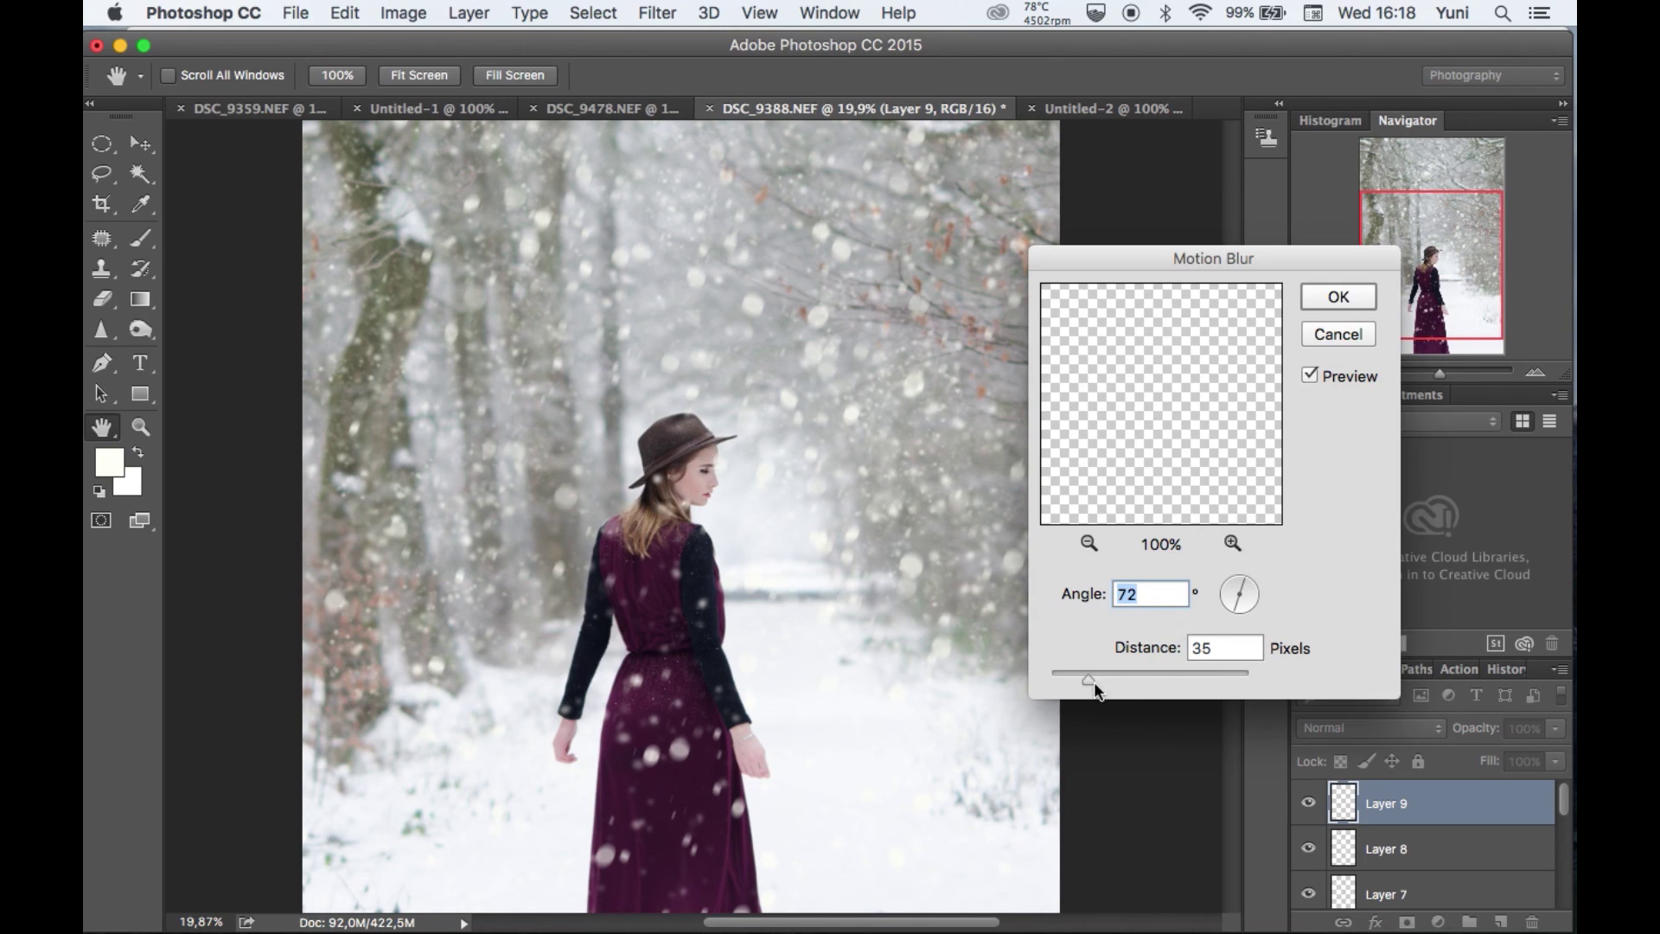
drag(1087, 682, 1095, 688)
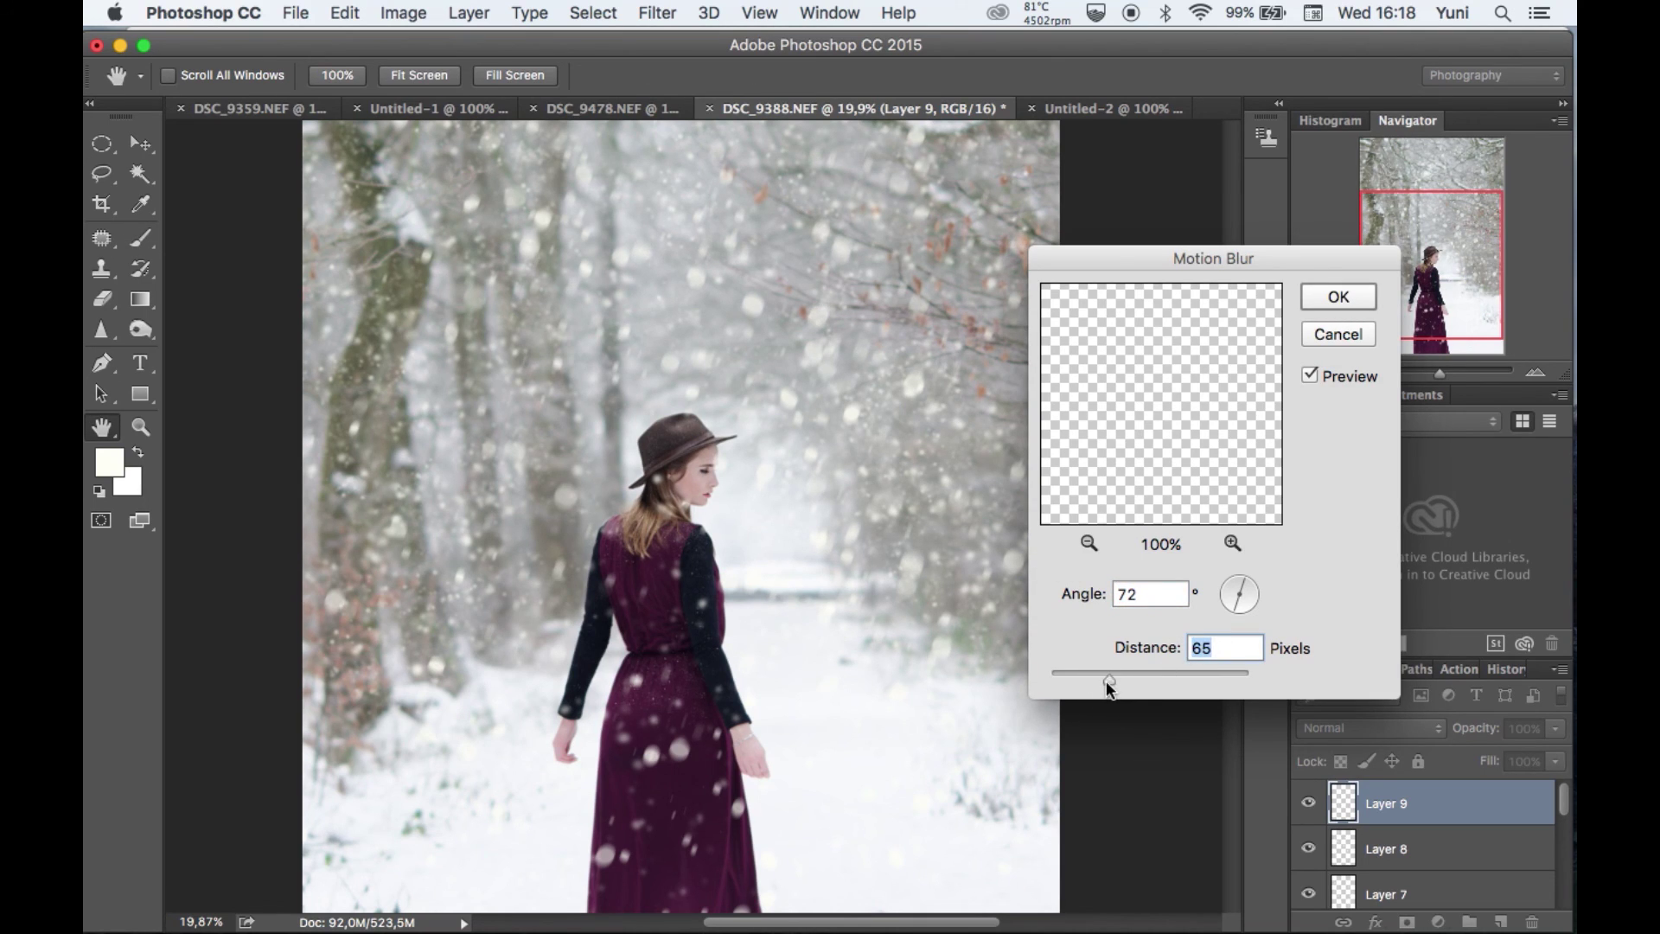
drag(1103, 677, 1093, 678)
click(1341, 294)
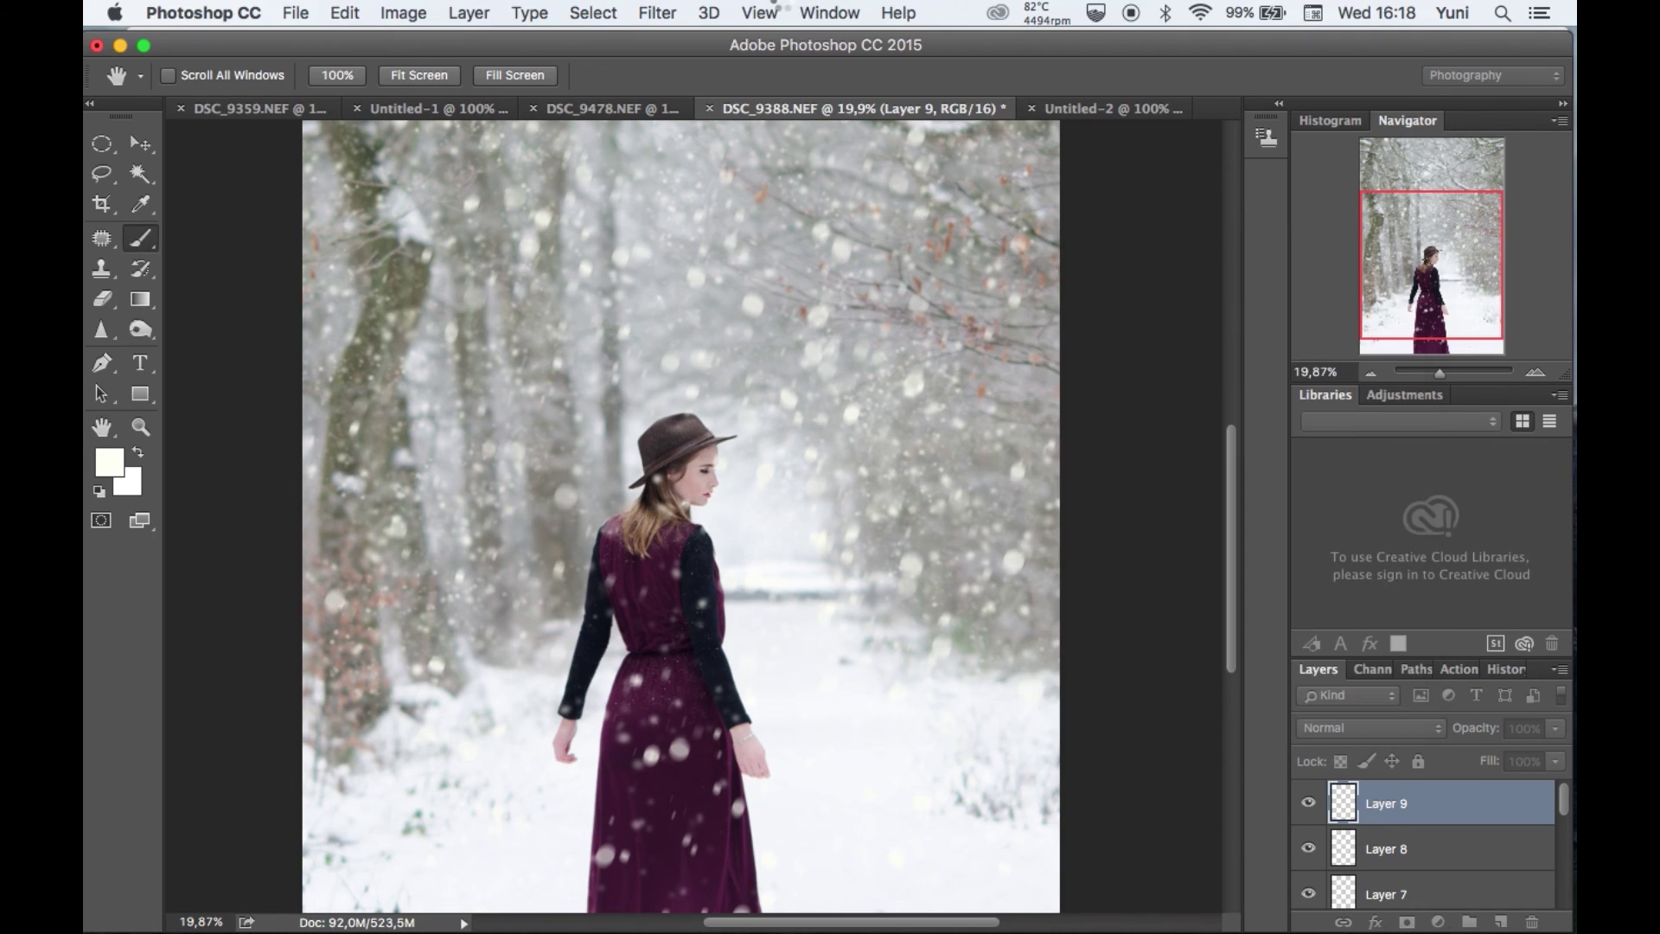
Apply a stronger Gaussian blur to the Layer 9 snowflakes
scroll(776, 548, up, 3)
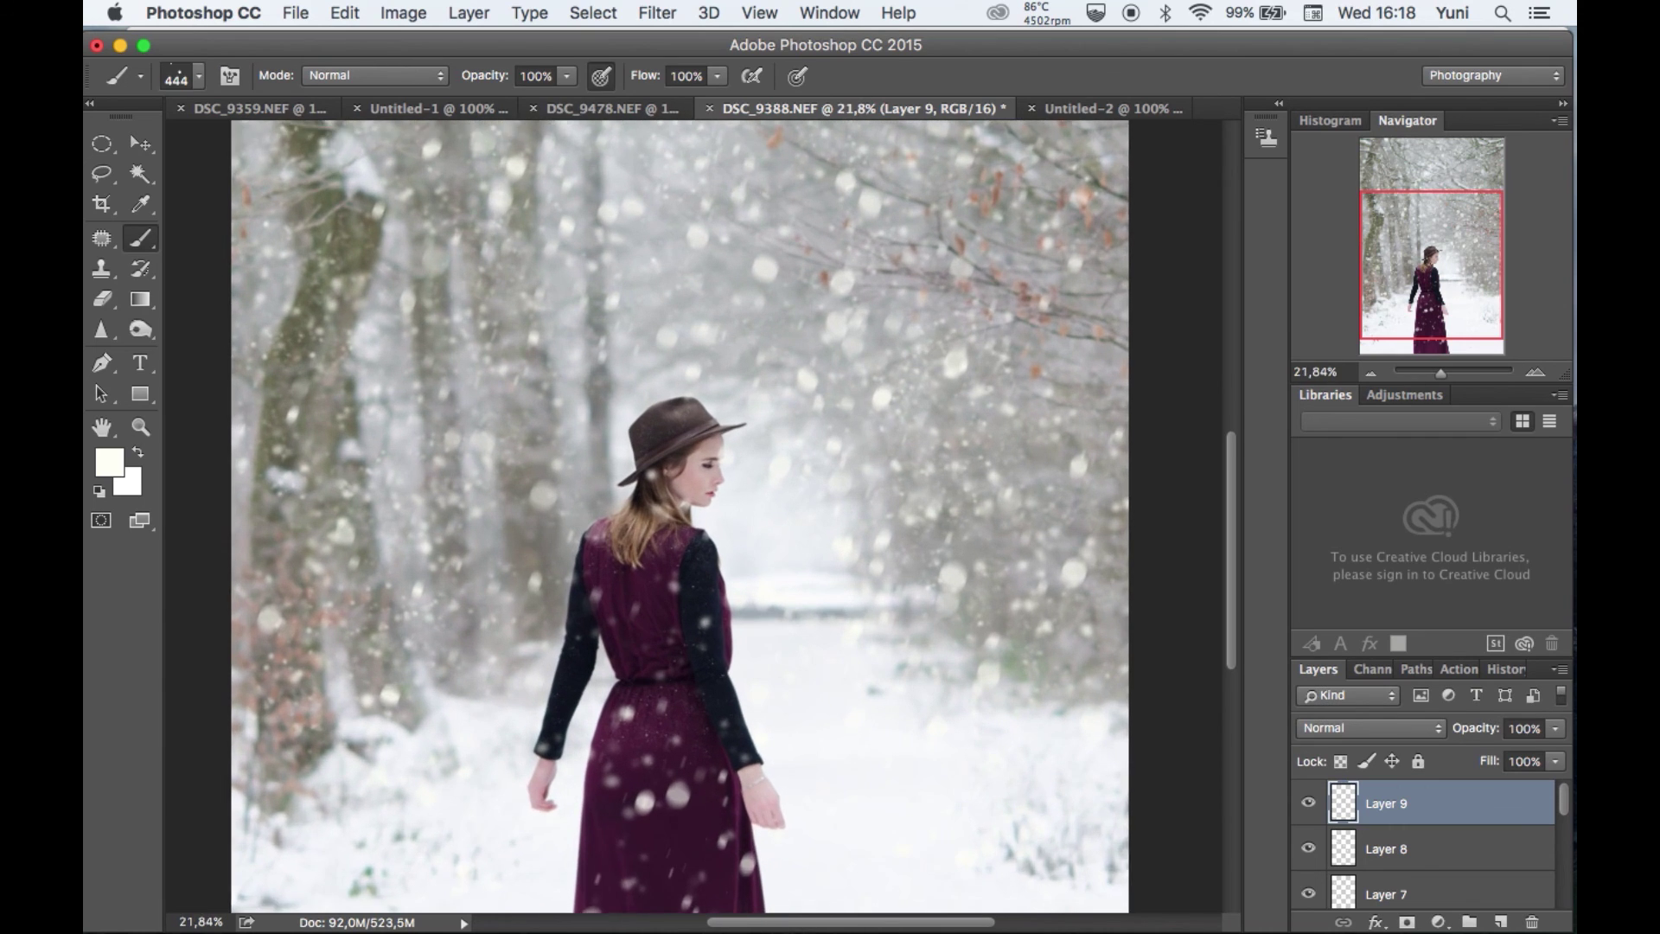
scroll(700, 732, up, 3)
scroll(700, 731, down, 4)
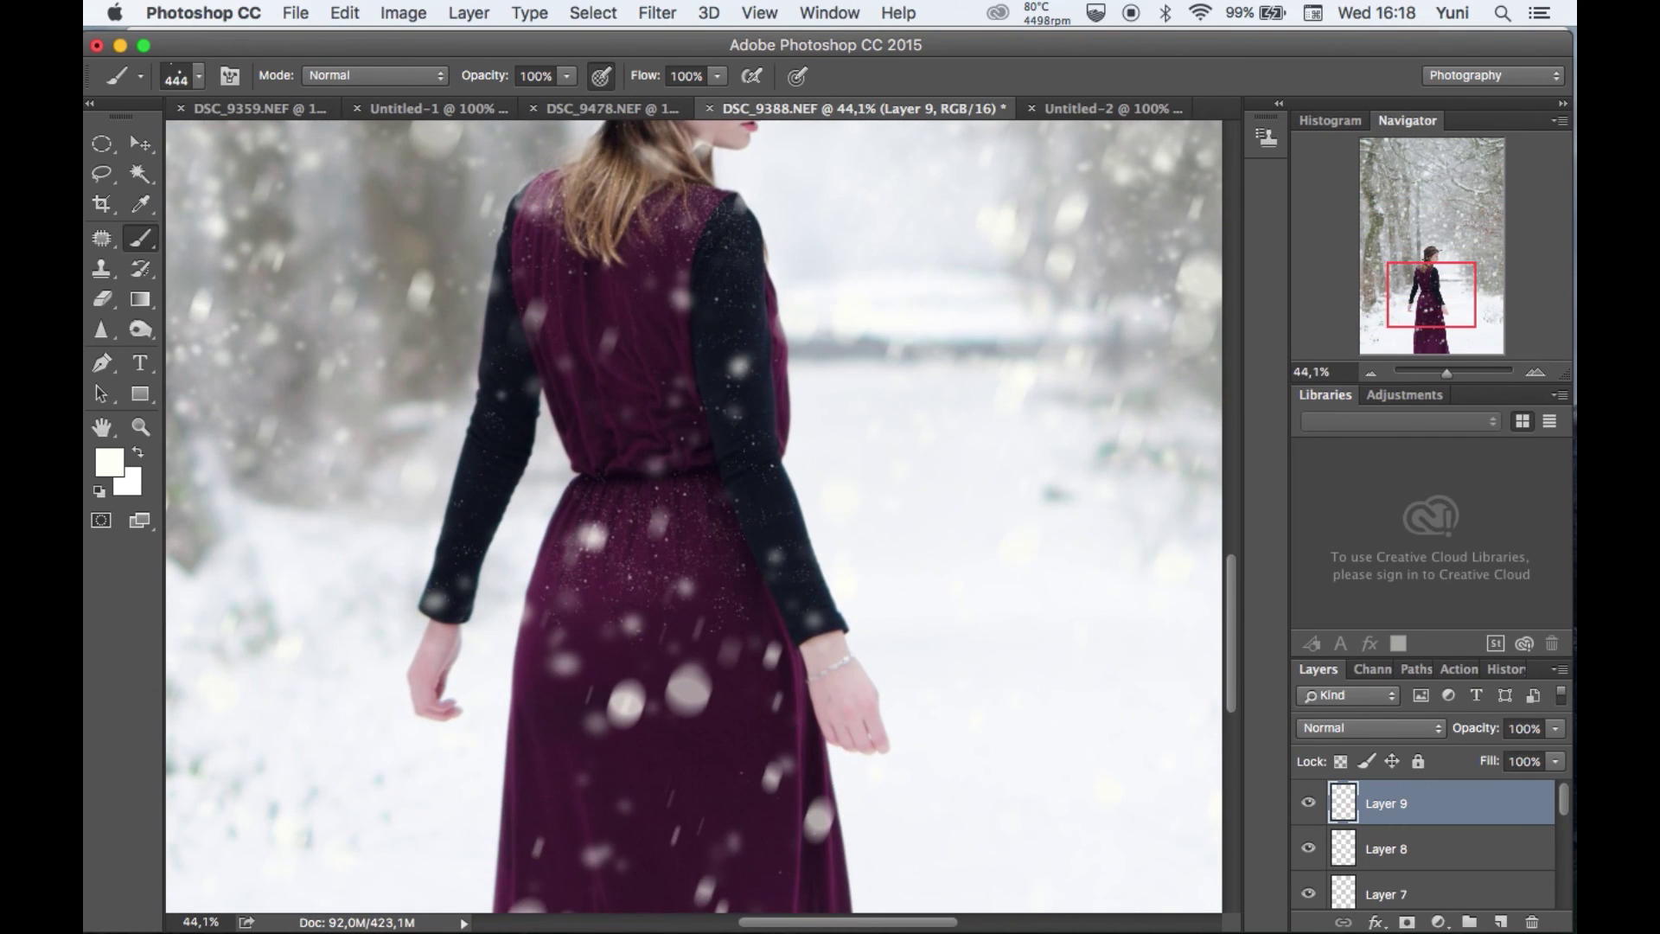
scroll(693, 516, down, 3)
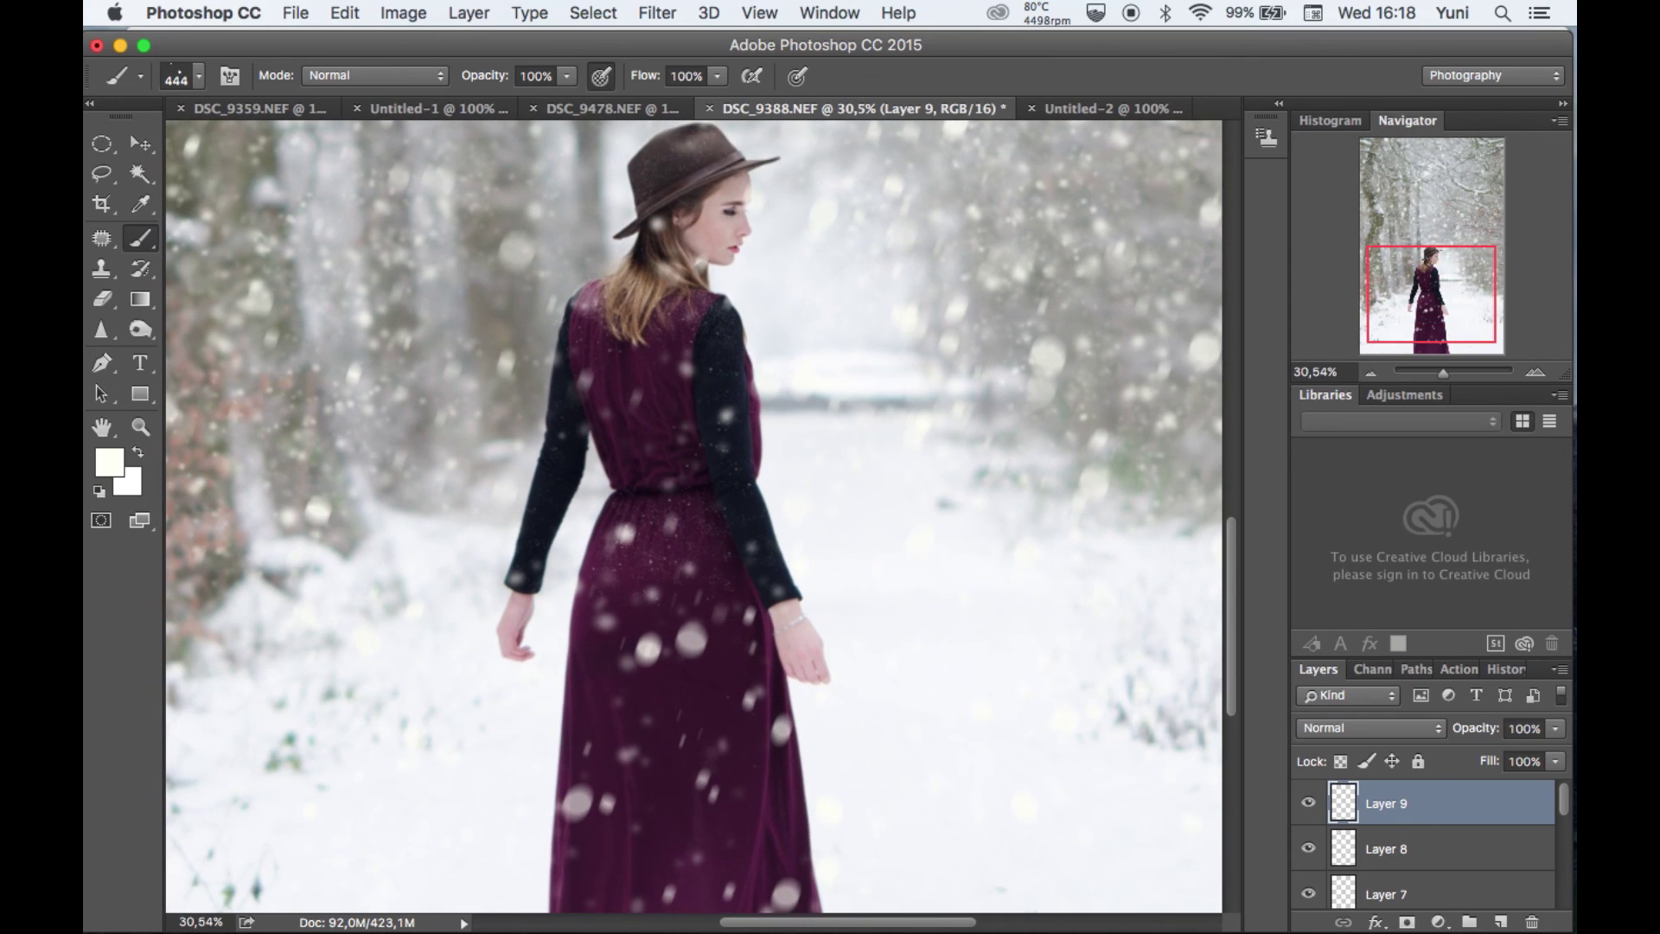
scroll(693, 516, up, 2)
click(657, 12)
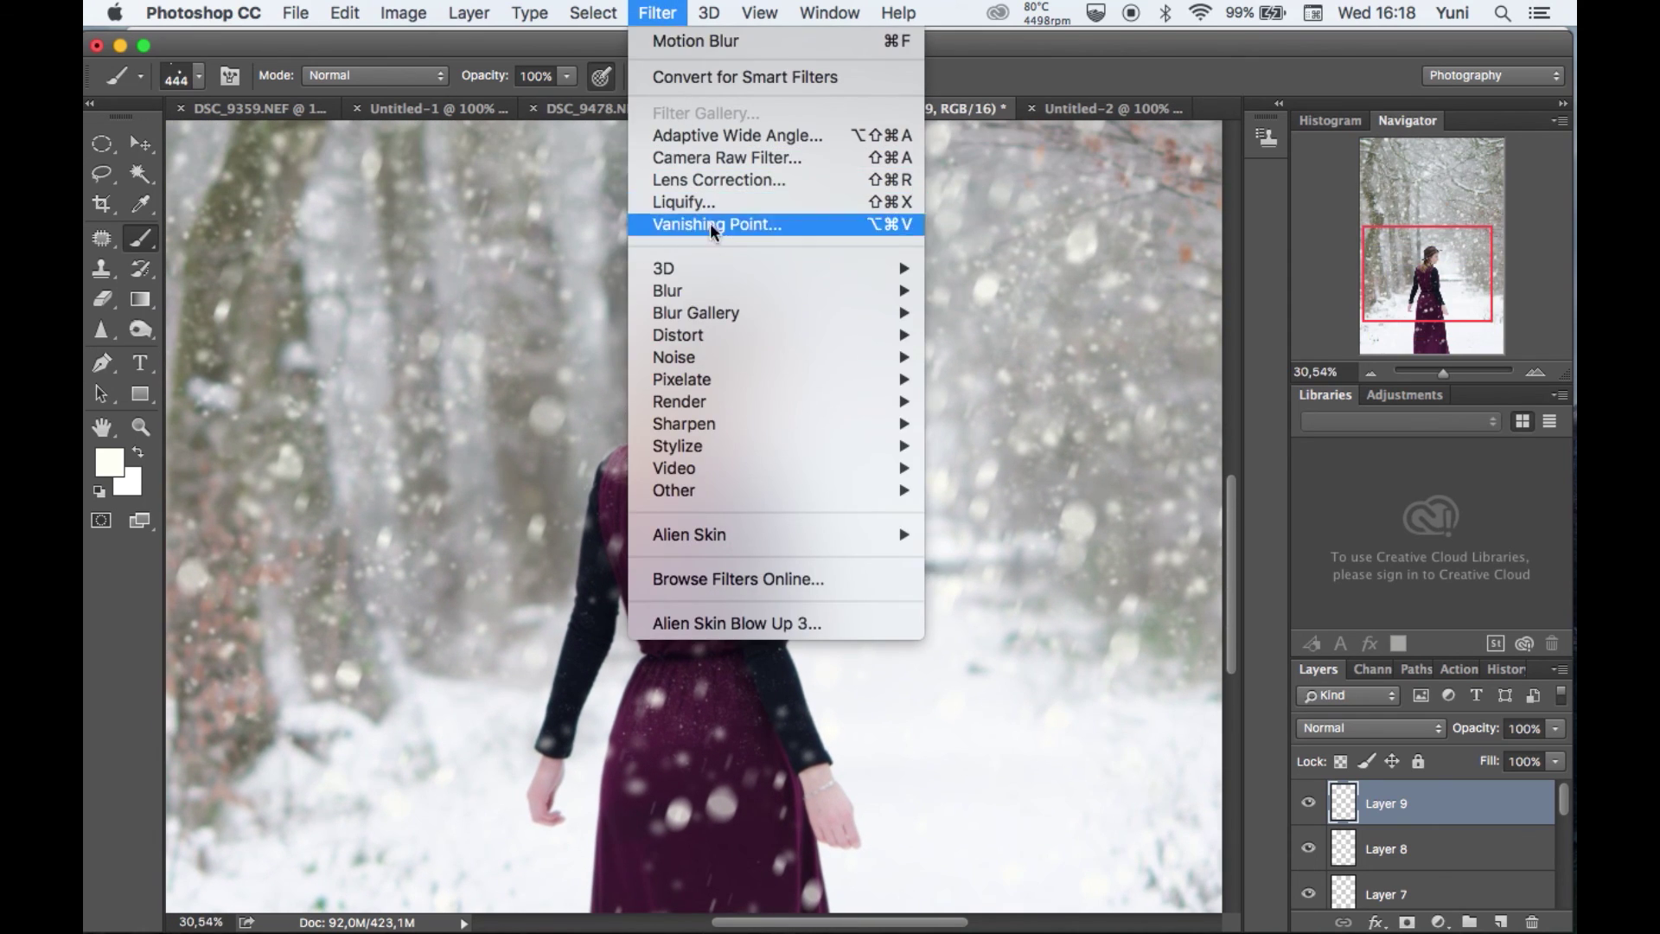
mouse_move(854, 298)
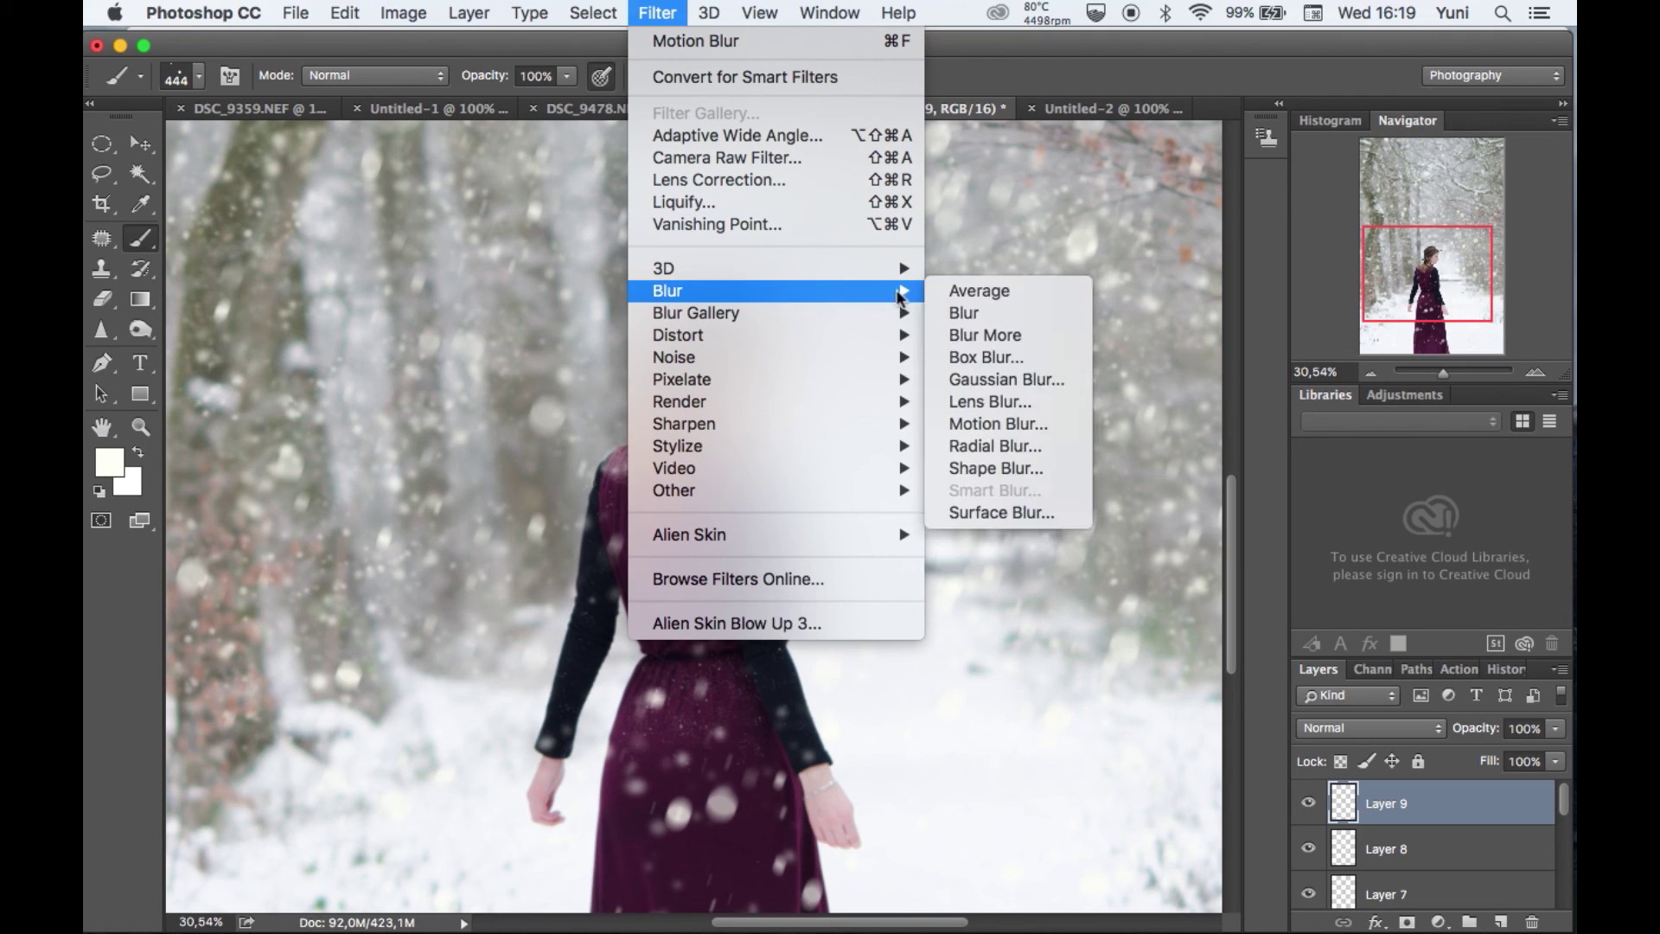
click(970, 379)
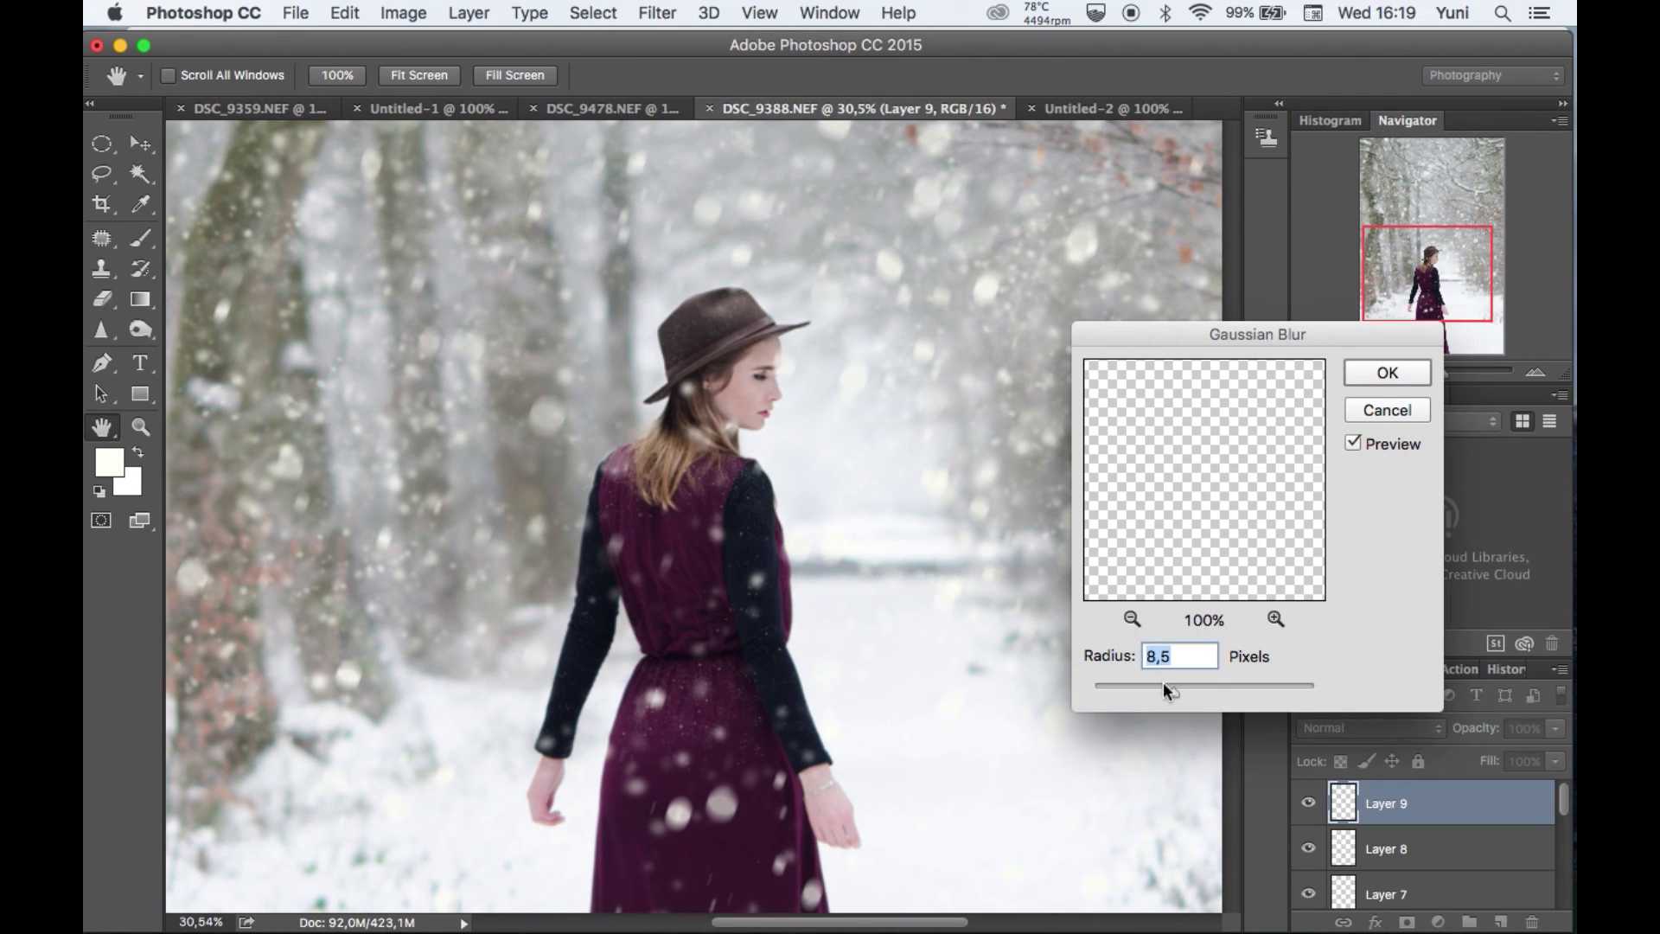
drag(1162, 687, 1196, 689)
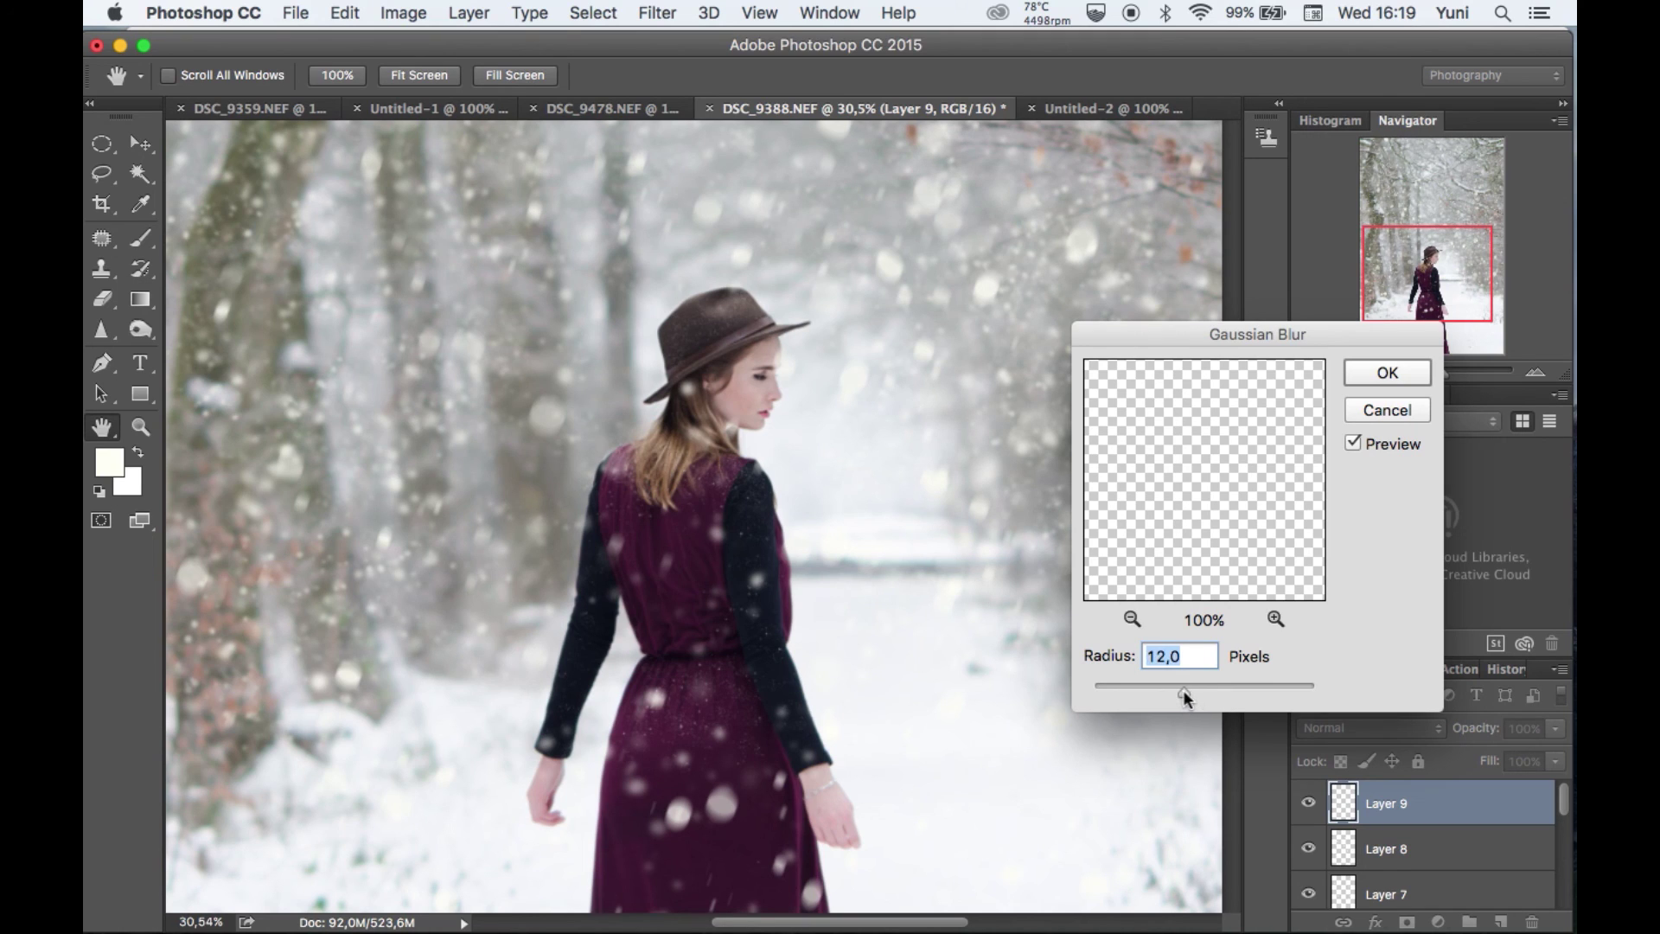
click(1385, 371)
key(b)
Blur Layer 8 with a Gaussian blur of about 9.3 px radius
click(1420, 856)
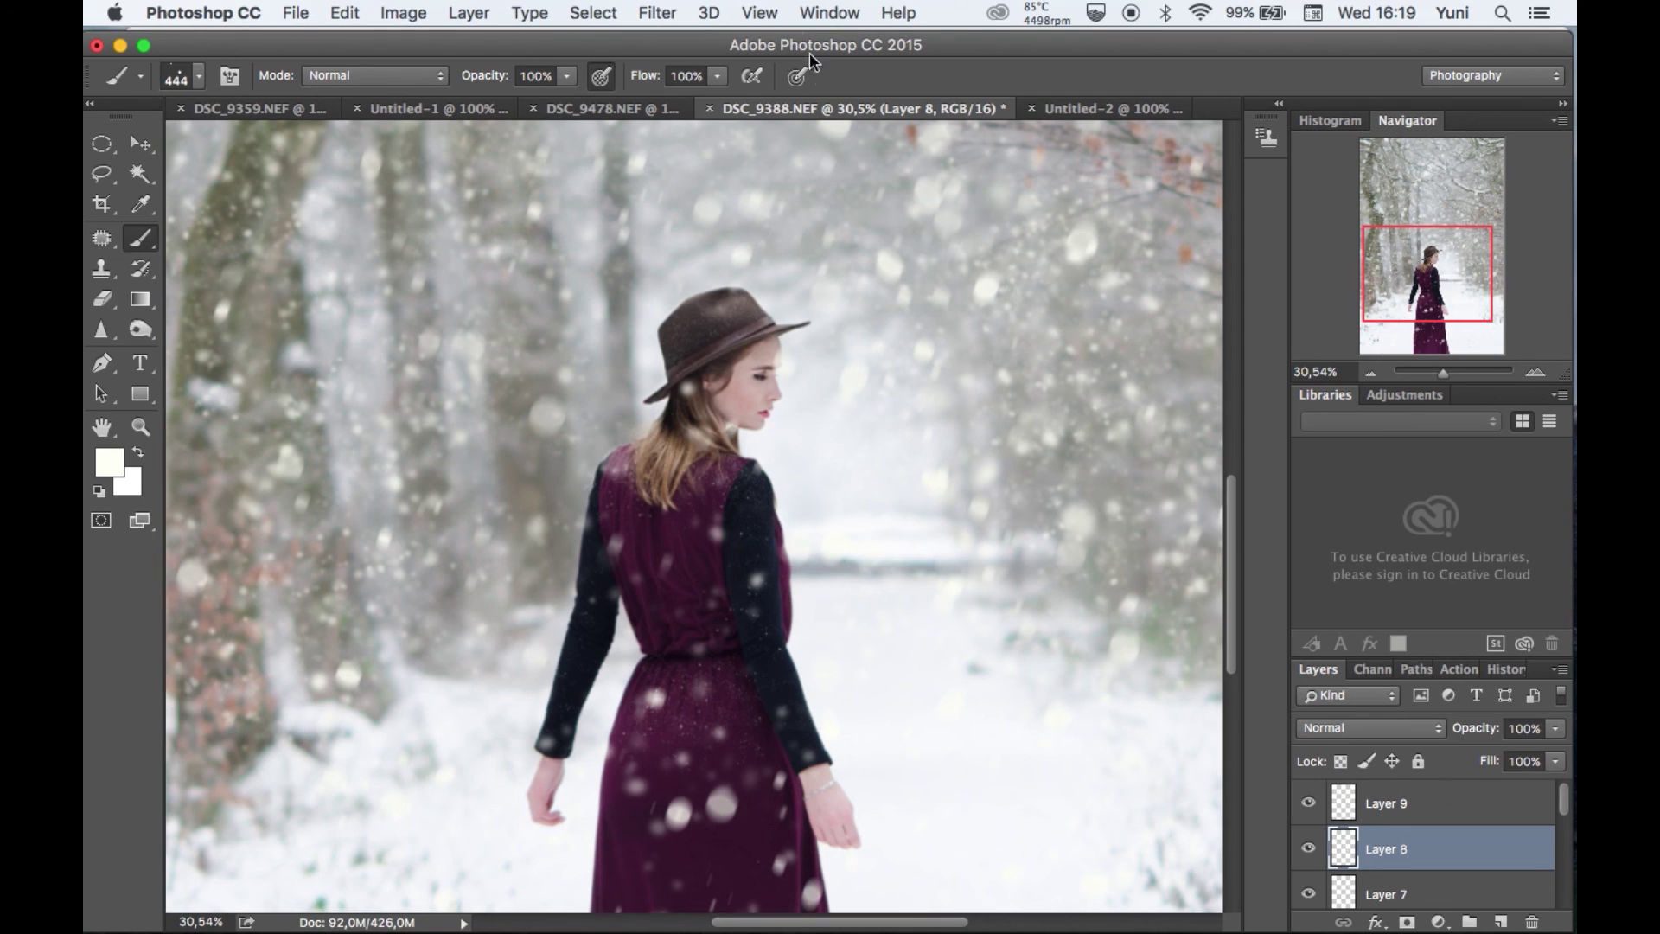
click(656, 12)
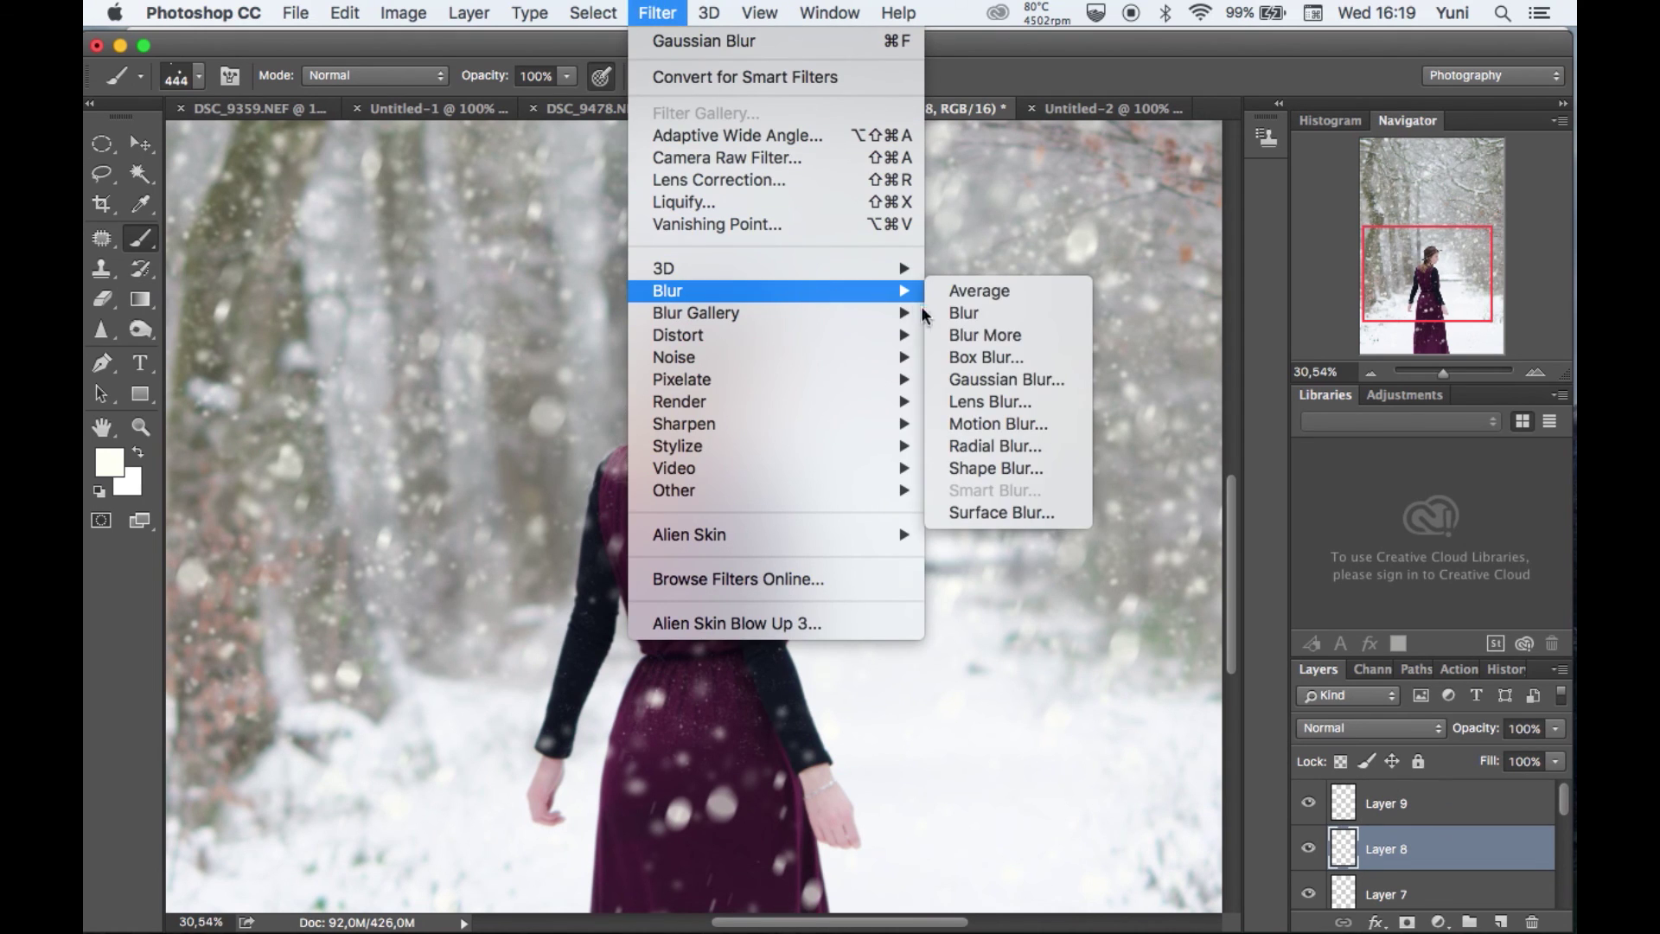
click(981, 381)
mouse_move(1174, 685)
mouse_down()
mouse_move(1200, 693)
mouse_move(1184, 695)
mouse_up()
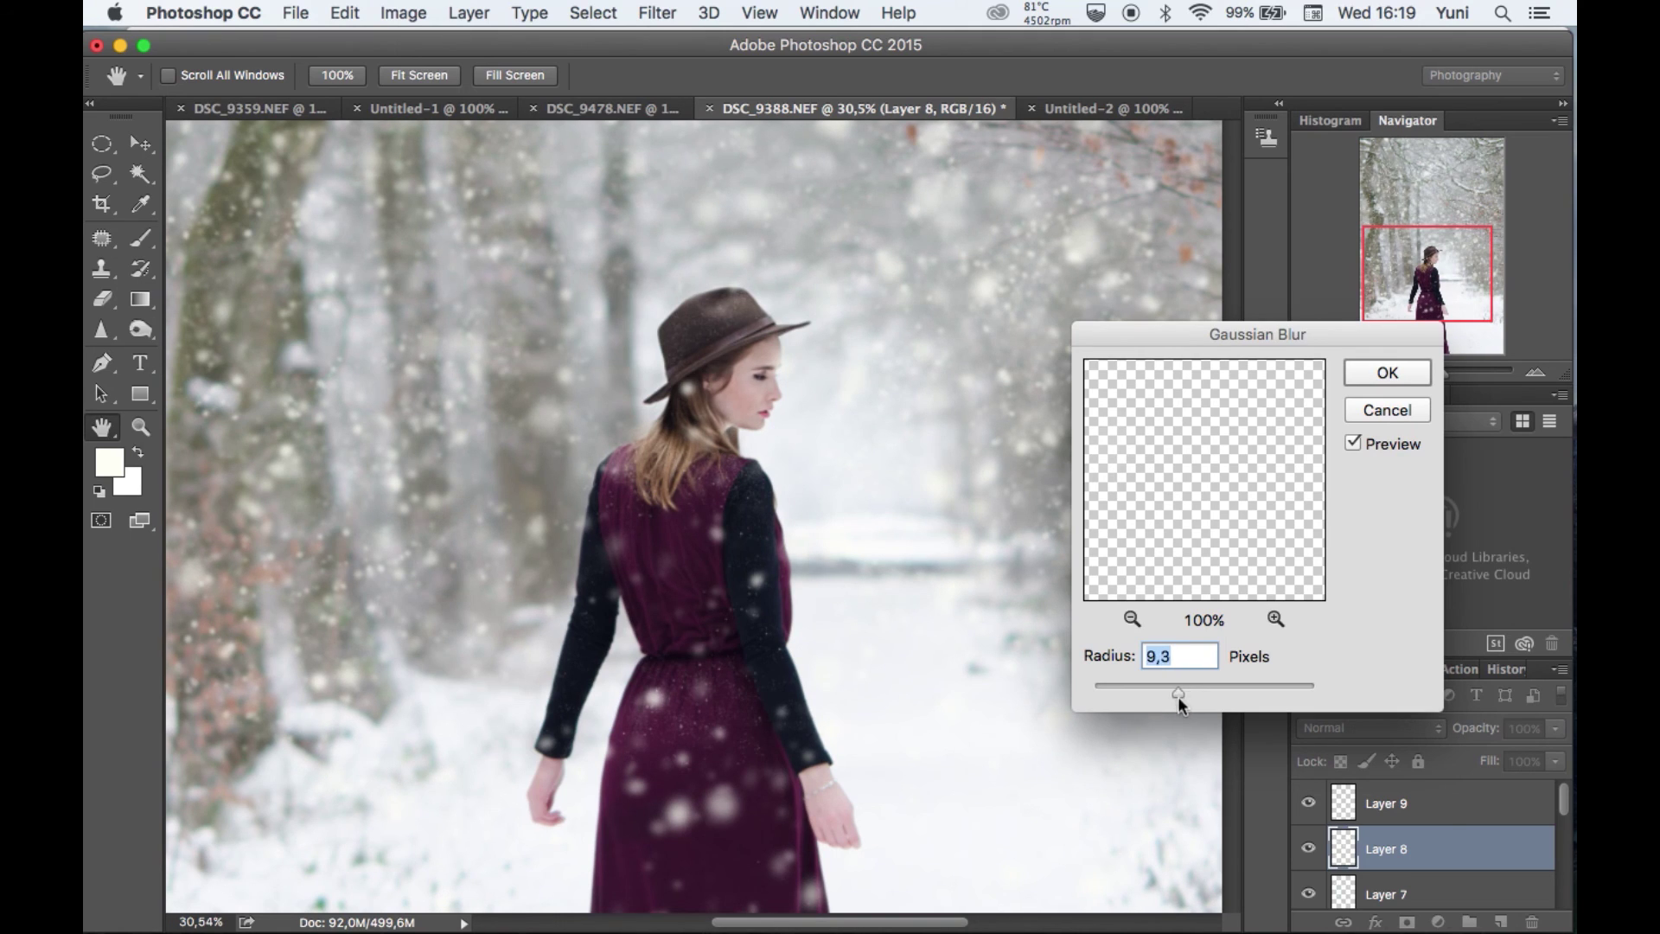
click(1374, 370)
key(b)
scroll(983, 463, down, 1)
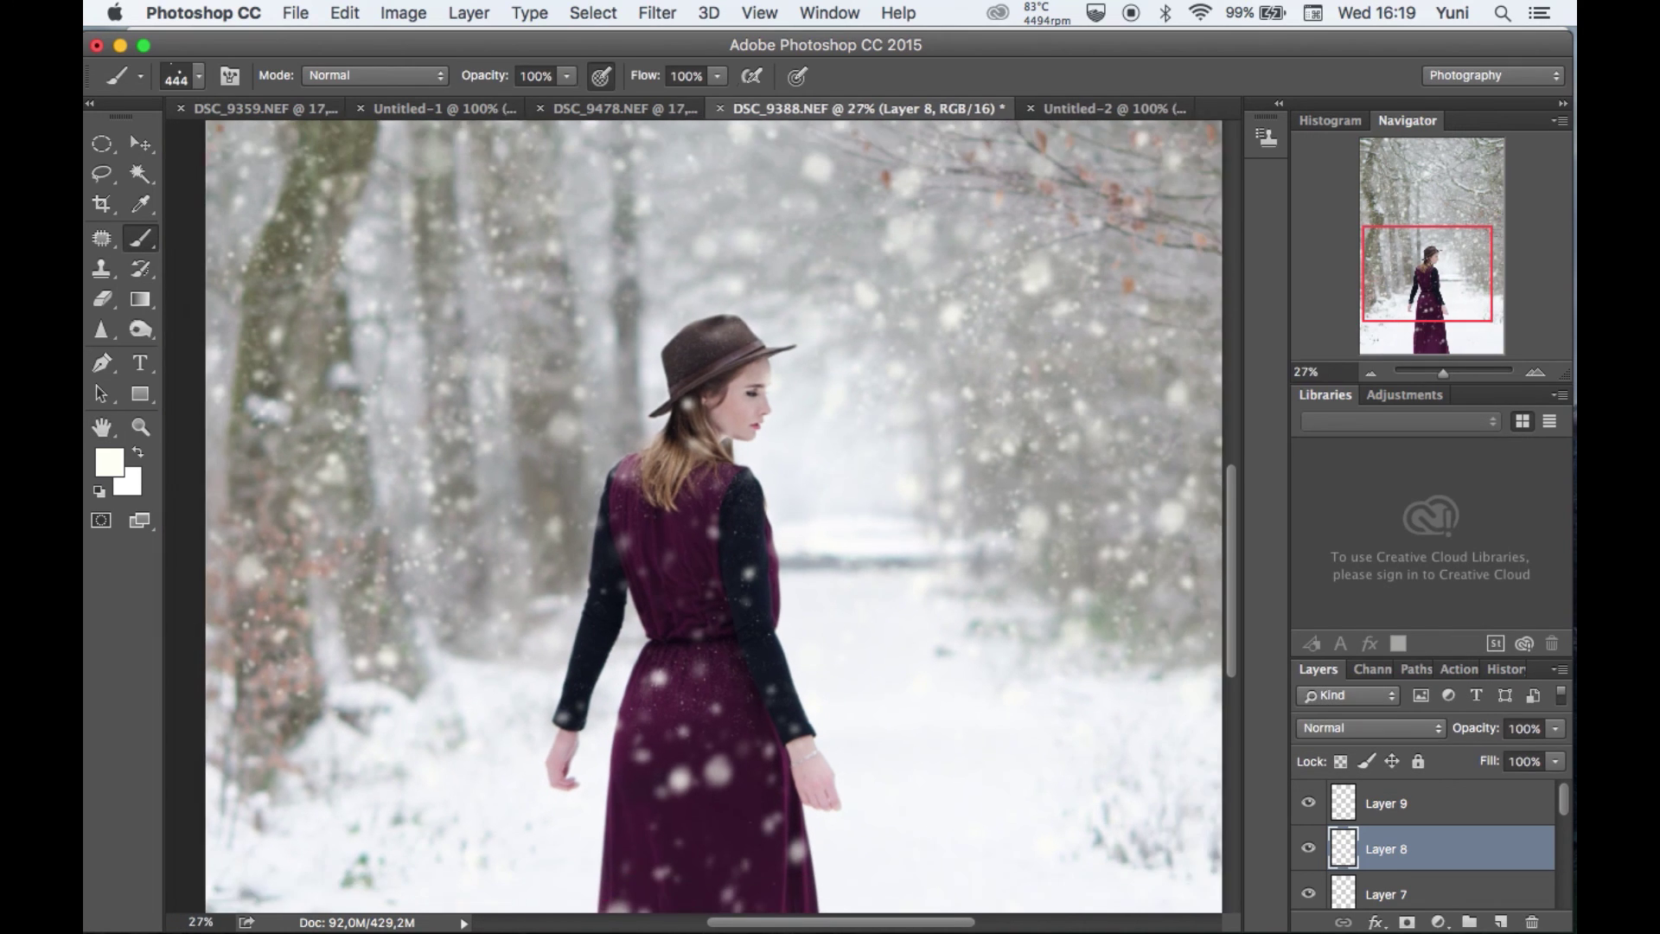
scroll(685, 509, down, 5)
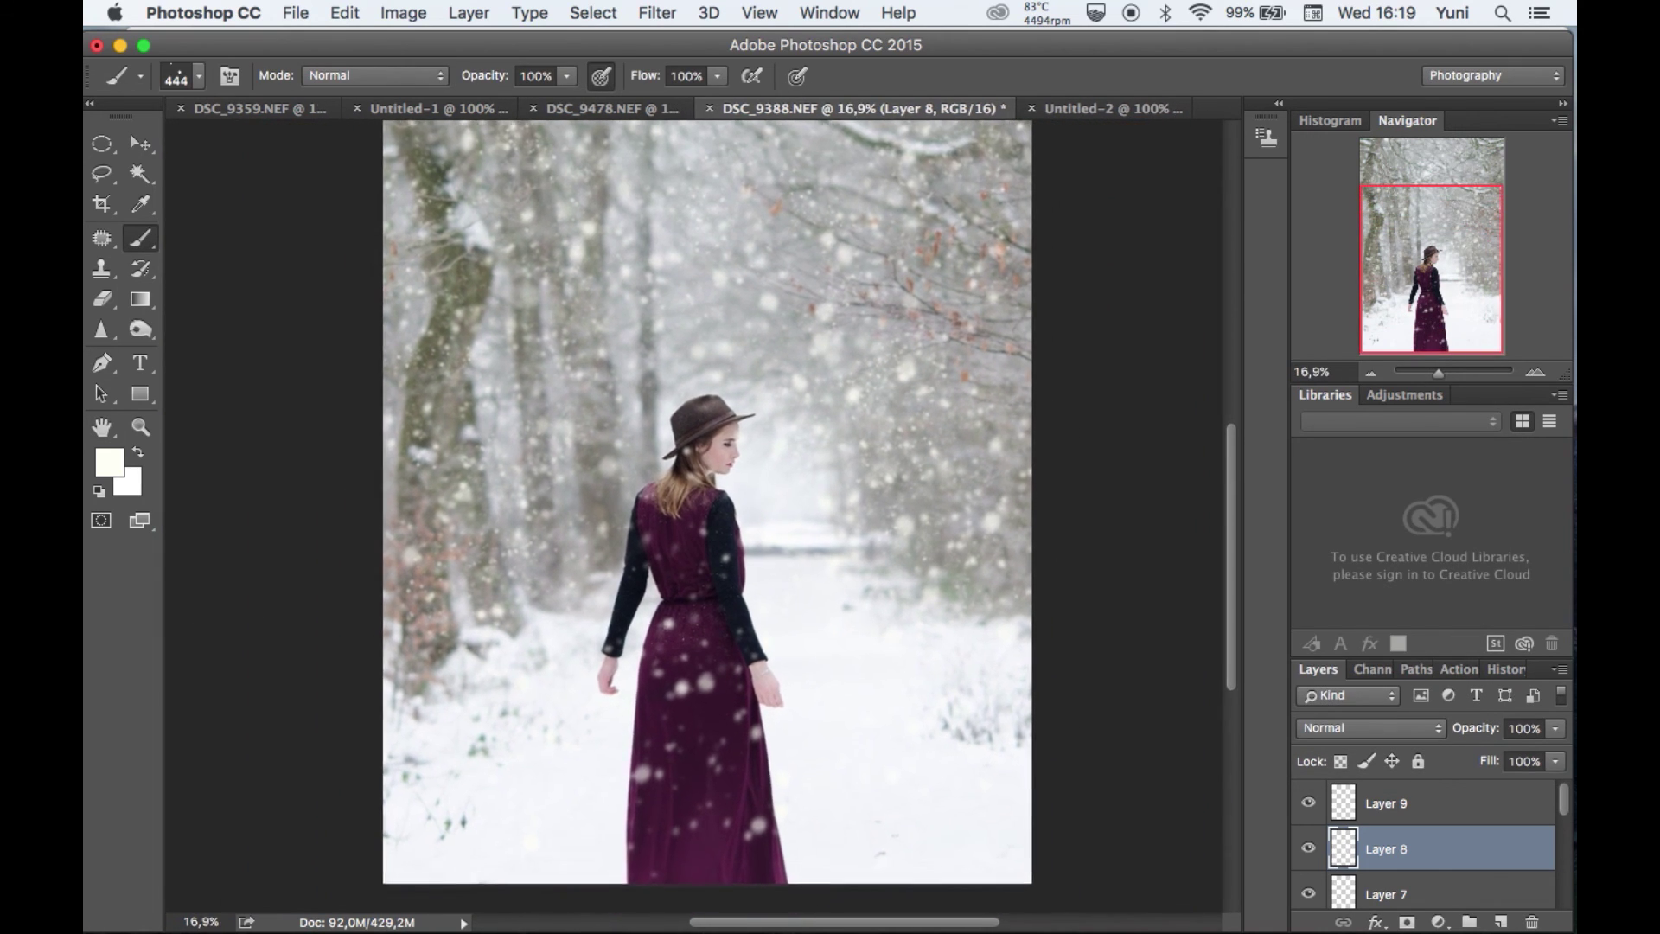
scroll(981, 726, up, 3)
scroll(682, 735, down, 2)
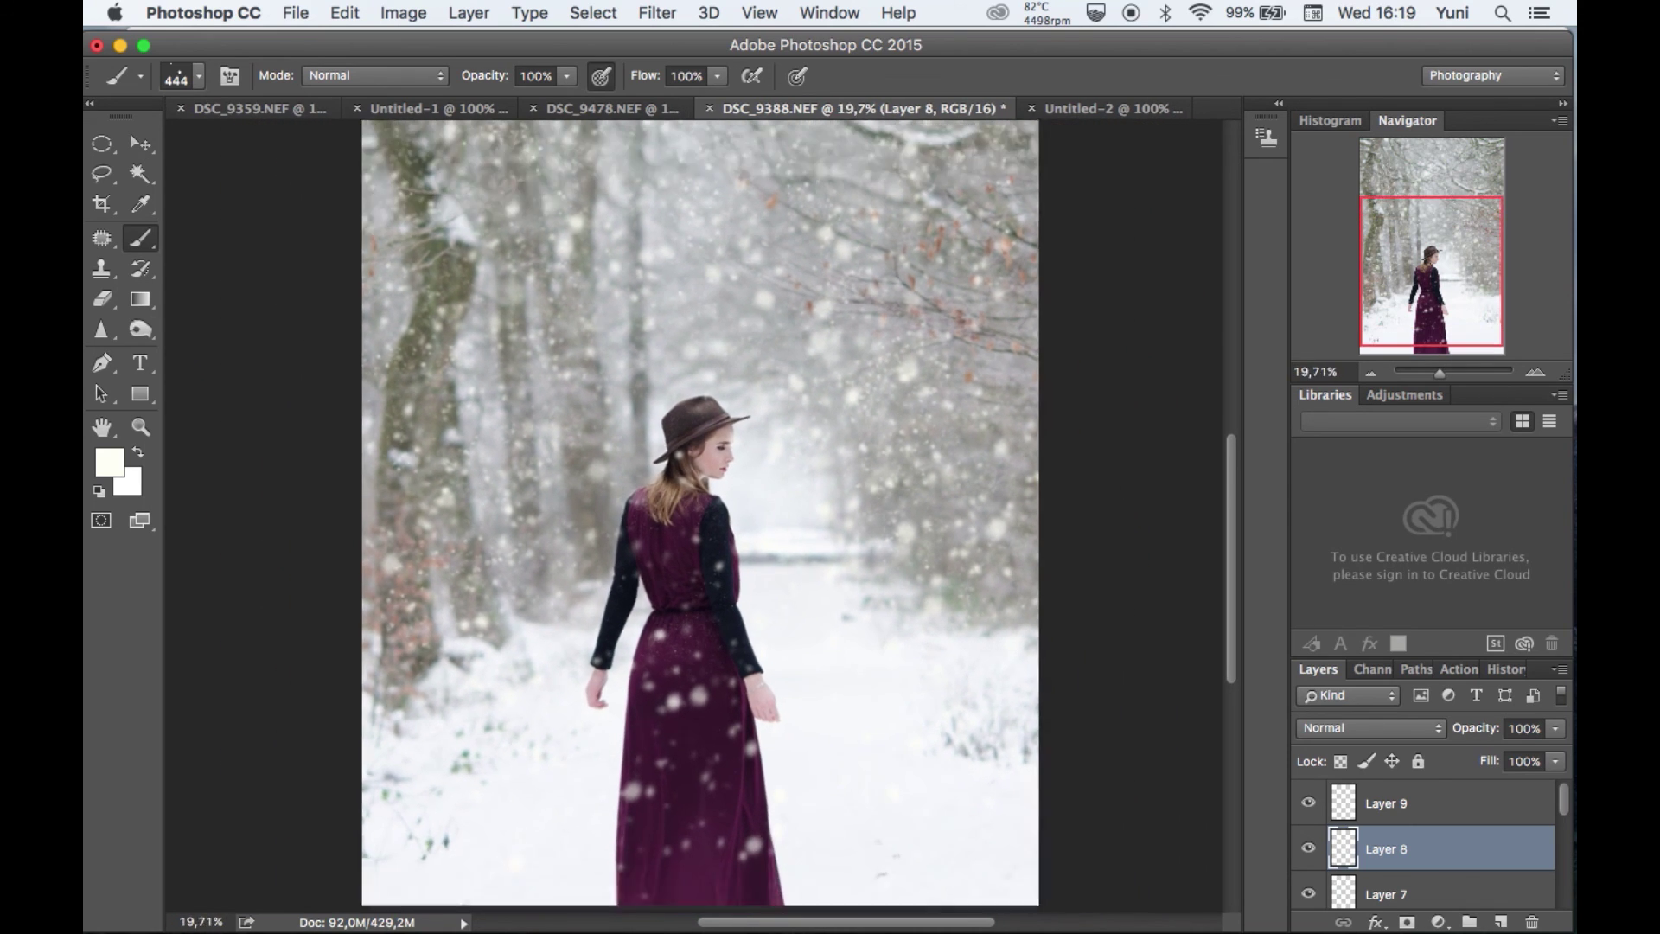
scroll(699, 484, down, 2)
scroll(694, 484, down, 1)
scroll(694, 484, up, 6)
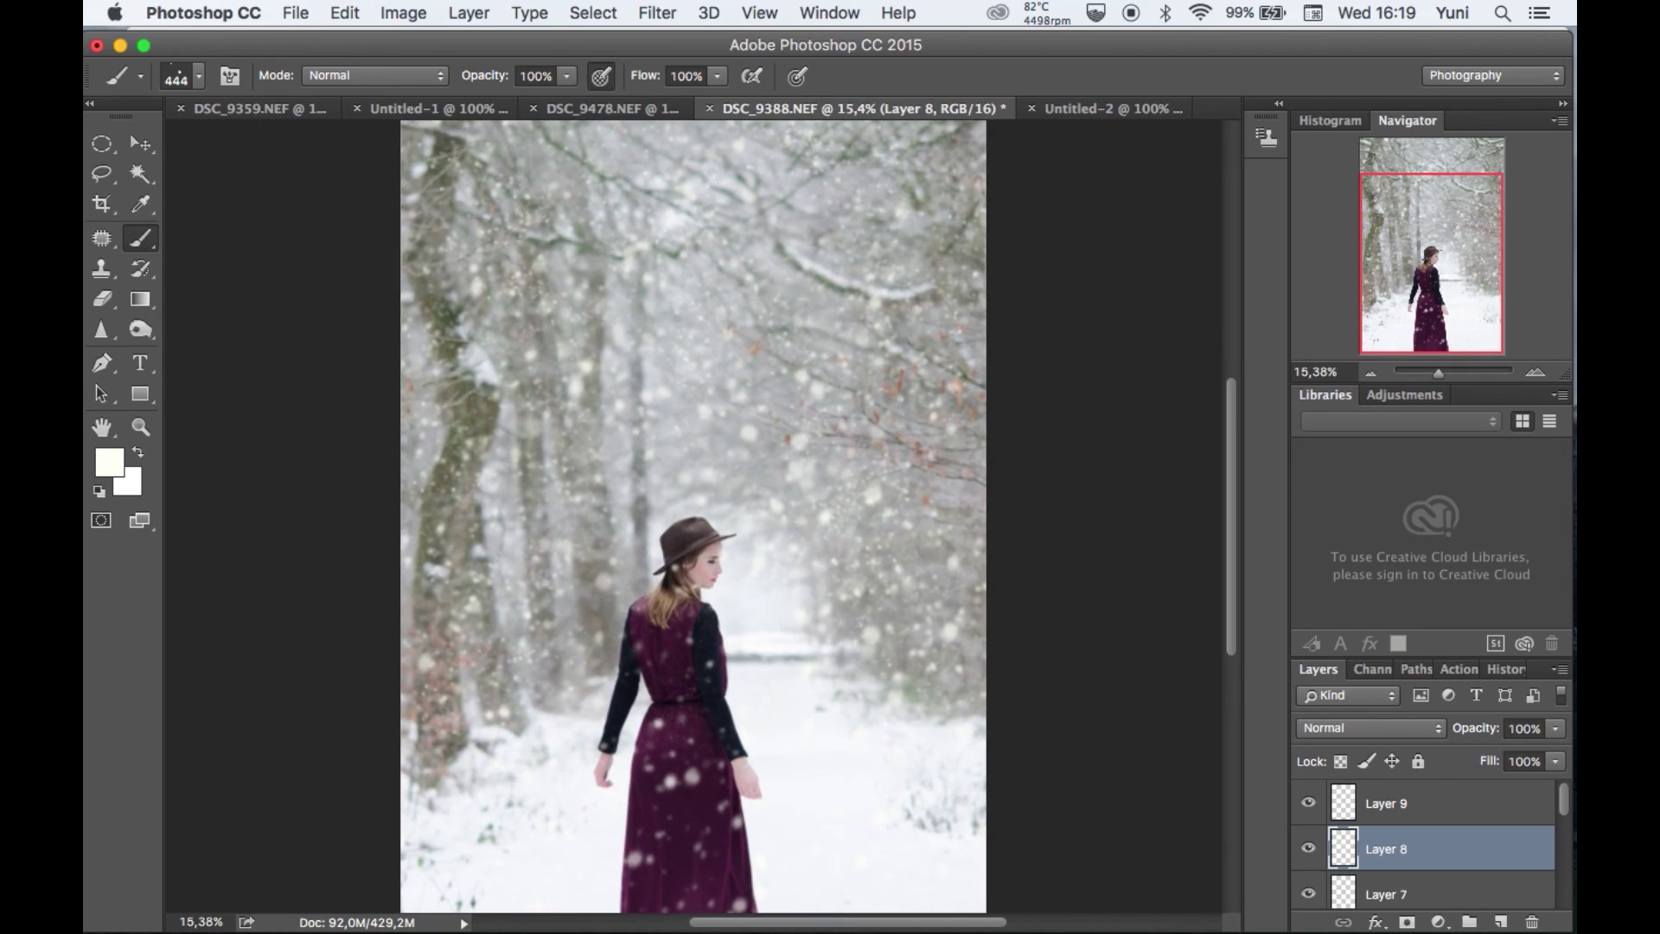
scroll(695, 485, down, 5)
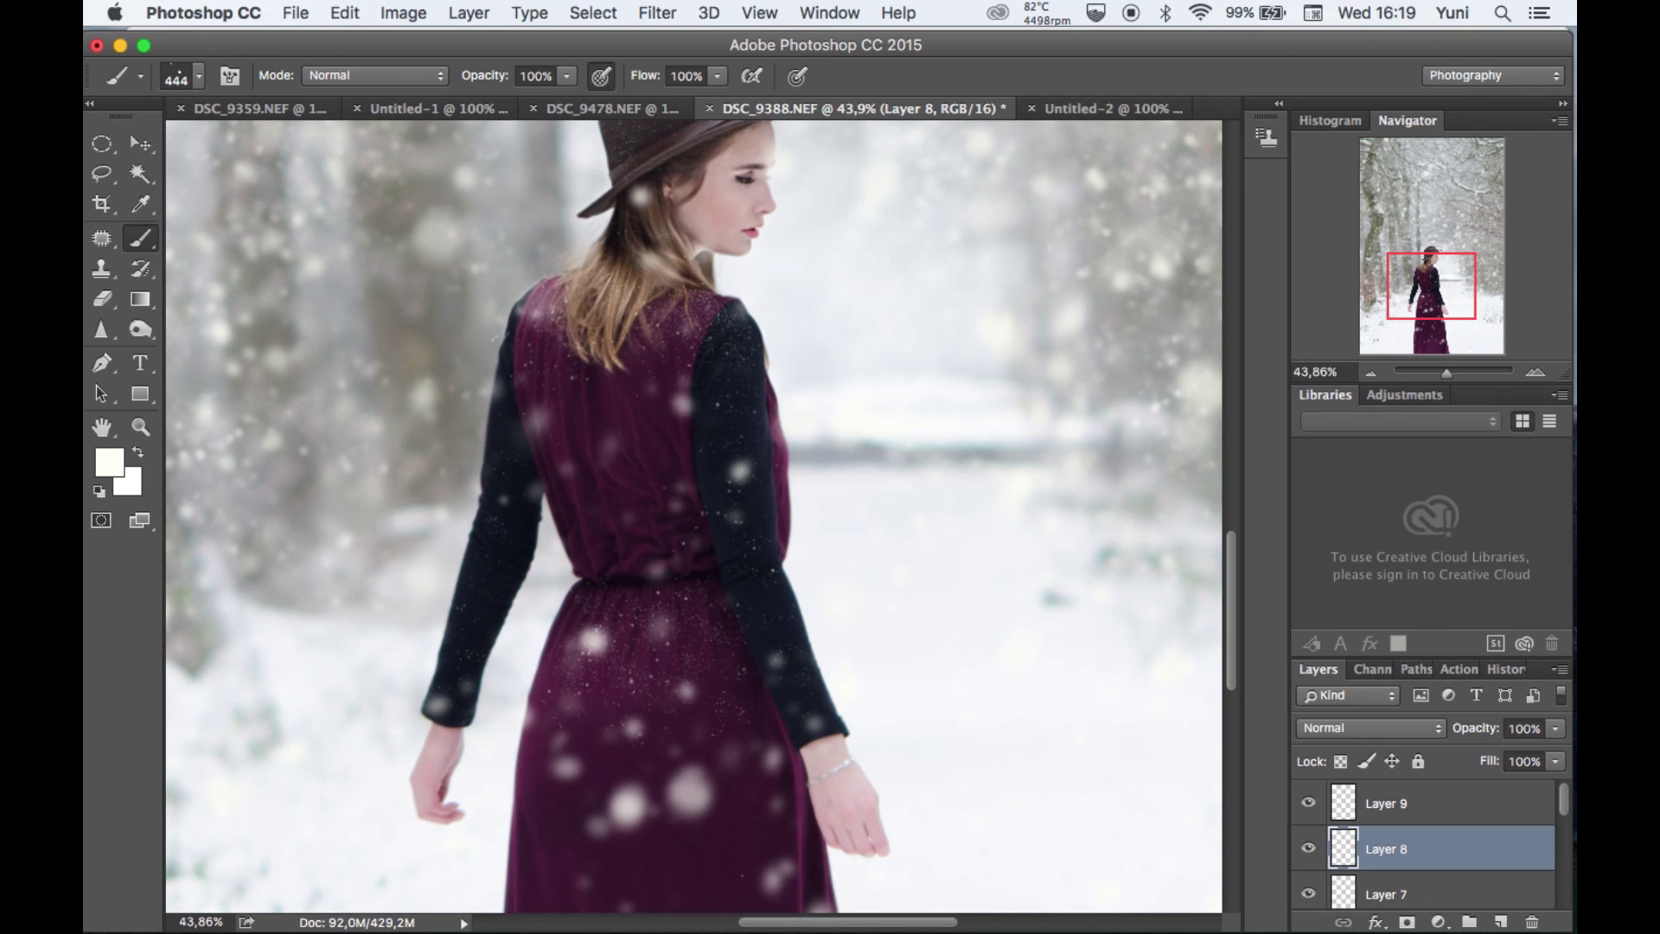
scroll(709, 519, down, 4)
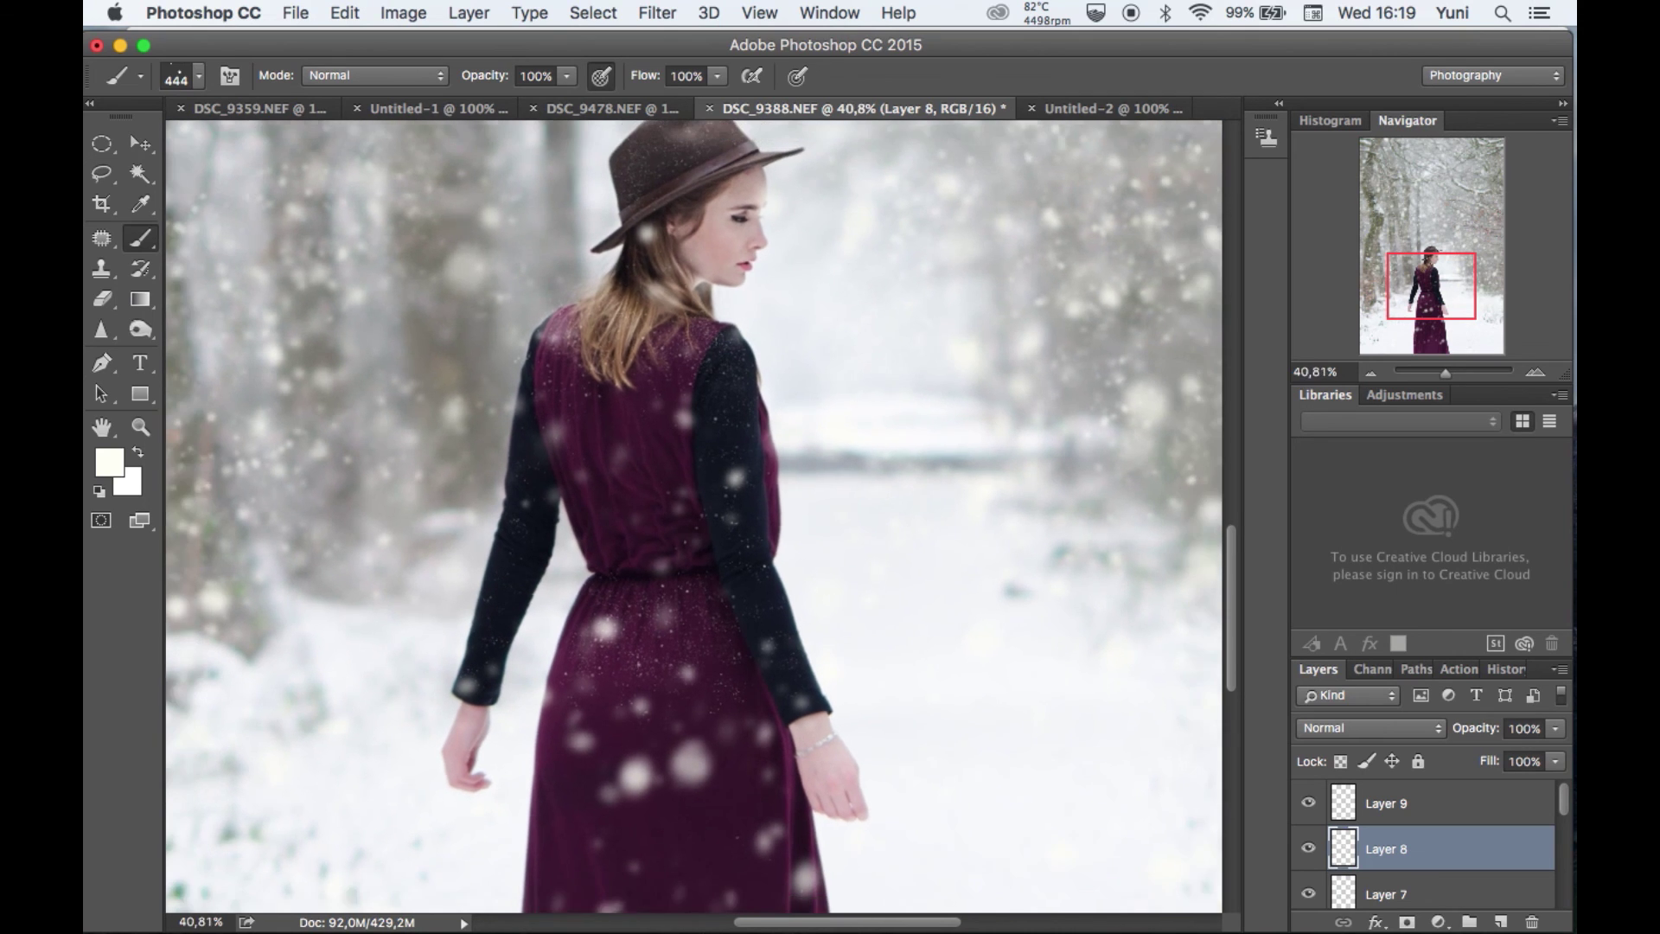
scroll(701, 519, down, 1)
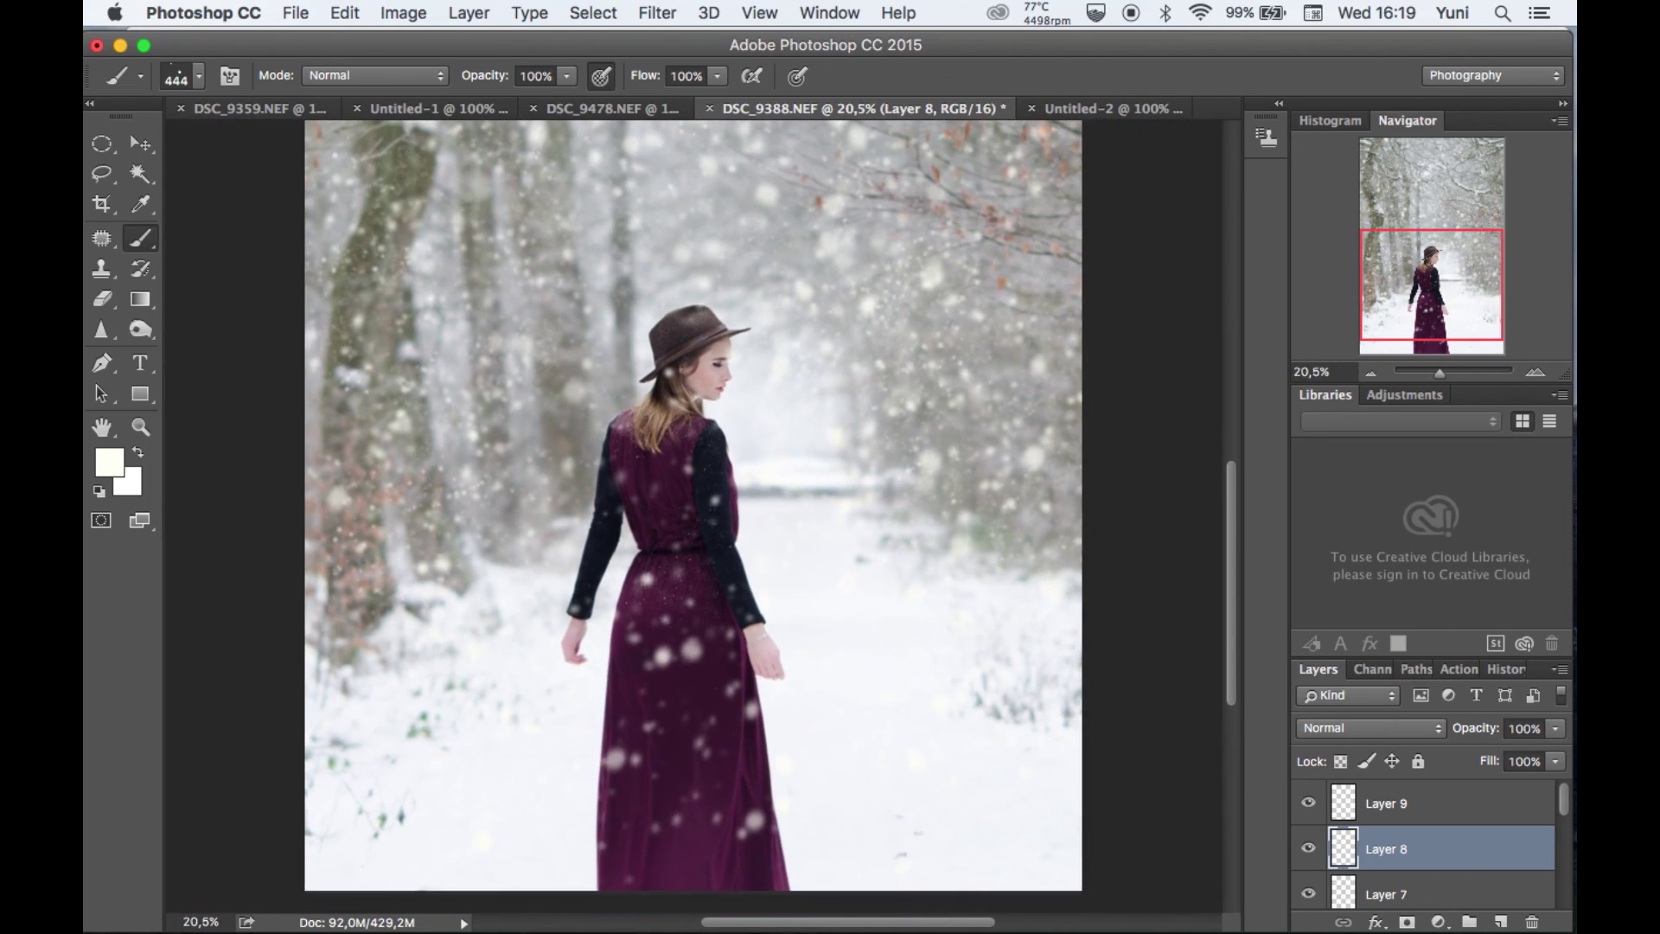
Select snowflake Layers 9 through 1 and group them with Cmd+G
shift+click(1470, 814)
shift+click(1456, 903)
scroll(1455, 899, down, 3)
scroll(1451, 824, up, 1)
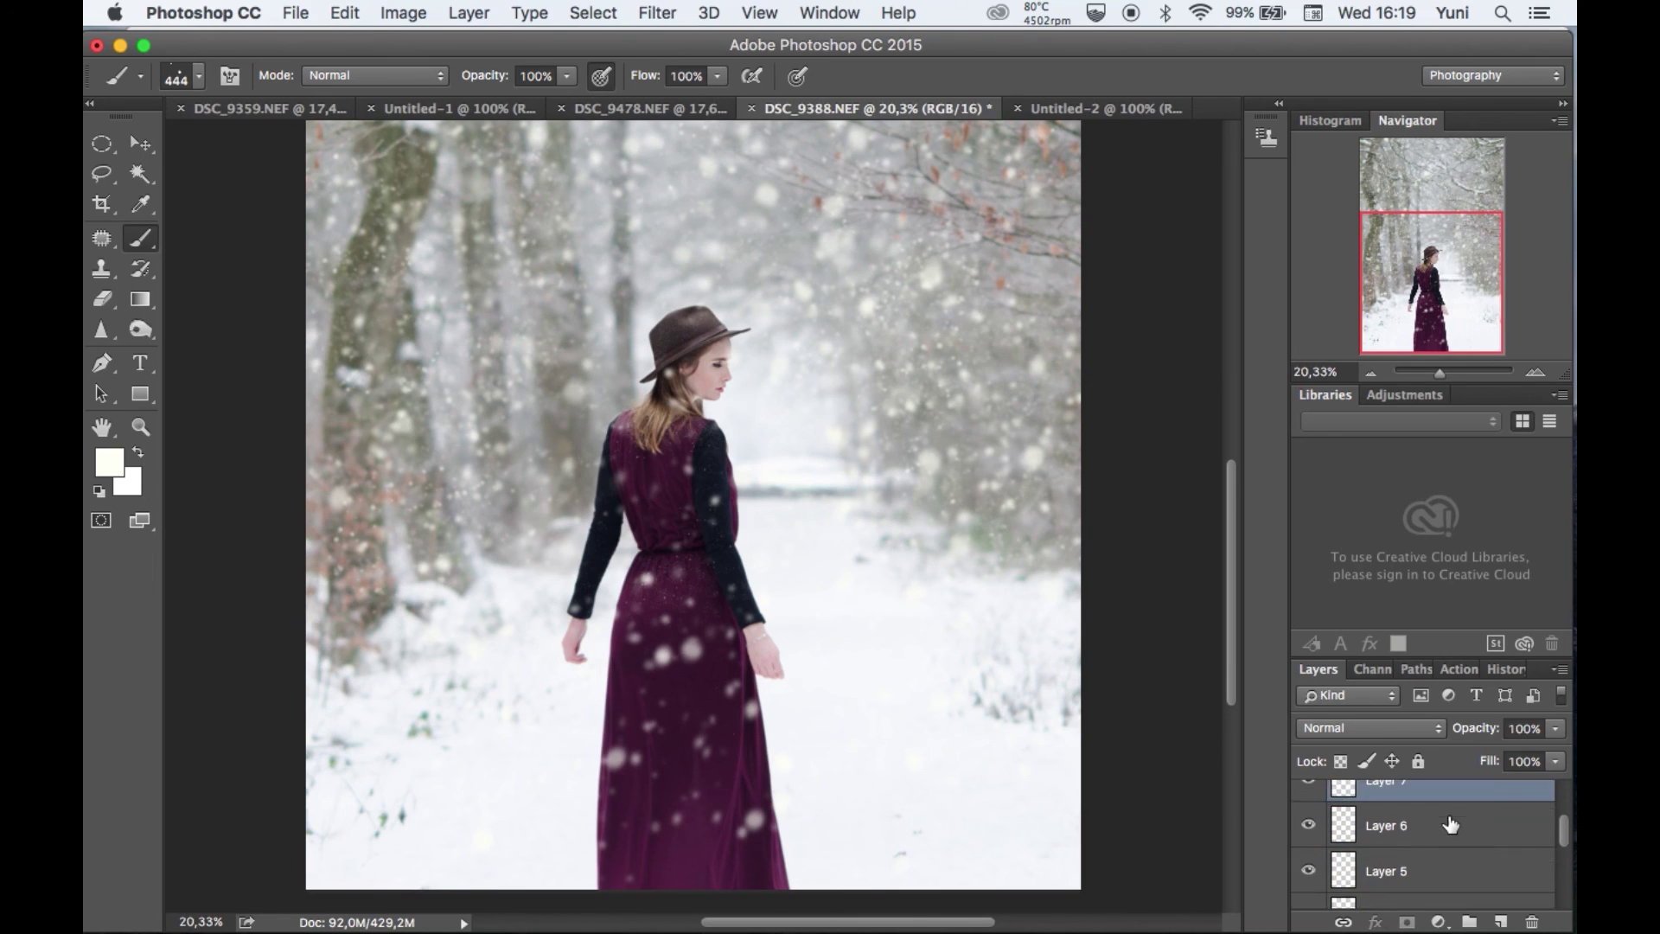
shift+click(1450, 827)
scroll(1445, 871, down, 2)
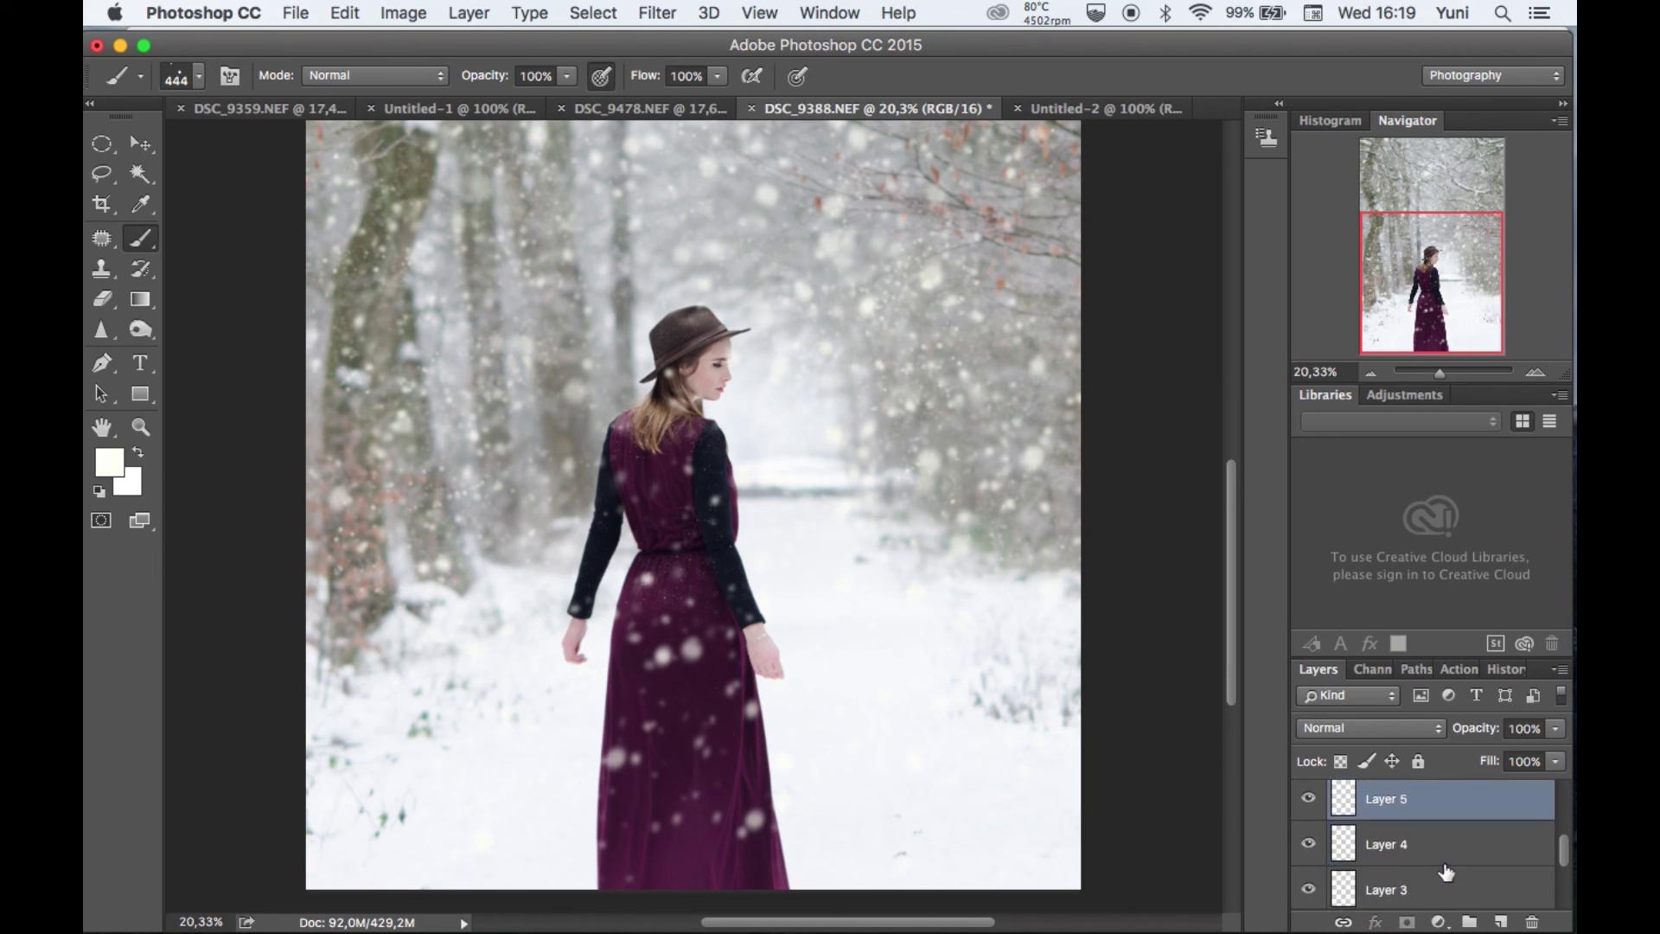
click(1443, 823)
shift+click(1443, 853)
scroll(1443, 856, down, 1)
shift+click(1441, 862)
scroll(1441, 863, down, 2)
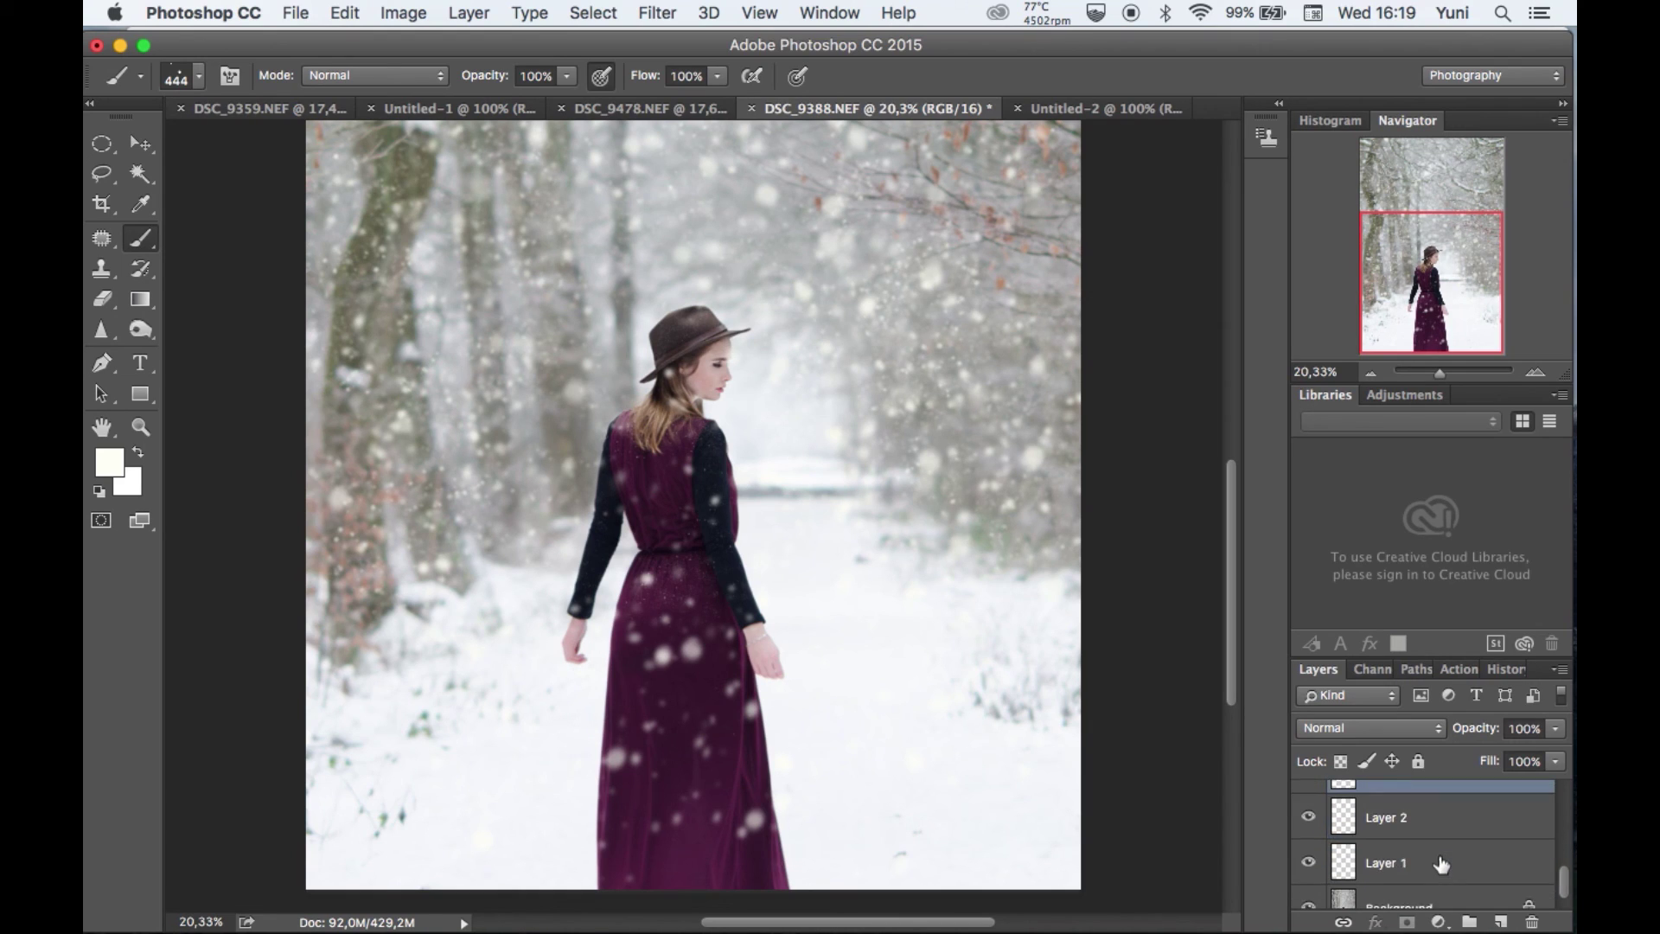
shift+click(1437, 828)
shift+click(1432, 875)
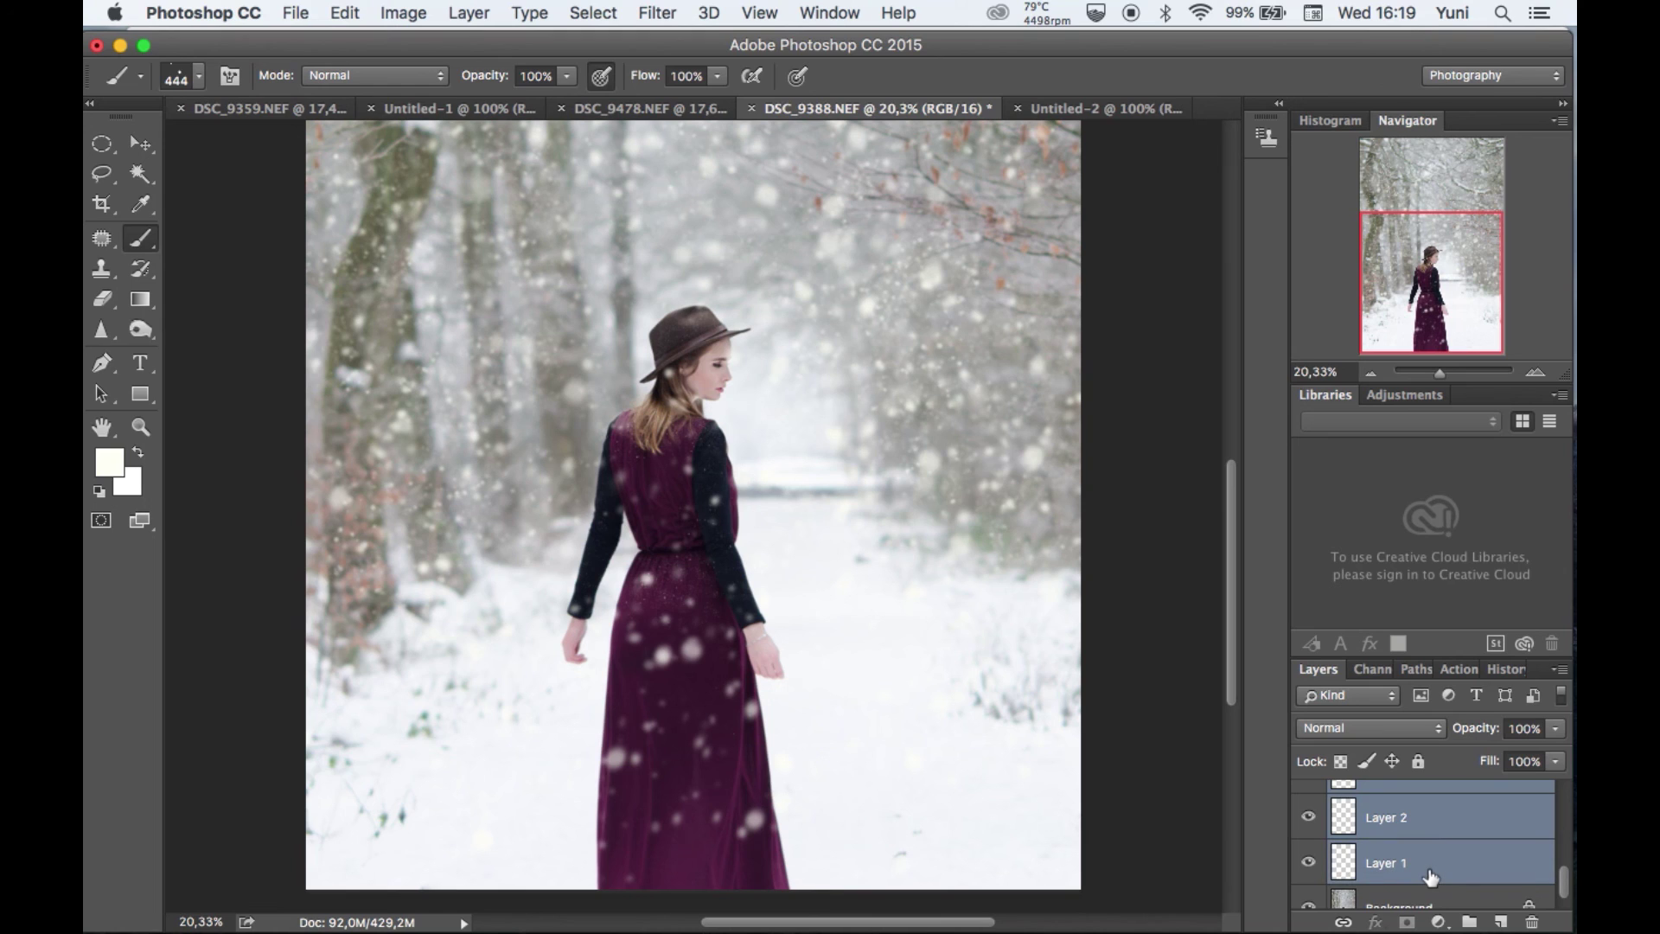
key(super+g)
Toggle Group 1's visibility to compare, leave it shown, and expand the group
click(1309, 793)
click(1309, 794)
click(1310, 794)
scroll(1159, 678, down, 1)
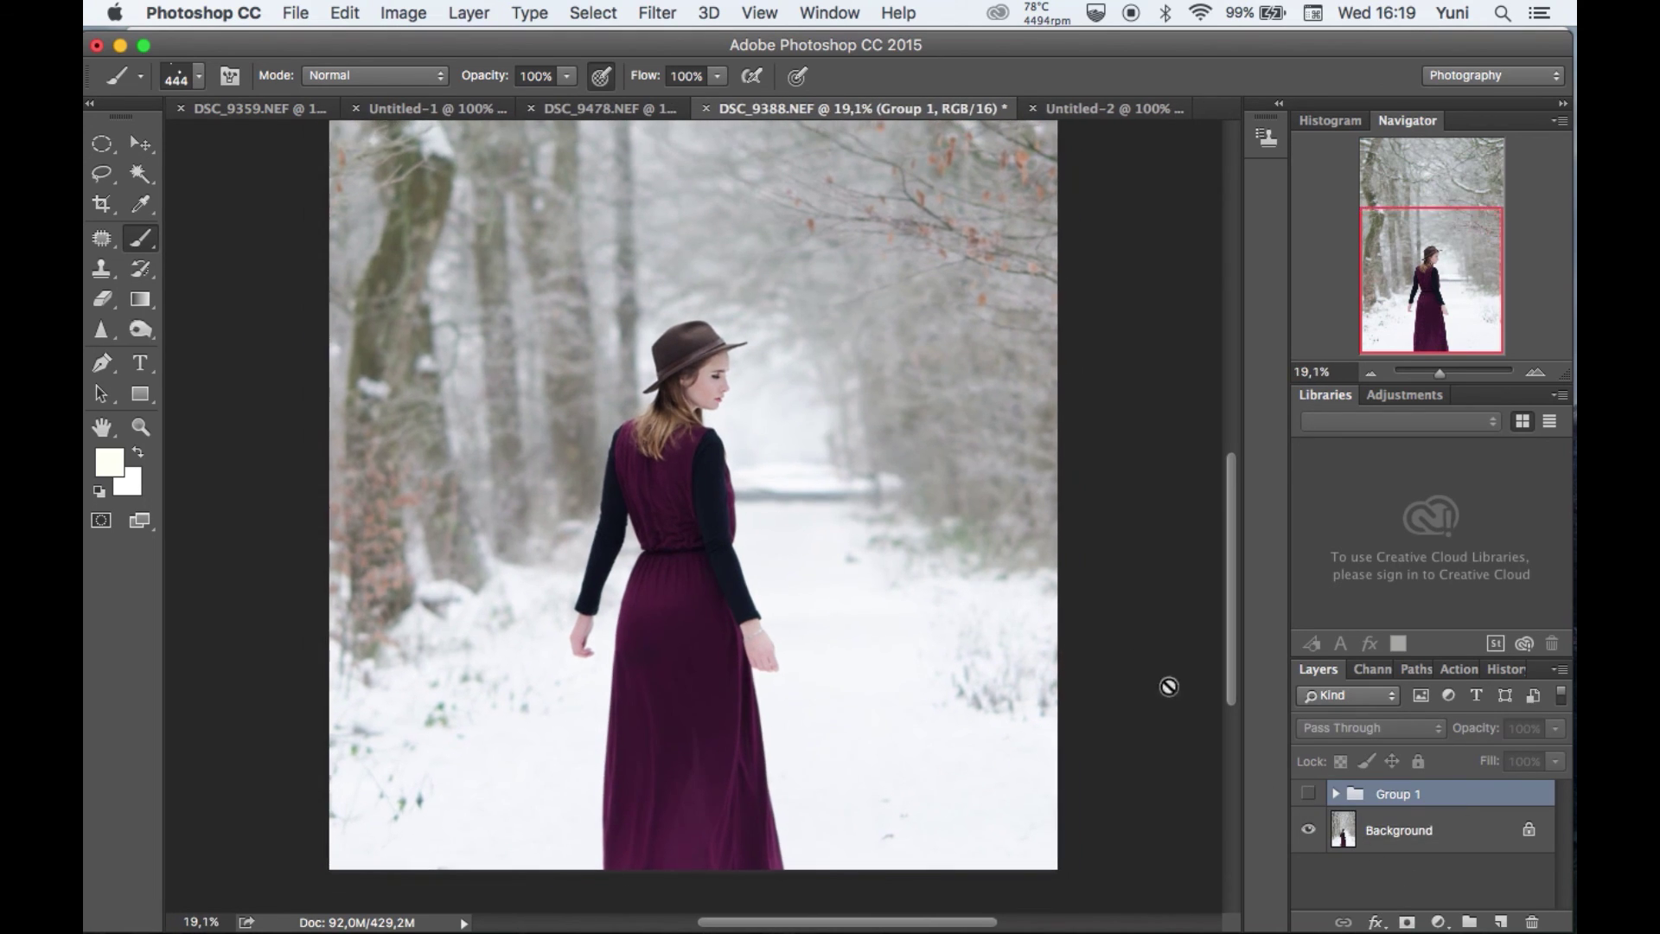
scroll(1169, 699, up, 3)
click(1309, 794)
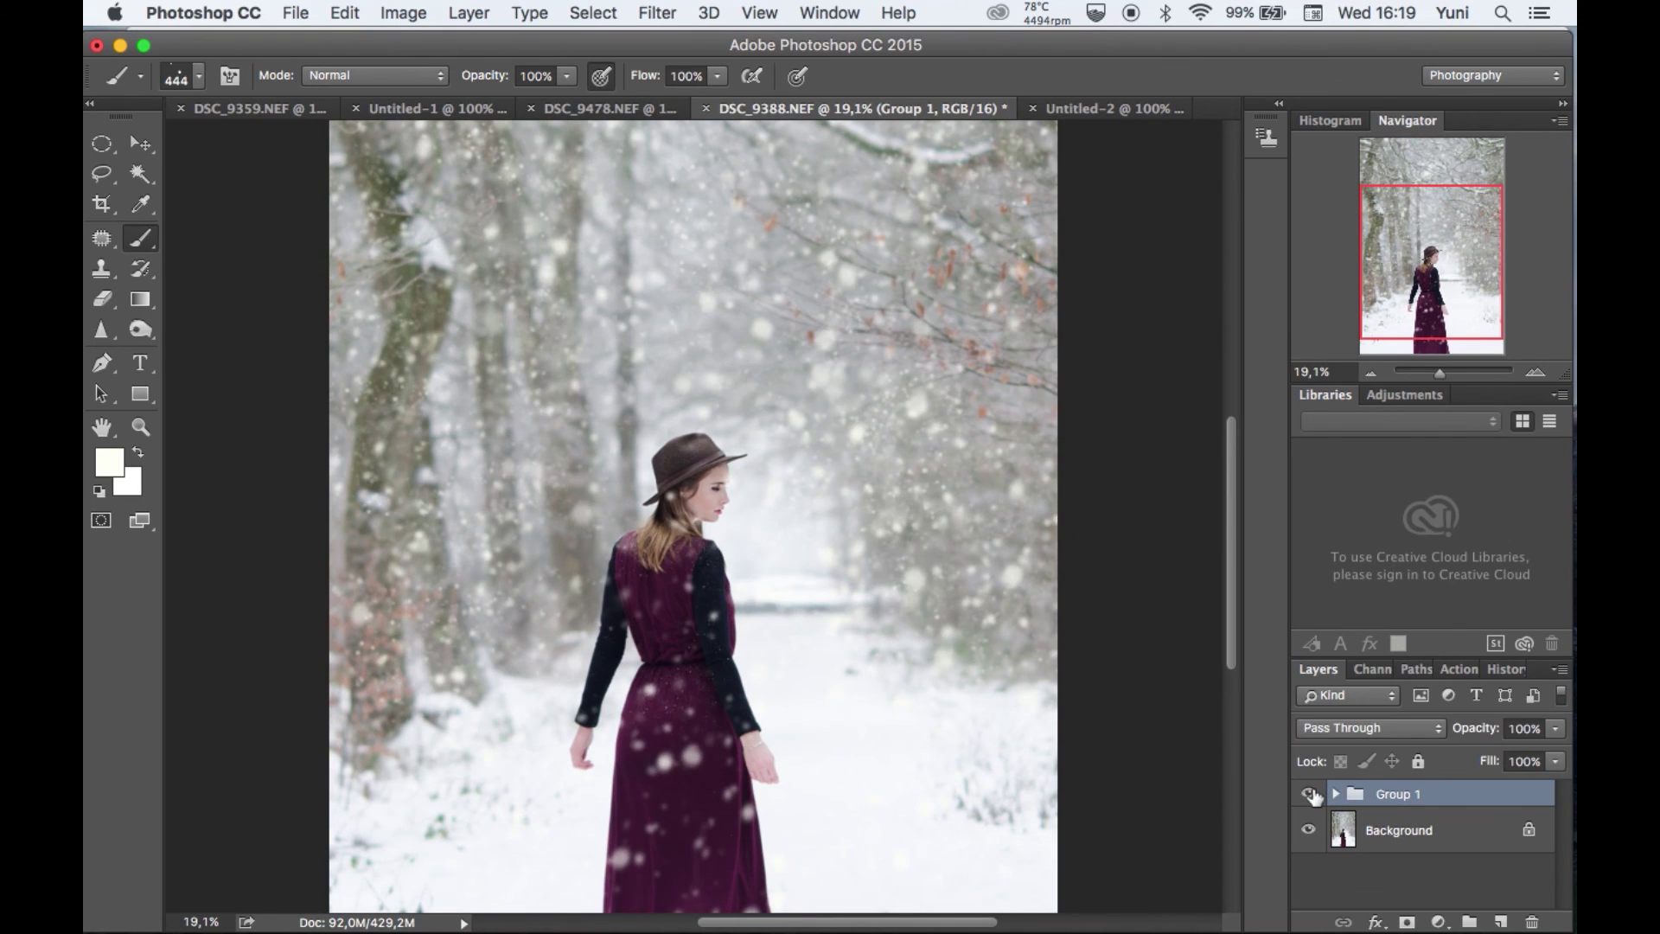
scroll(1312, 795, down, 2)
click(1310, 793)
click(1310, 794)
click(1310, 794)
click(1309, 793)
click(1310, 794)
click(1310, 794)
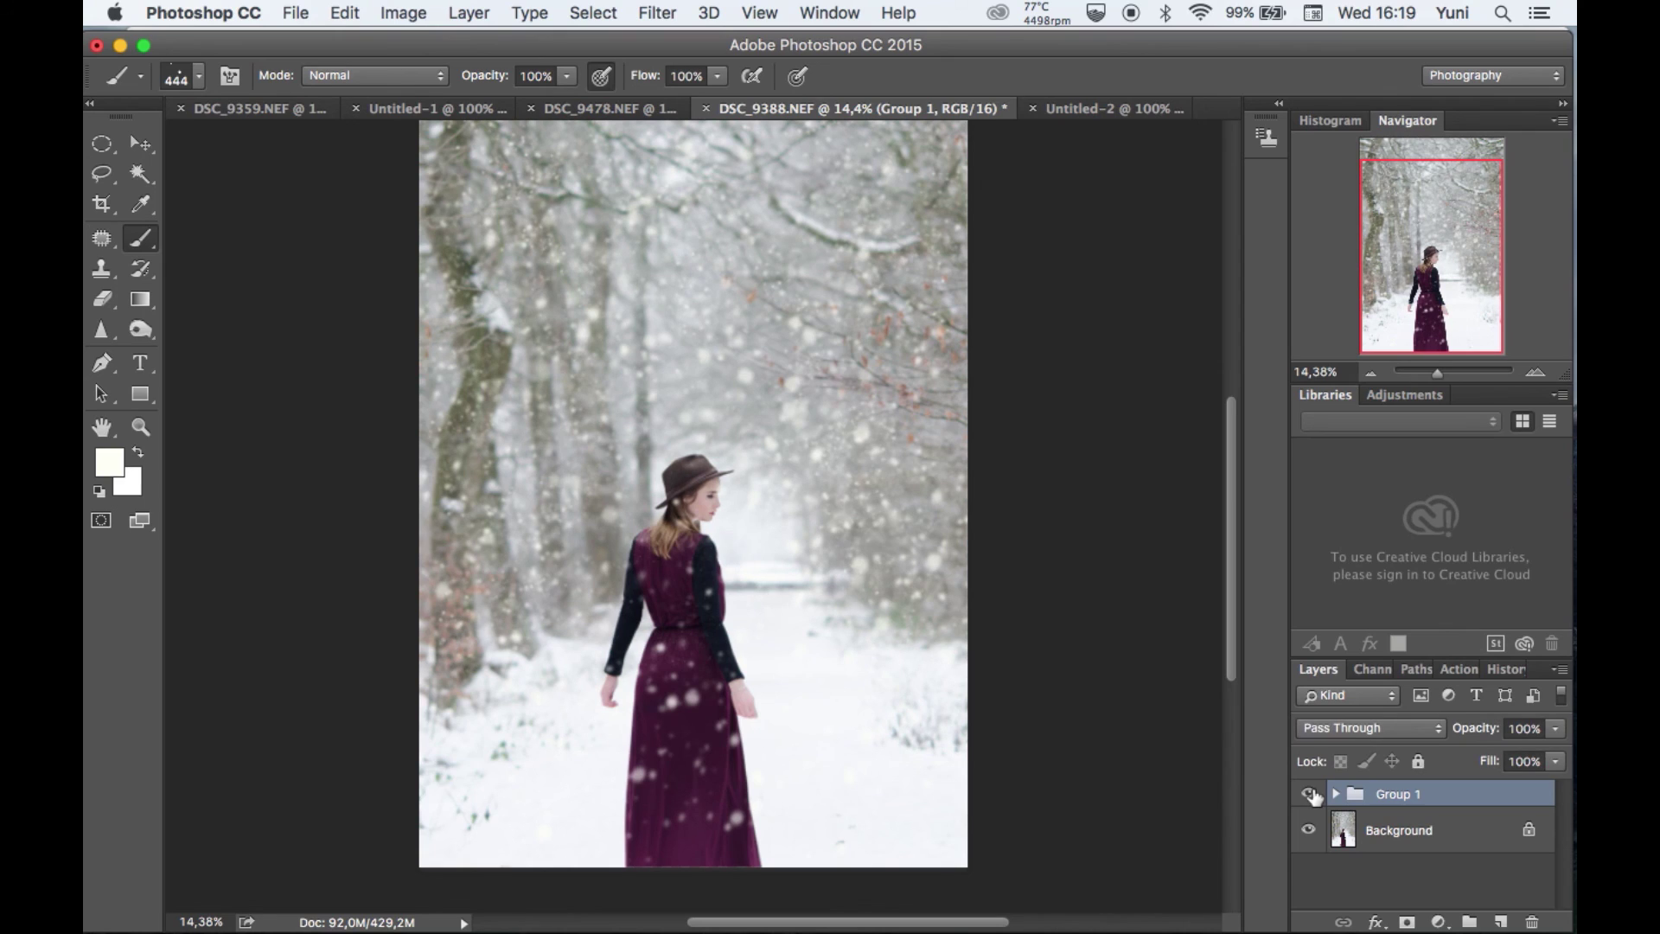
click(1336, 794)
Move the Layer 9 snowflakes lower on the photo with the Move tool
click(1393, 849)
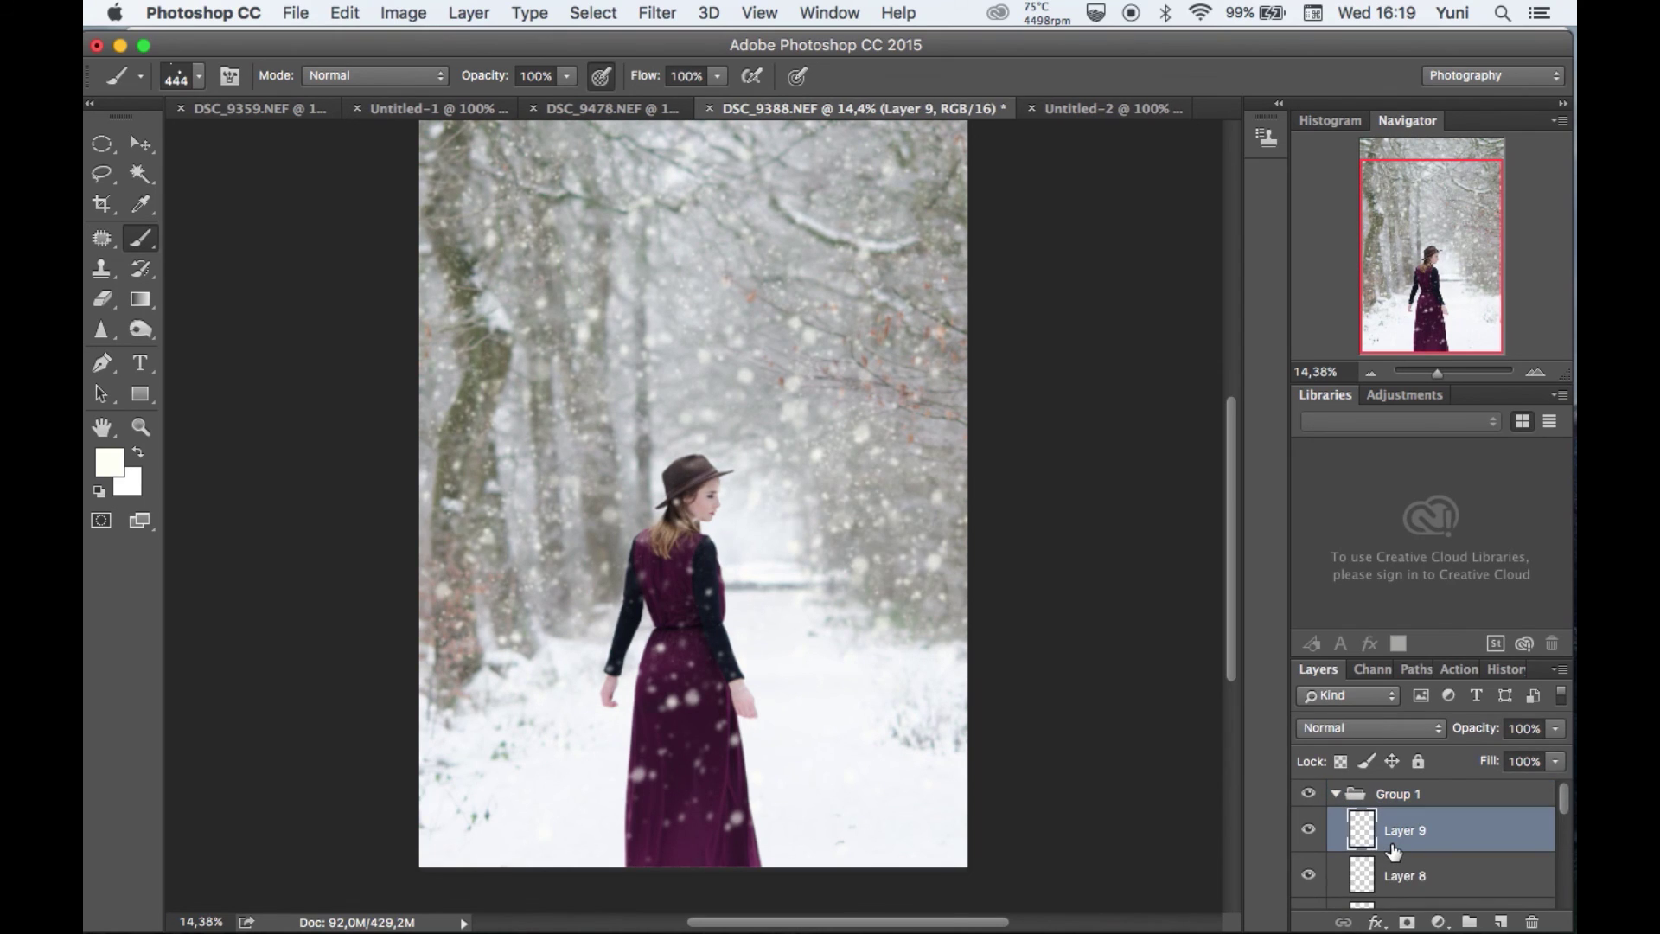
click(137, 137)
drag(722, 439, 736, 490)
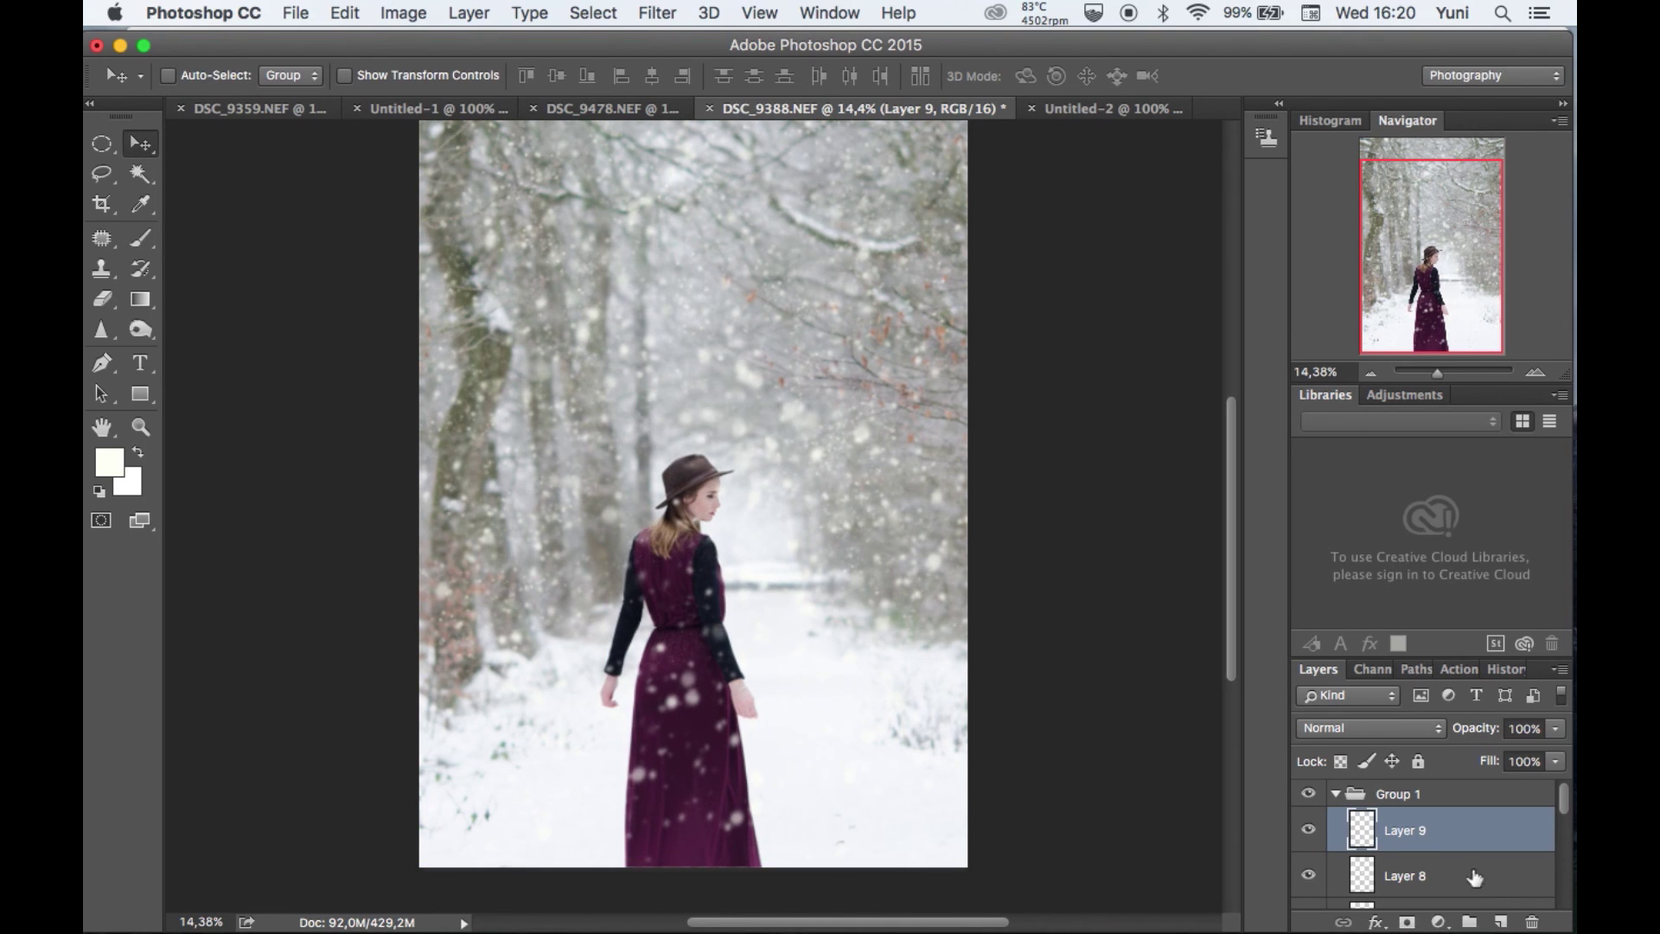
Shift the Layer 8 snowflakes slightly right and zoom in to check placement
click(1478, 877)
mouse_move(731, 566)
mouse_down()
mouse_move(675, 525)
mouse_move(651, 559)
mouse_move(723, 597)
mouse_up()
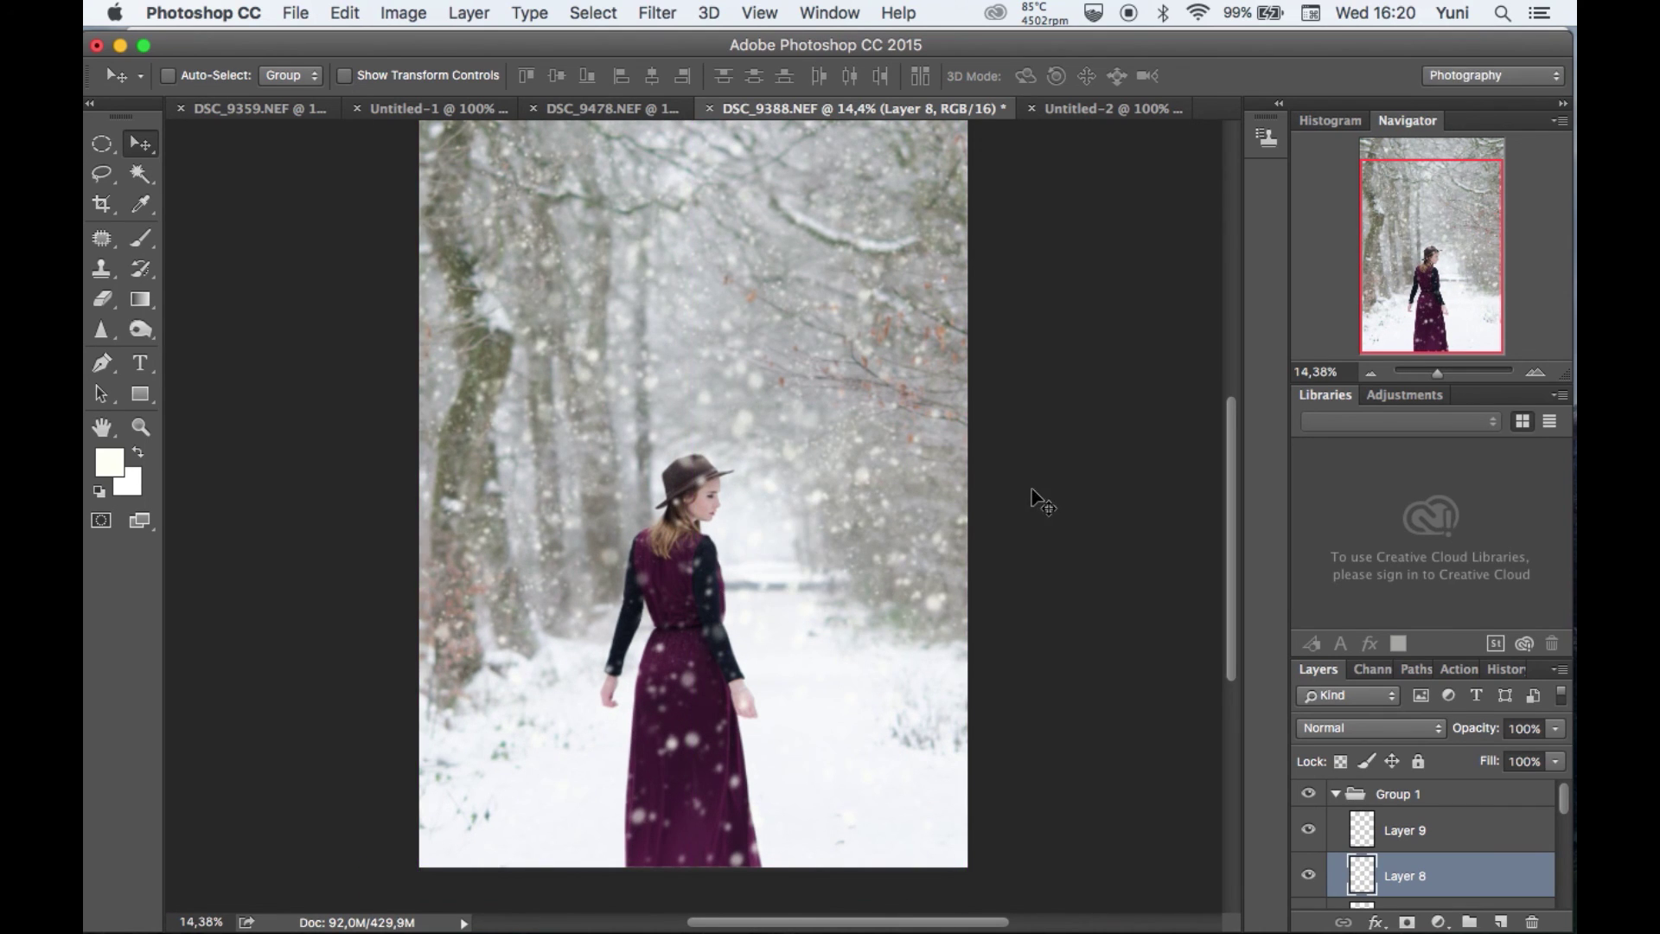
drag(843, 517, 821, 531)
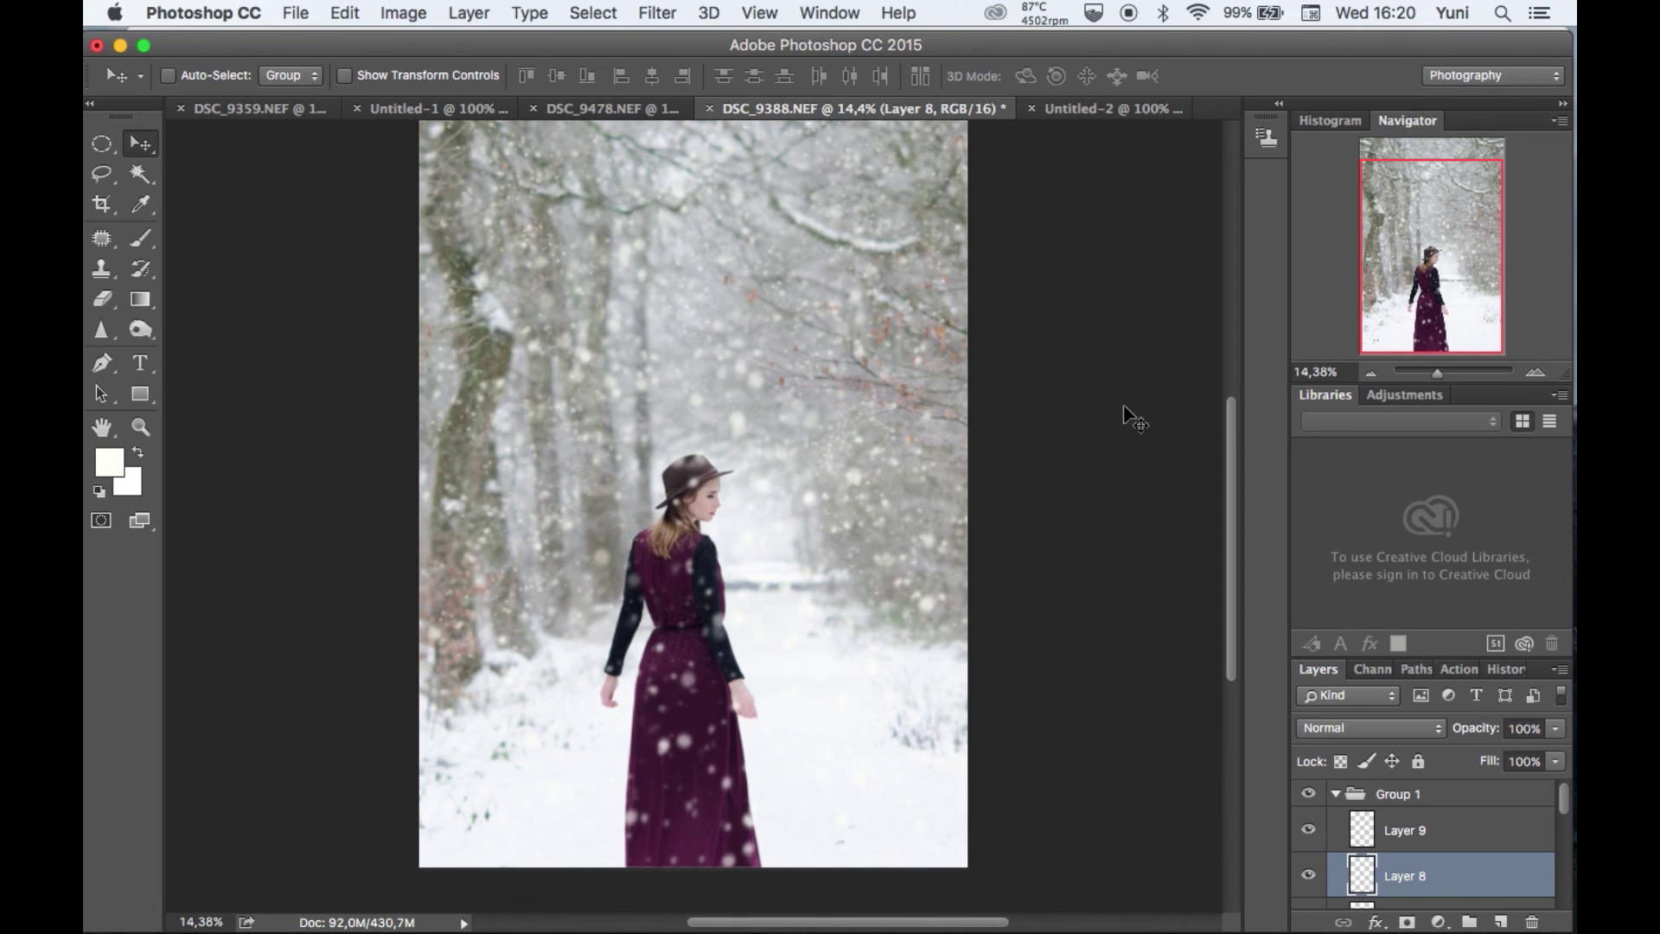
drag(807, 681, 837, 678)
key(super+plus)
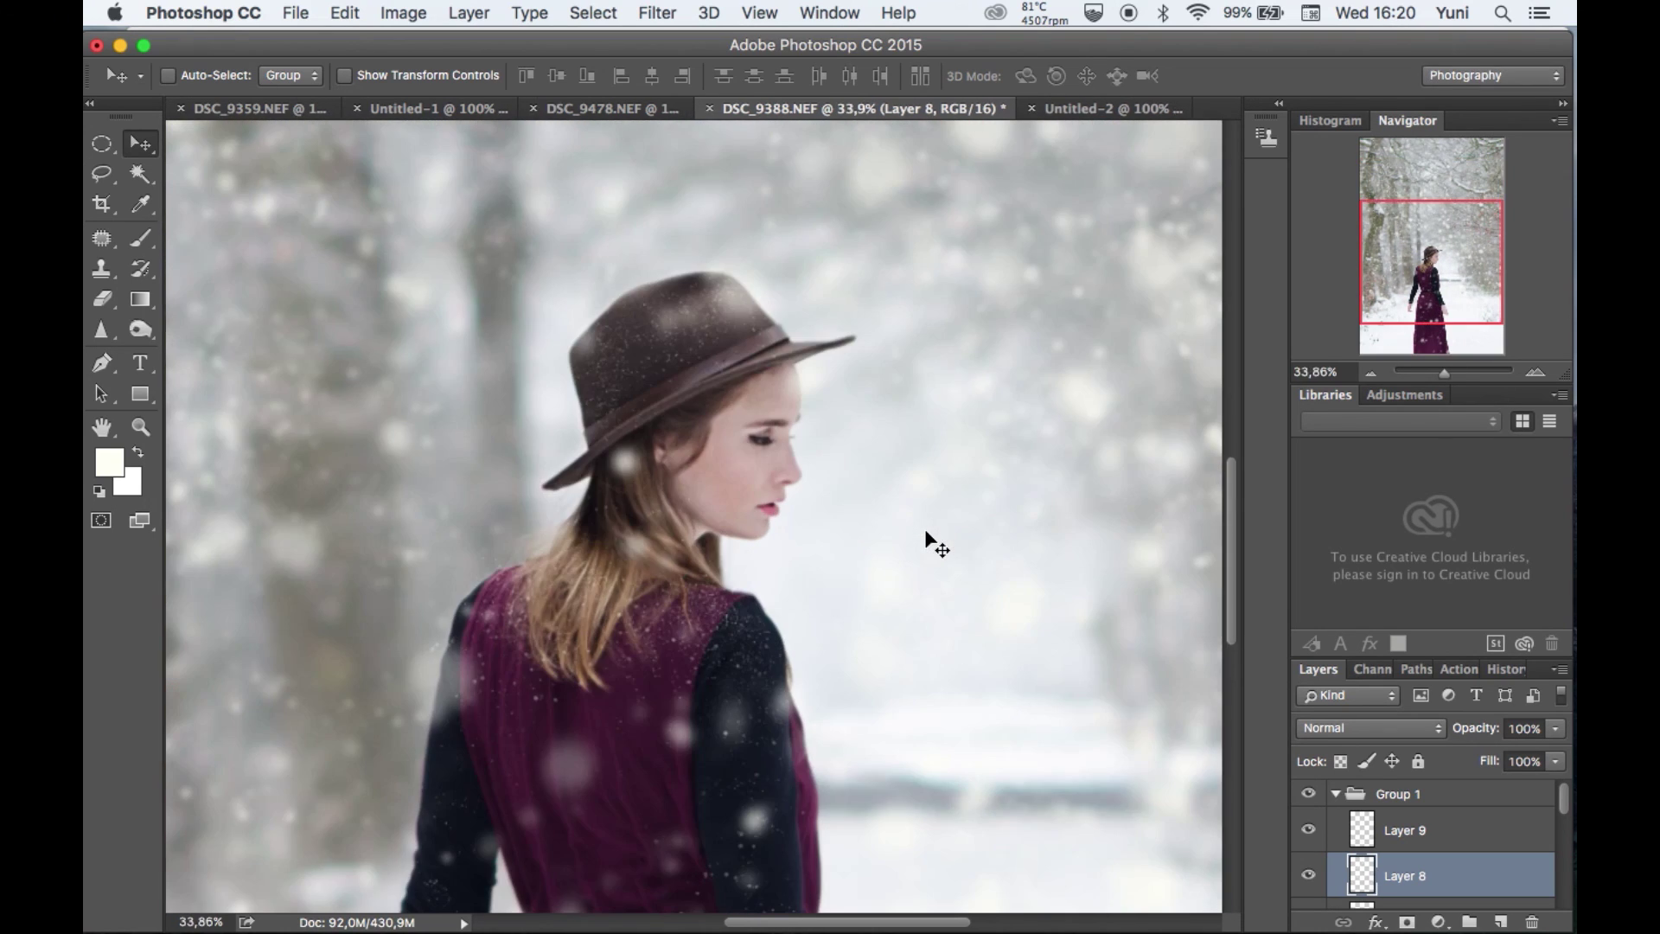
scroll(985, 584, down, 5)
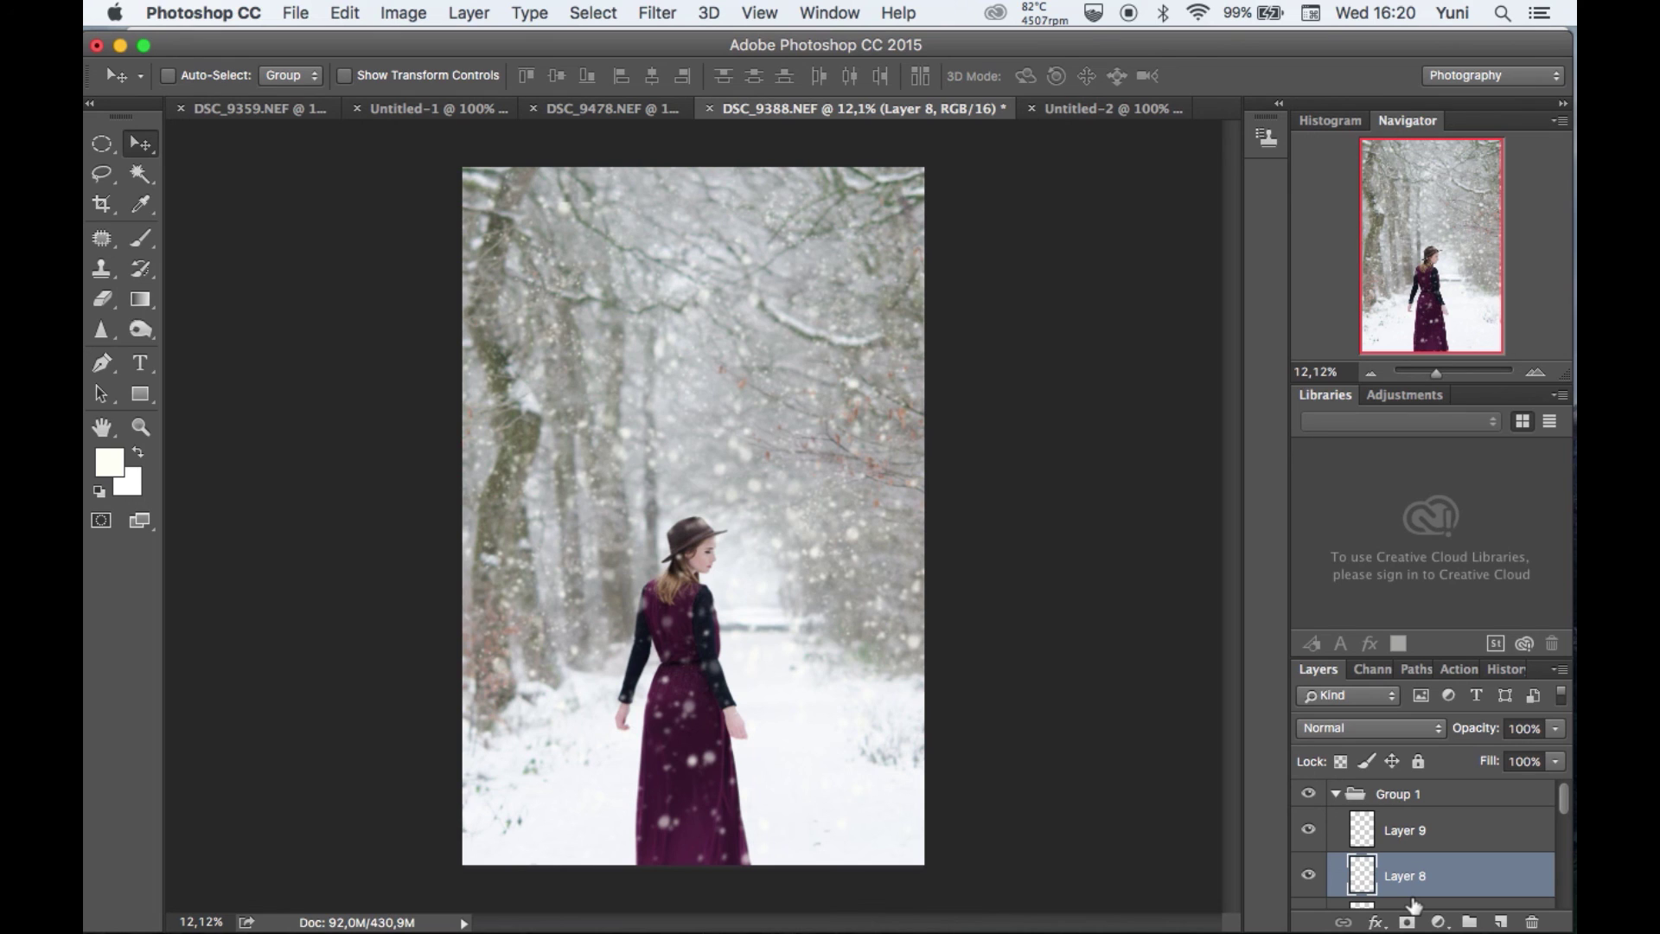
scroll(837, 567, up, 4)
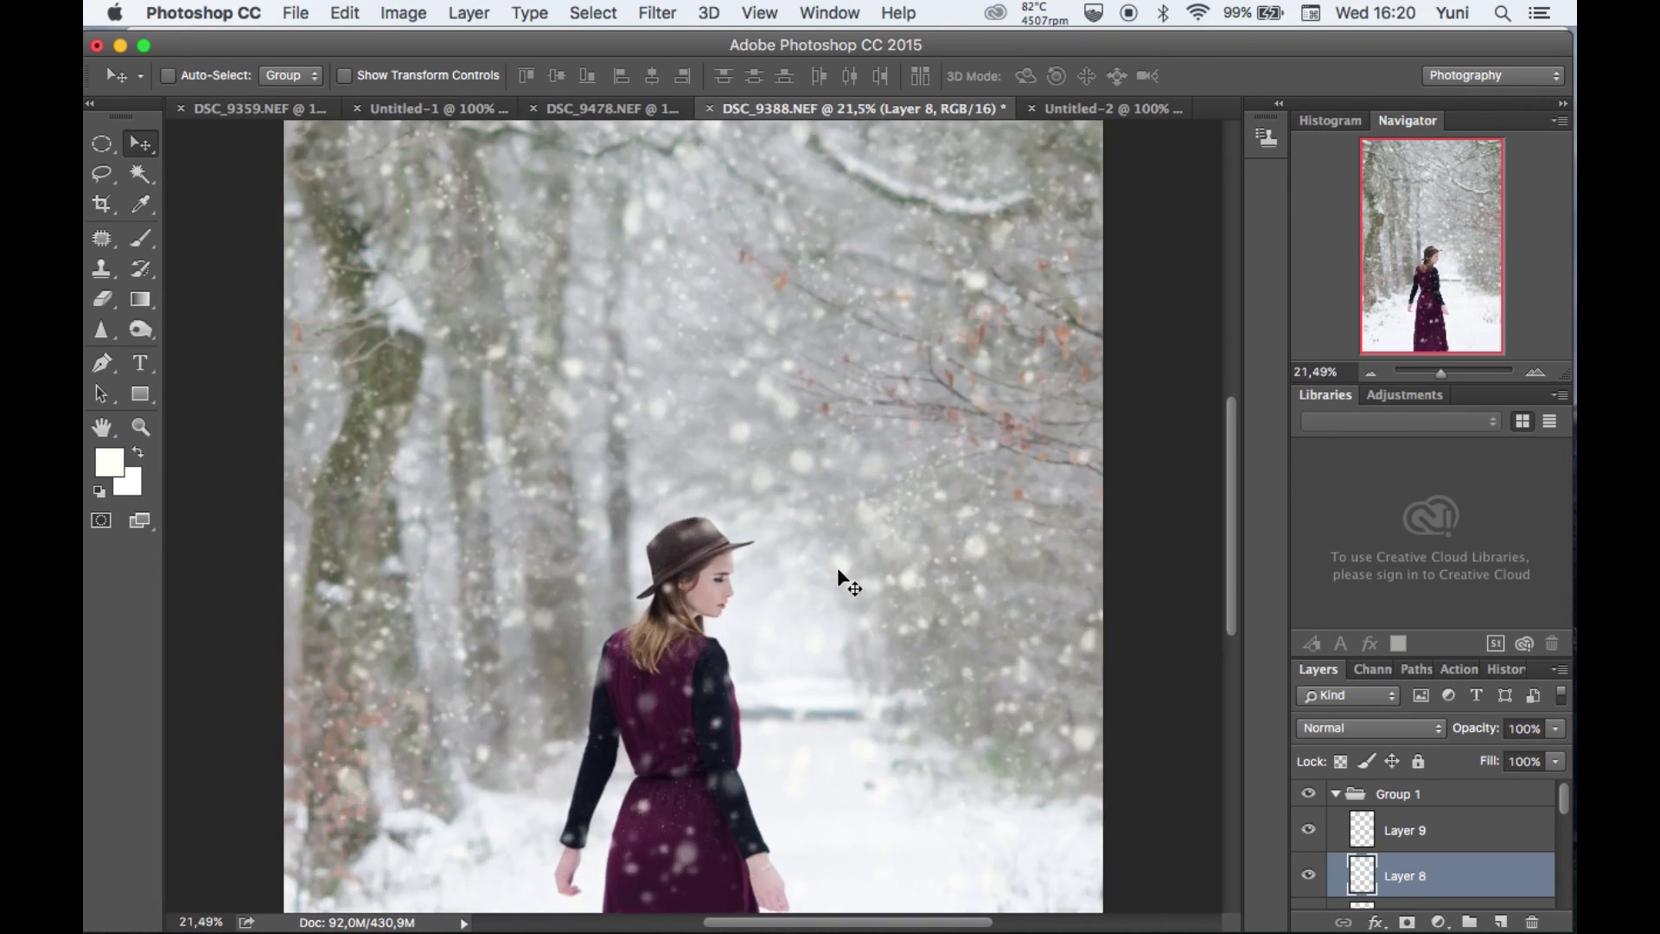
Set up the Eraser with a 51 px soft brush
click(102, 299)
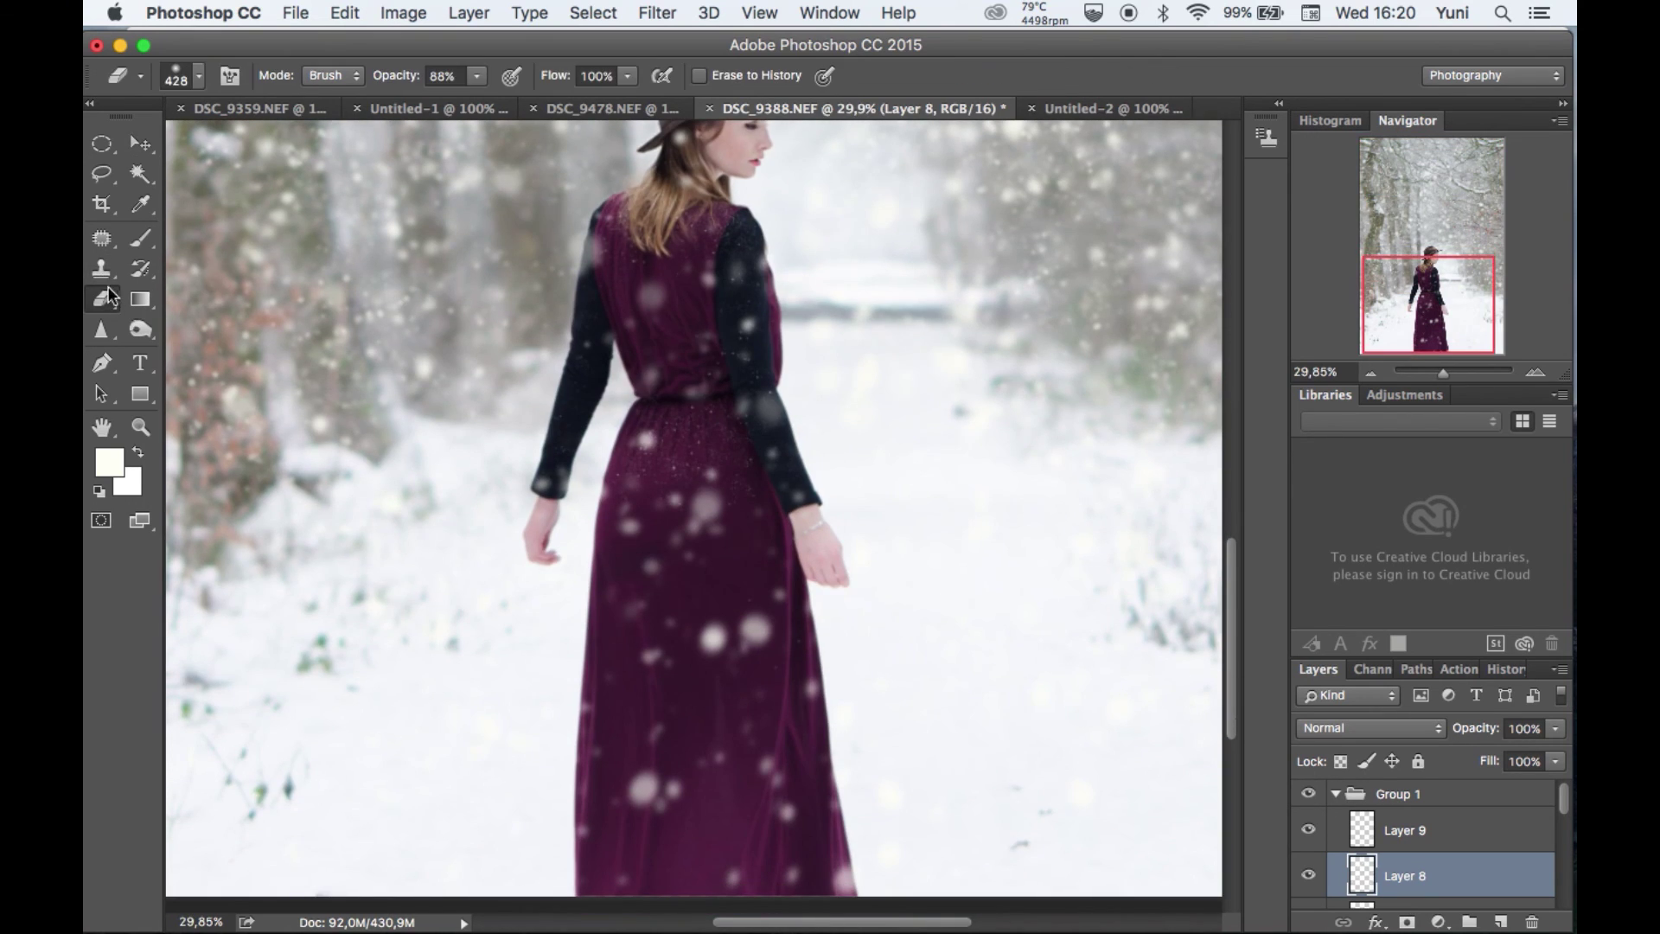
click(203, 75)
drag(263, 144, 246, 147)
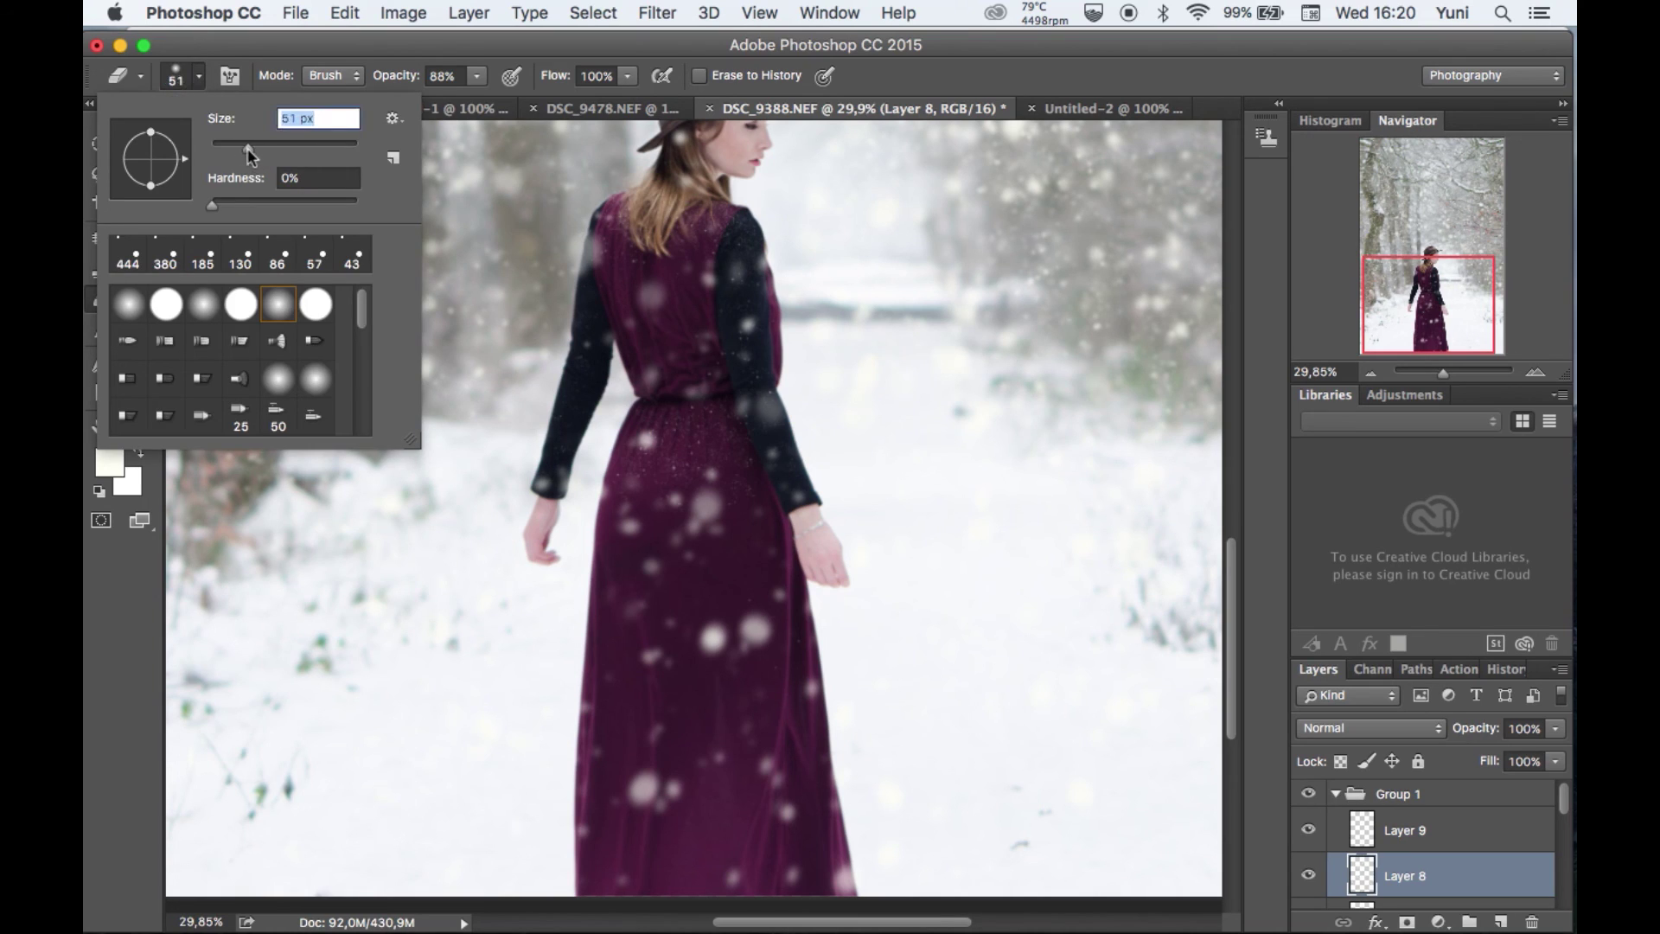
click(752, 642)
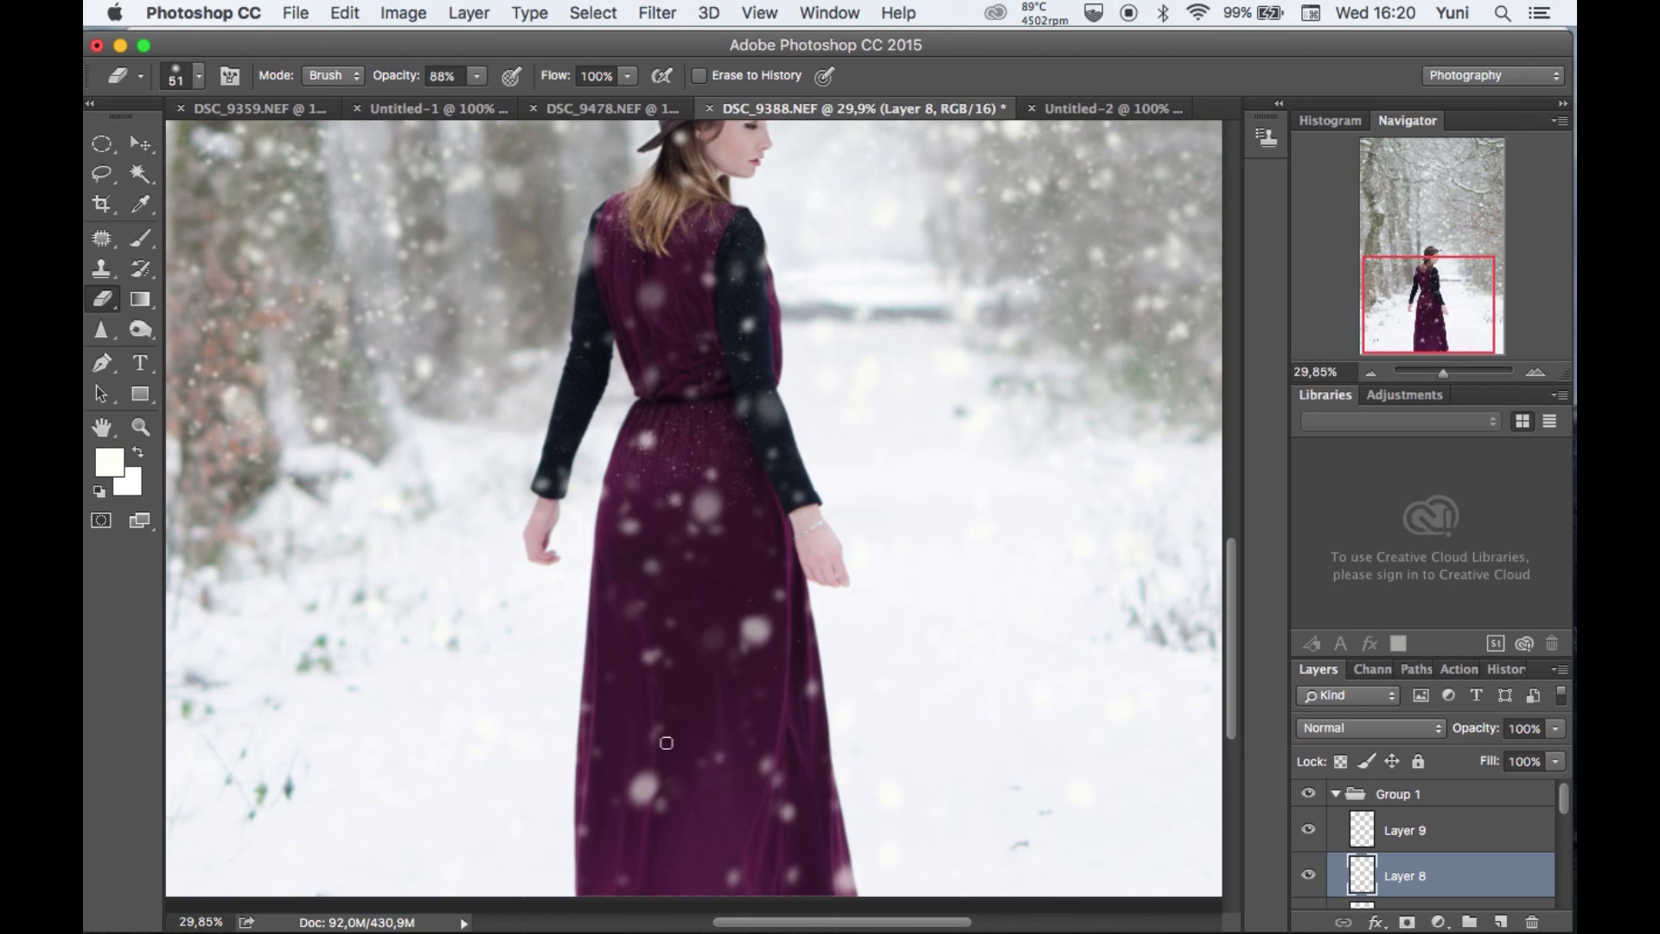
Erase a stray snowflake on the dress bodice, then select Layer 9
mouse_move(674, 293)
mouse_down()
mouse_move(676, 316)
mouse_move(658, 280)
mouse_move(643, 303)
mouse_move(654, 275)
mouse_up()
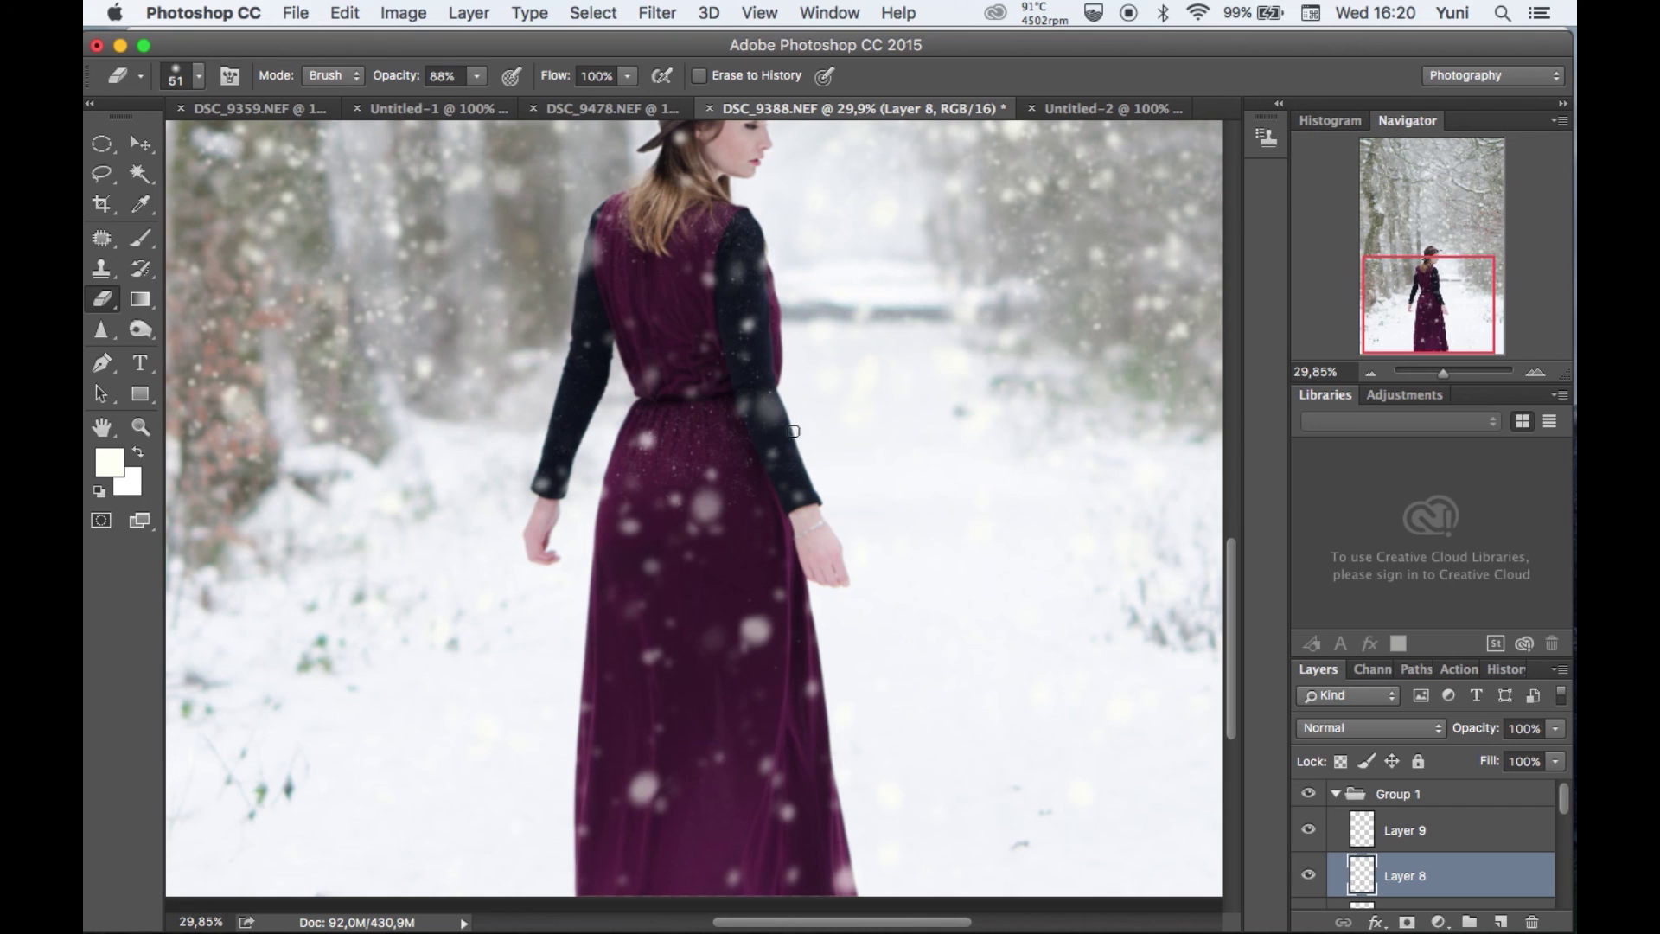
scroll(791, 447, up, 5)
scroll(737, 324, down, 3)
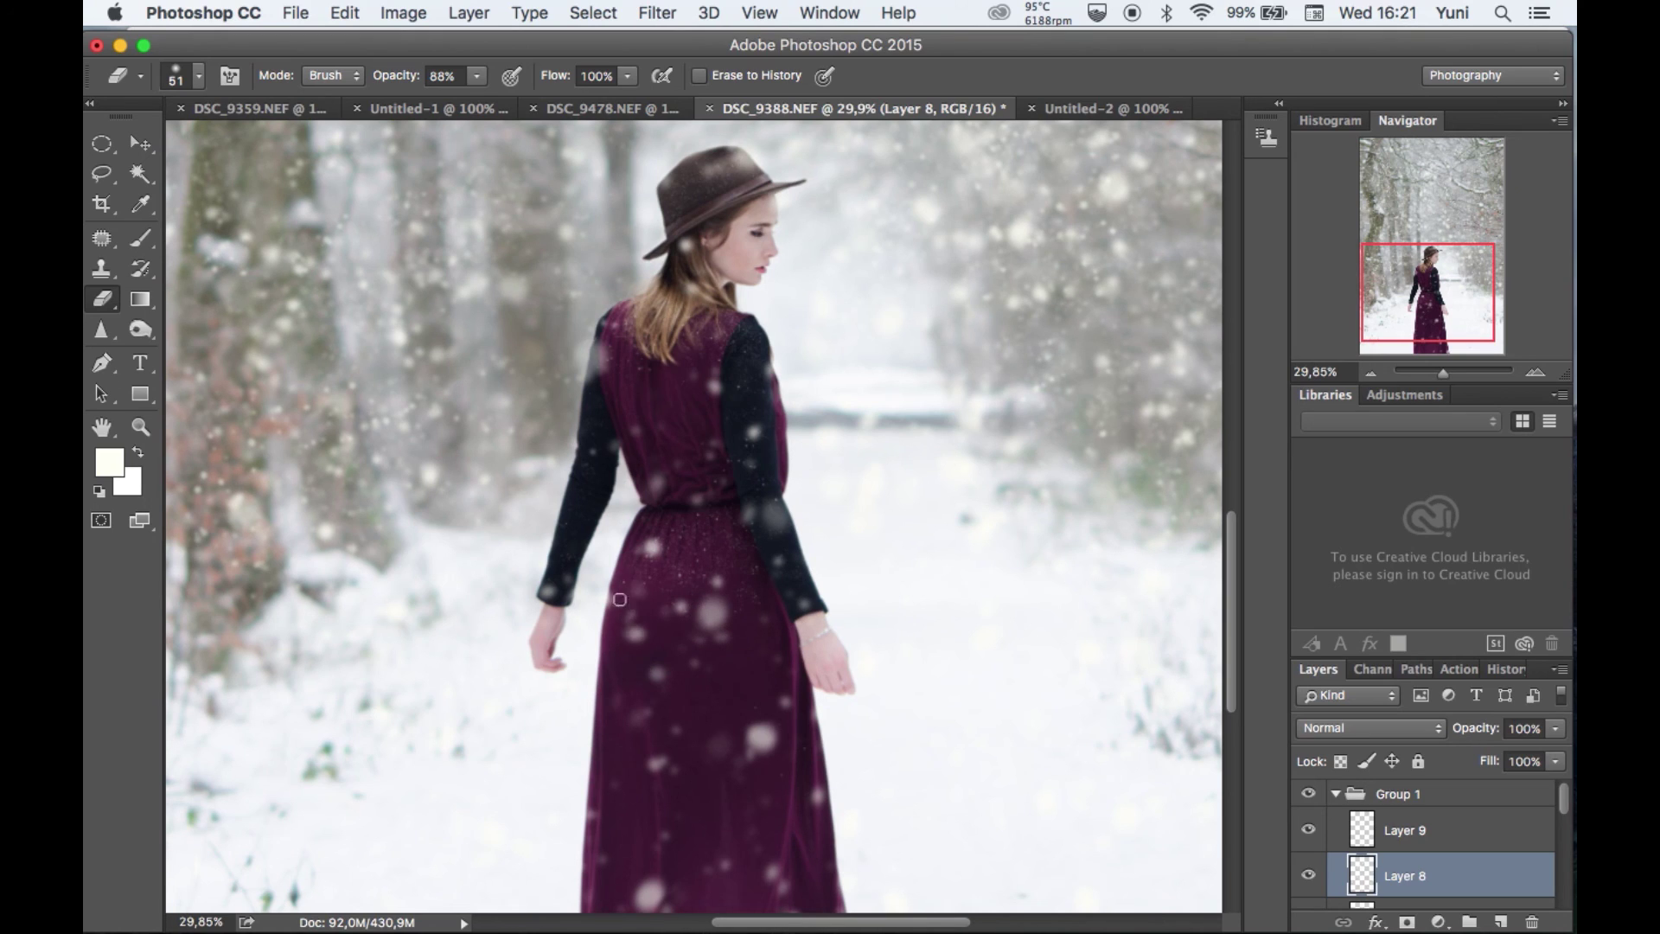
click(1393, 833)
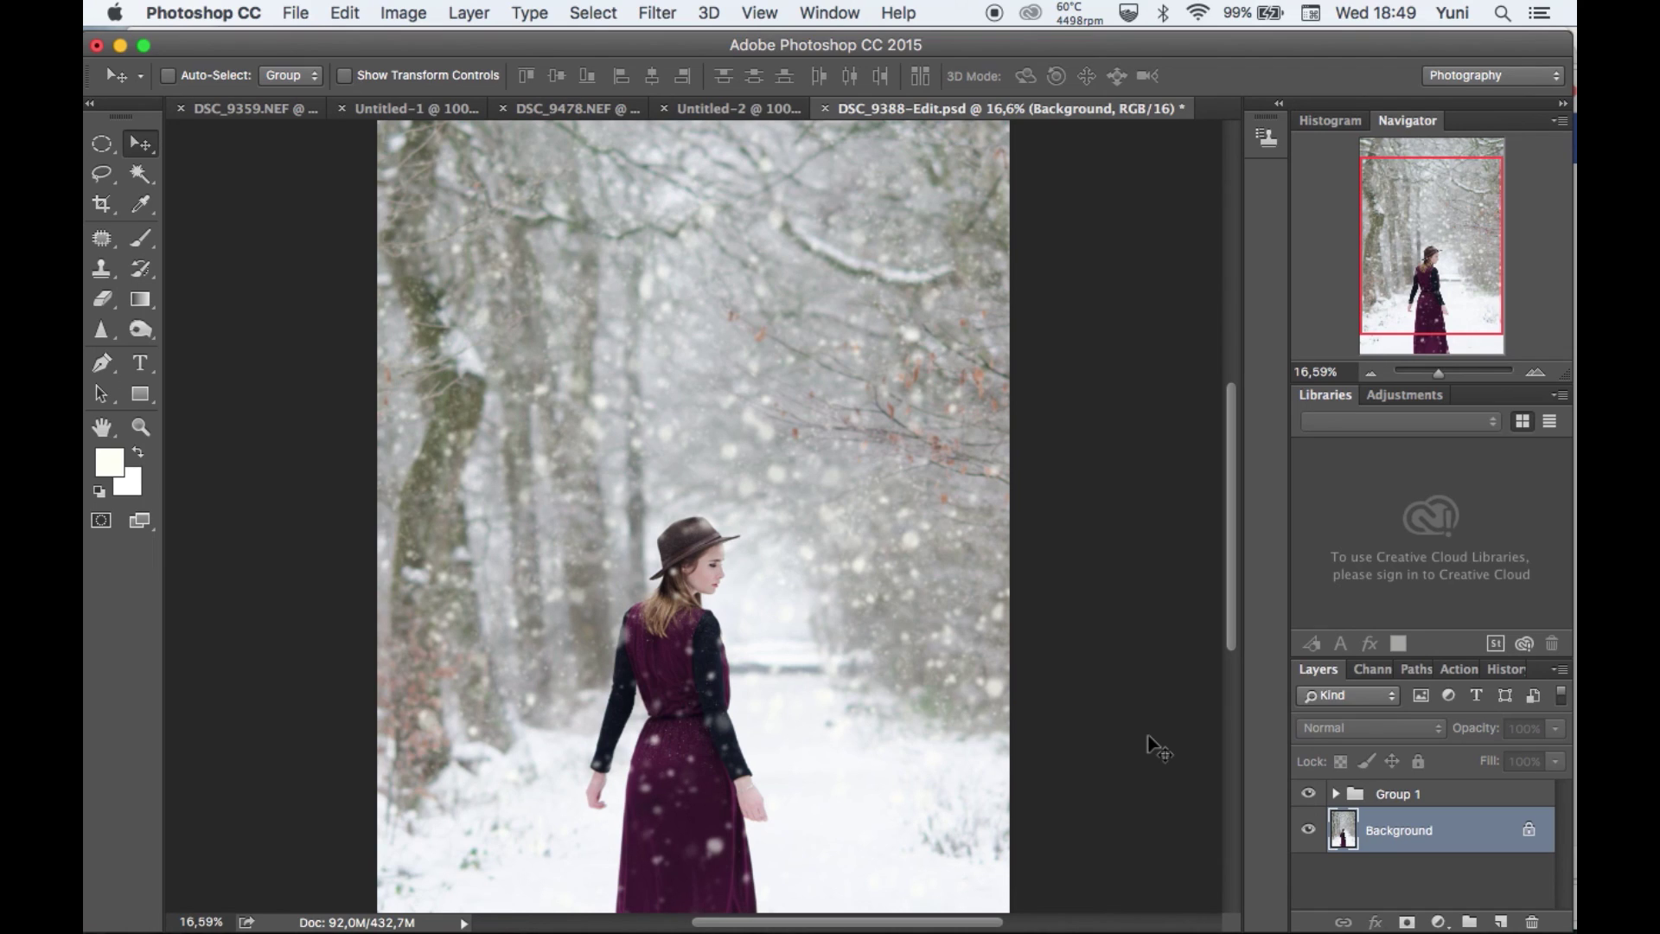
Add a Curves adjustment layer and lower the Red curve's midtones slightly
click(1436, 922)
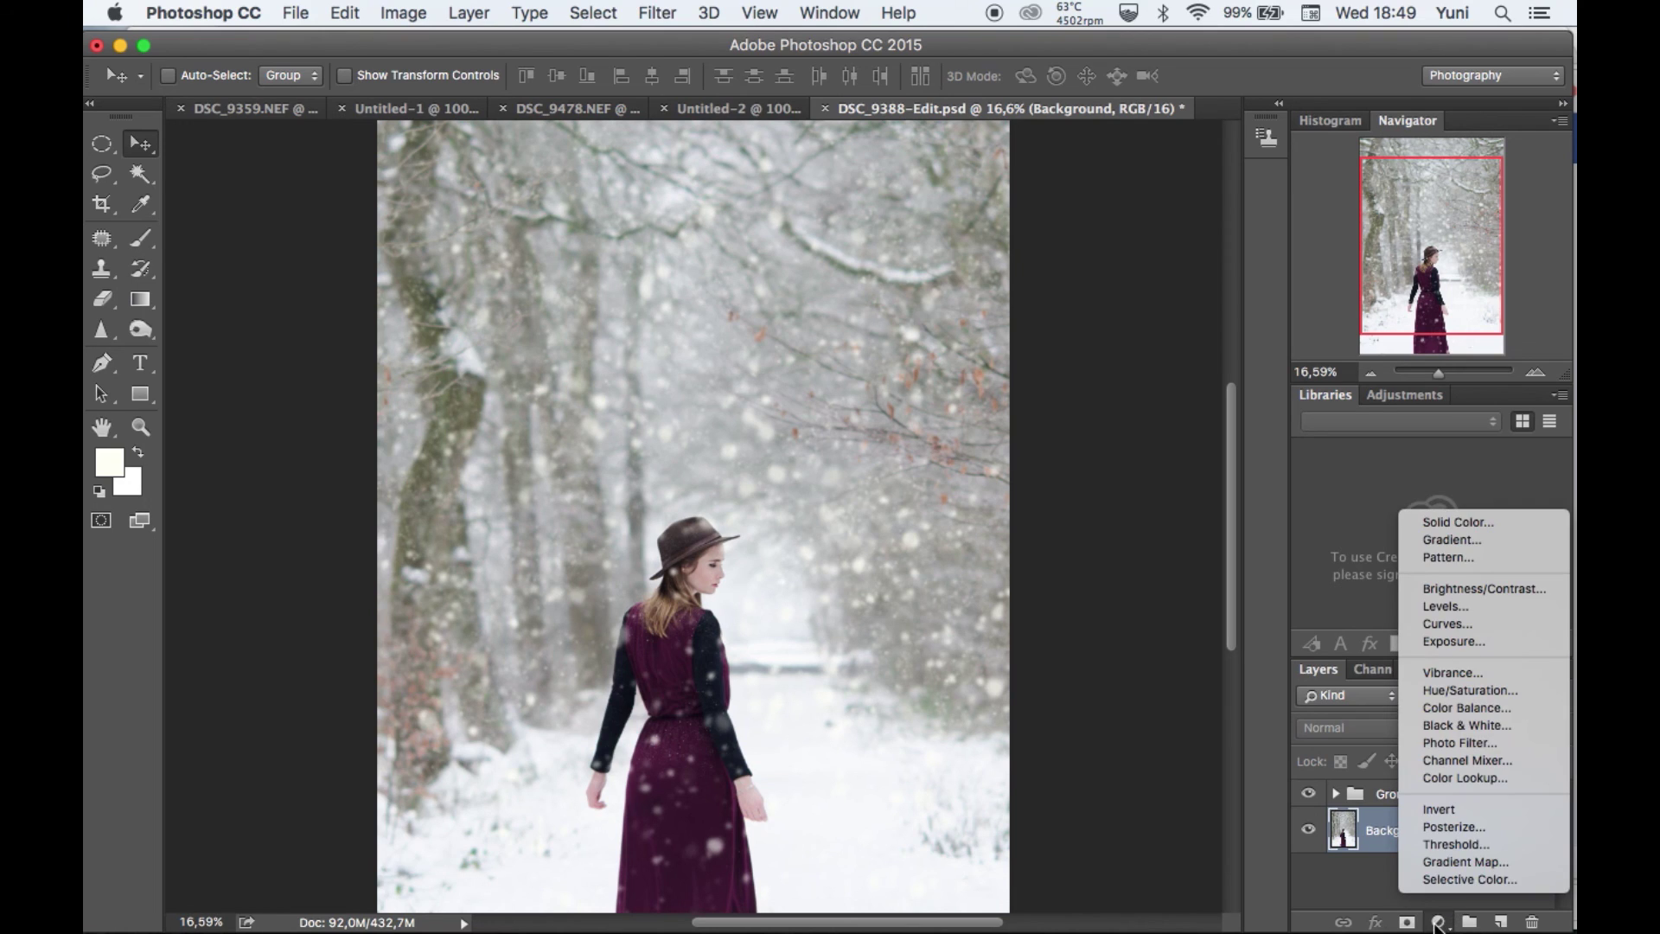
click(1424, 626)
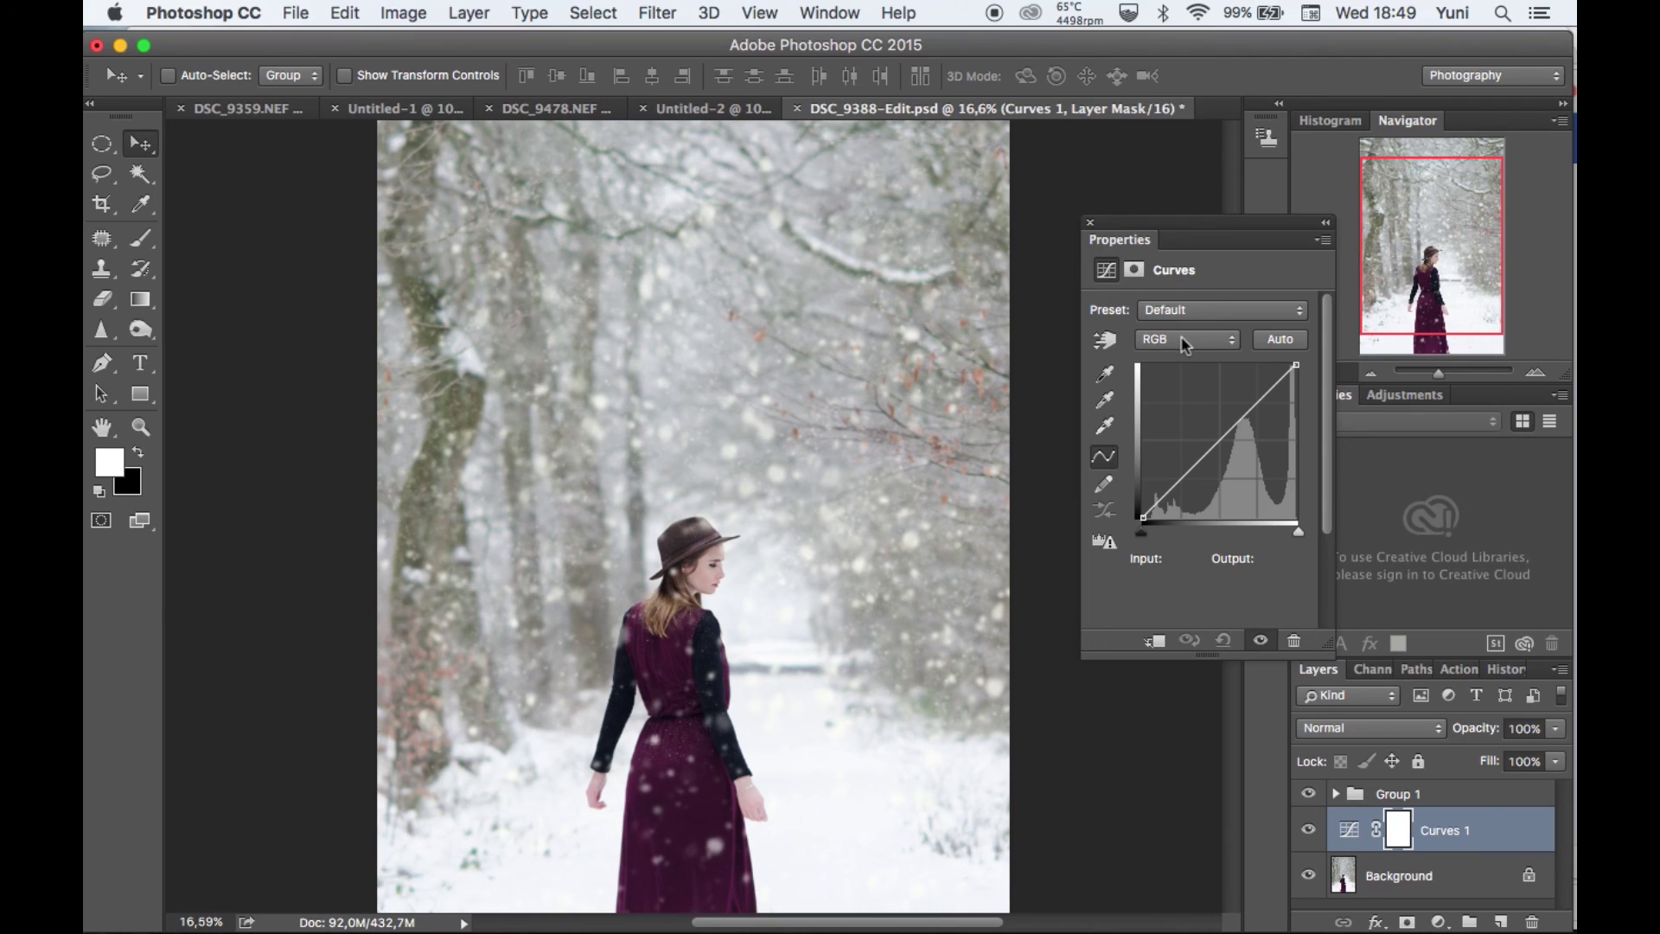
click(1183, 344)
click(1183, 350)
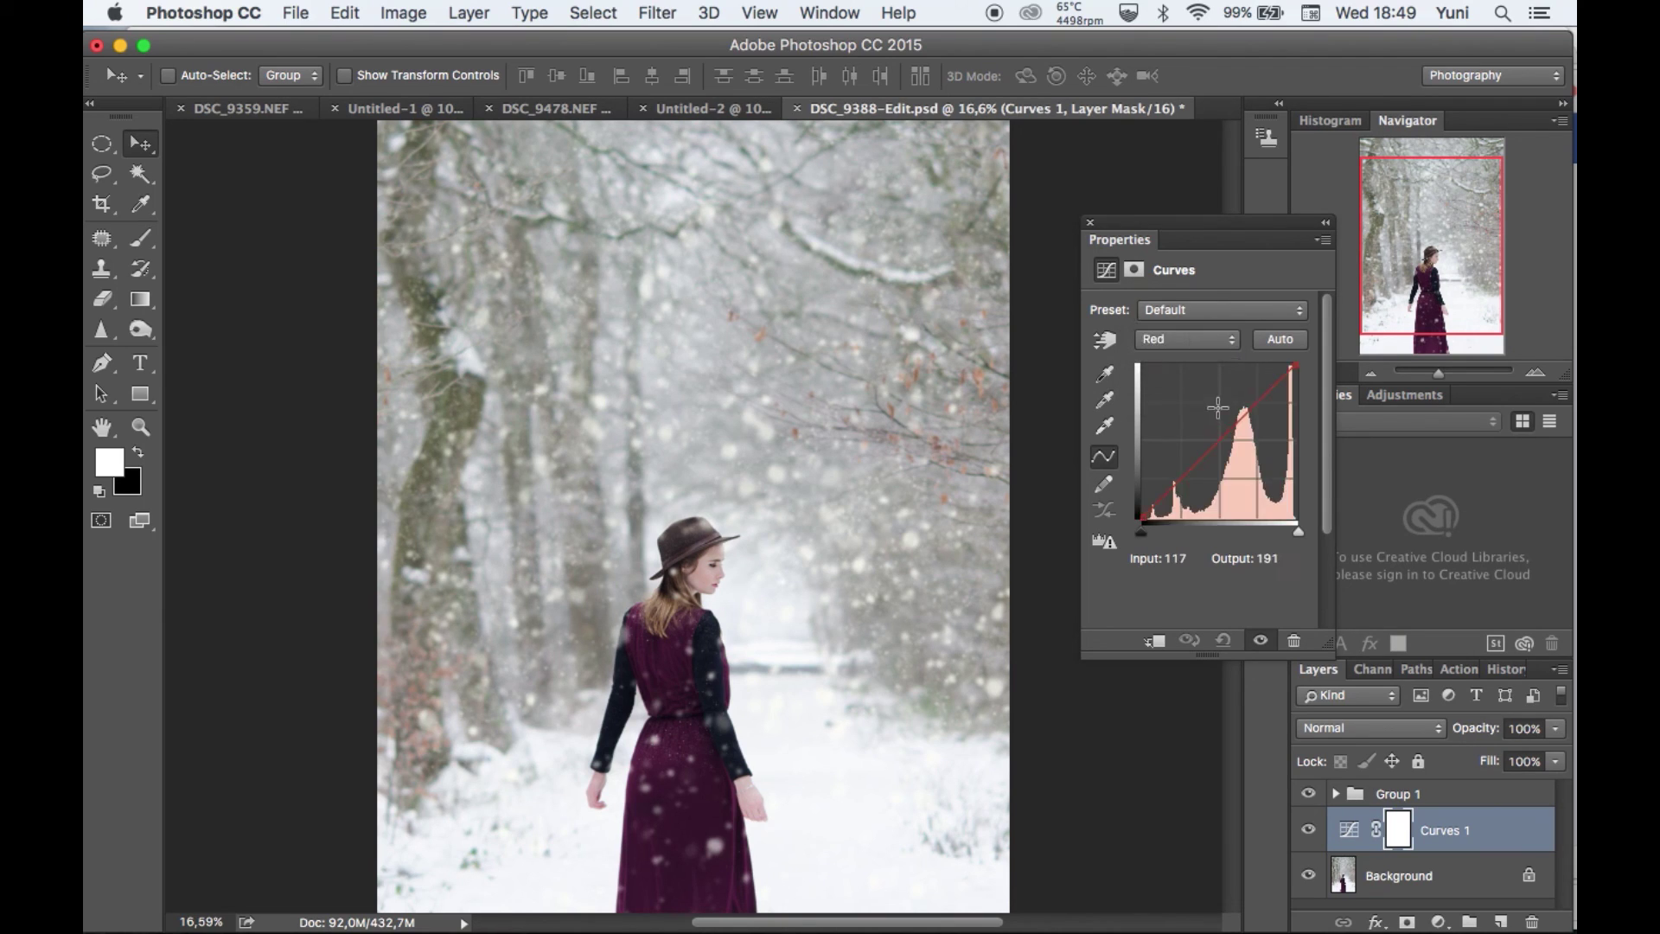
drag(1227, 443, 1223, 443)
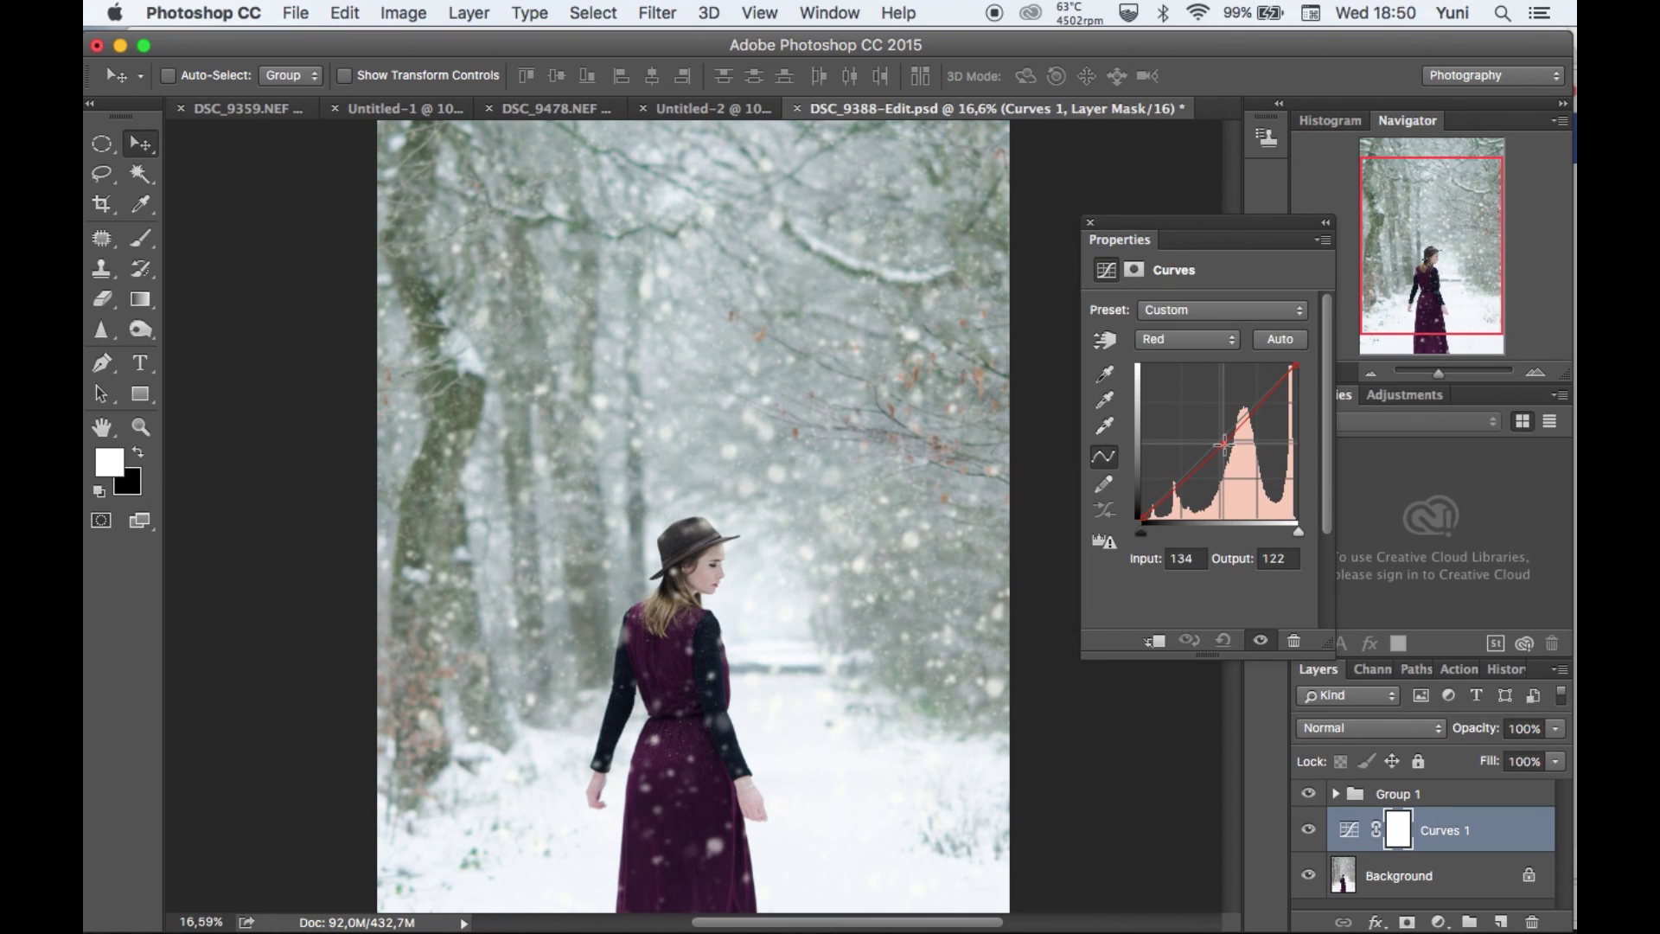
Raise the Blue curve's midtones and close the Curves properties
scroll(896, 687, down, 5)
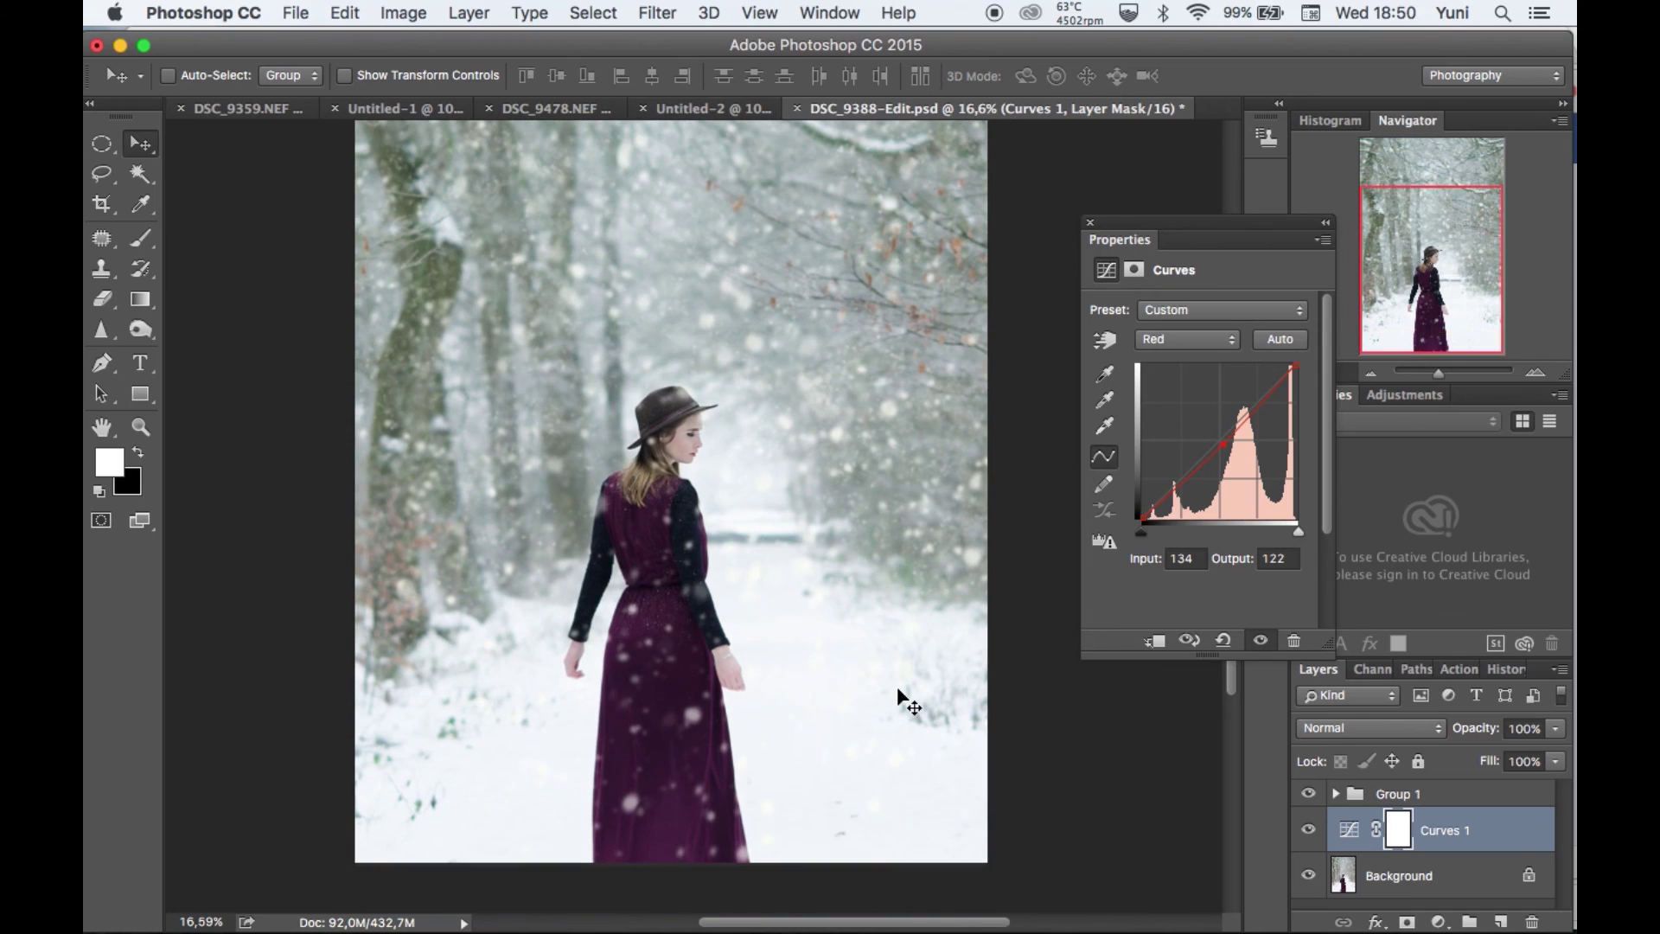
click(1210, 338)
click(1207, 375)
drag(1221, 440, 1218, 430)
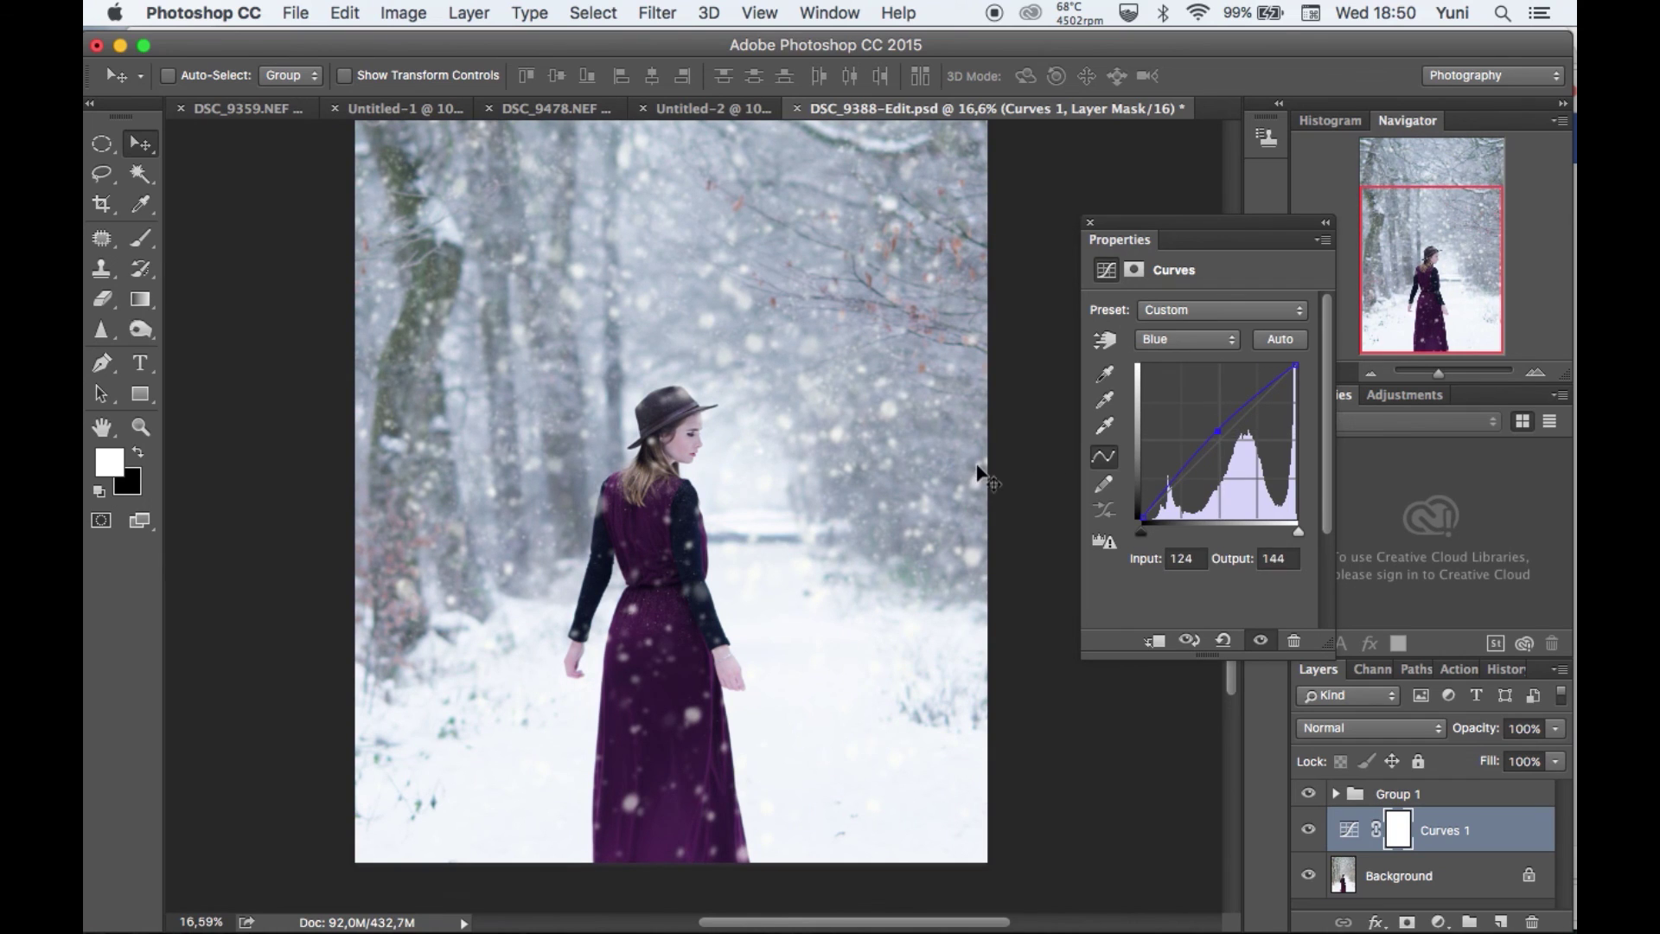
scroll(982, 475, down, 2)
scroll(982, 475, up, 1)
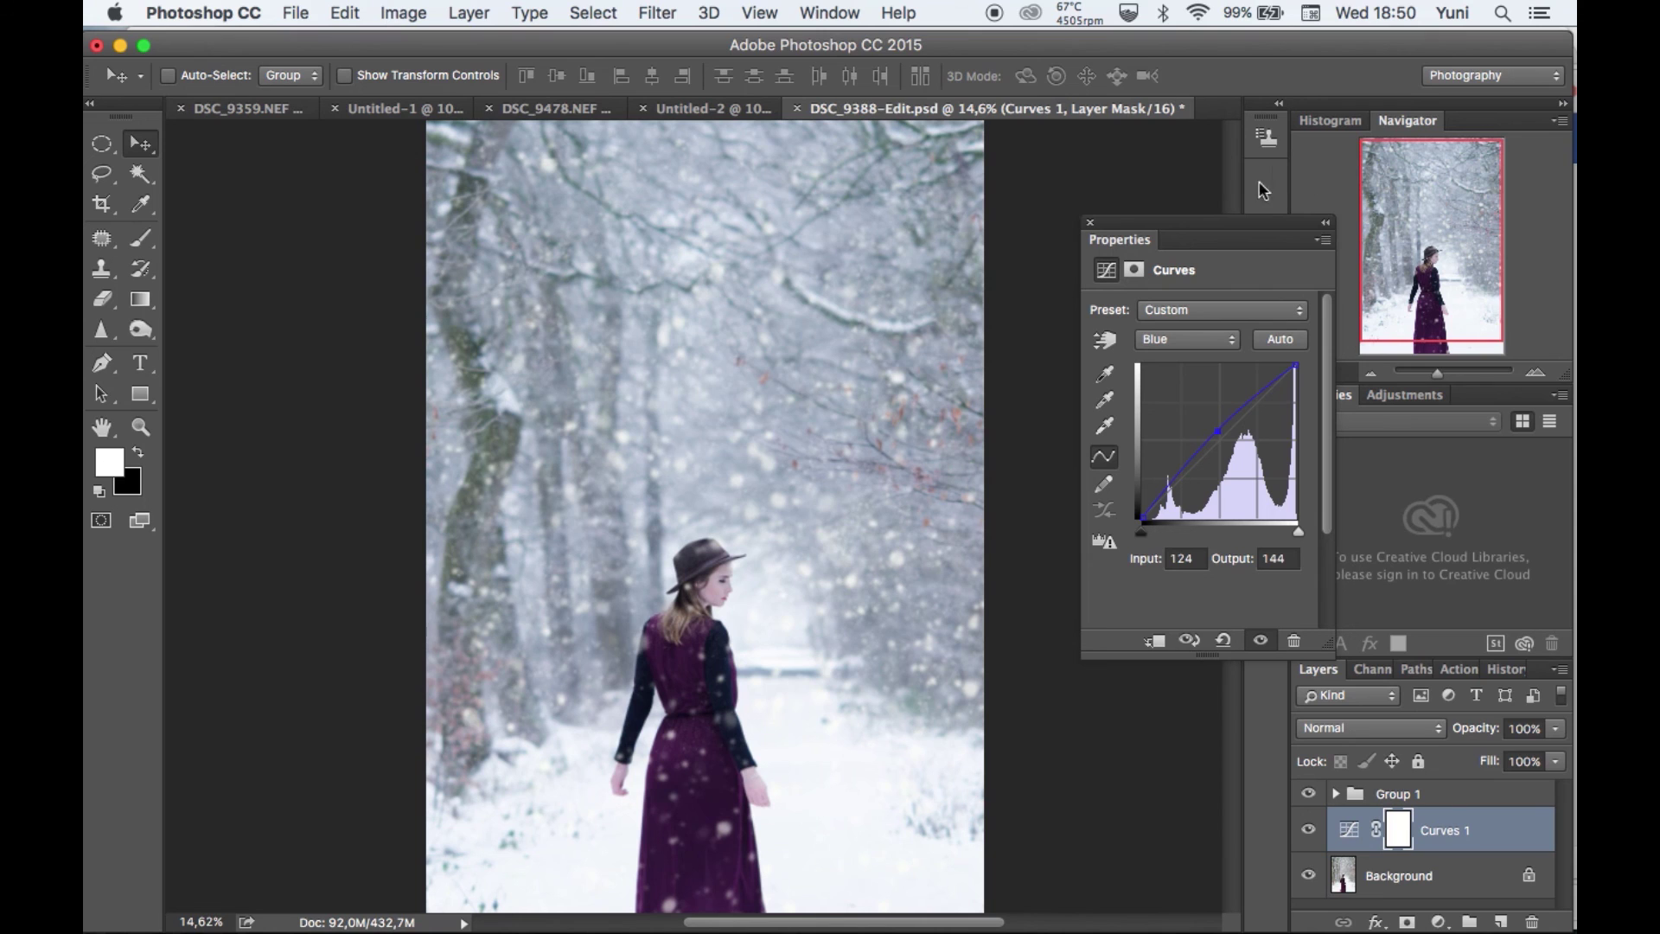
click(1090, 222)
scroll(1051, 618, down, 1)
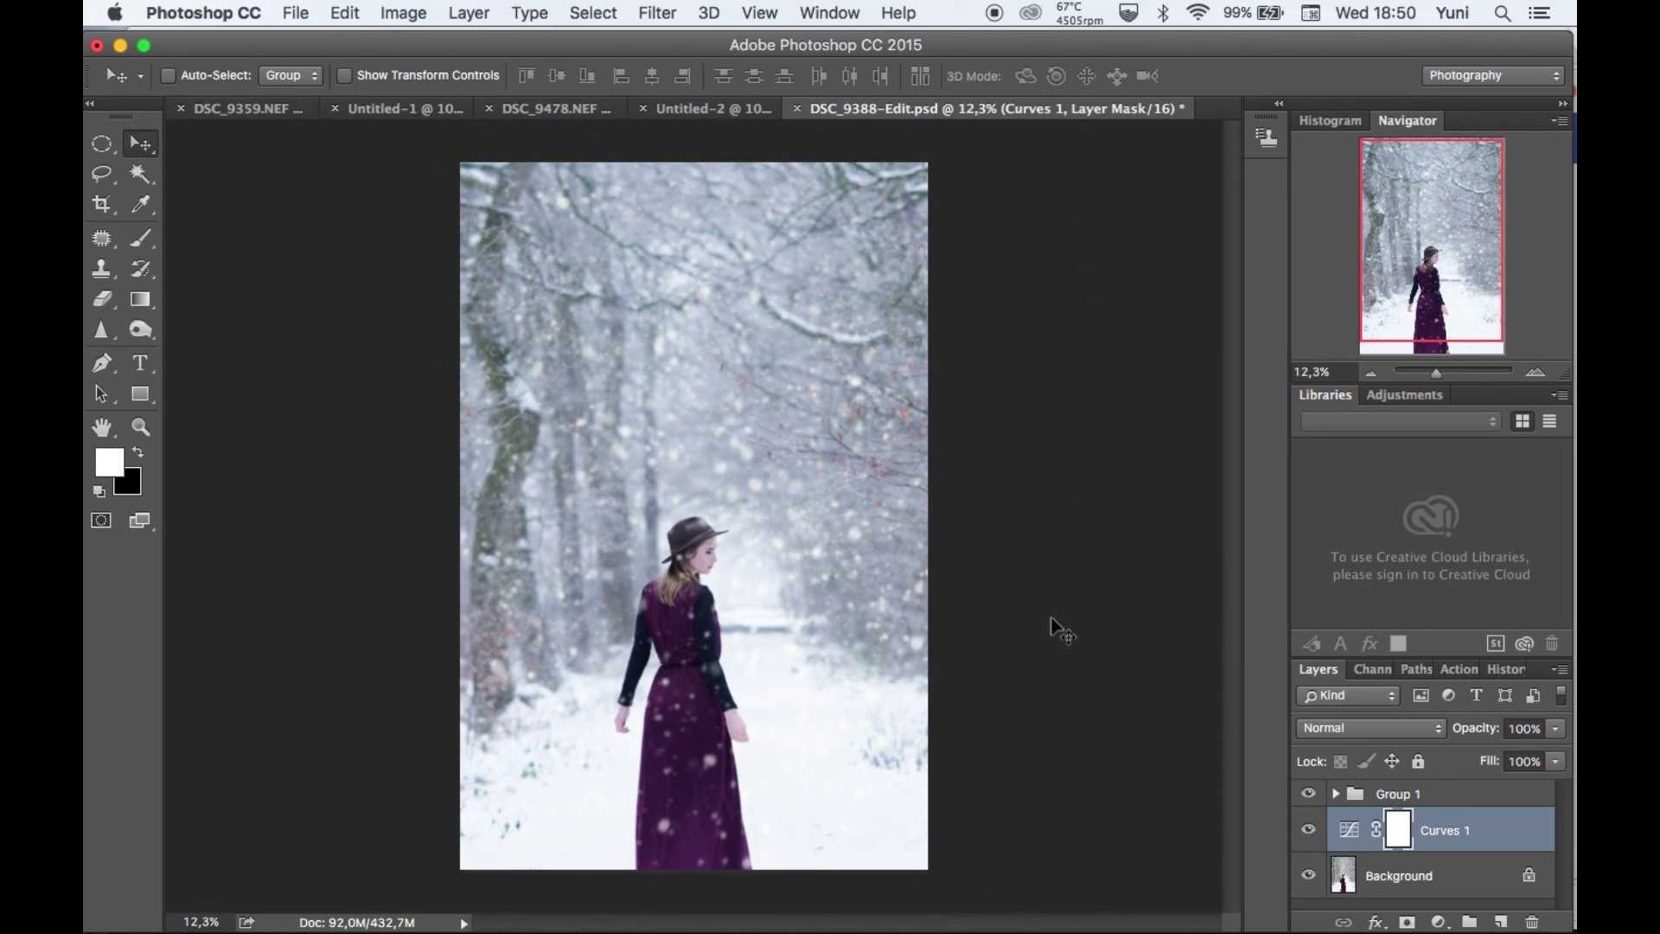
scroll(1052, 619, up, 5)
scroll(1051, 619, down, 5)
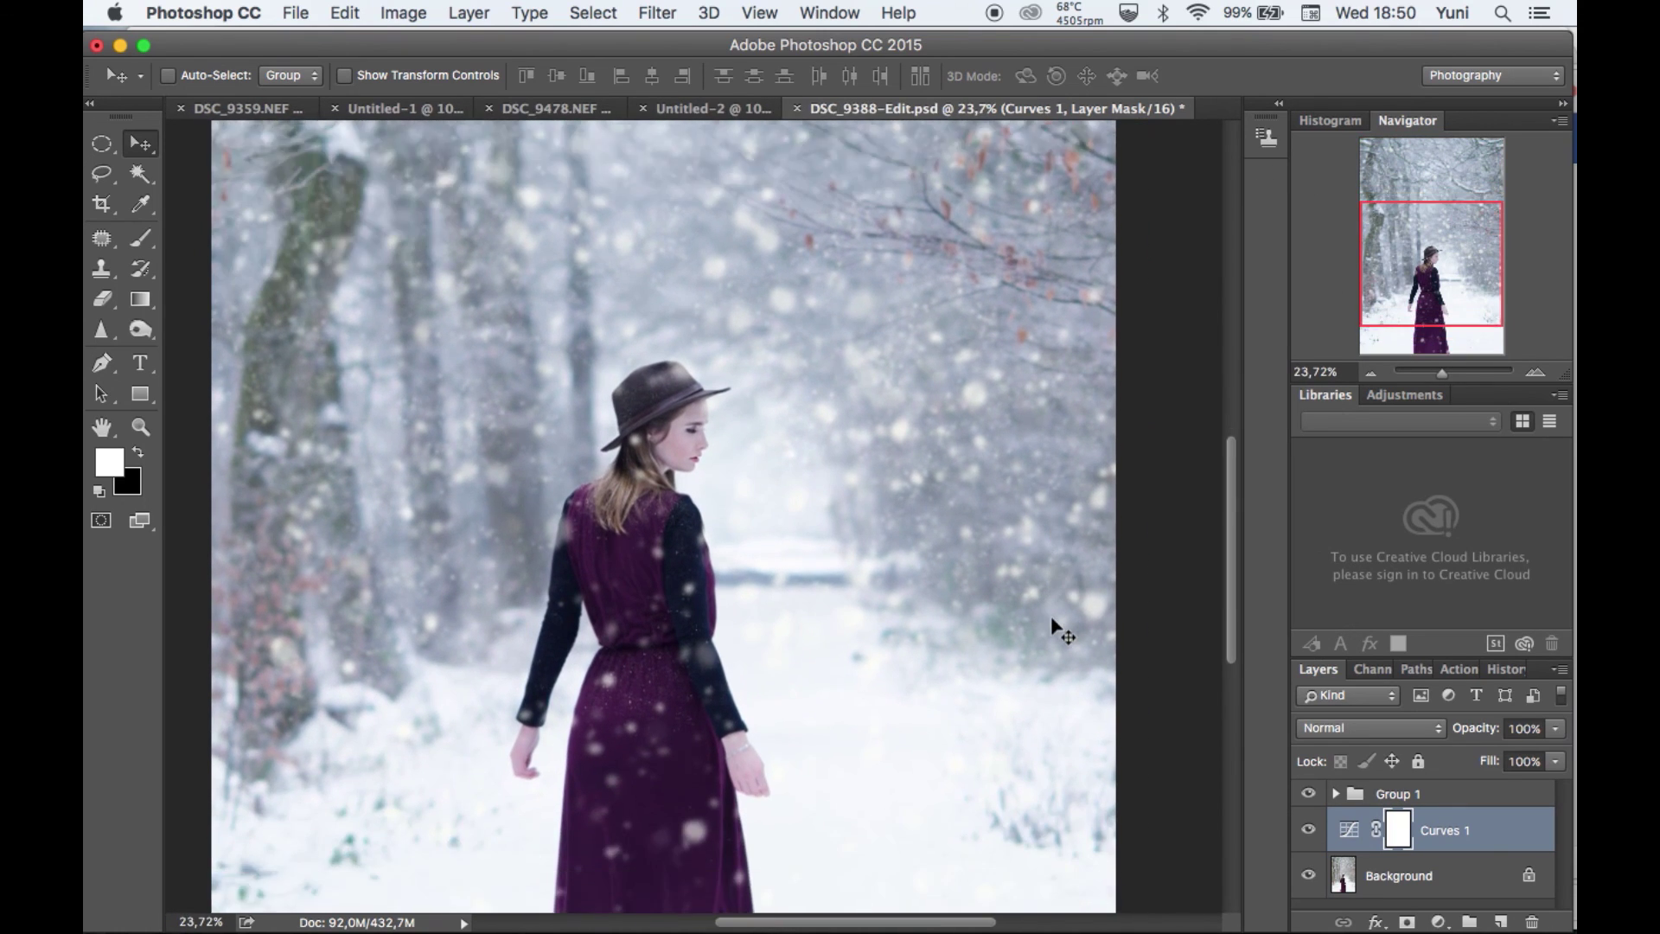
scroll(1064, 610, down, 4)
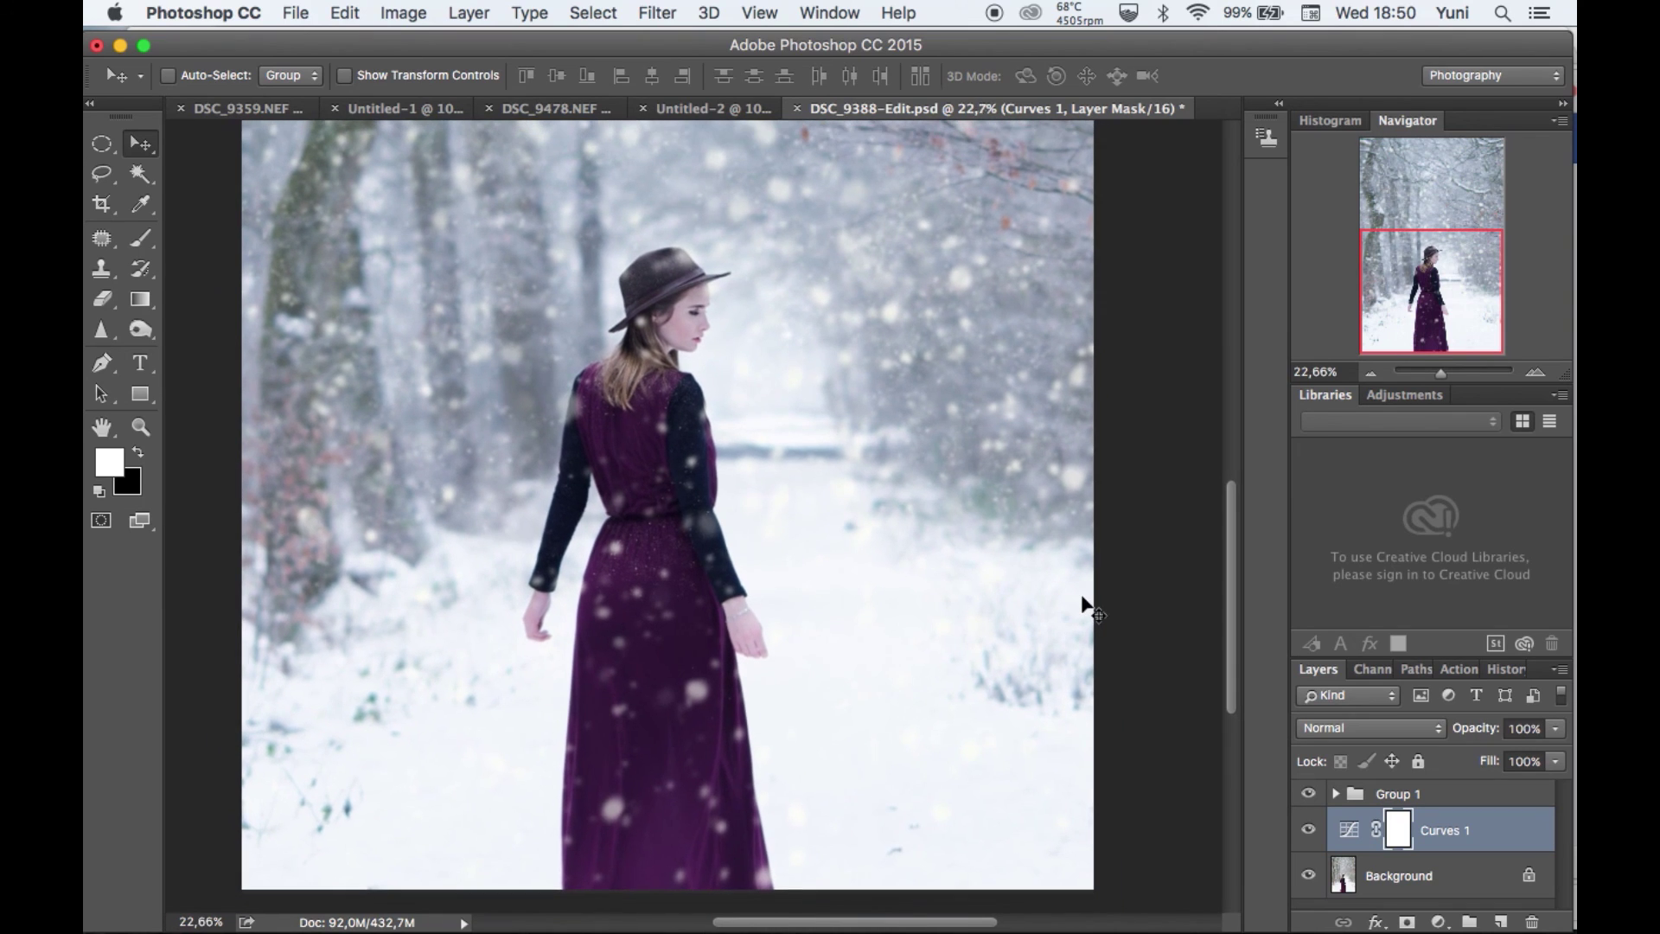
scroll(1115, 707, up, 2)
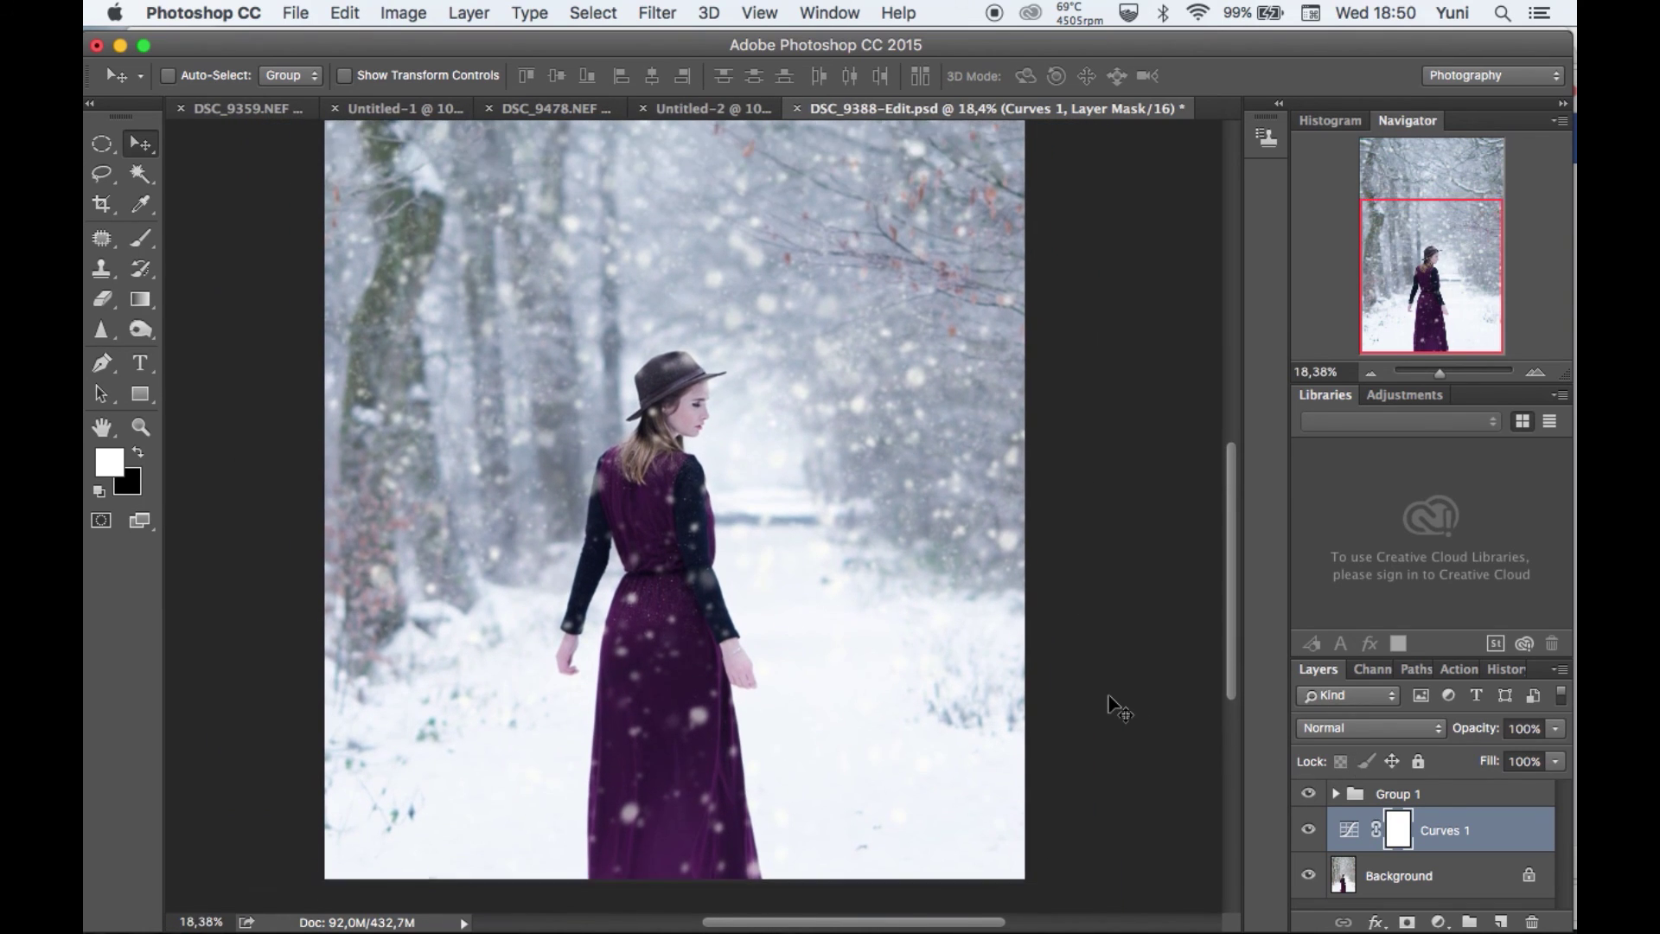
click(1434, 887)
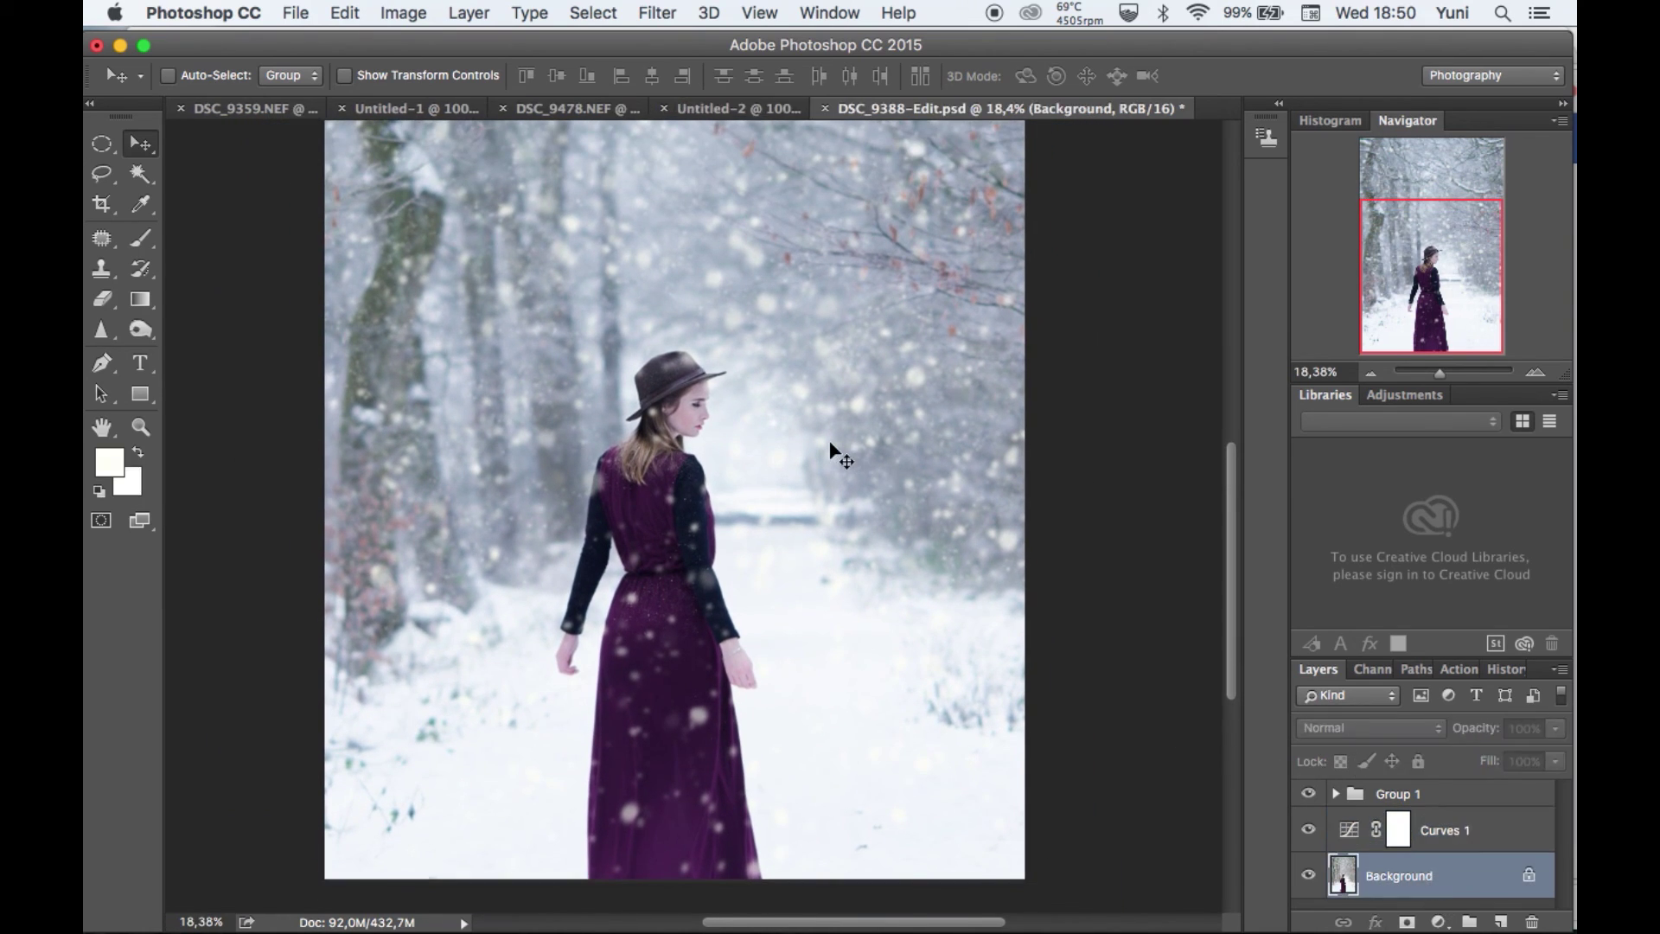
scroll(445, 352, up, 3)
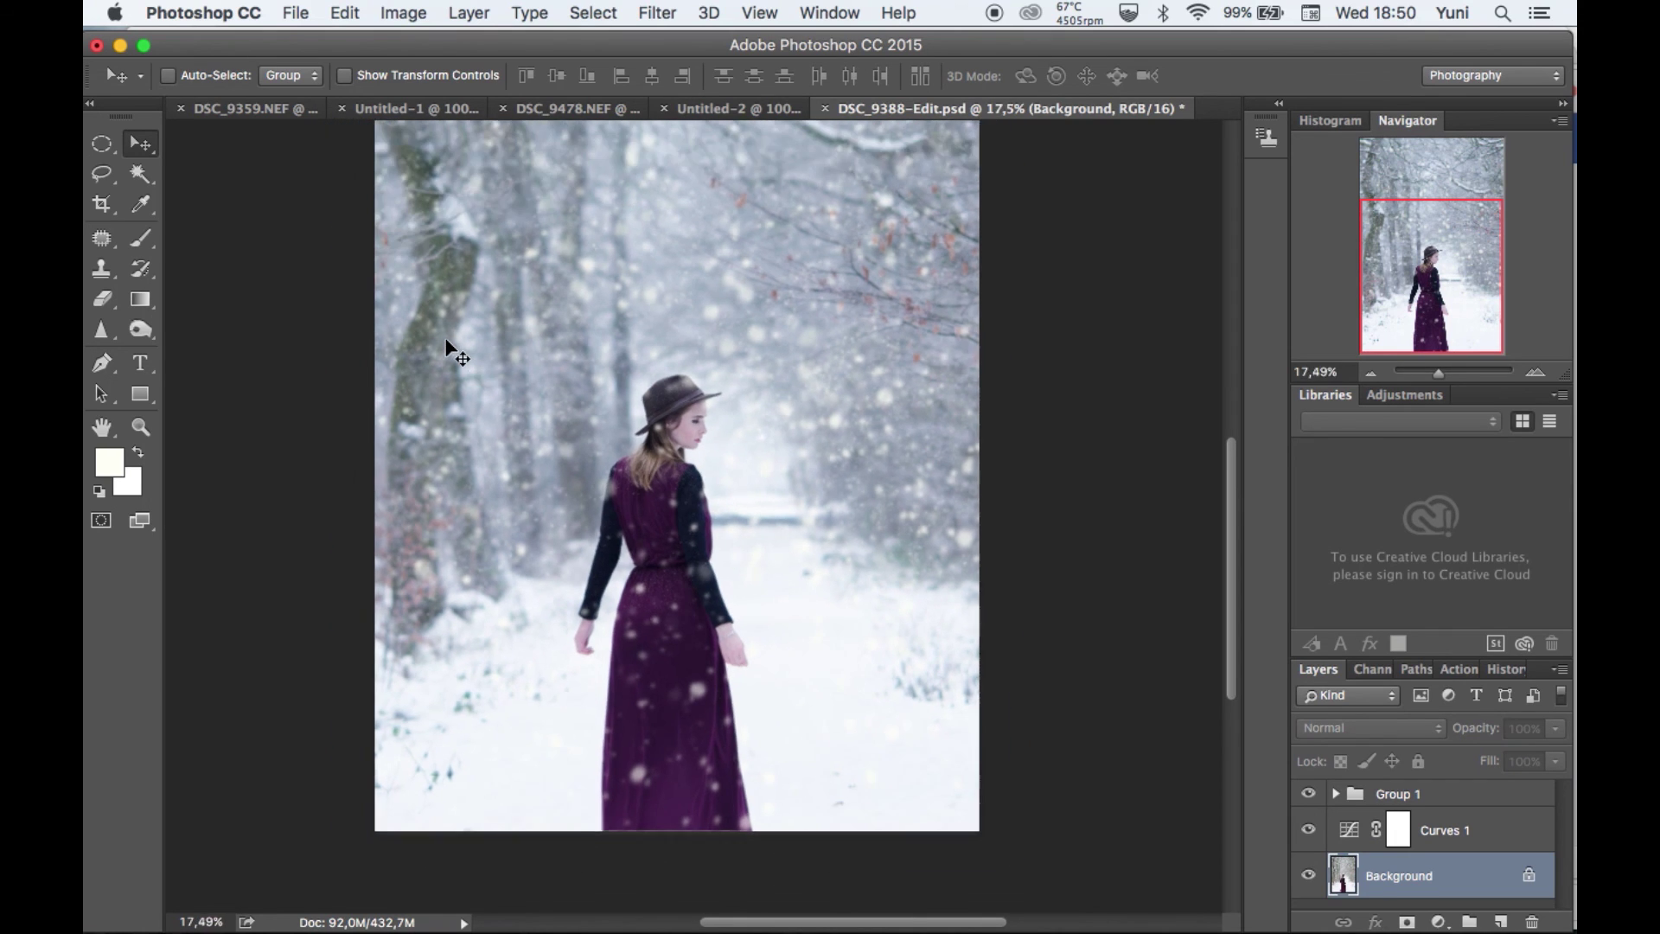
scroll(445, 352, down, 2)
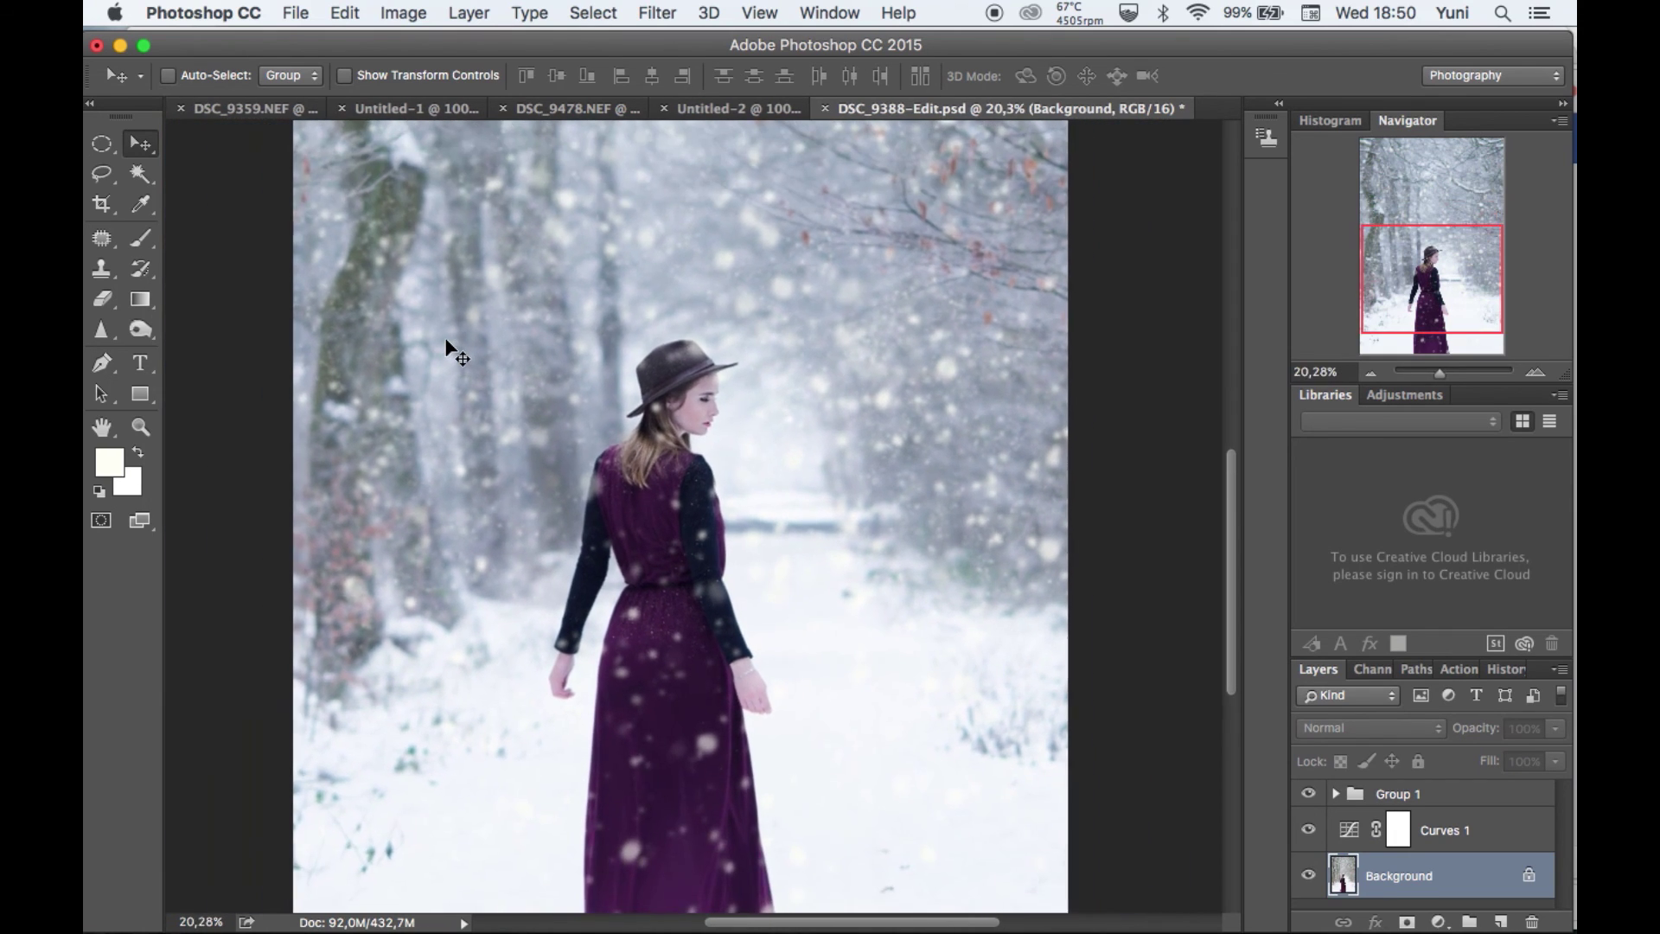
scroll(781, 298, up, 3)
scroll(782, 301, down, 3)
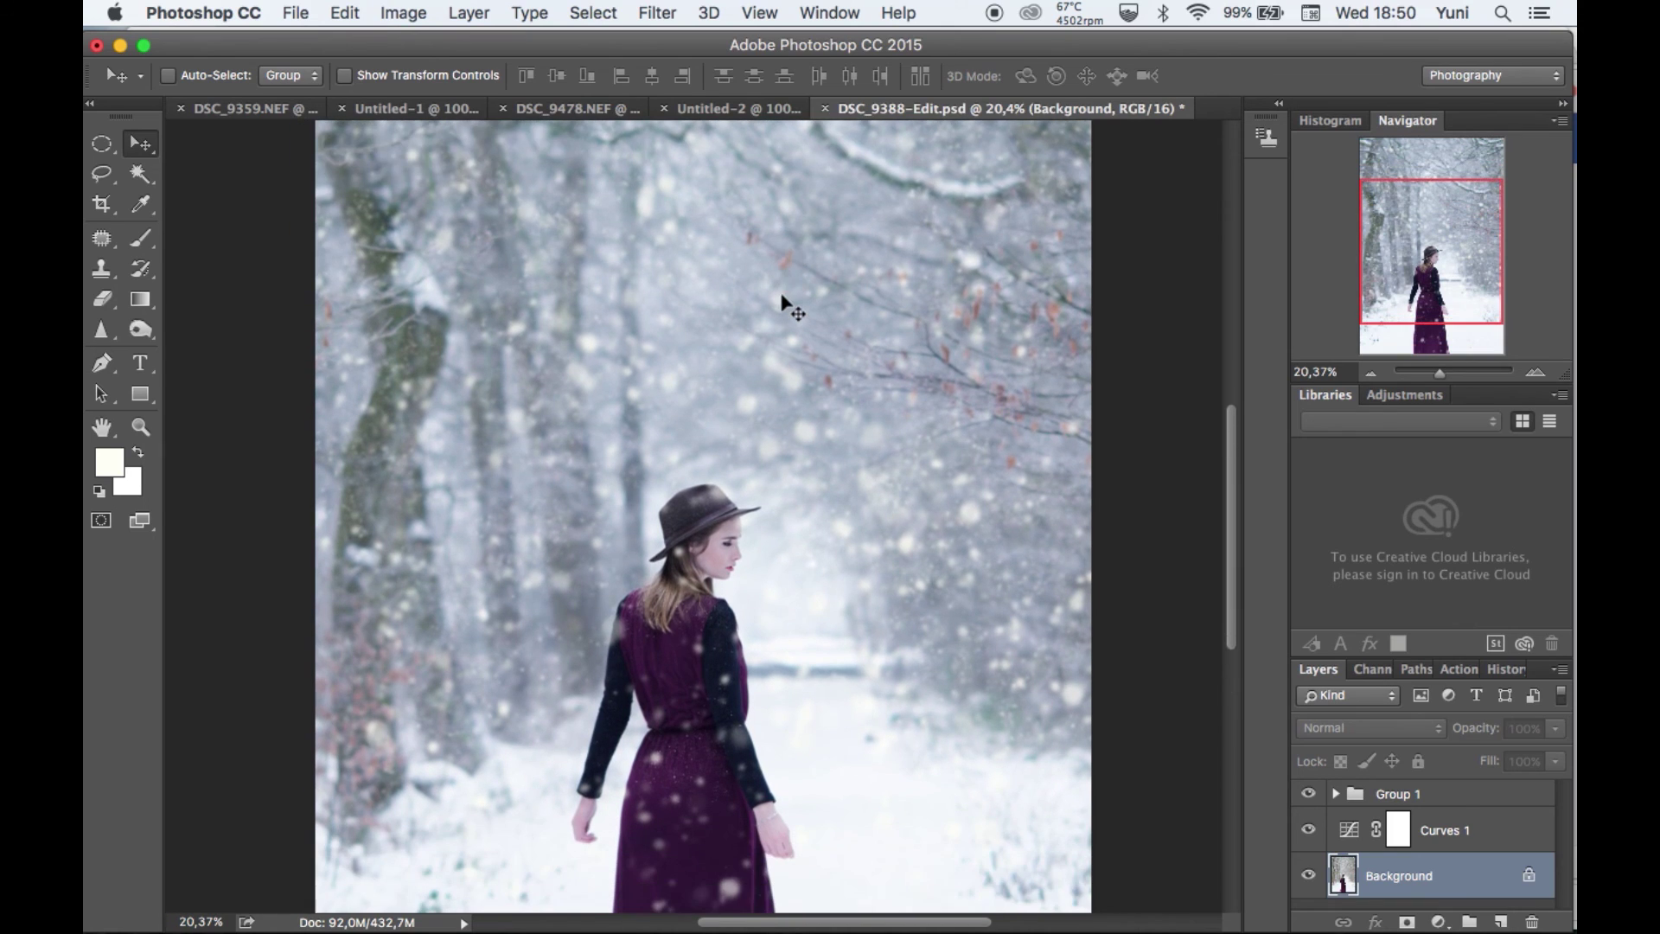